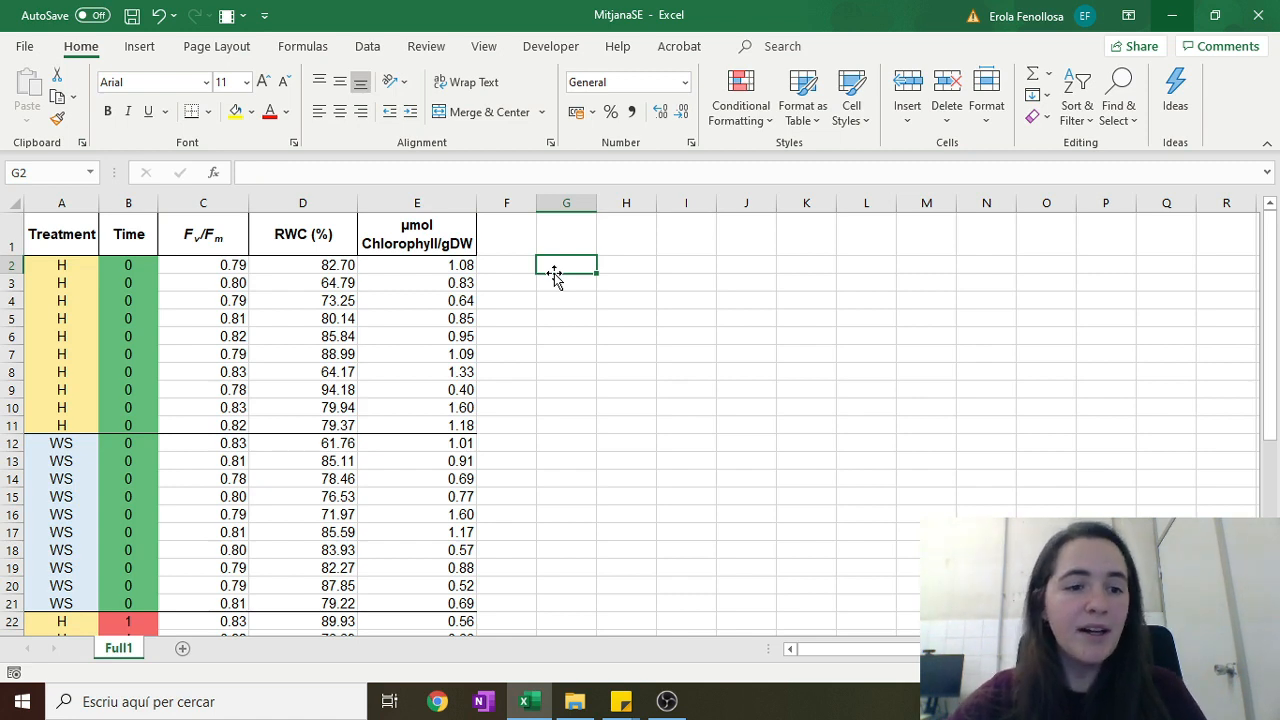
- Examine the Treatment, Time, Fv/Fm and µmol Chlorophyll/gDW columns of the data table
left_click(61, 203)
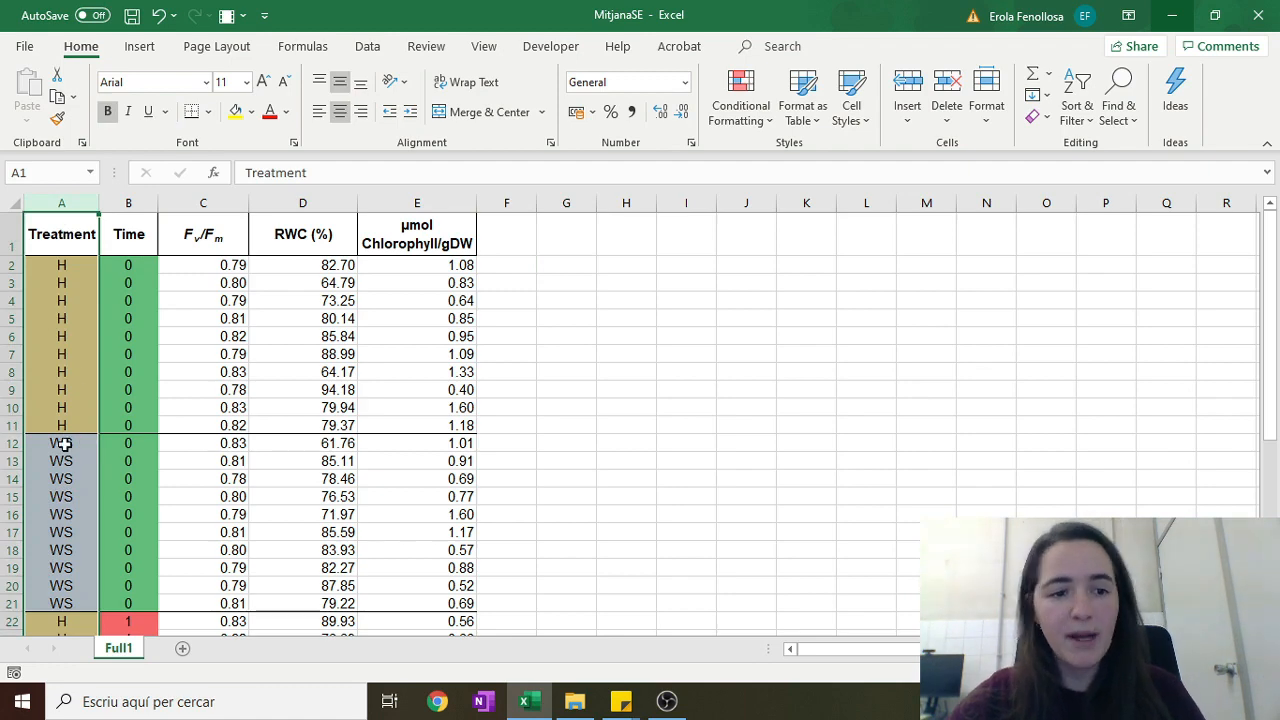
left_click(130, 203, "shift")
left_click(130, 203)
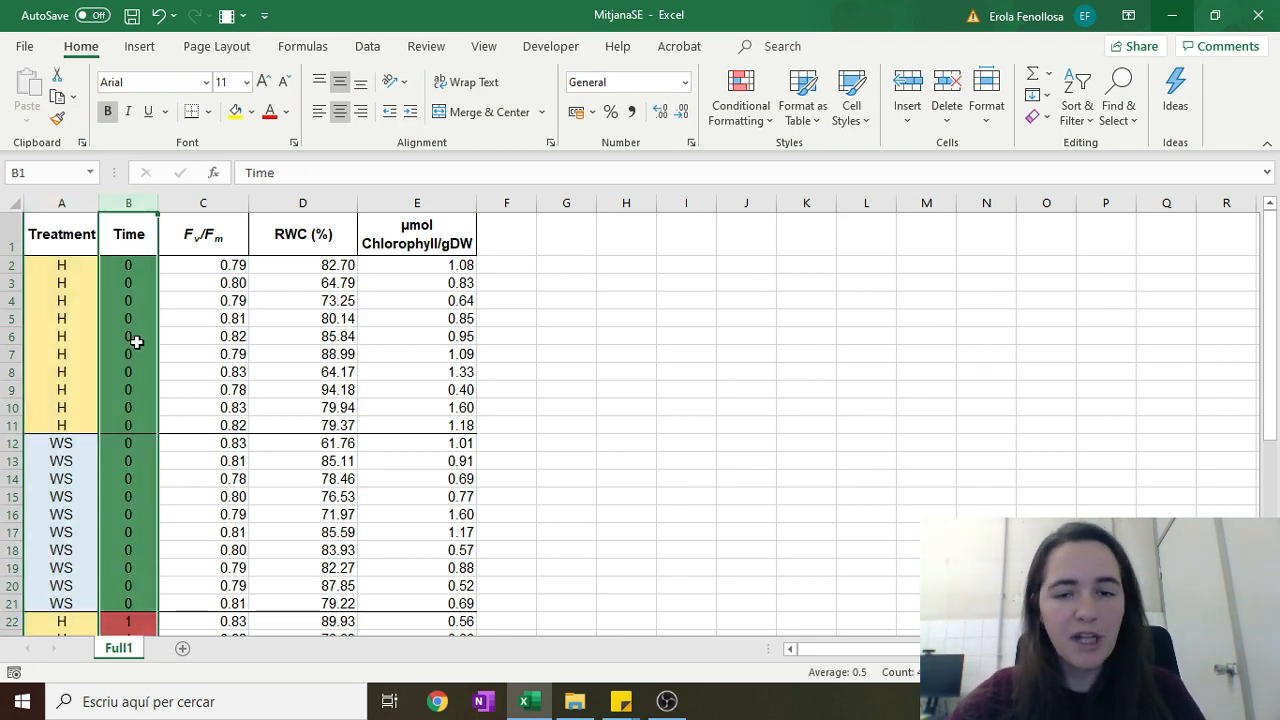
scroll(136, 342, "down", 3)
scroll(133, 337, "up", 3)
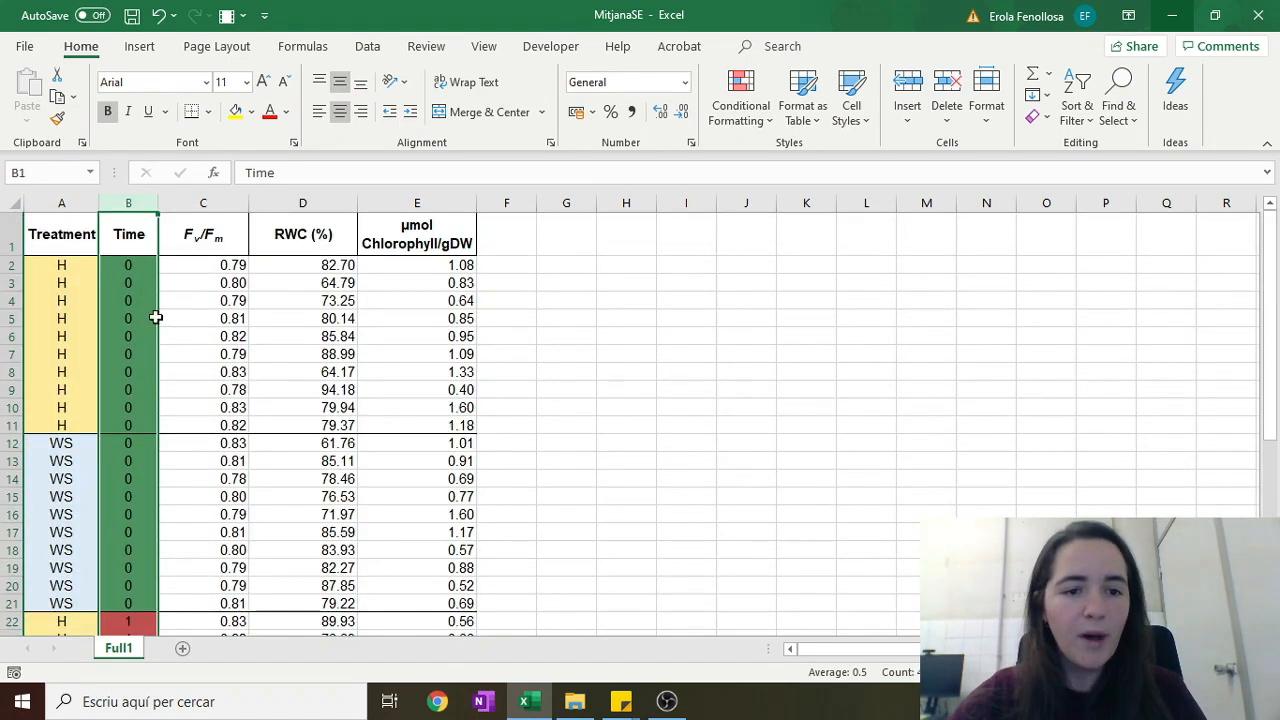
left_click(228, 207)
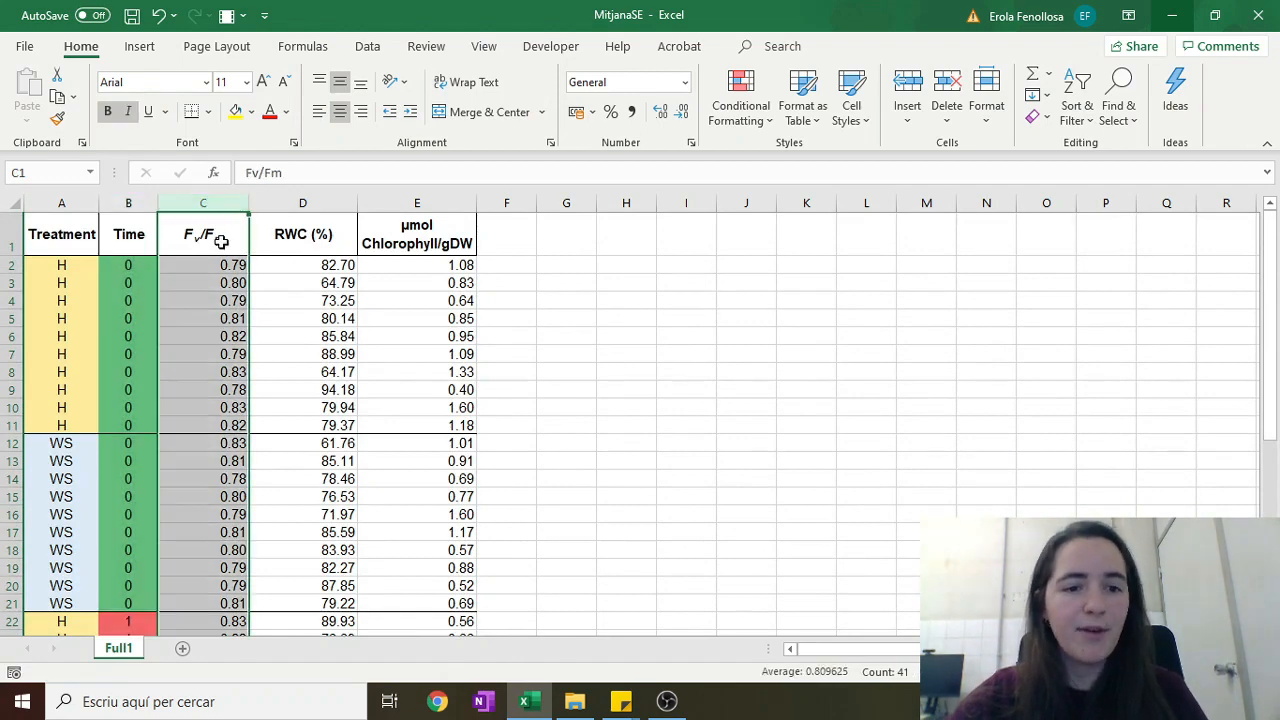
left_click(425, 243)
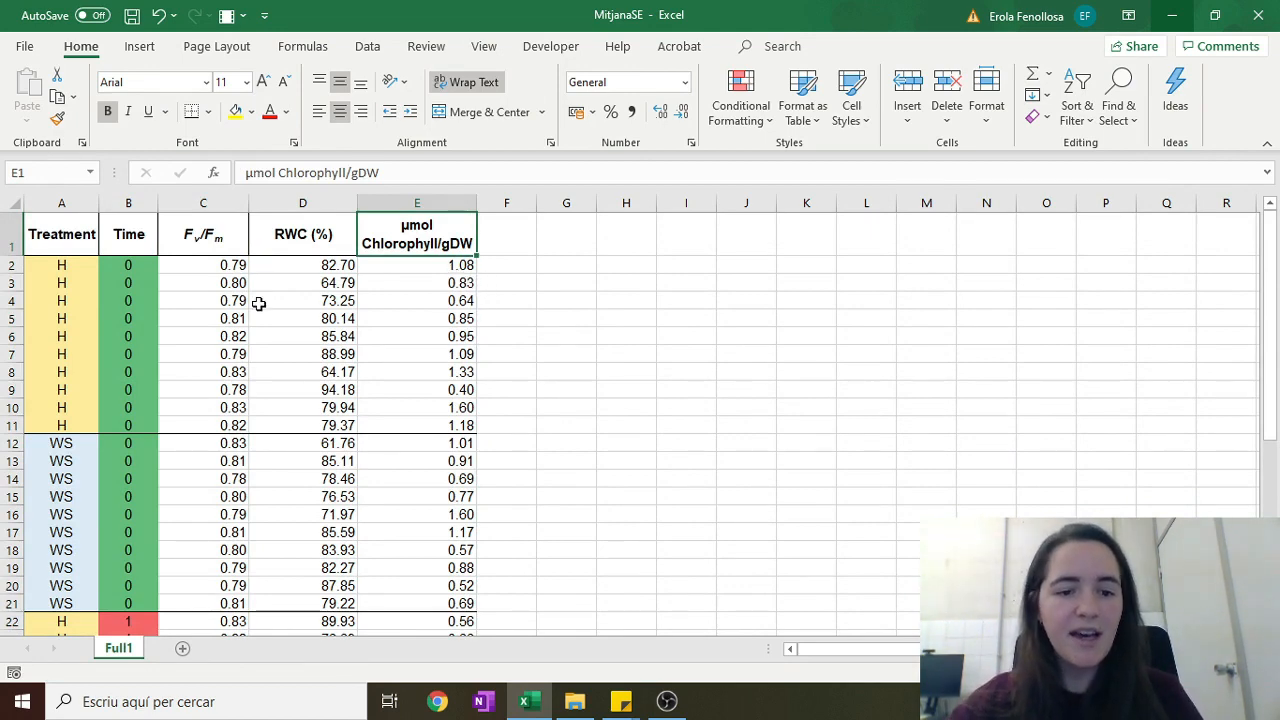
left_click(582, 314)
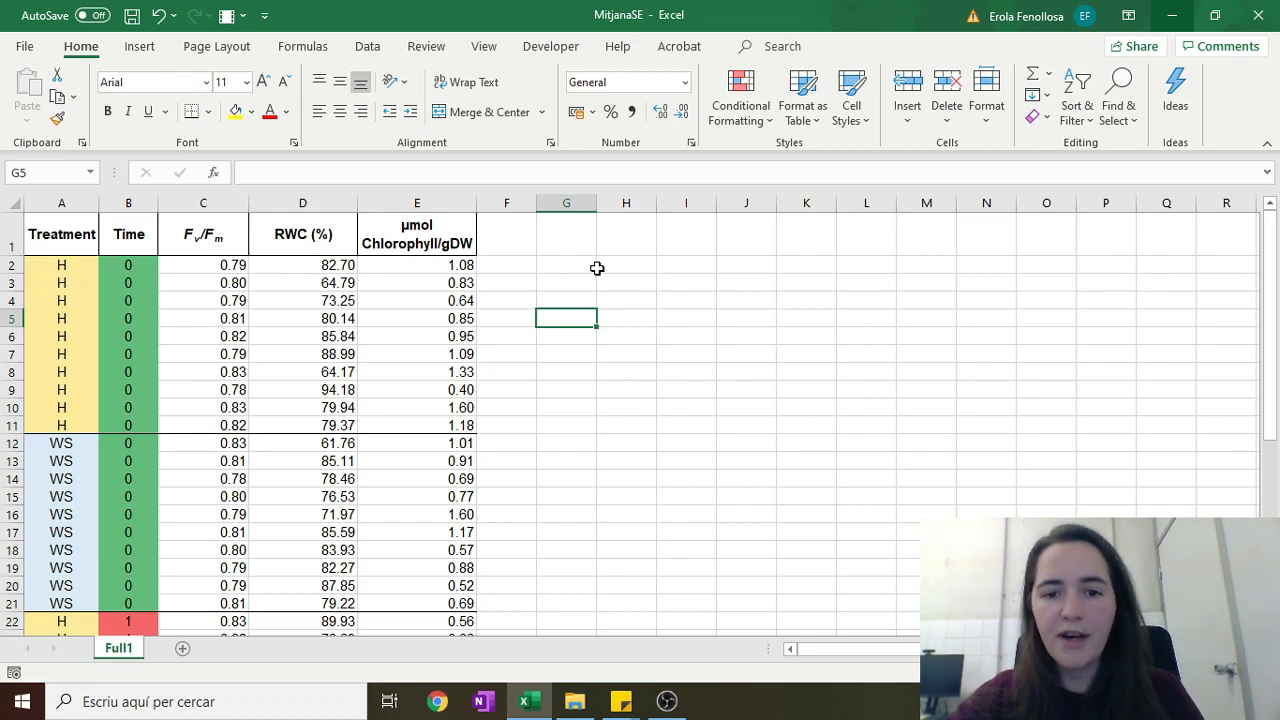
- Count the Fv/Fm values of the first H group in cell H2 with =COUNT(C2:C11)
left_click(608, 270)
type("=")
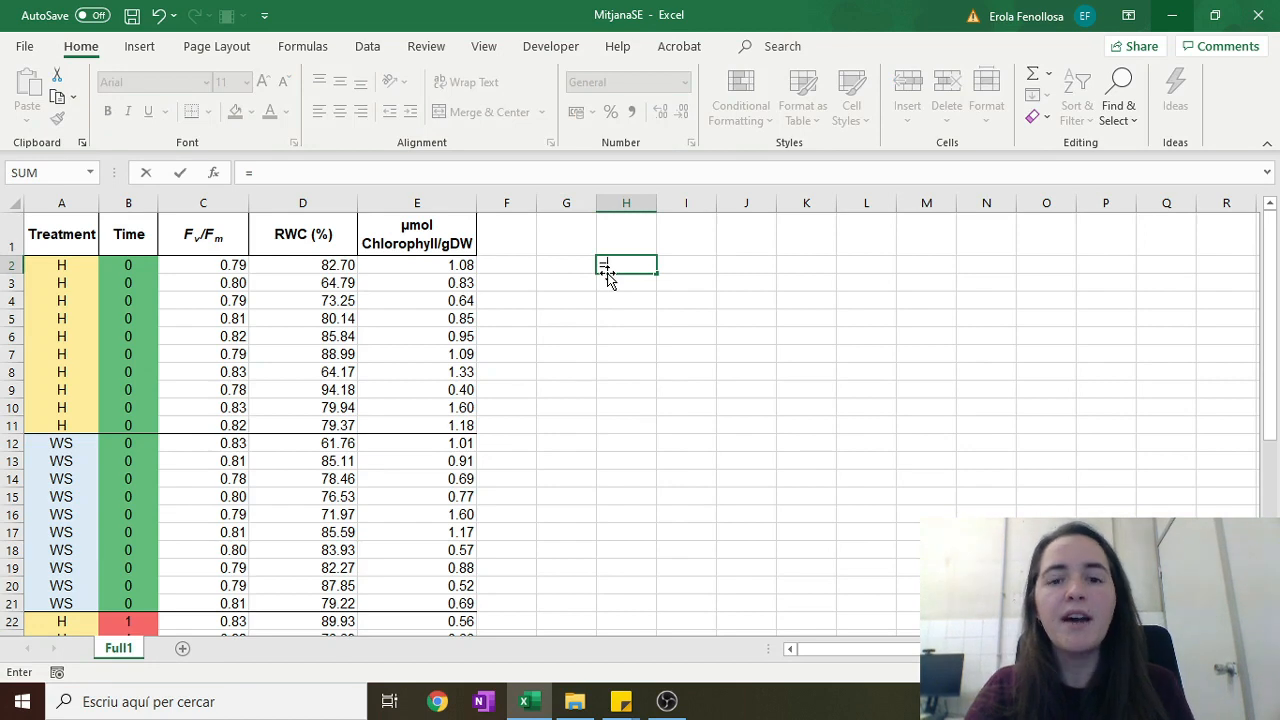
type("CO")
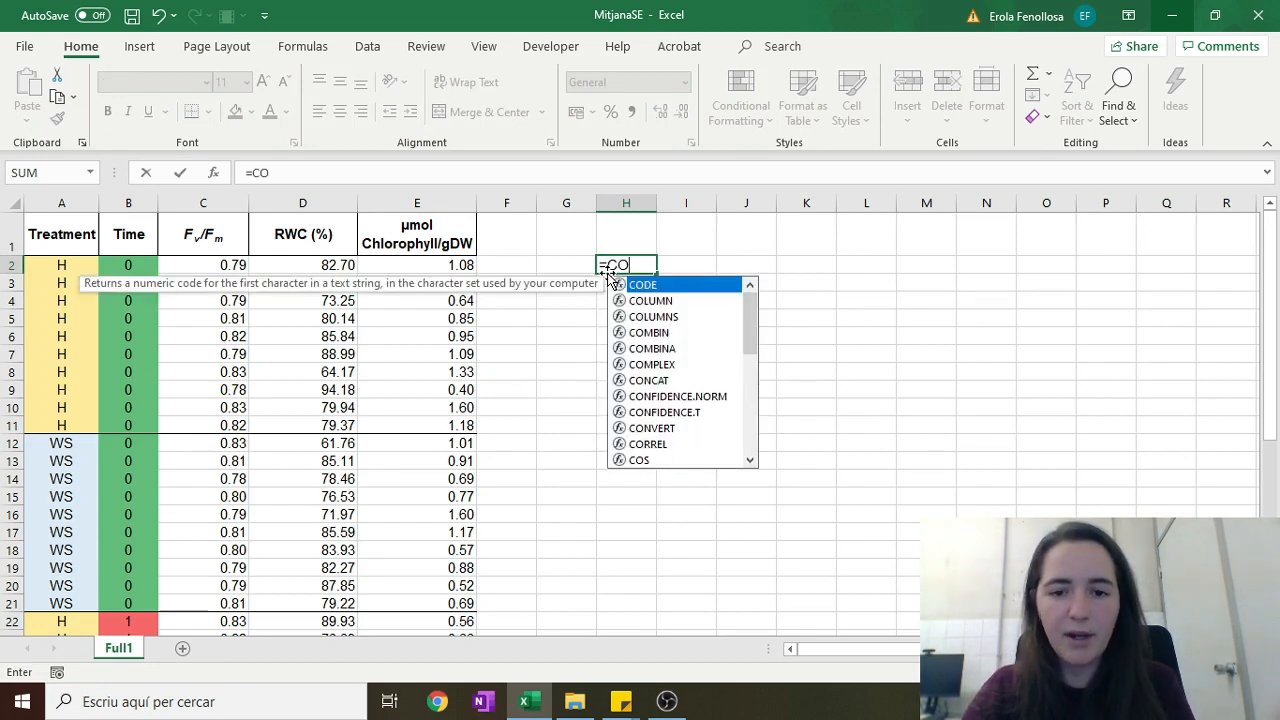
type("UNT(")
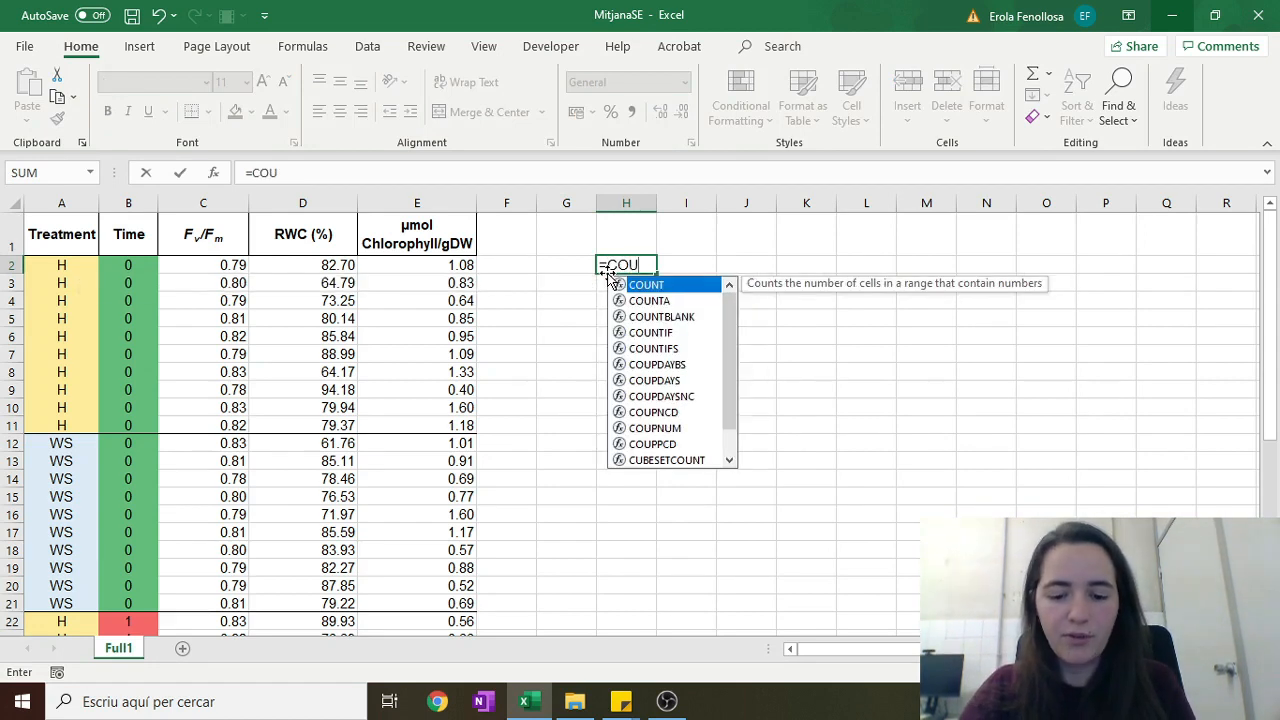
left_click_drag(216, 265, 220, 425)
type(")")
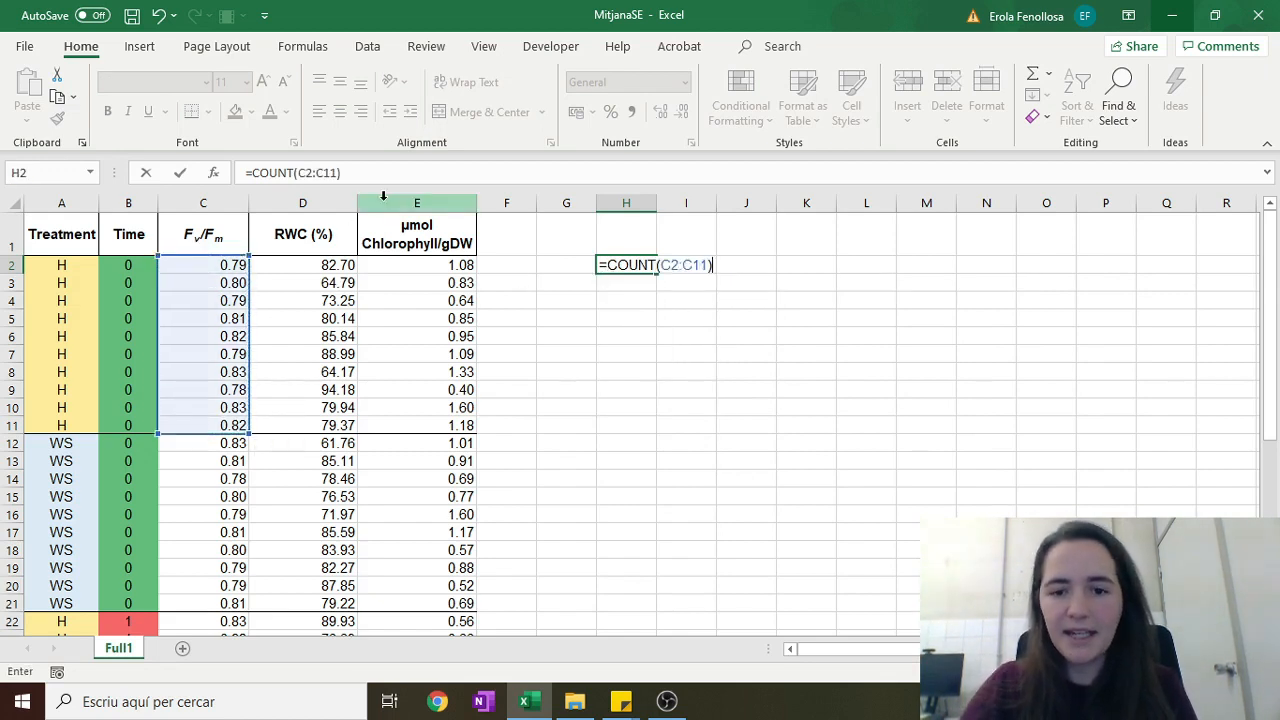
key("Return")
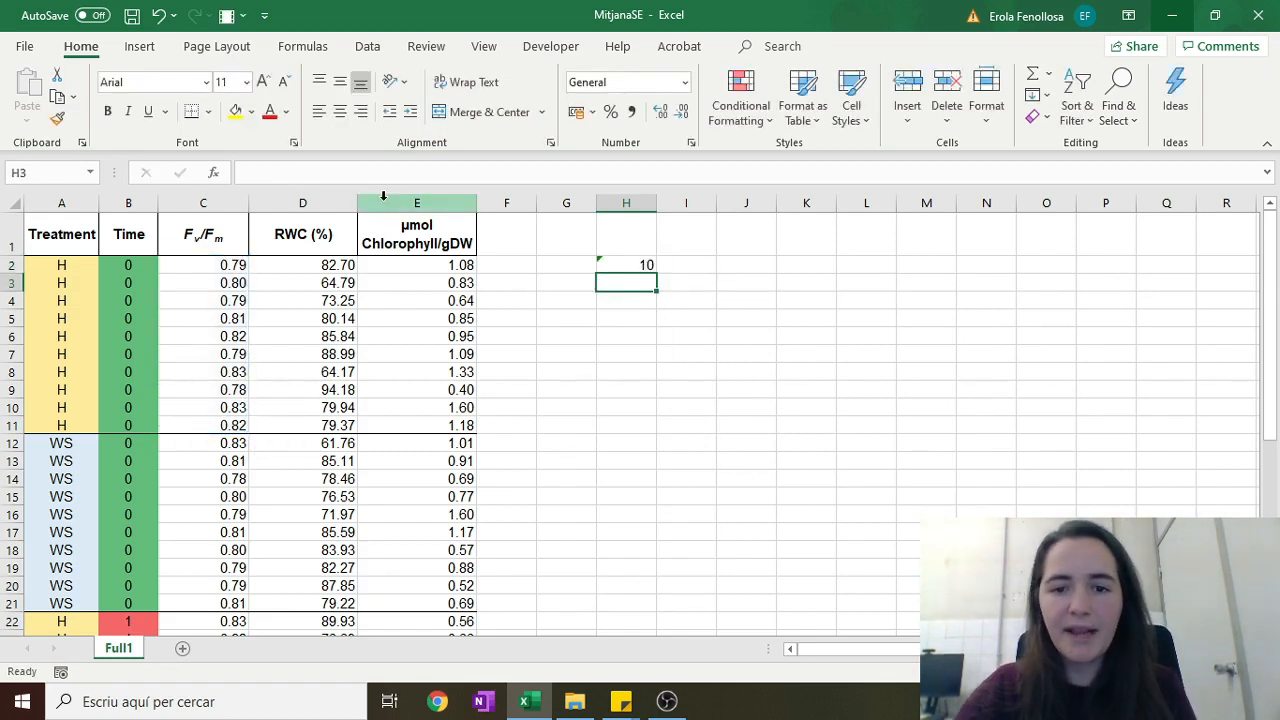
- Copy the count formula from H2 to H12 for the WS group at time 0 and check its referenced range
left_click(646, 266)
key("ctrl+c")
left_click(603, 441)
key("ctrl+v")
double_click(636, 443)
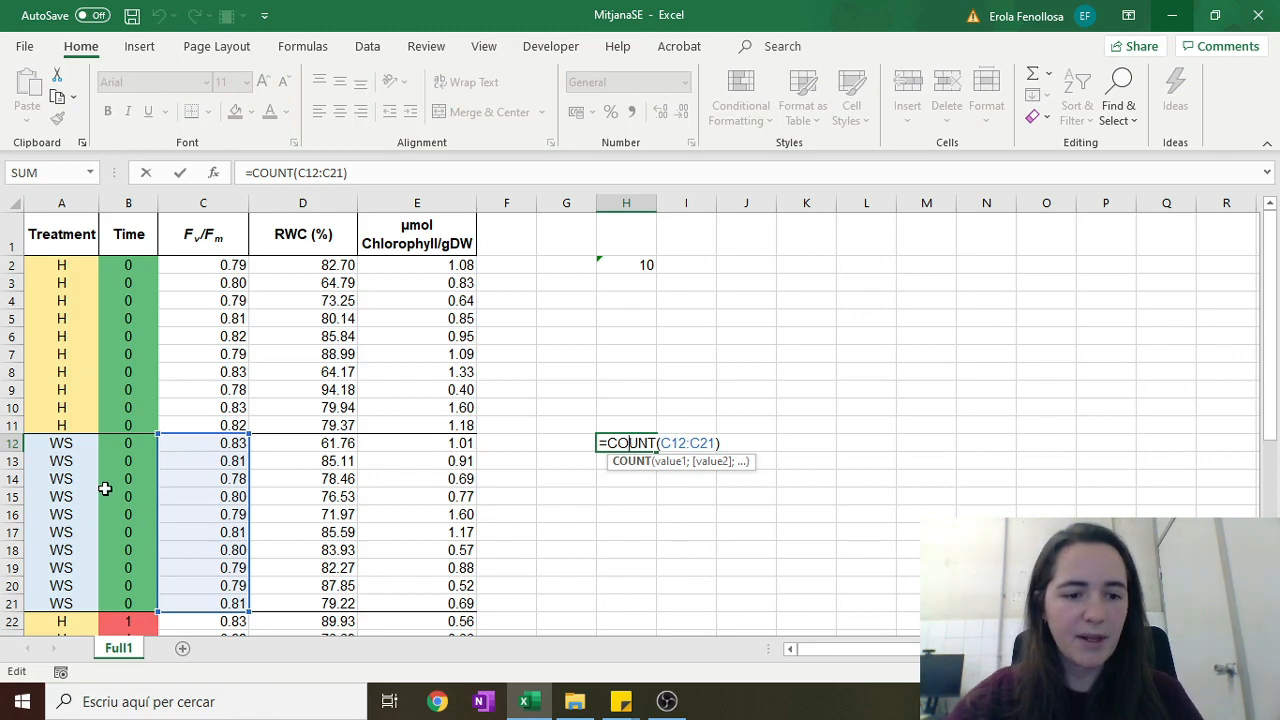
key("Return")
scroll(603, 398, "down", 1)
scroll(603, 398, "up", 1)
- Copy the count formulas in H2:H12 to the block starting at H22 for the time 1 groups
left_click(648, 264)
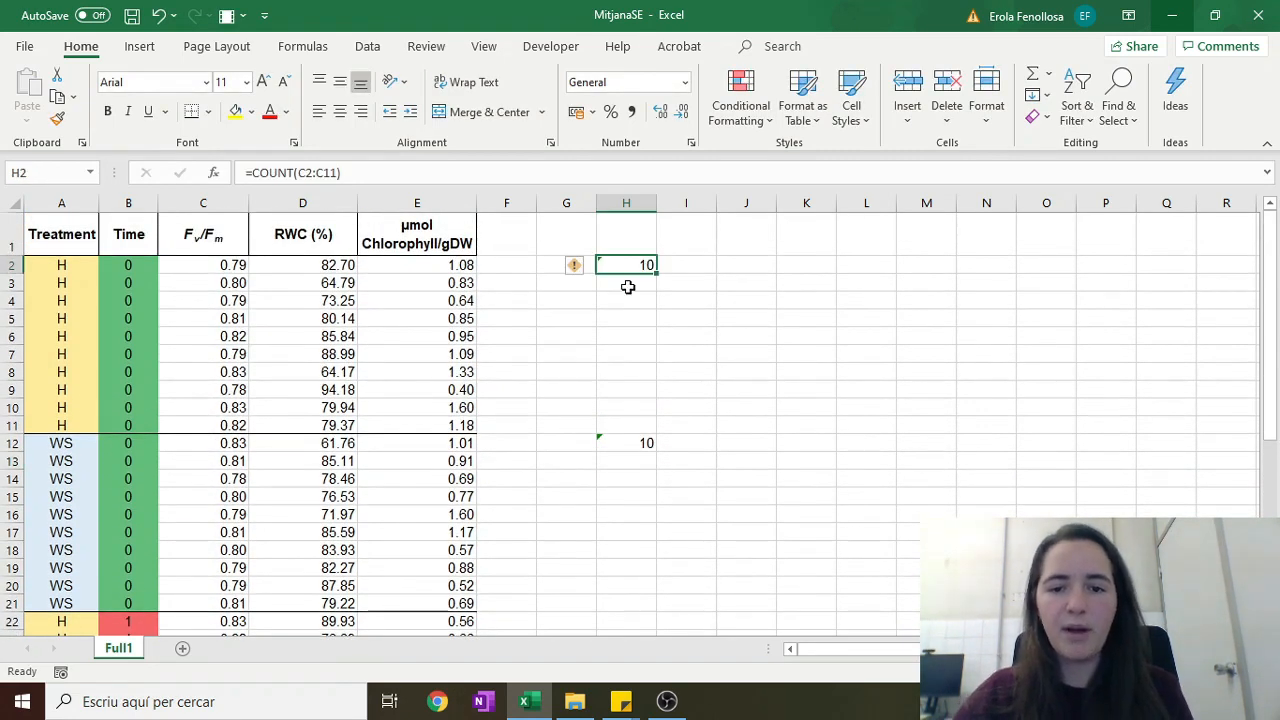
key("ctrl+shift+Down")
key("ctrl+c")
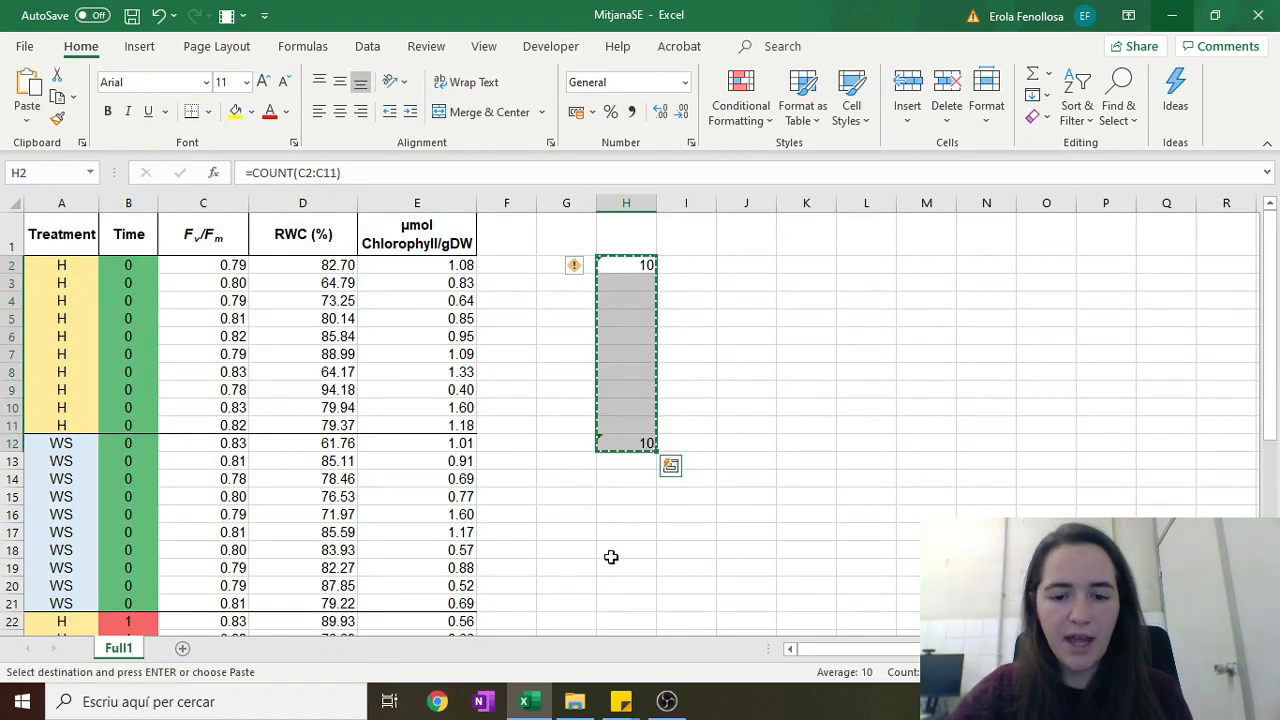
left_click(617, 604)
scroll(617, 606, "down", 1)
key("Down")
key("ctrl+v")
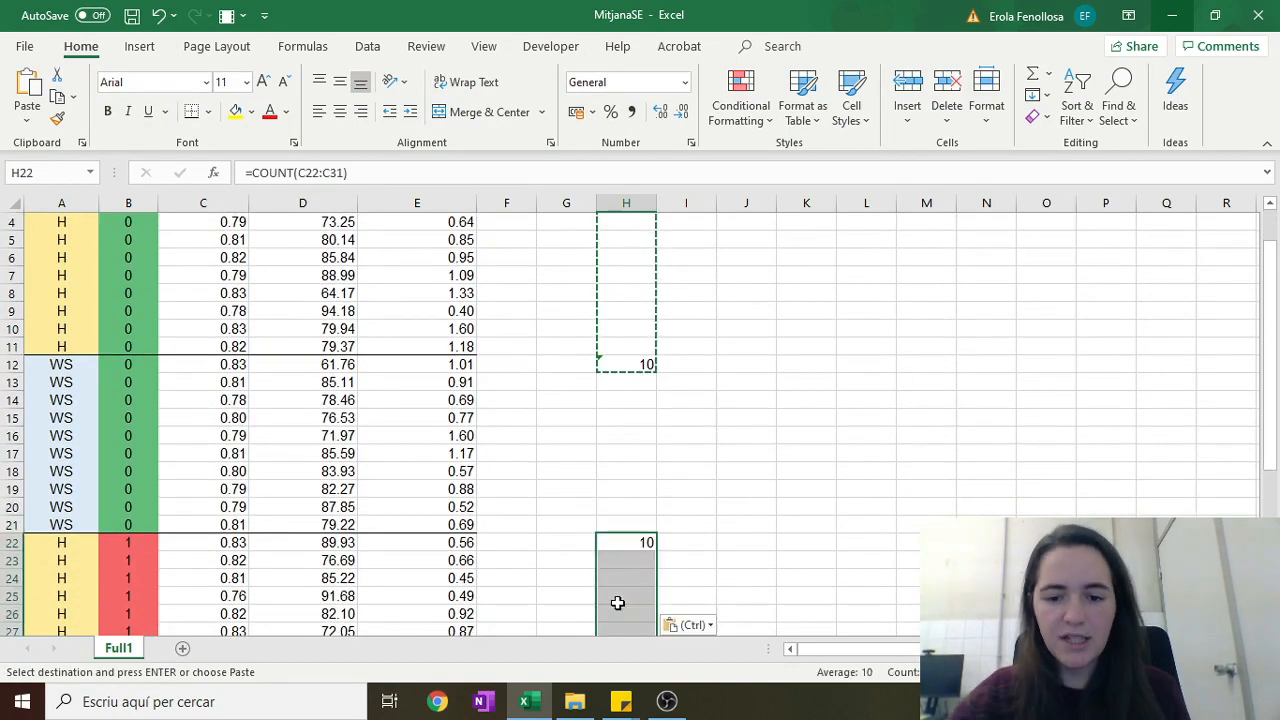
scroll(643, 568, "down", 1)
scroll(649, 560, "down", 2)
left_click(563, 538)
scroll(563, 540, "down", 2)
scroll(460, 523, "up", 3)
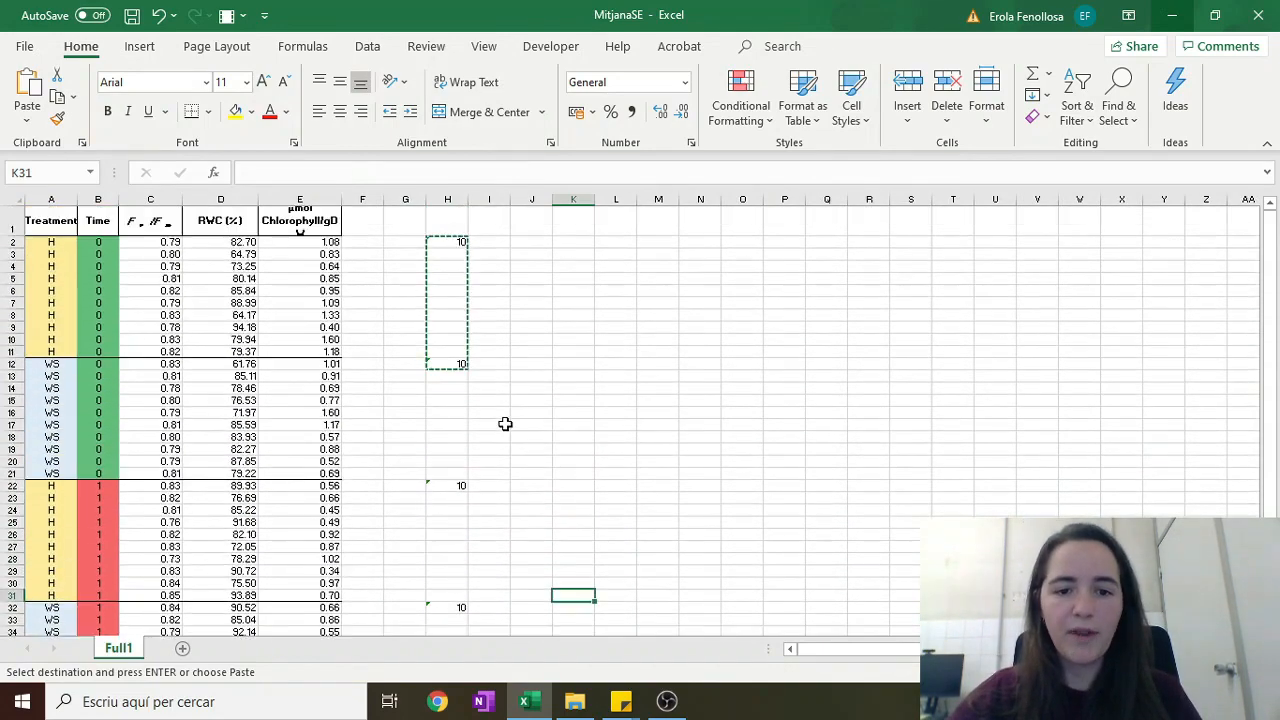
- Label the count column with the header N in cell H1
left_click(444, 228)
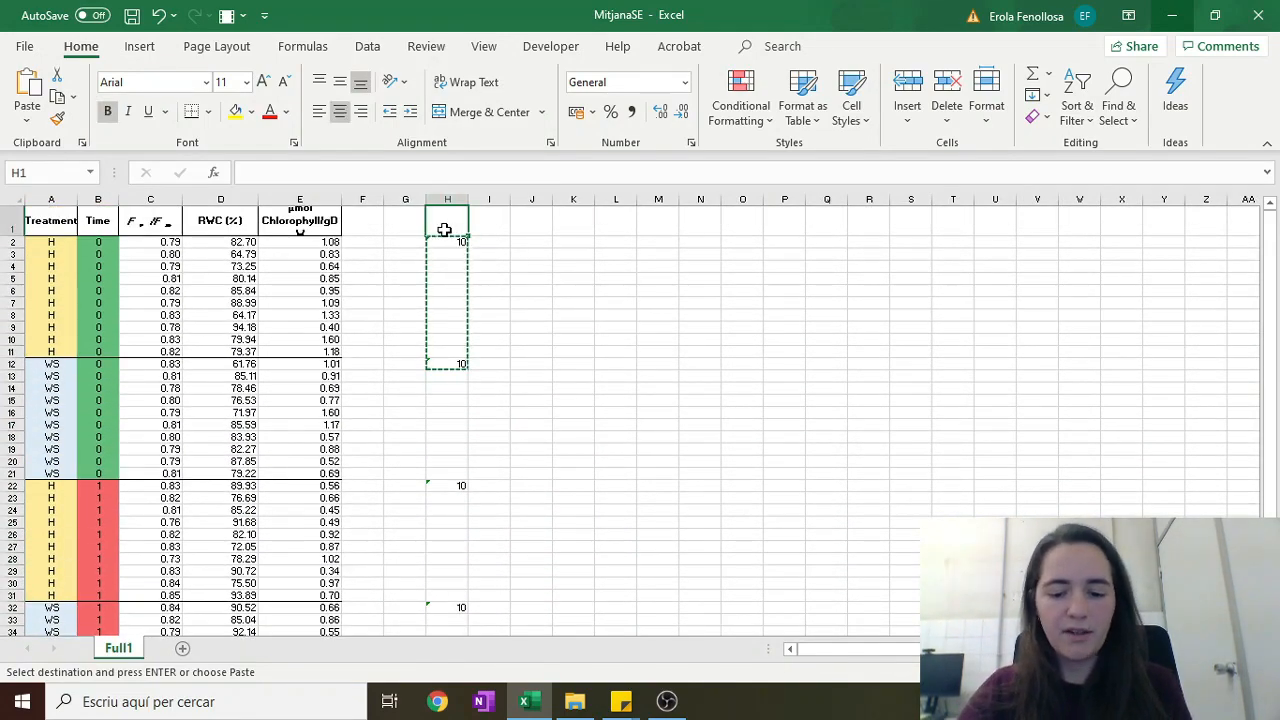
type("N")
key("Return")
scroll(249, 322, "up", 2)
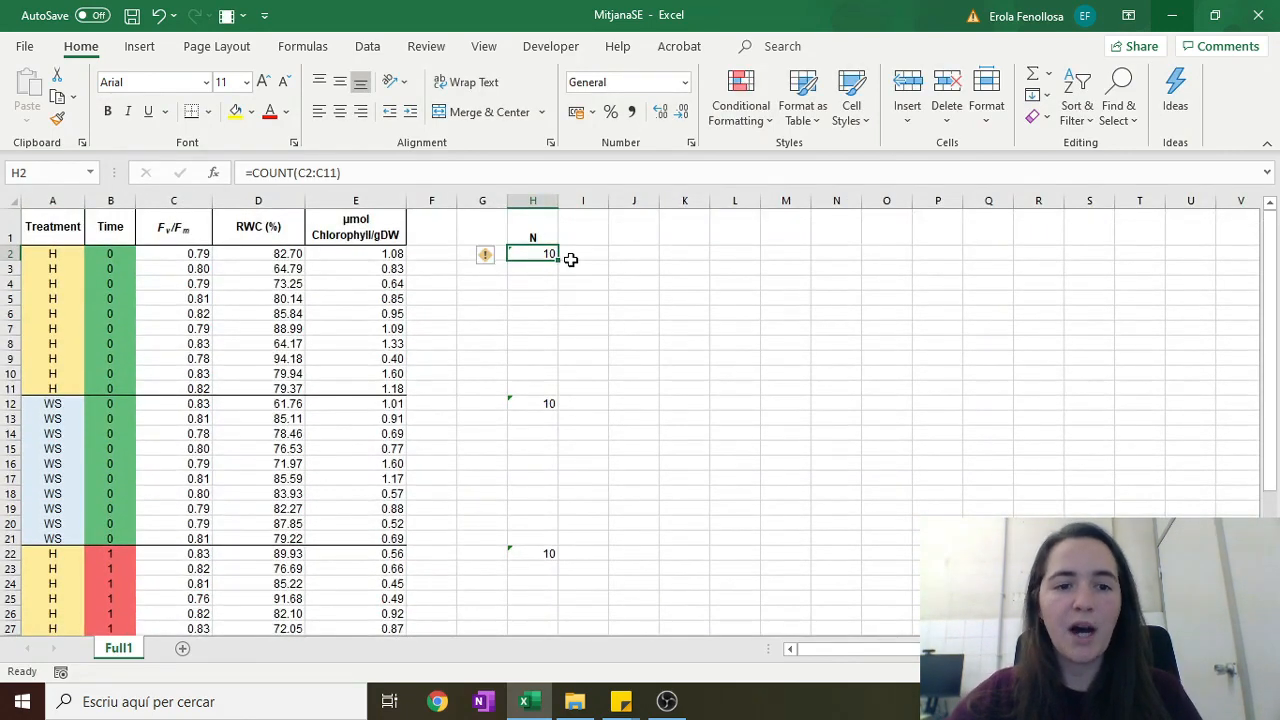
- Add the header MEDIANA in I1 and calculate the median of C2:C11 in I2
key("Right")
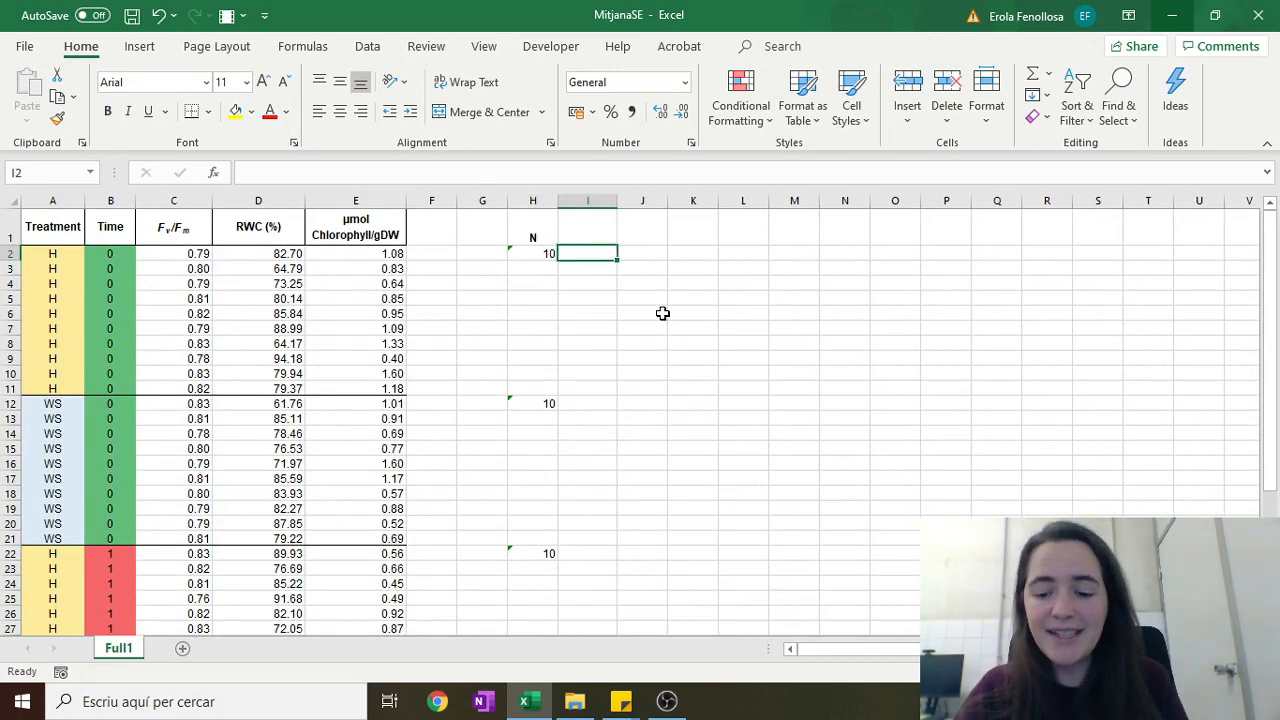
key("Up")
type("MEDIANA")
key("Return")
type("=")
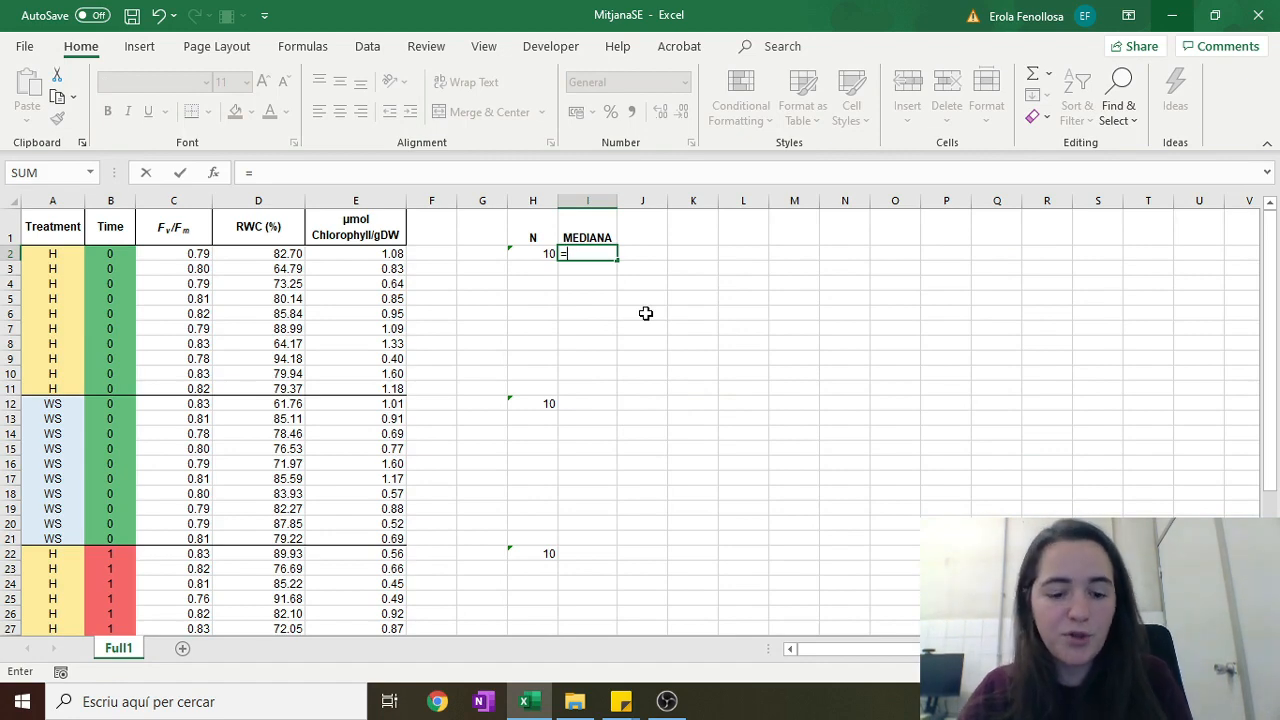
type("MEDIAN(")
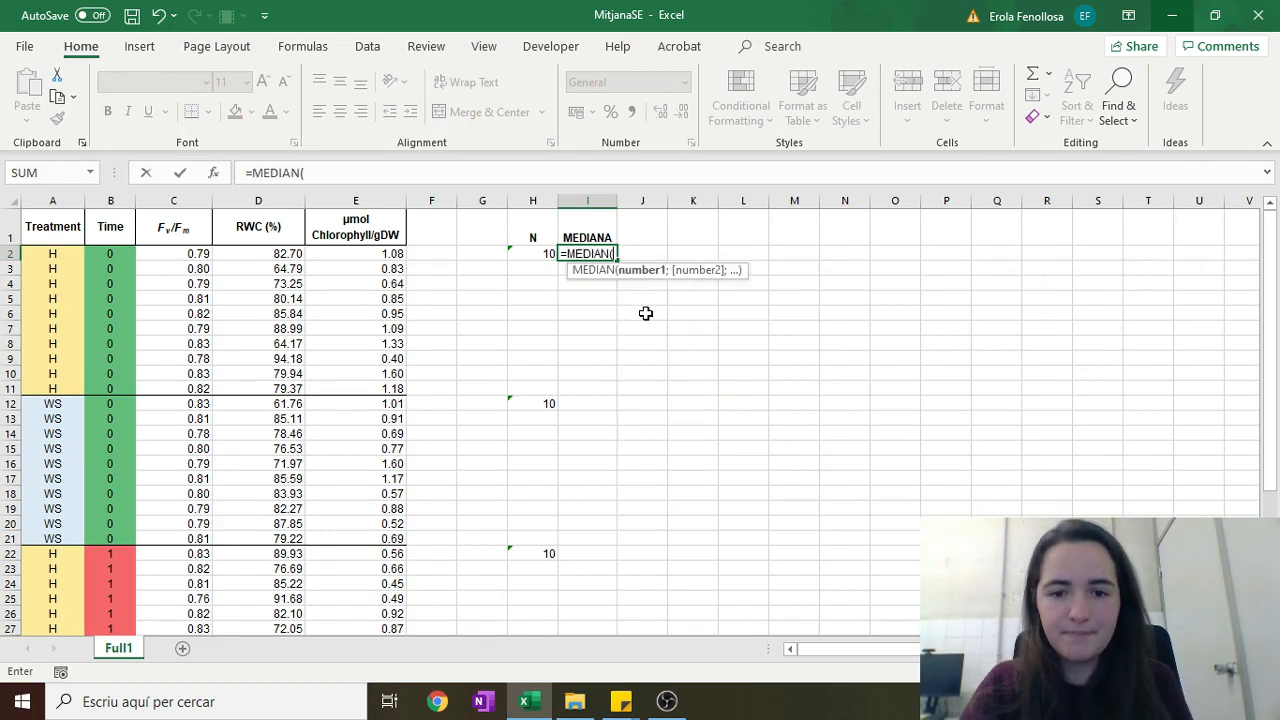
left_click_drag(171, 254, 200, 383)
key("Return")
left_click(734, 430)
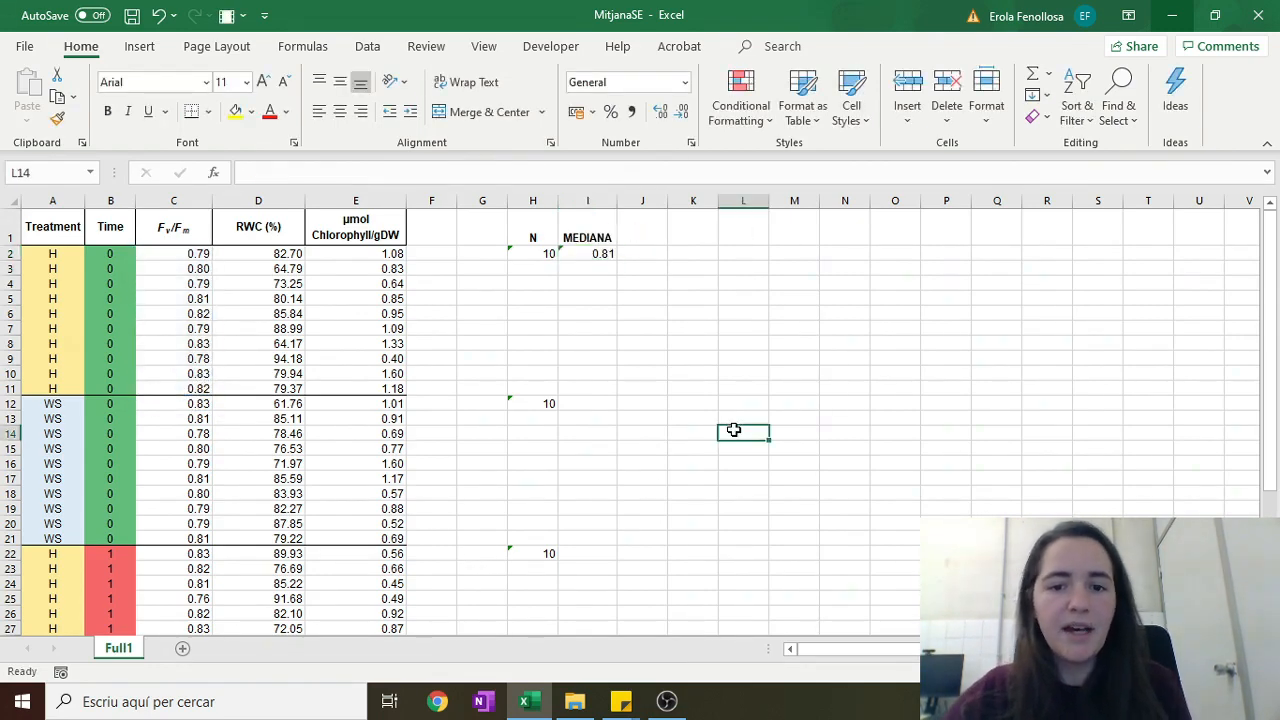
- Add the headers MIN in J1 and MAX in K1
left_click(630, 251)
key("Up")
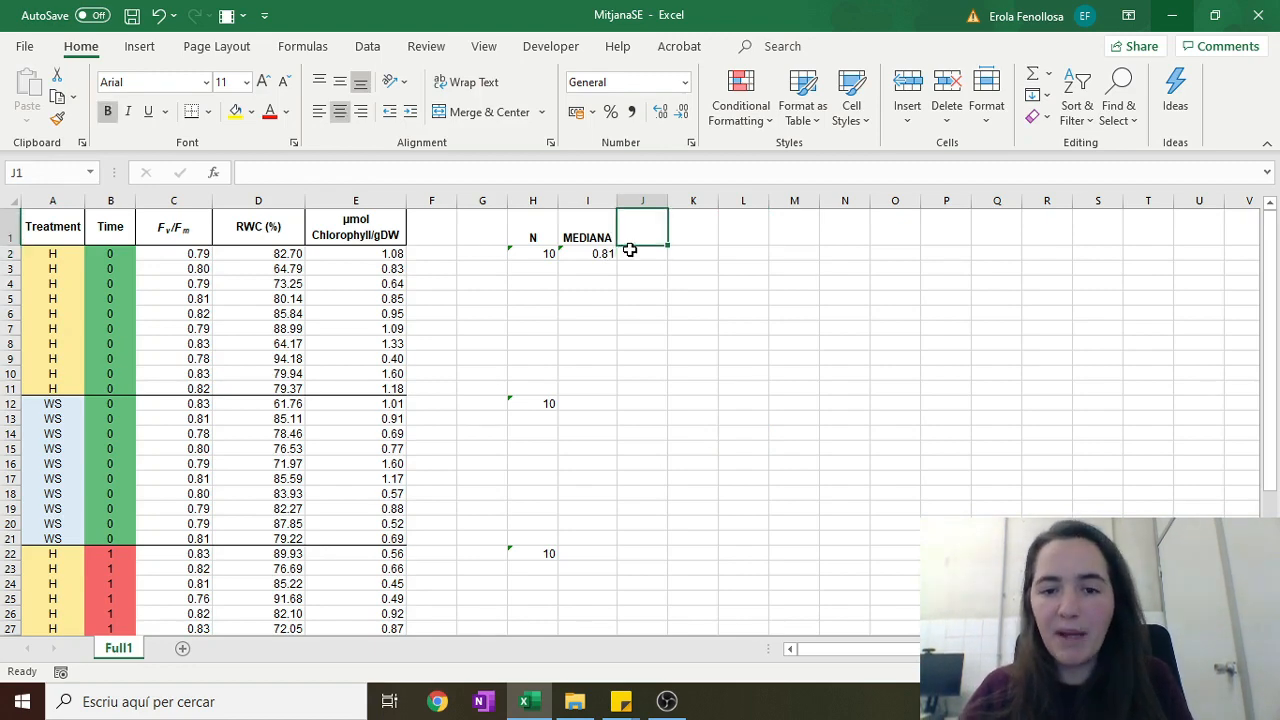
type("MIN")
key("Tab")
type("MAX")
key("Return")
- Calculate the minimum of C2:C11 in J2 and the maximum of C2:C11 in K2
type("=MIN(")
left_click_drag(165, 254, 212, 388)
key("Tab")
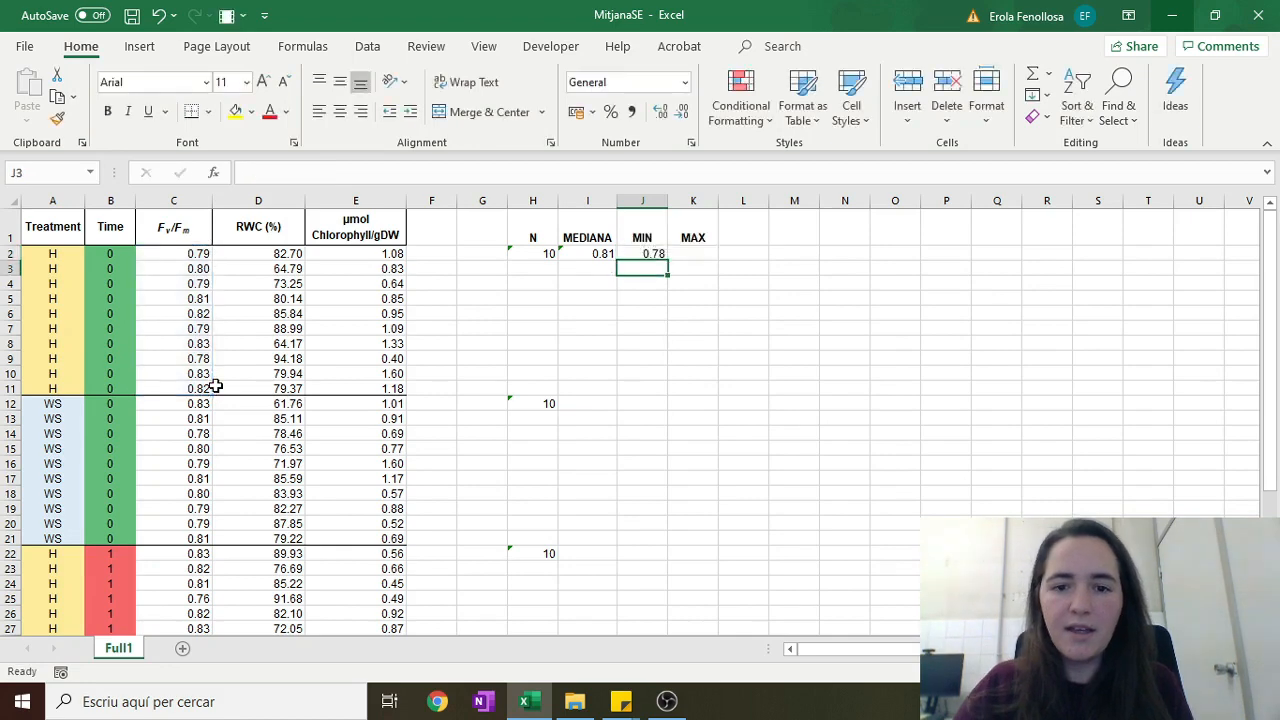
type("=MAX(")
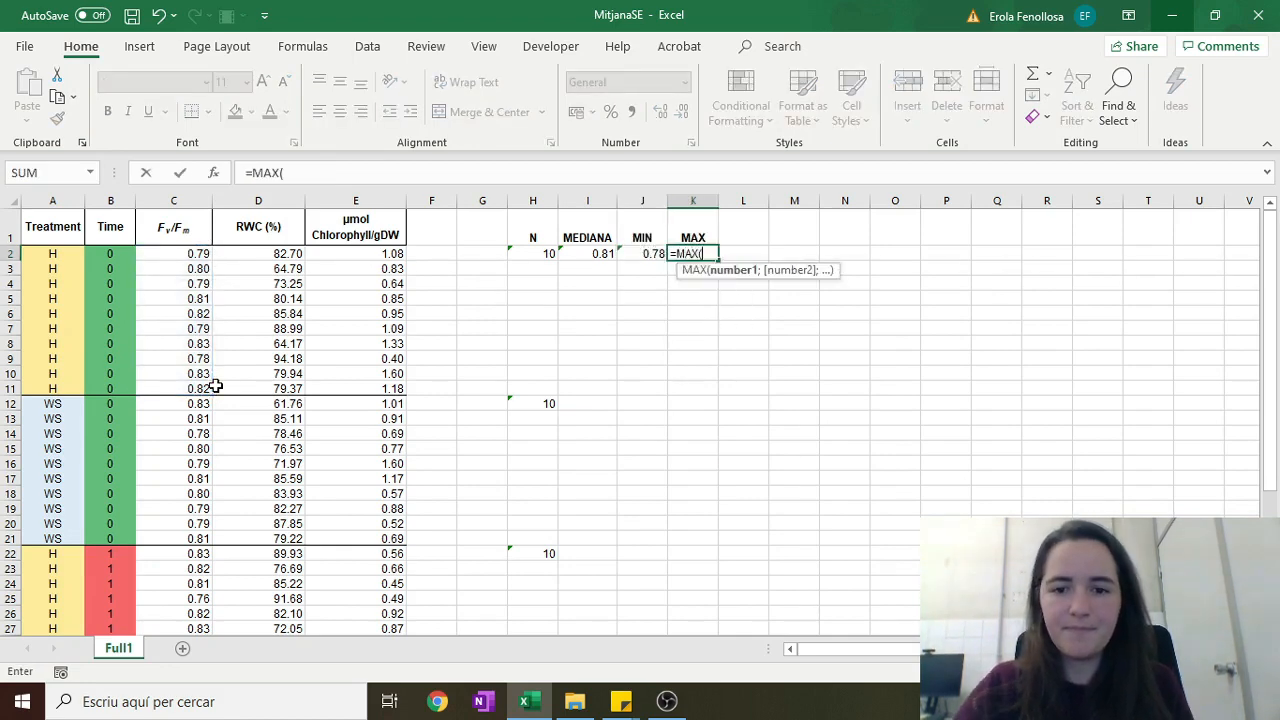
left_click_drag(151, 263, 186, 382)
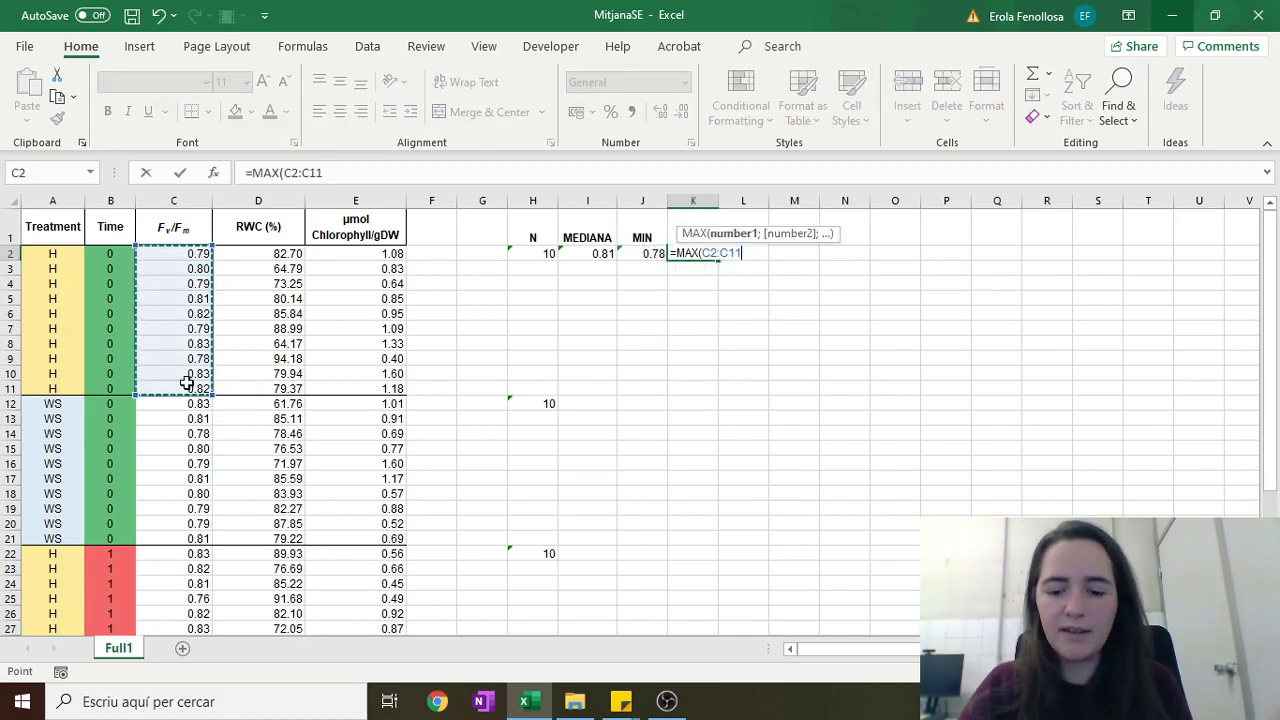
key("Return")
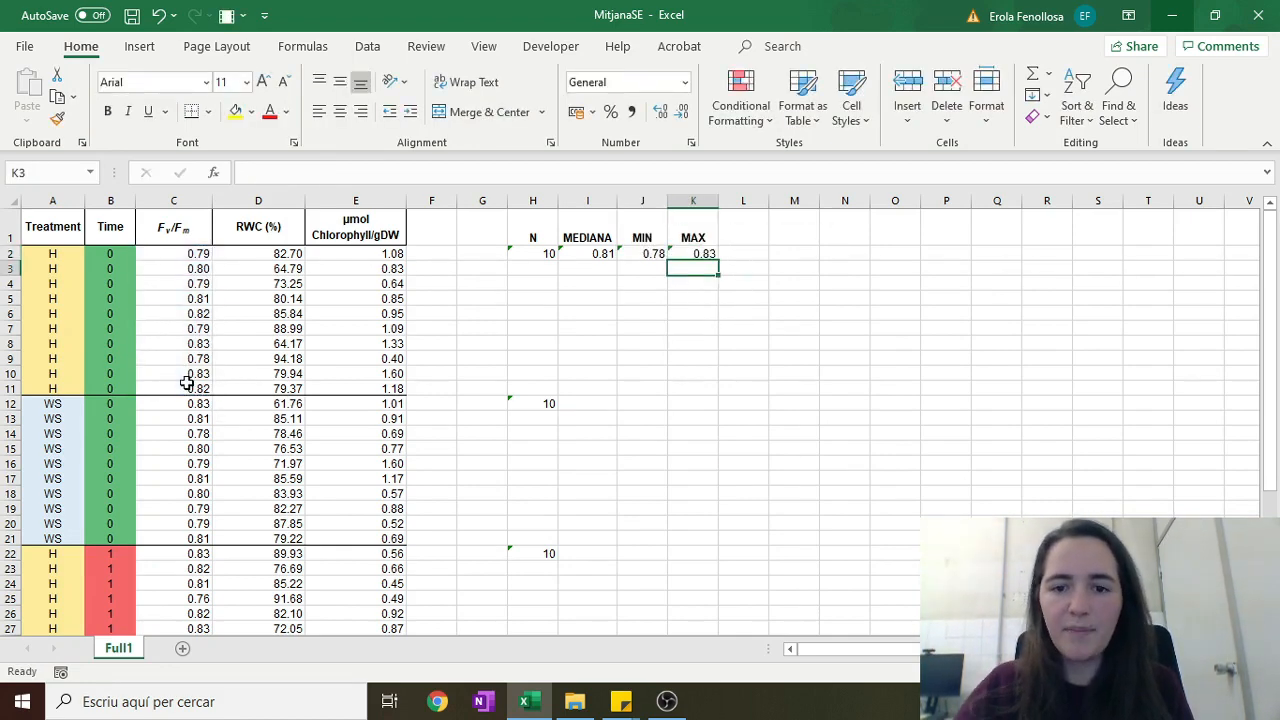
- Review the statistics in H2:K2 and the list of functions offered by AutoSum
left_click(620, 326)
left_click_drag(552, 254, 688, 254)
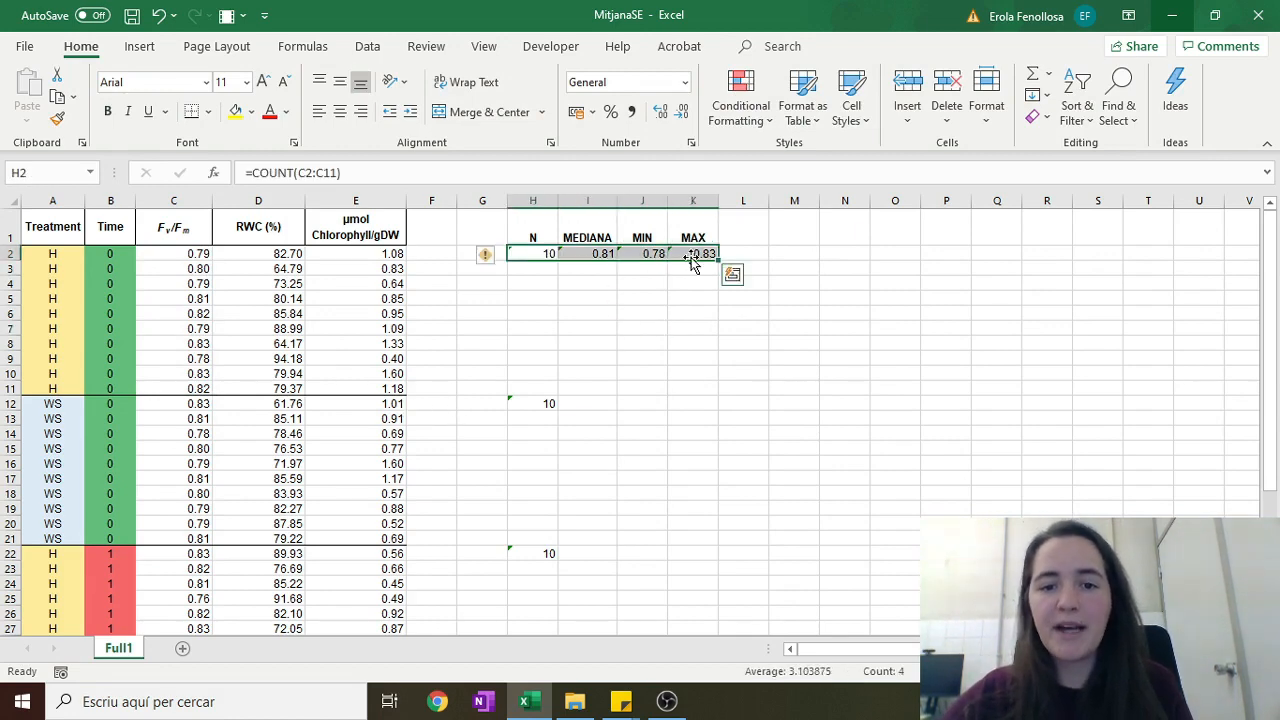
left_click(651, 322)
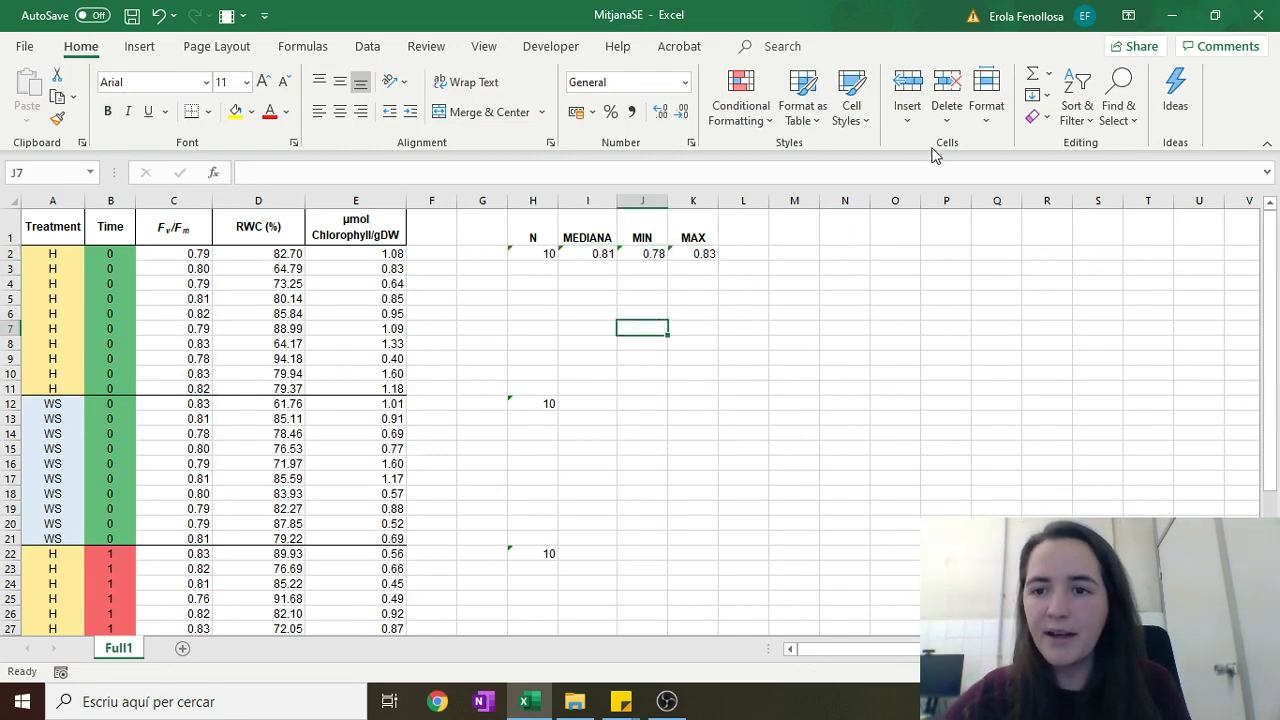
left_click(1048, 78)
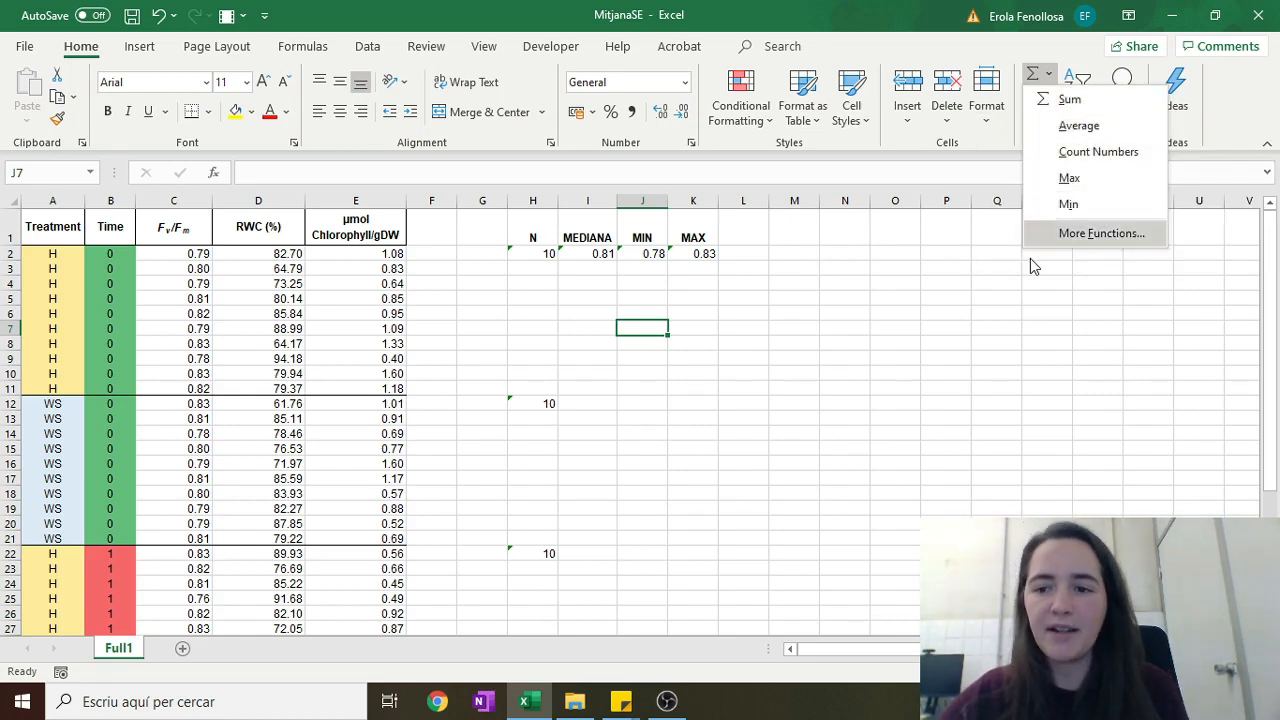
- Total the Fv/Fm values C2:C41 in C42 with AutoSum
scroll(518, 341, "down", 7)
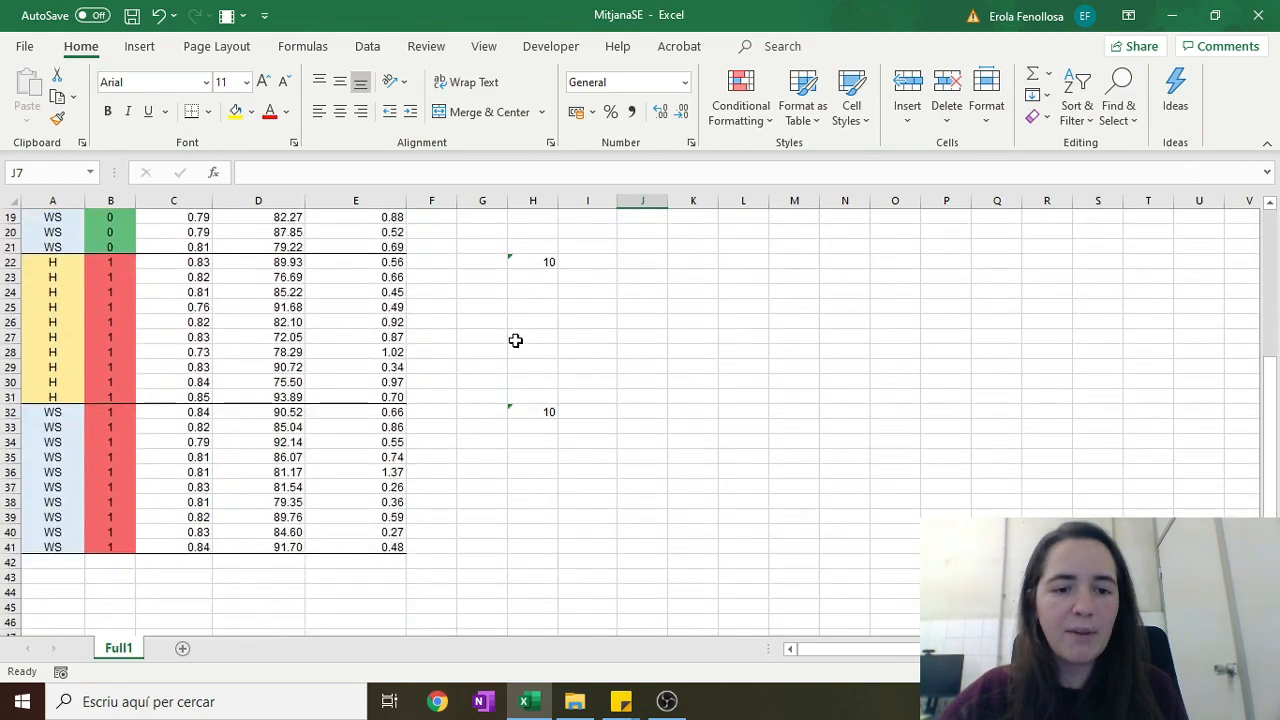
left_click(196, 519)
scroll(206, 480, "up", 2)
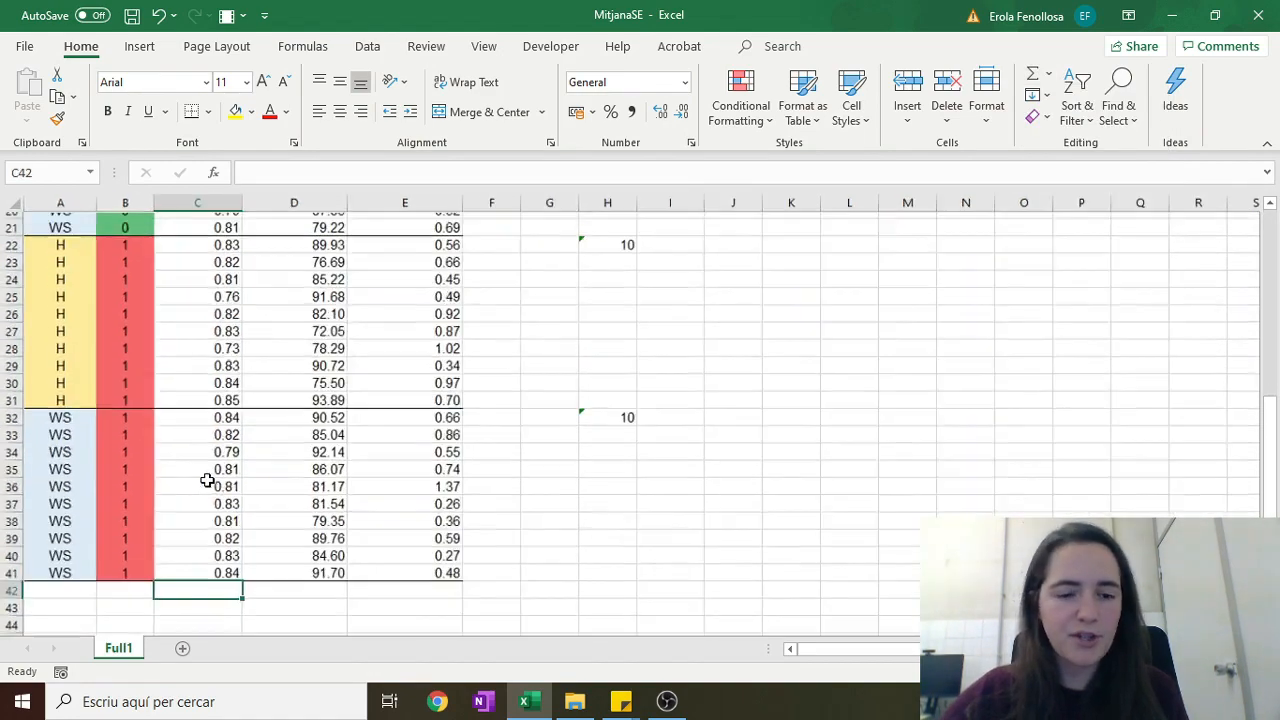
scroll(200, 490, "up", 2)
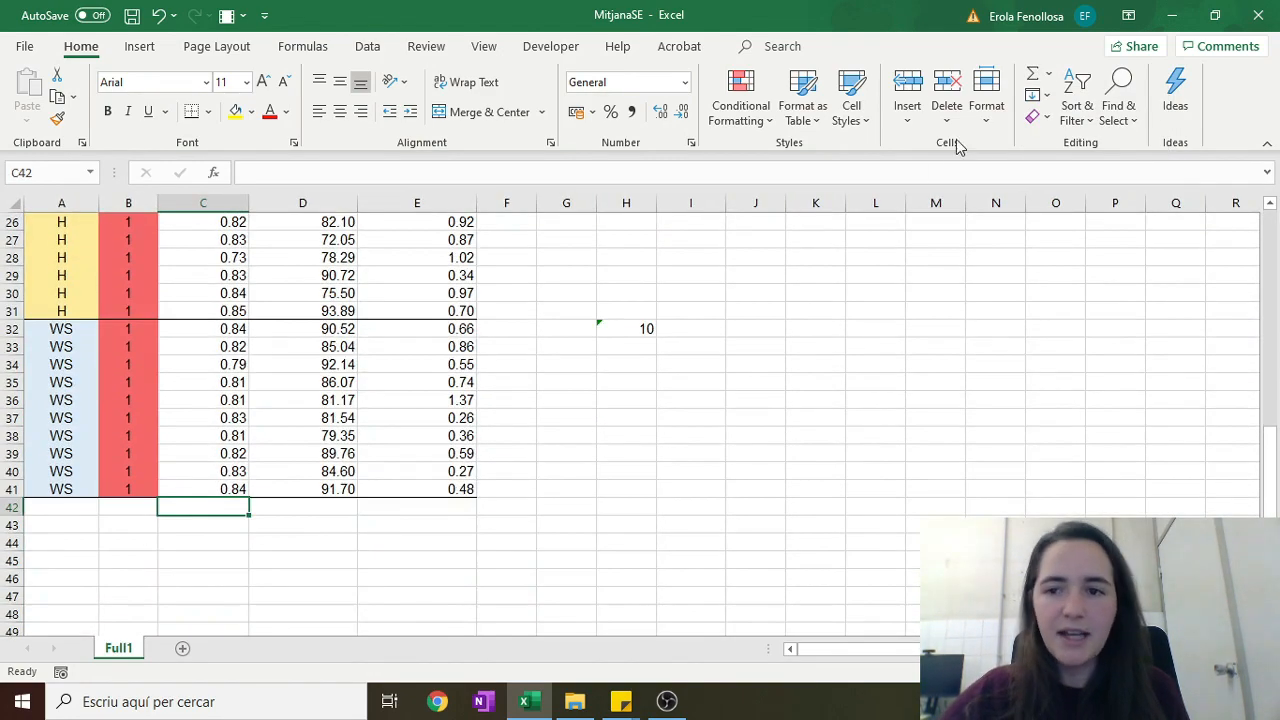
left_click(1034, 78)
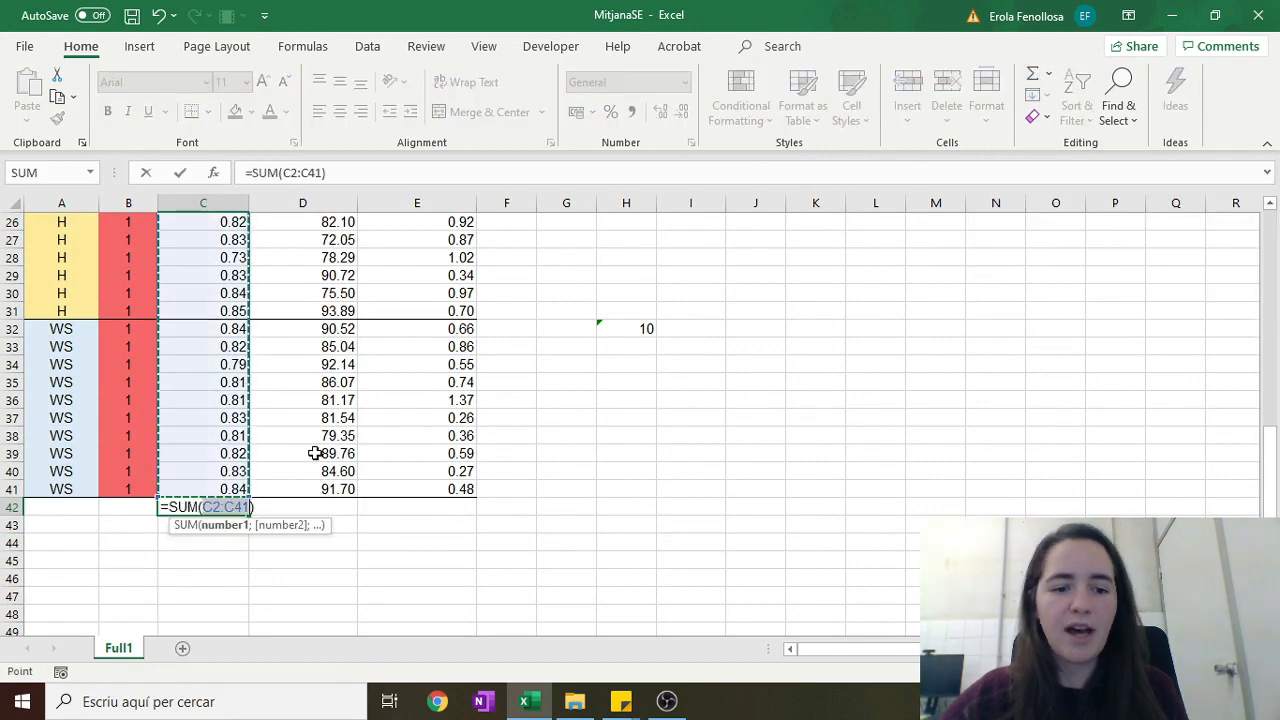
scroll(313, 456, "up", 8)
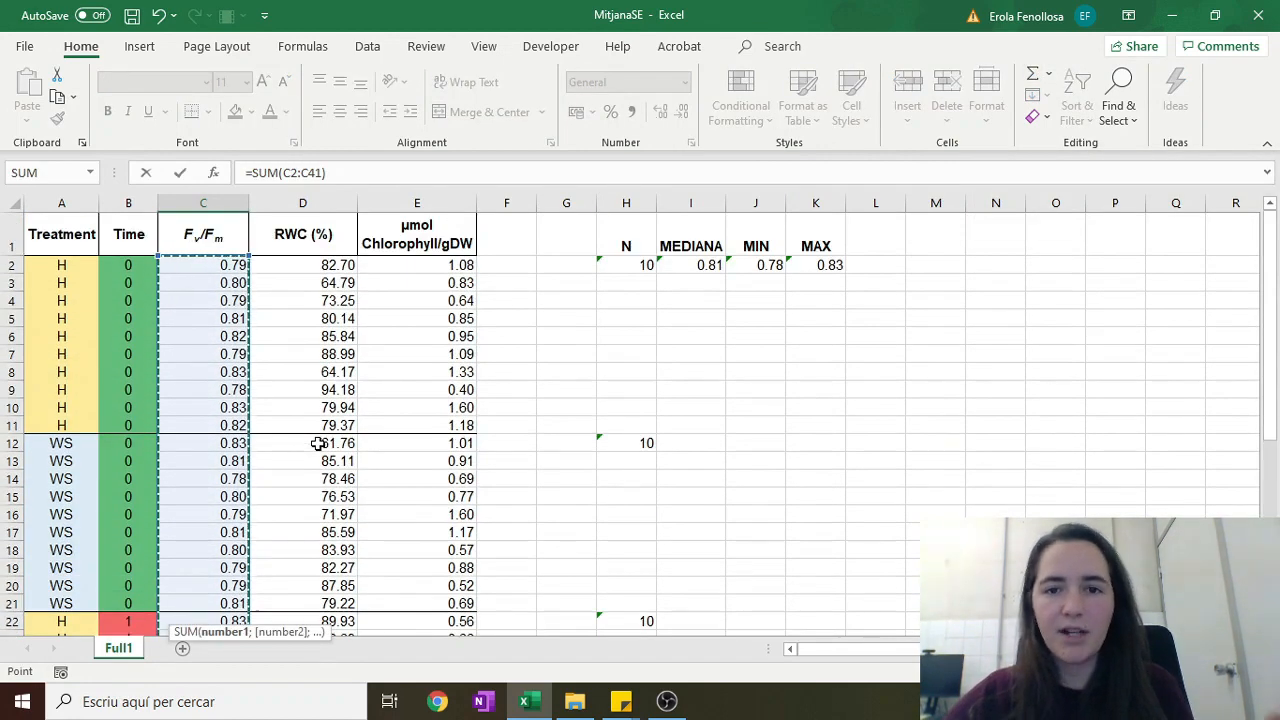
scroll(318, 443, "down", 9)
key("Return")
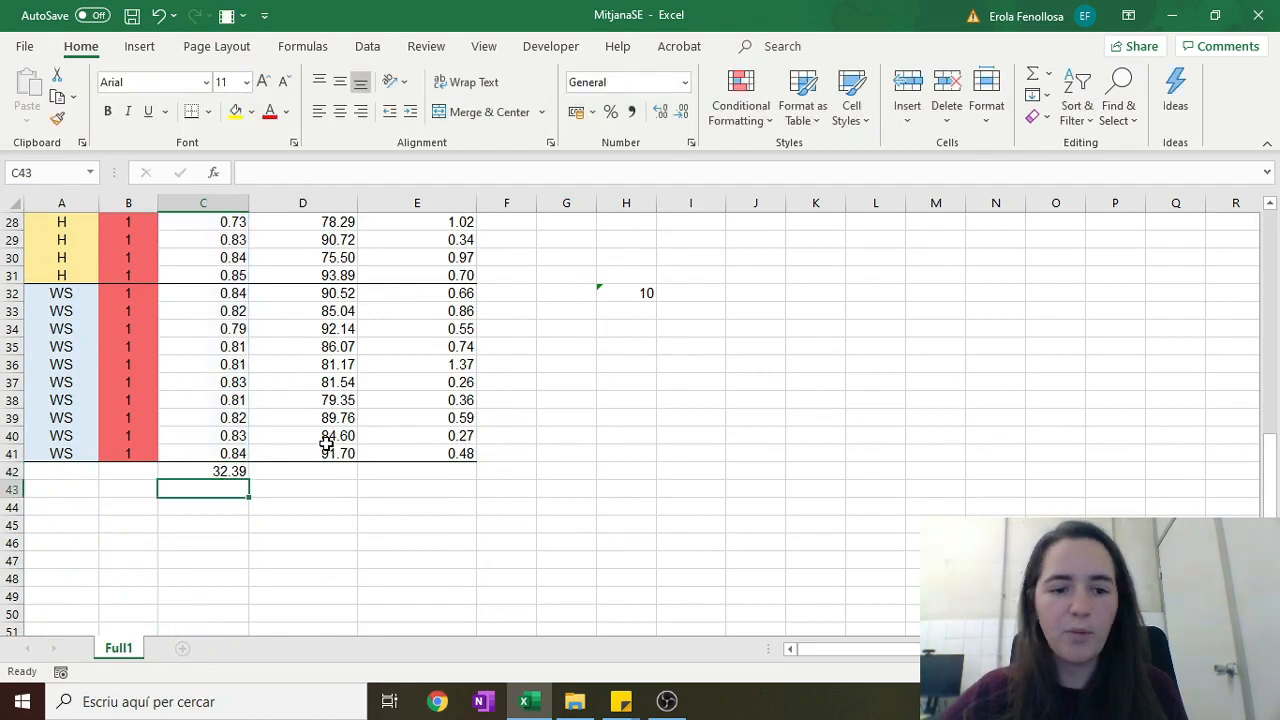
- Try the AutoSum Average of C2:C41 in C42, then clear the cell
left_click(233, 471)
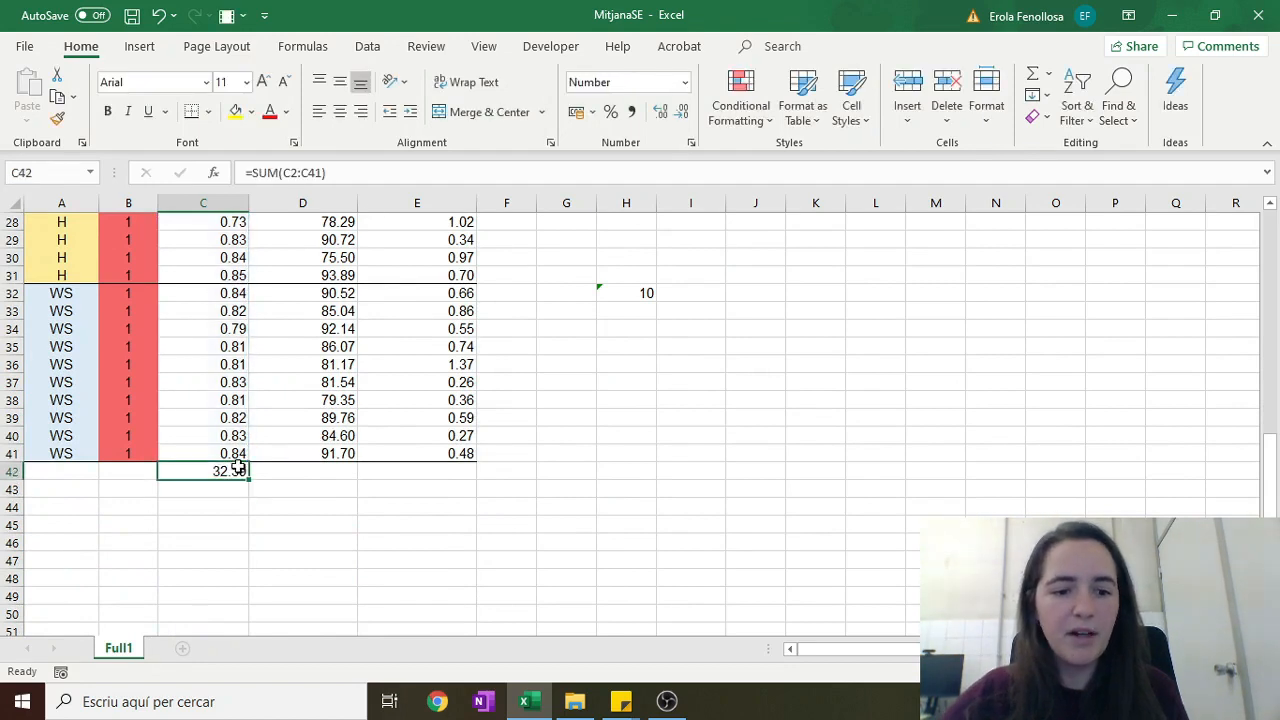
left_click(1048, 74)
left_click(1078, 125)
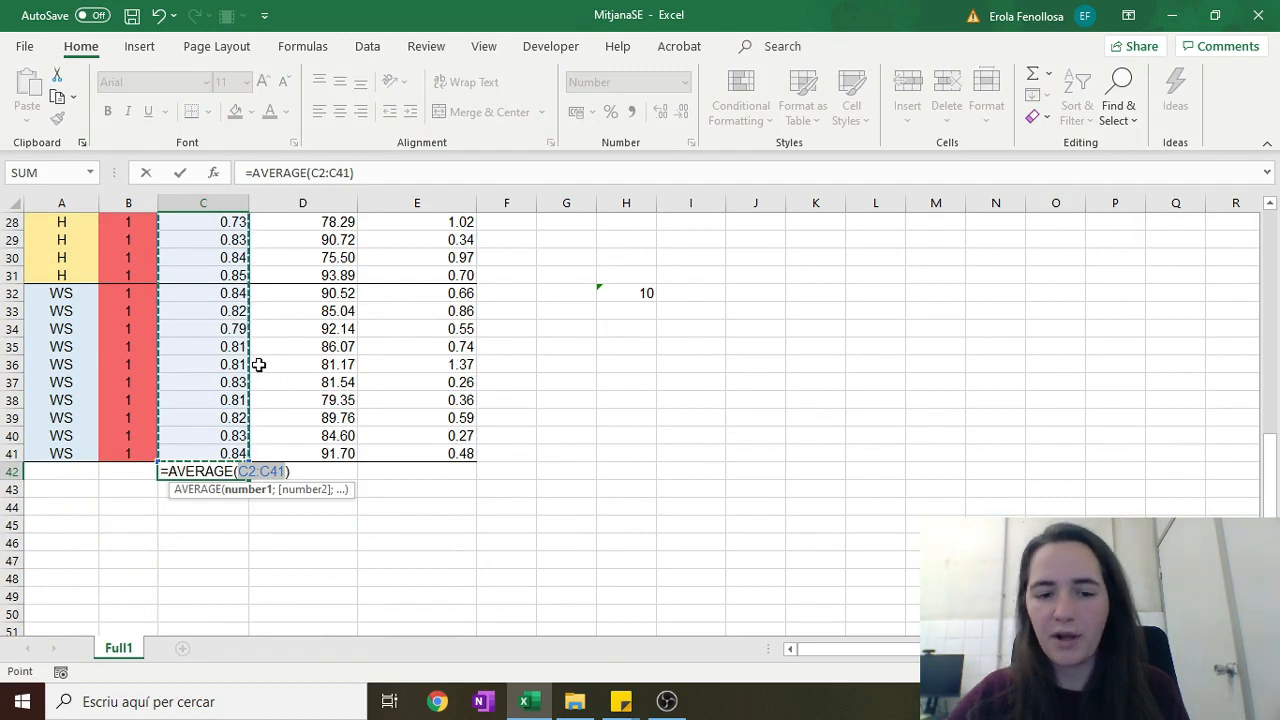
key("Return")
key("Up")
key("Delete")
- Add the header MITJANA in M1, leaving column L empty after the MAX column
scroll(258, 365, "up", 9)
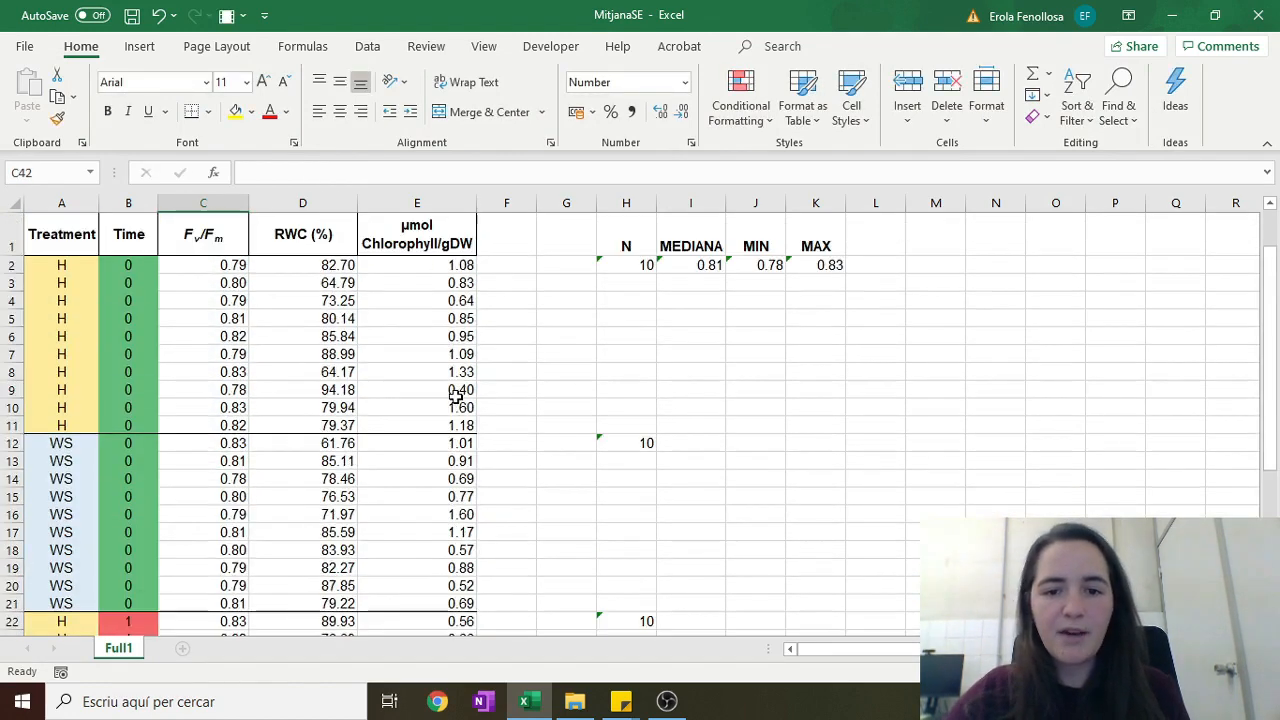
left_click(870, 265)
key("Up")
key("Right")
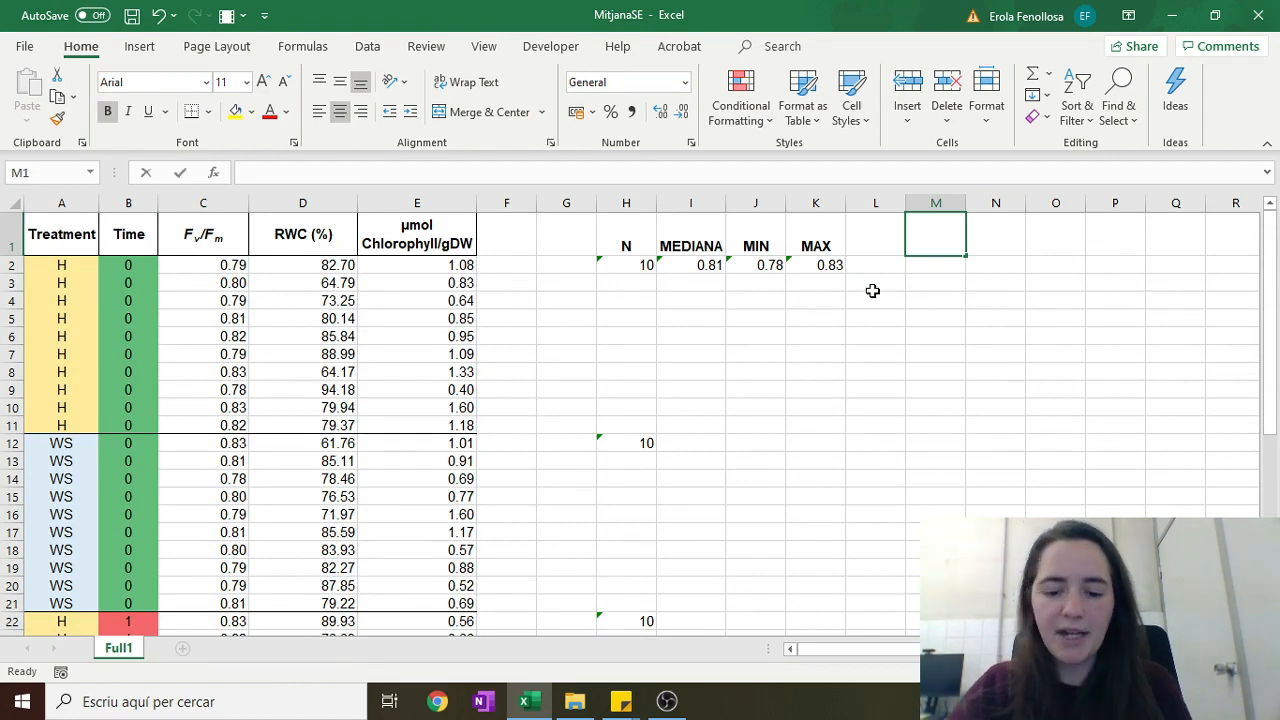
type("MITJANA")
key("Return")
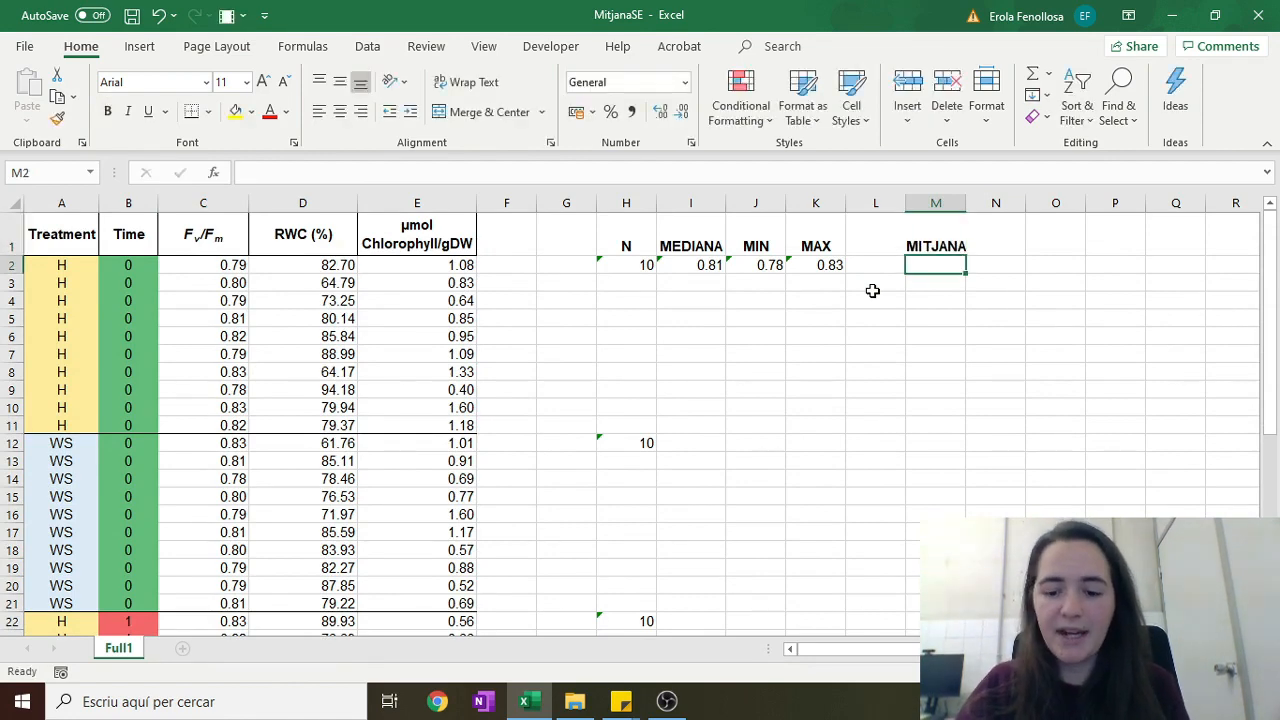
- Calculate the mean of C2:C11 in M2 with the AVERAGE function
type("=")
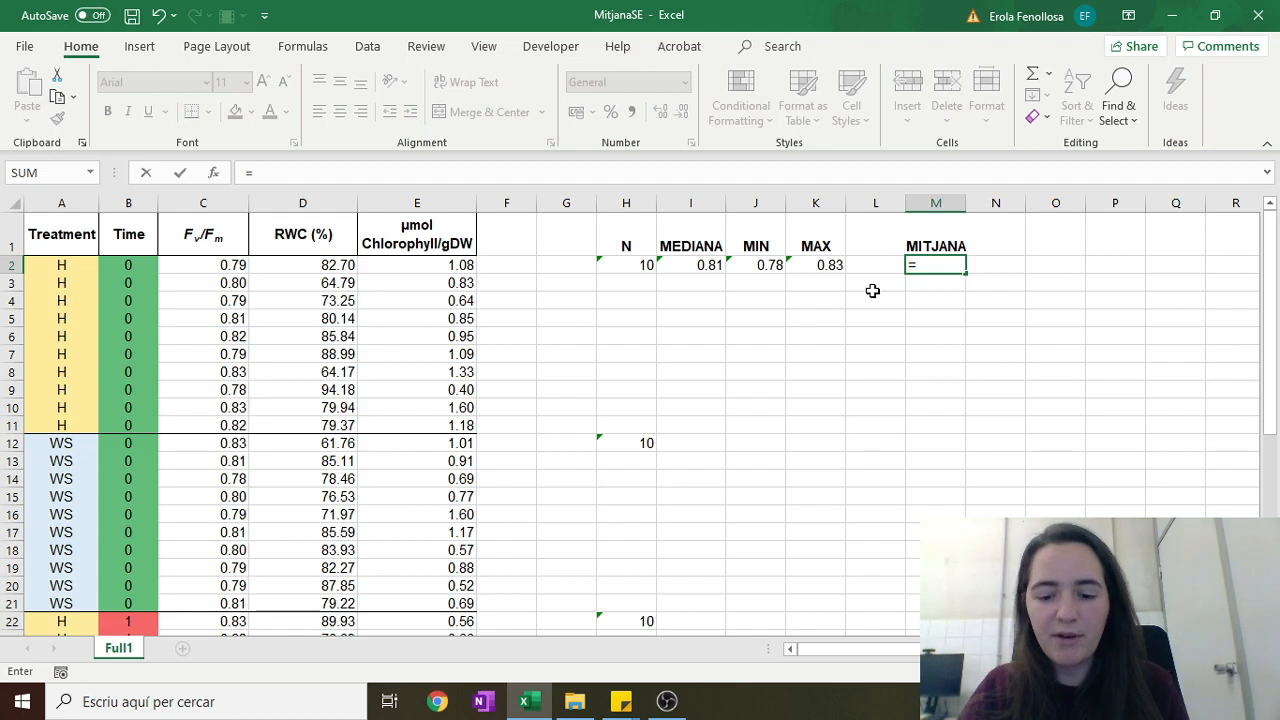
type("AVE")
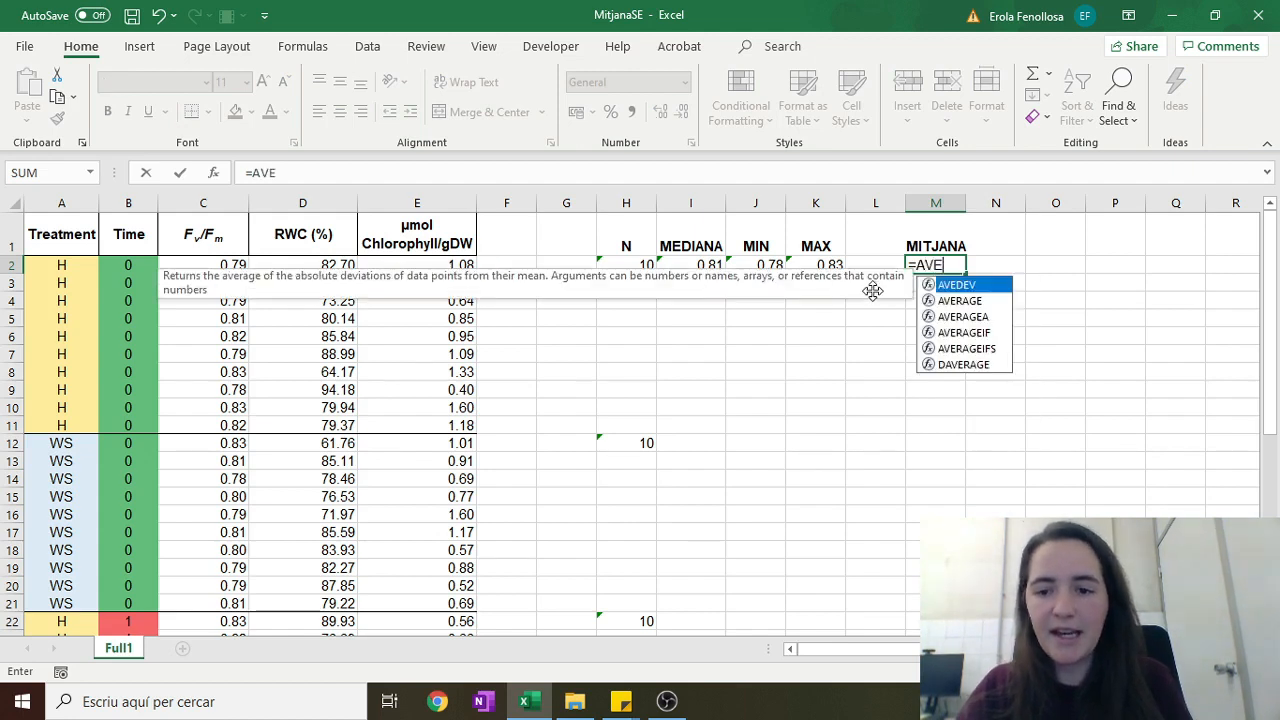
type("RAGE(")
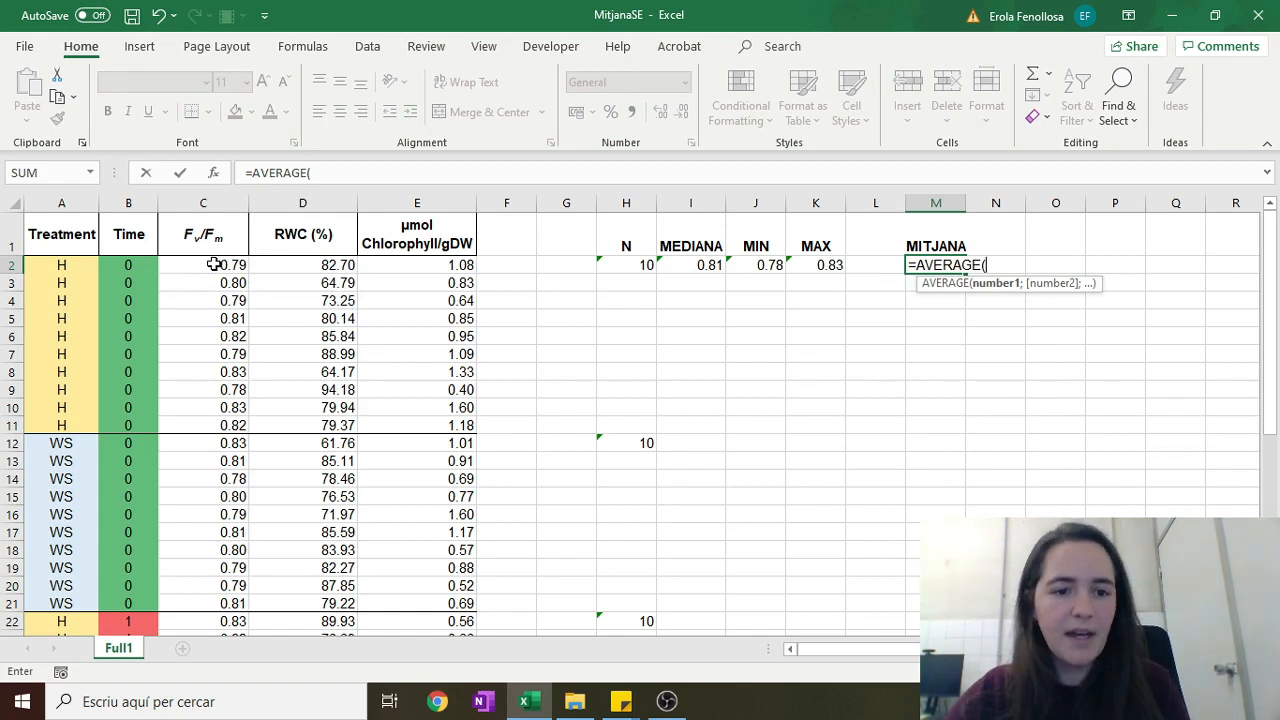
left_click_drag(210, 262, 241, 428)
key("Return")
key("Up")
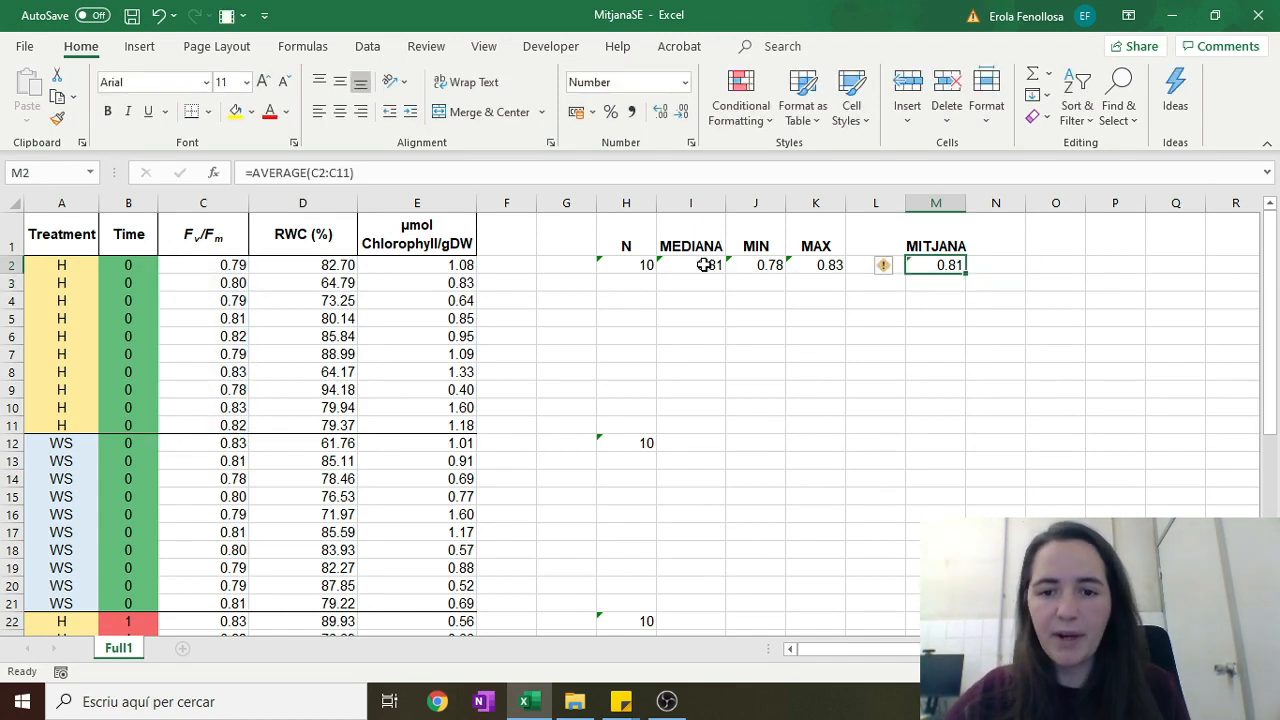
- Copy the statistics formulas in H2:M2 to H12:M12 and check the range used by the average in M12
left_click_drag(712, 265, 930, 265)
left_click_drag(618, 263, 930, 266)
key("ctrl+c")
left_click(628, 440)
key("ctrl+v")
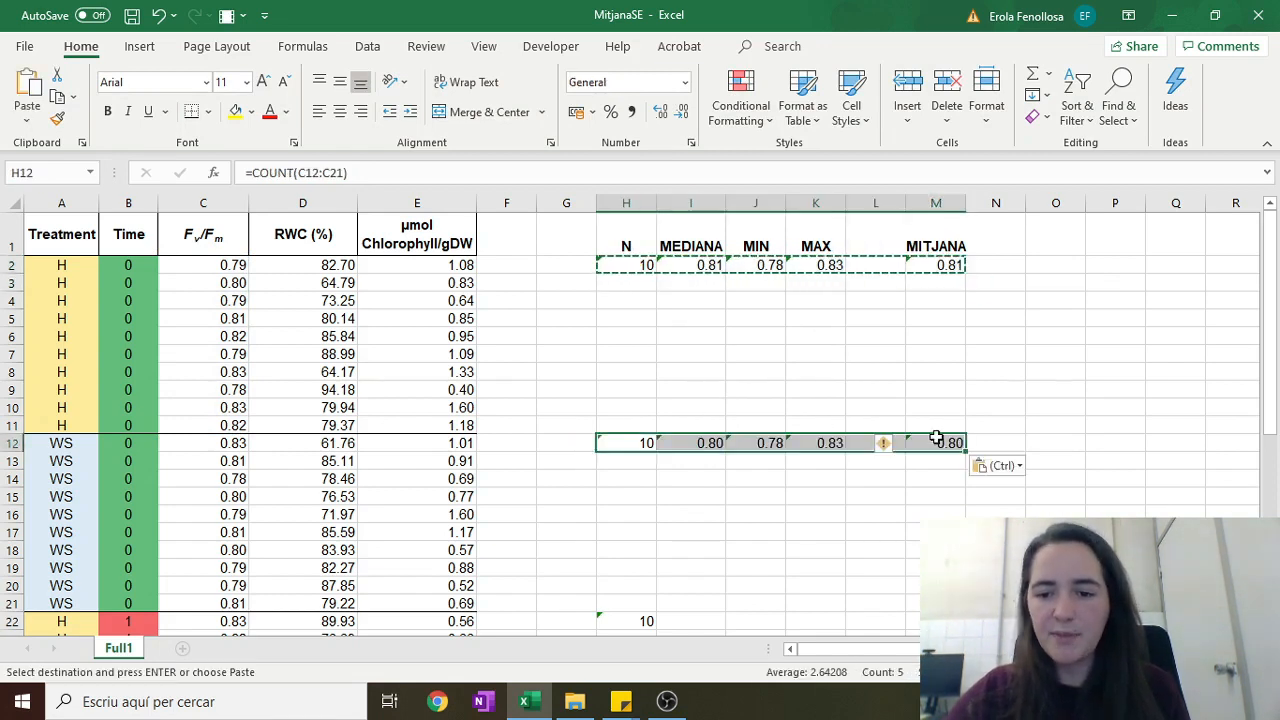
double_click(920, 443)
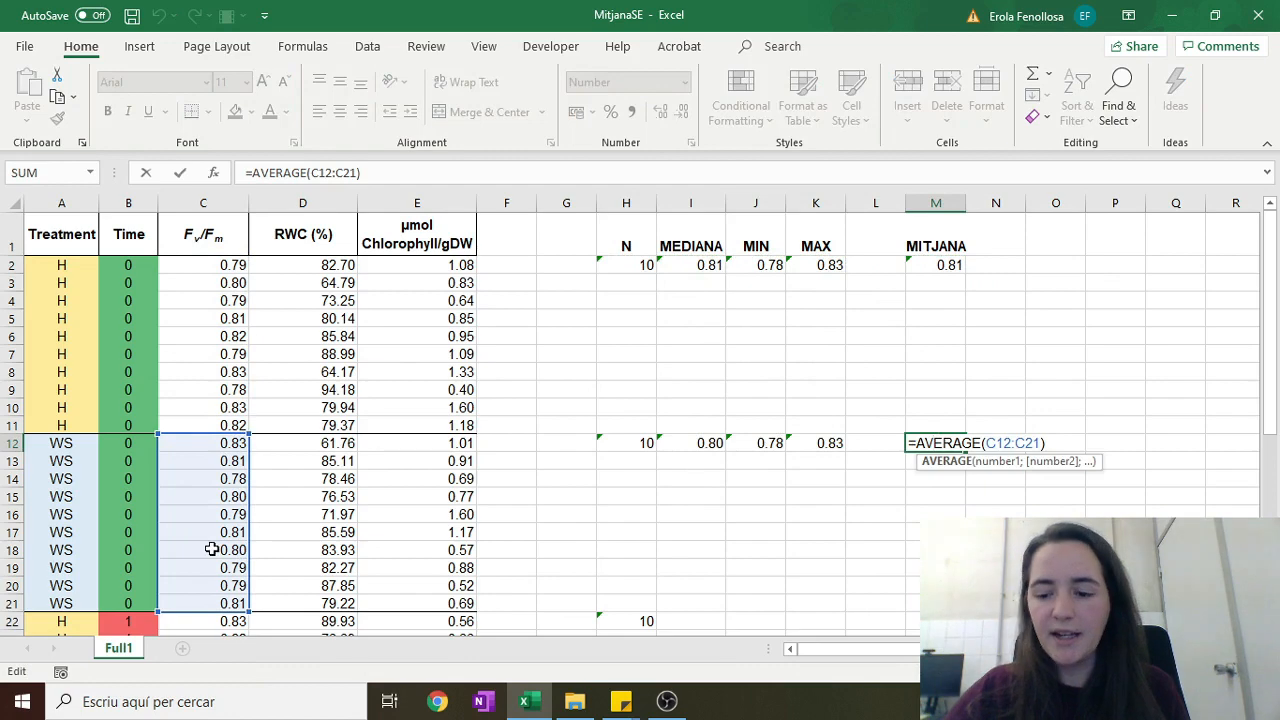
key("Return")
- Copy the statistics formulas in H12:M12 to the rows starting at H22 and H32
left_click(624, 620)
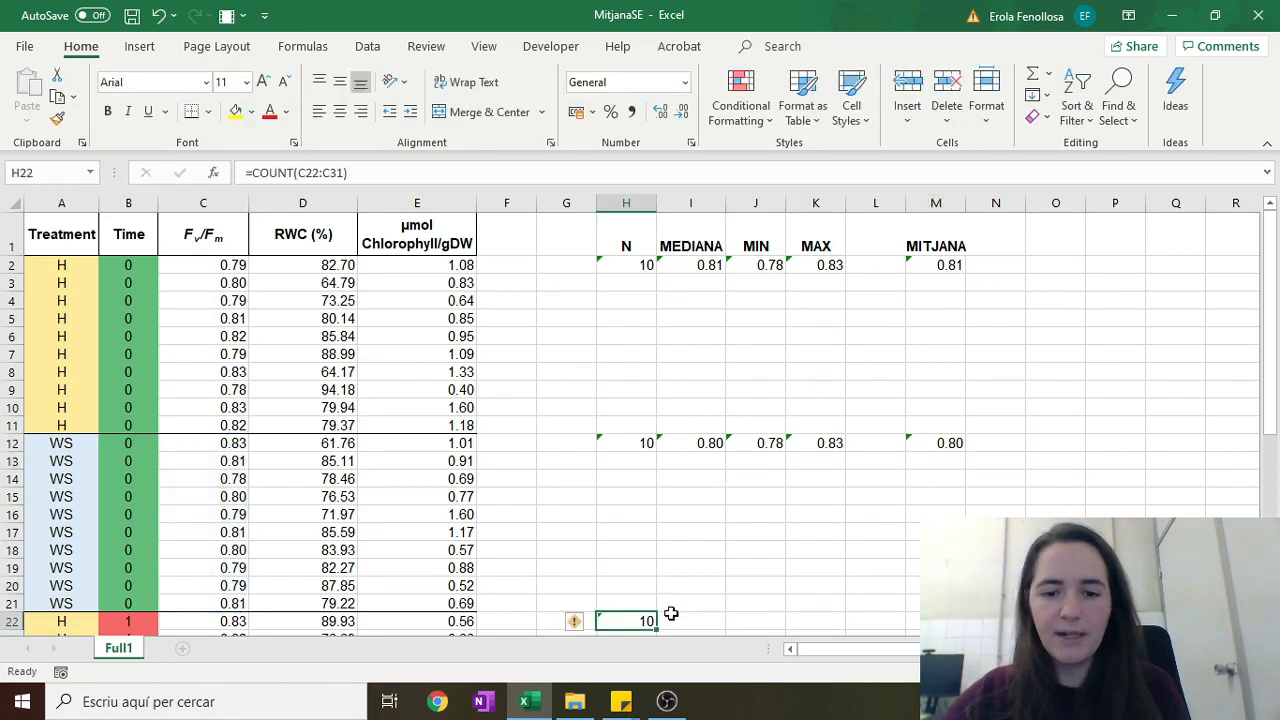
left_click_drag(630, 445, 922, 443)
key("ctrl+c")
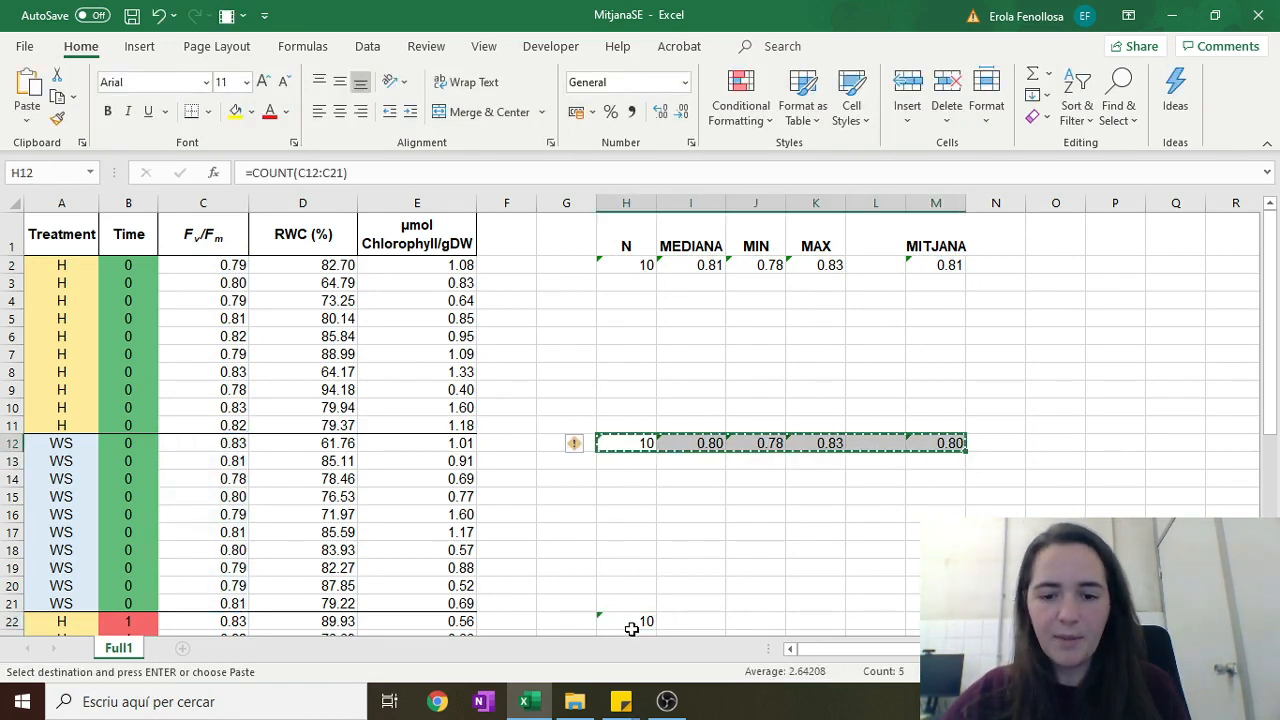
left_click(640, 620)
key("ctrl+v")
scroll(700, 555, "down", 5)
left_click(648, 511)
key("ctrl+v")
scroll(665, 530, "down", 4)
- Widen column M slightly so the MITJANA header fits
scroll(700, 525, "up", 9)
left_click(1028, 358)
left_click_drag(966, 203, 972, 203)
- Add the header ERROR ESTÀNDARD in O1 and fit column O's width to it
left_click(1026, 248)
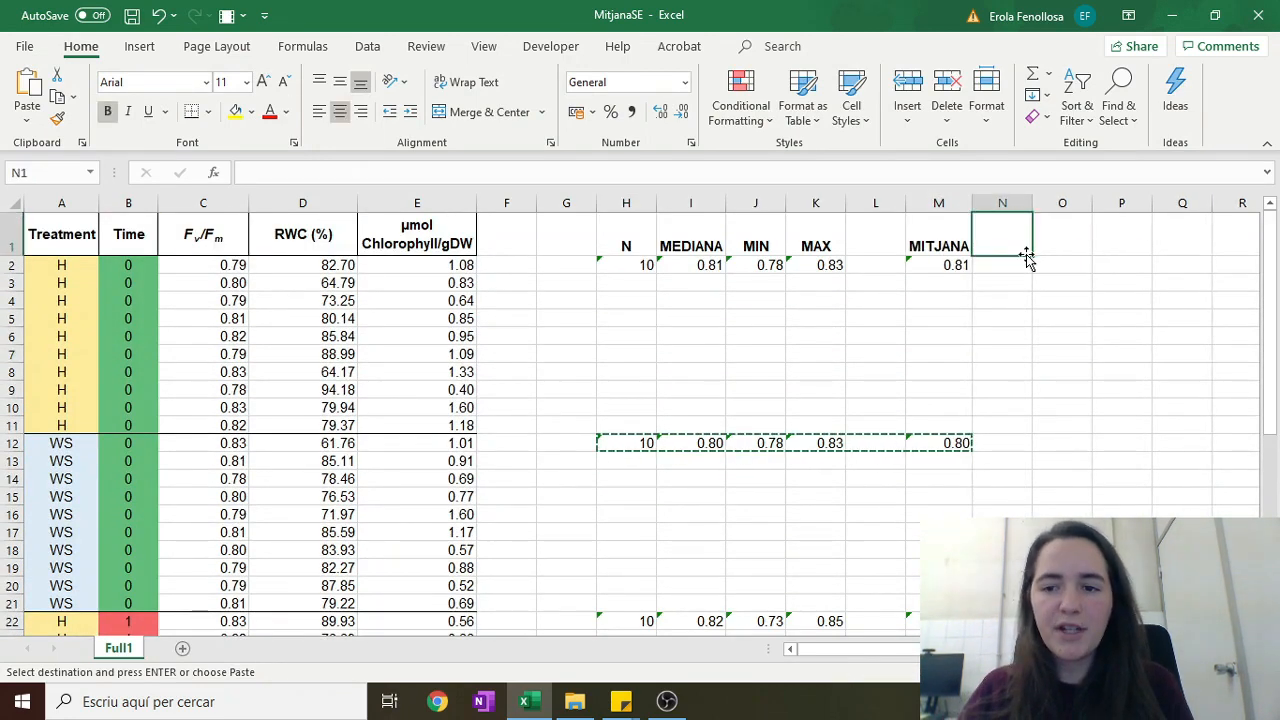
key("Right")
type("ERROR ES")
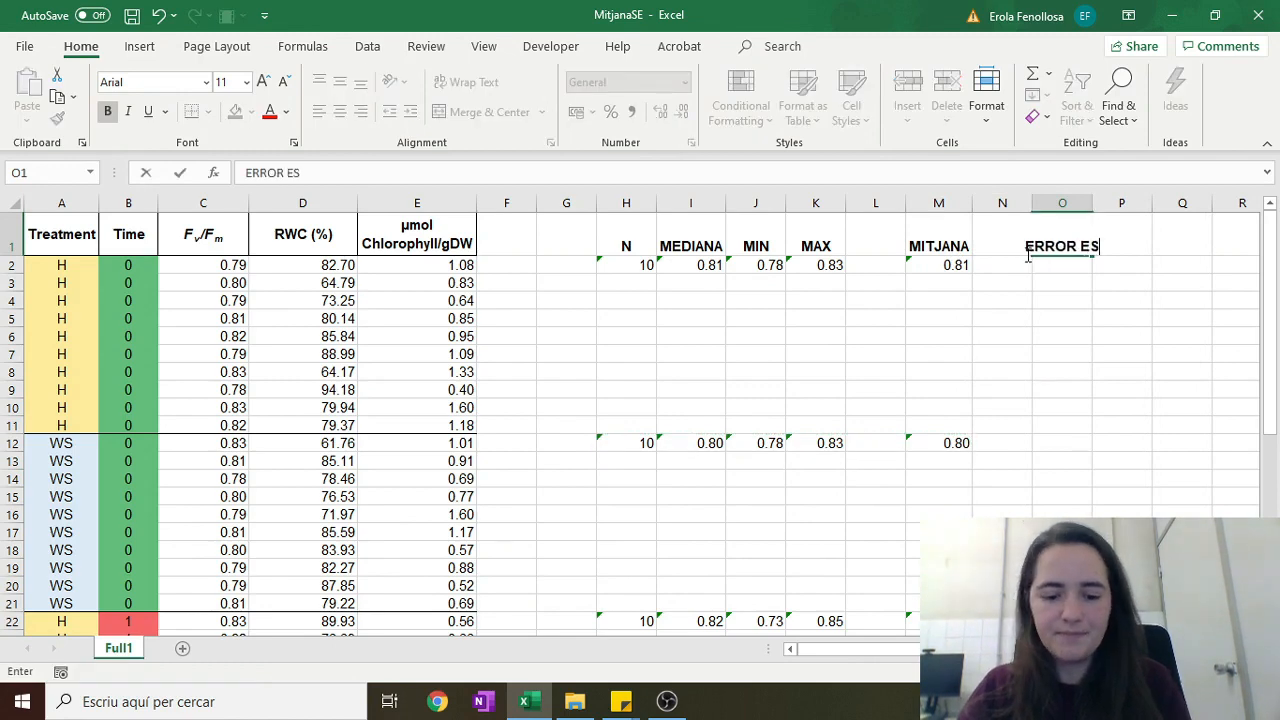
type("TÀNDARD")
key("ctrl+Return")
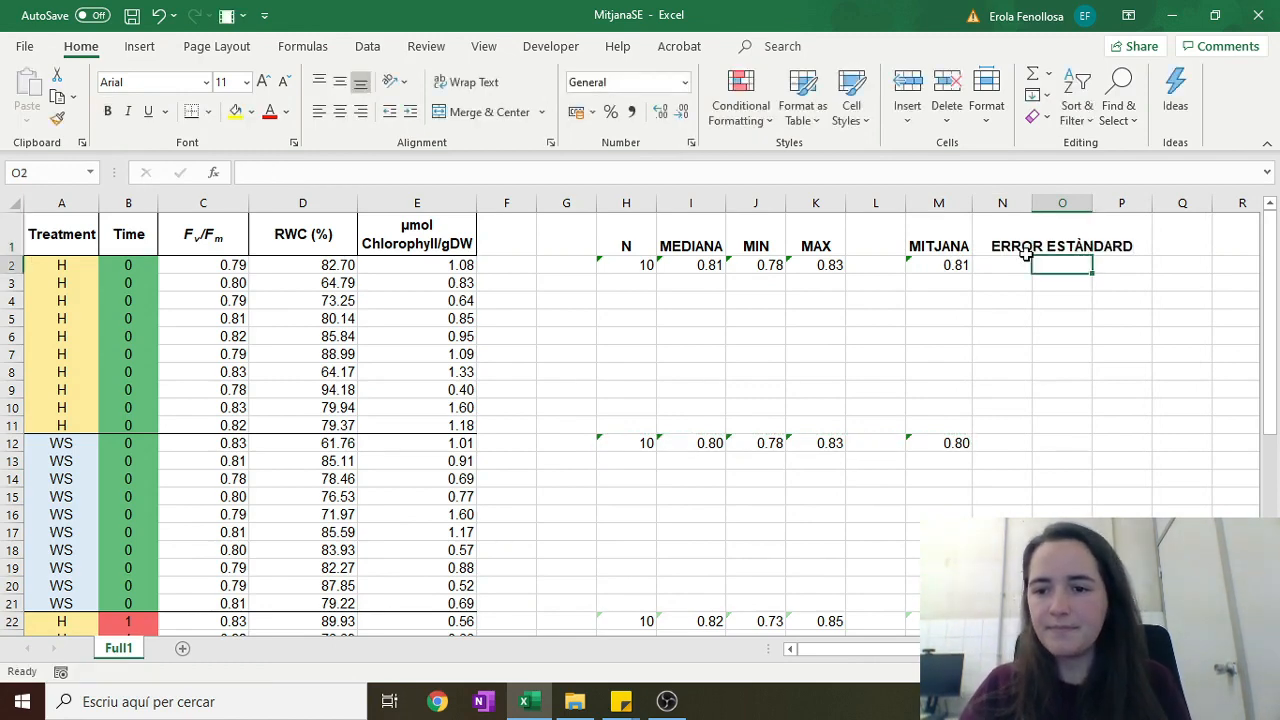
double_click(1092, 203)
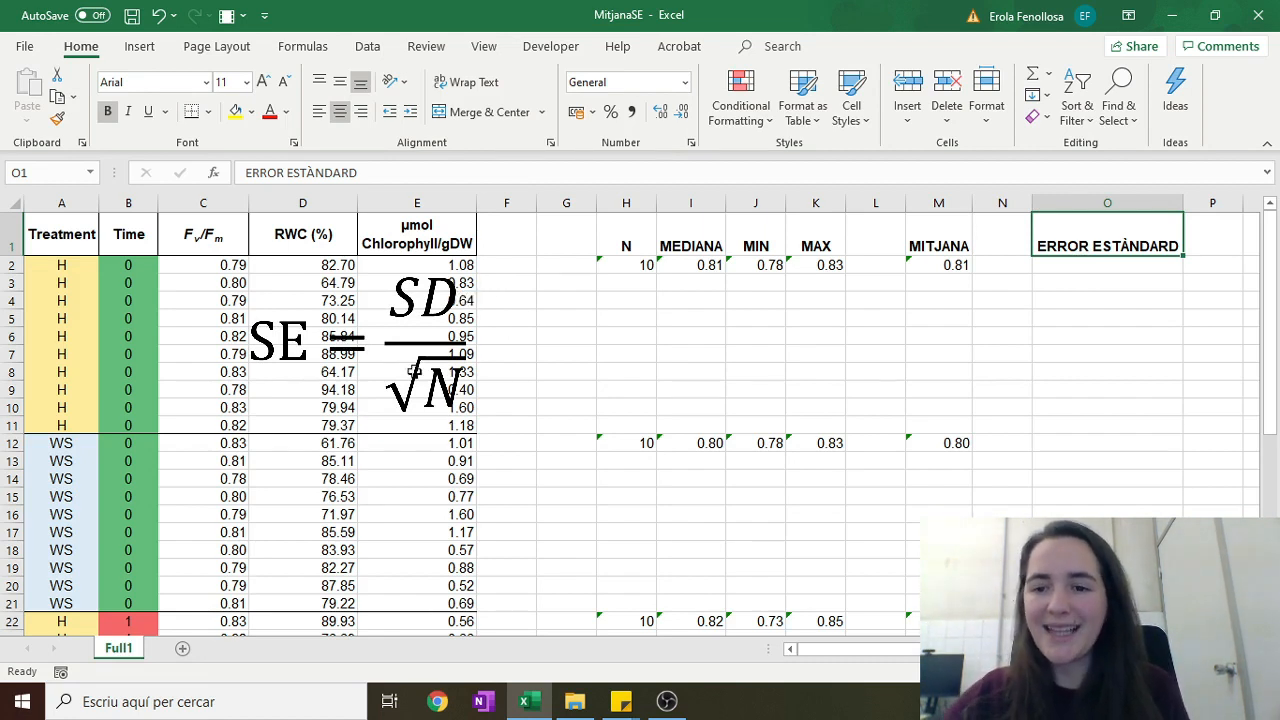
- Enter the standard error formula =STDEV(C2:C11)/SQRT(COUNT(C2:C11)) in O2
left_click(1058, 261)
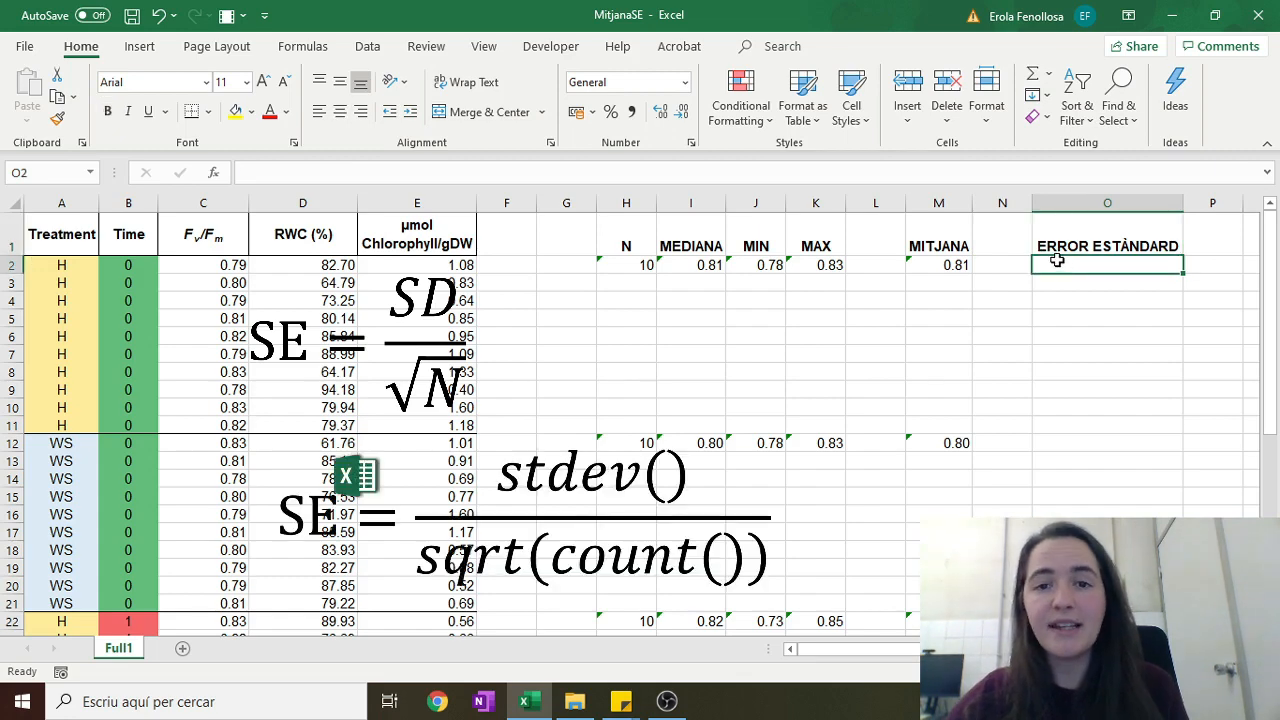
type("=")
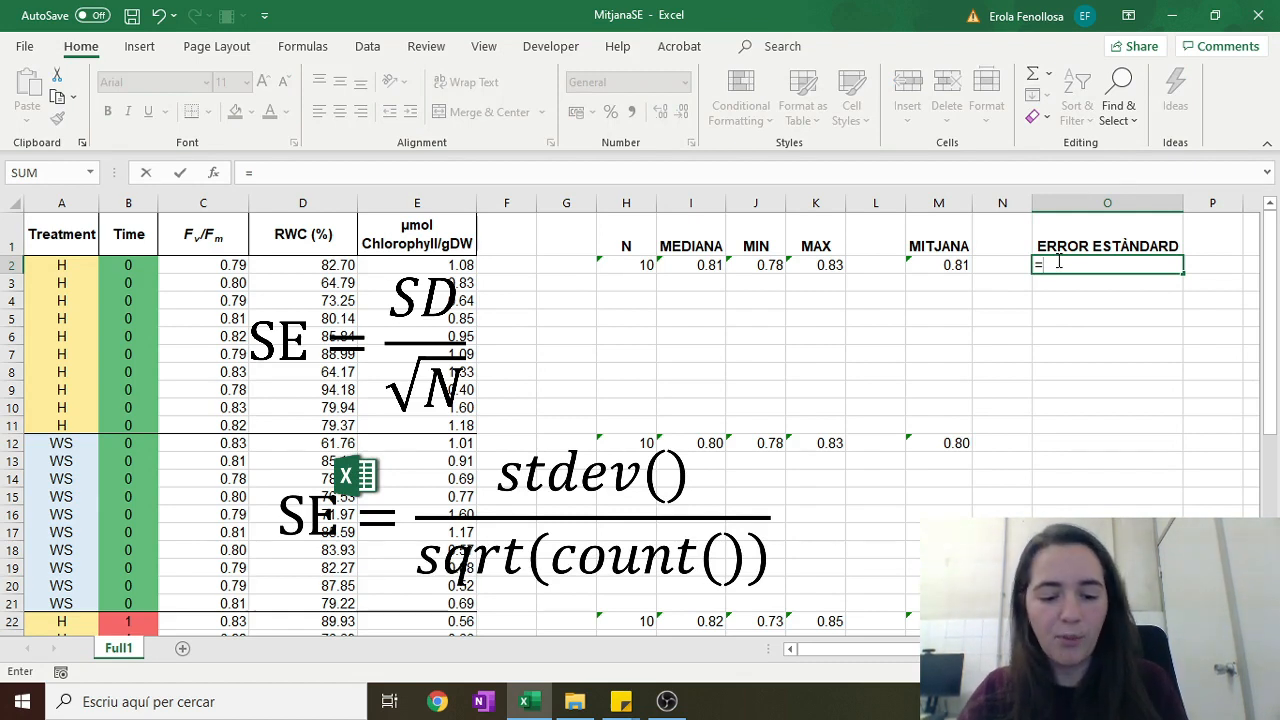
type("STDEV(")
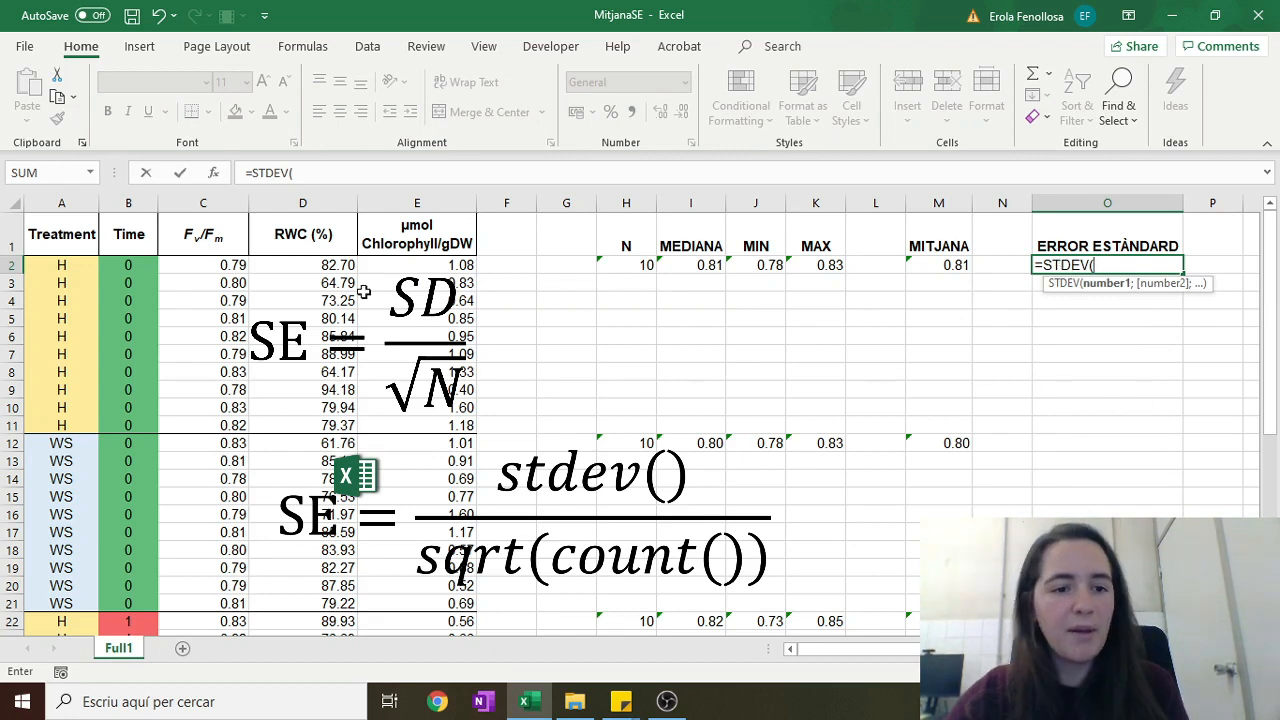
left_click_drag(225, 264, 230, 424)
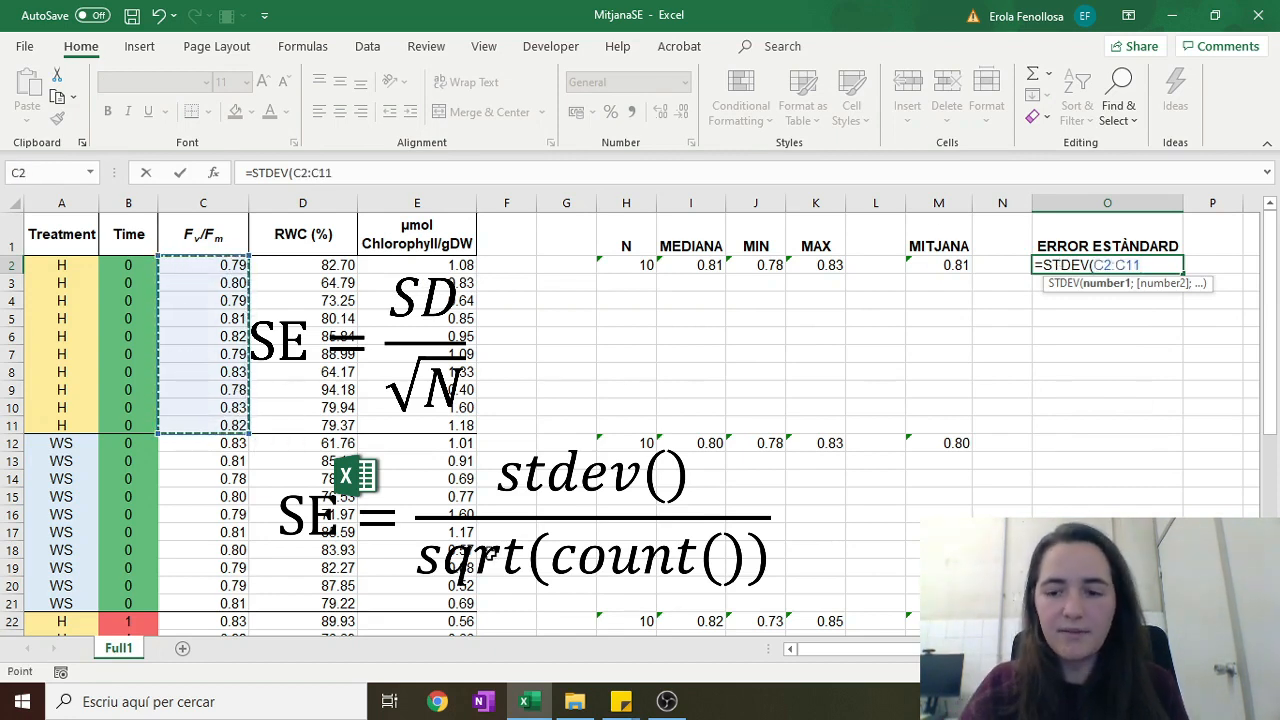
type(")")
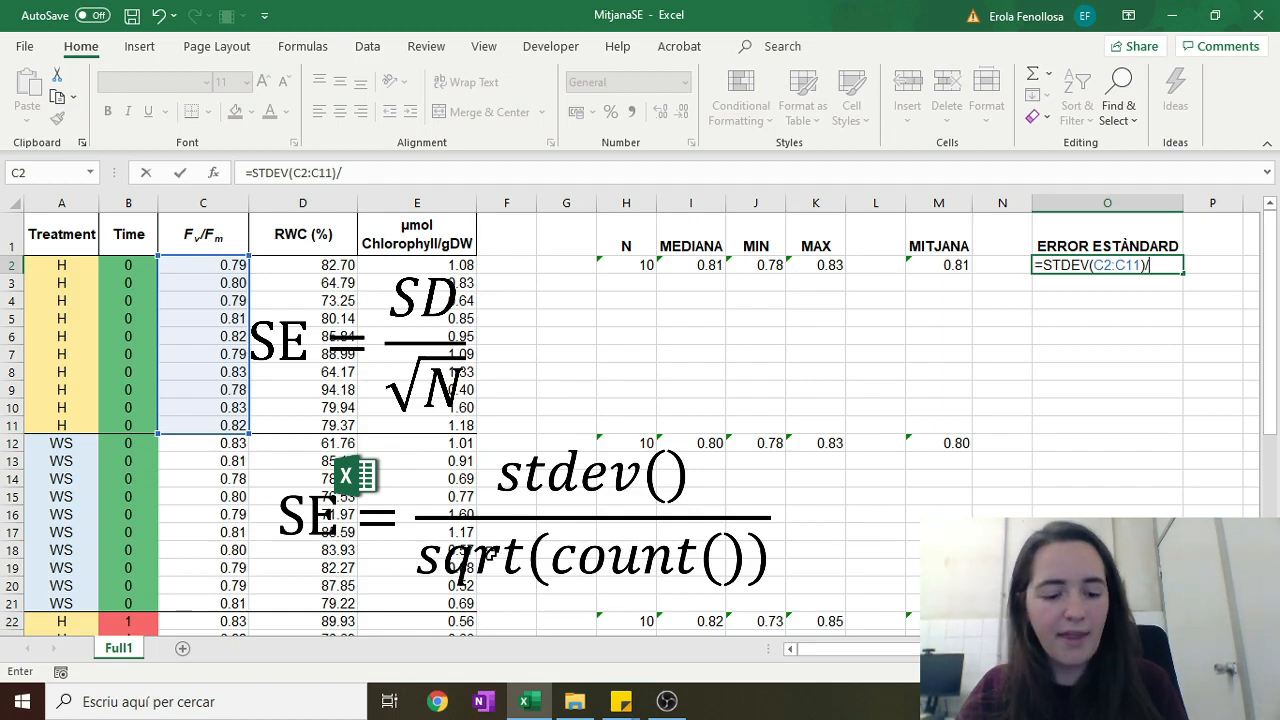
type("/SQ")
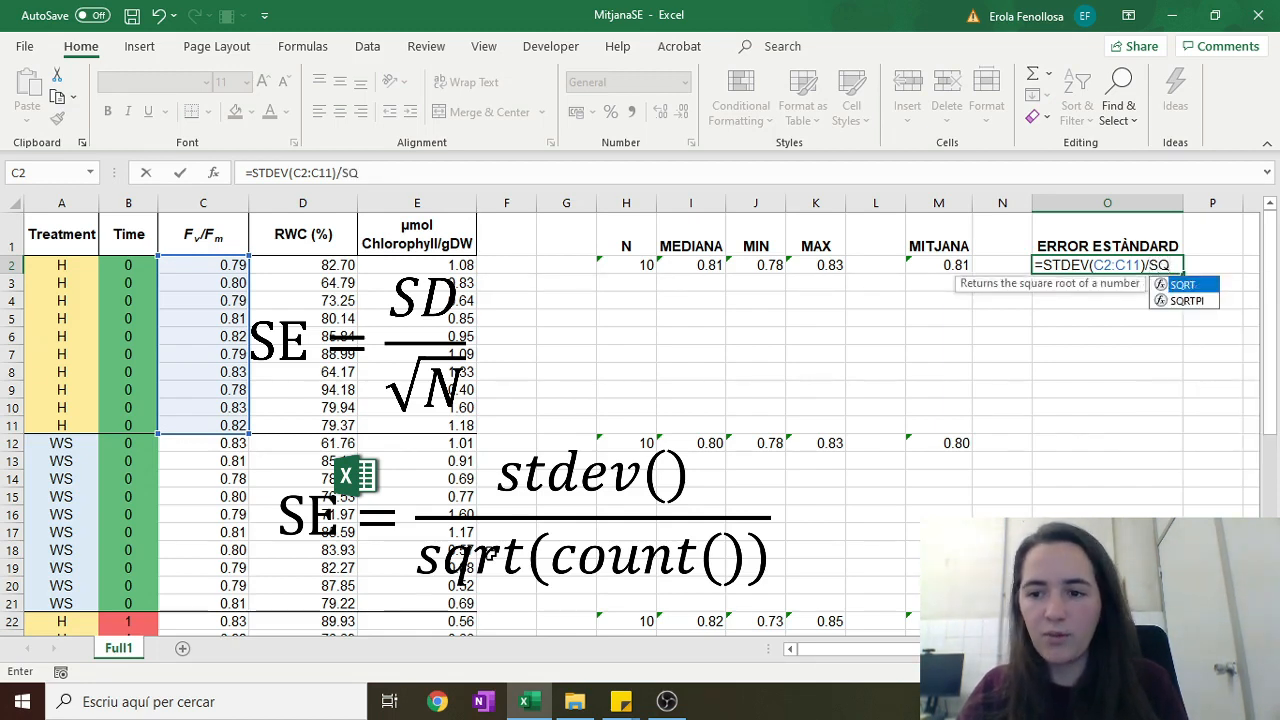
type("RT(")
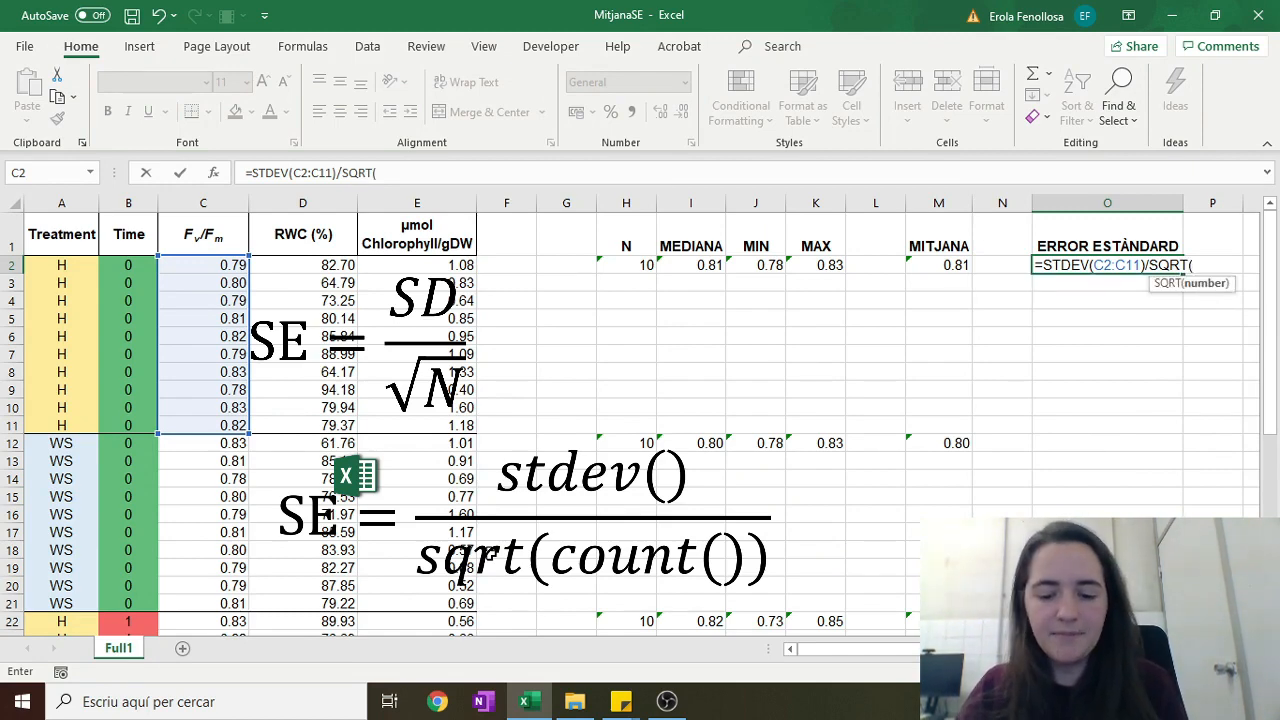
type("COUNT(")
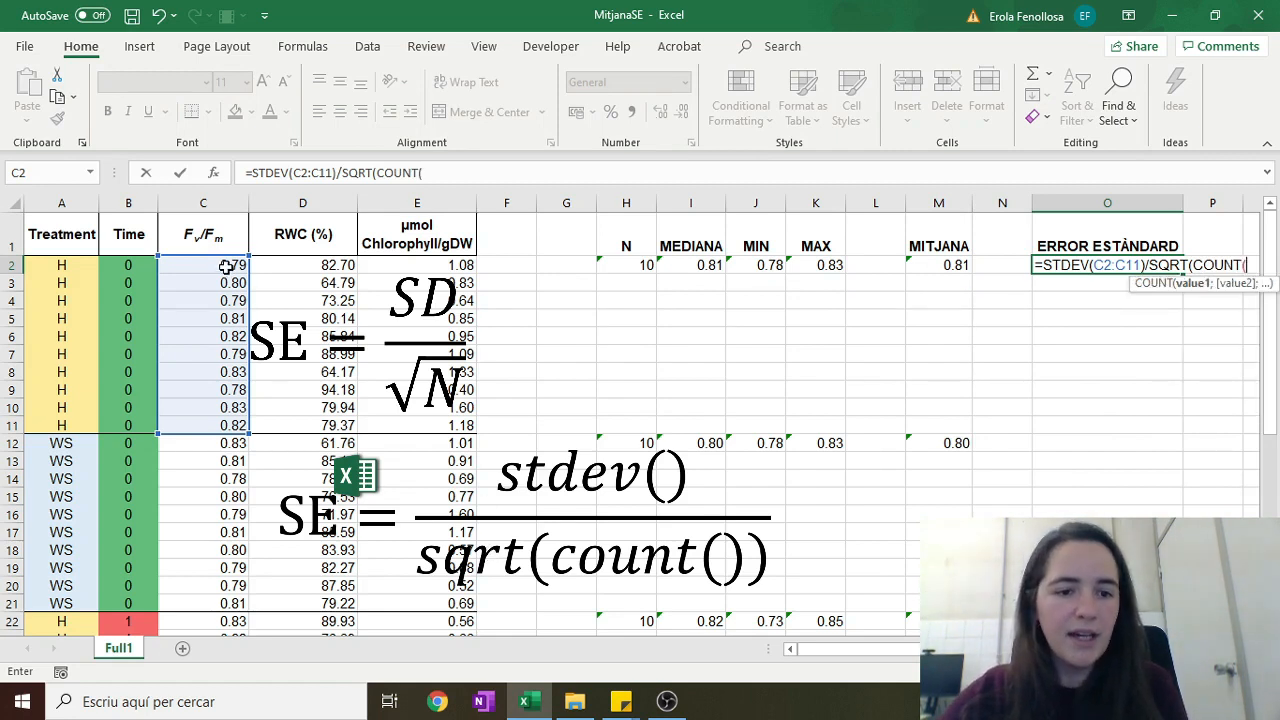
left_click_drag(222, 266, 211, 420)
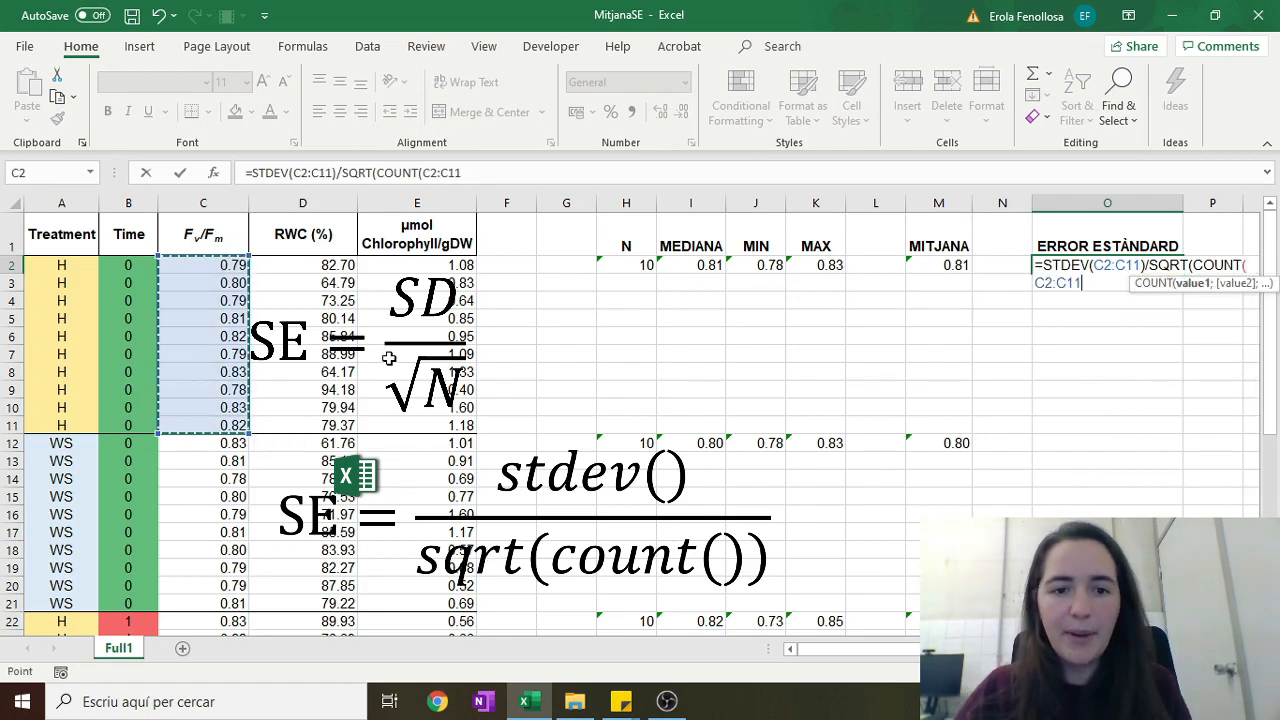
left_click(518, 172)
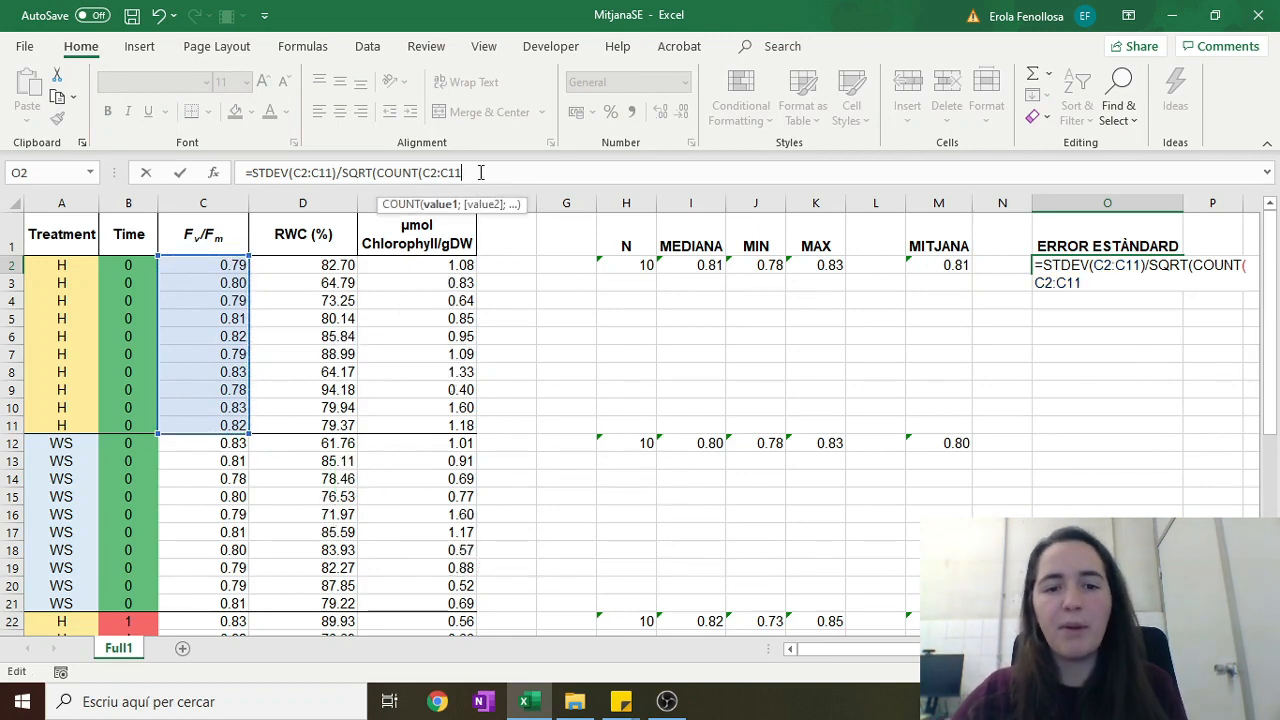
type(")")
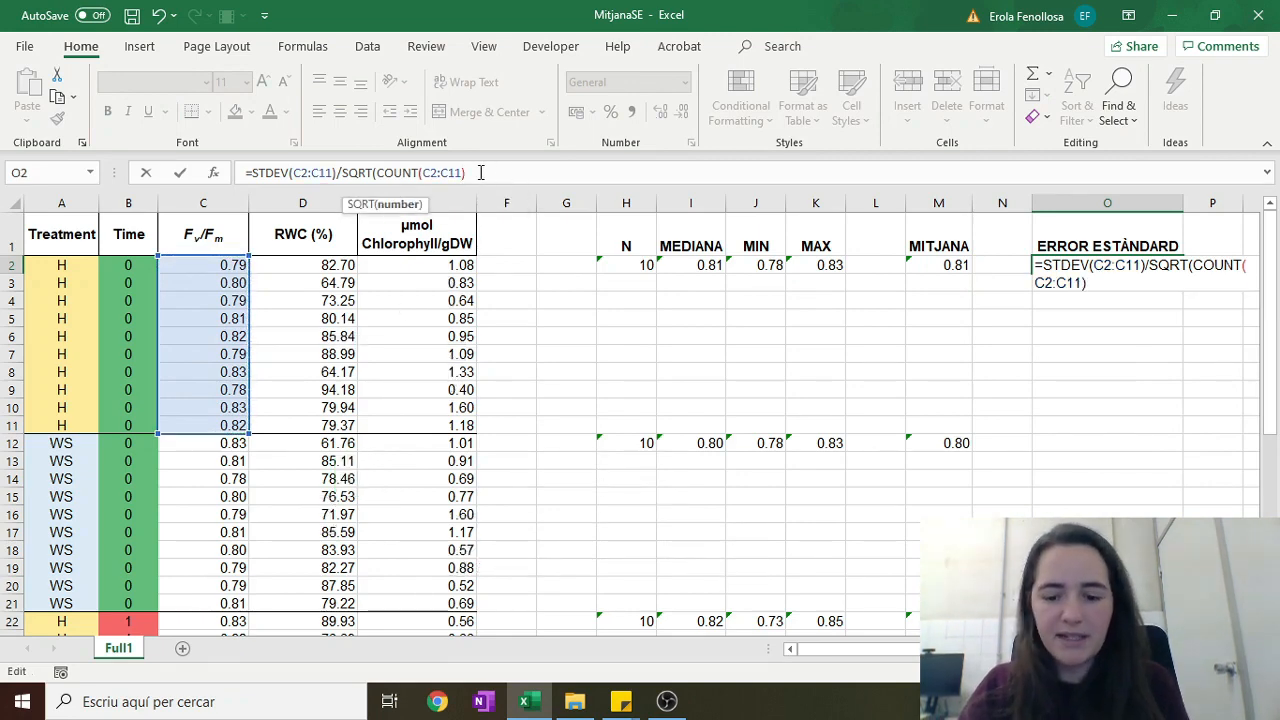
type(")")
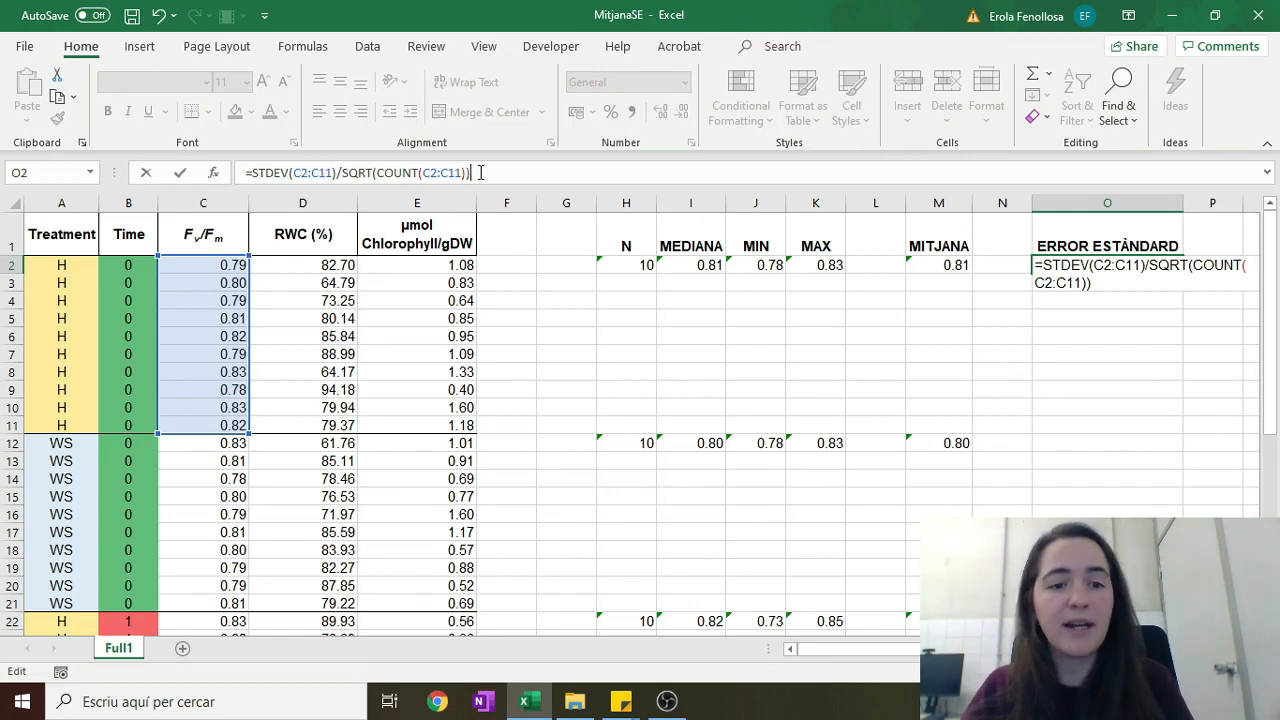
key("Return")
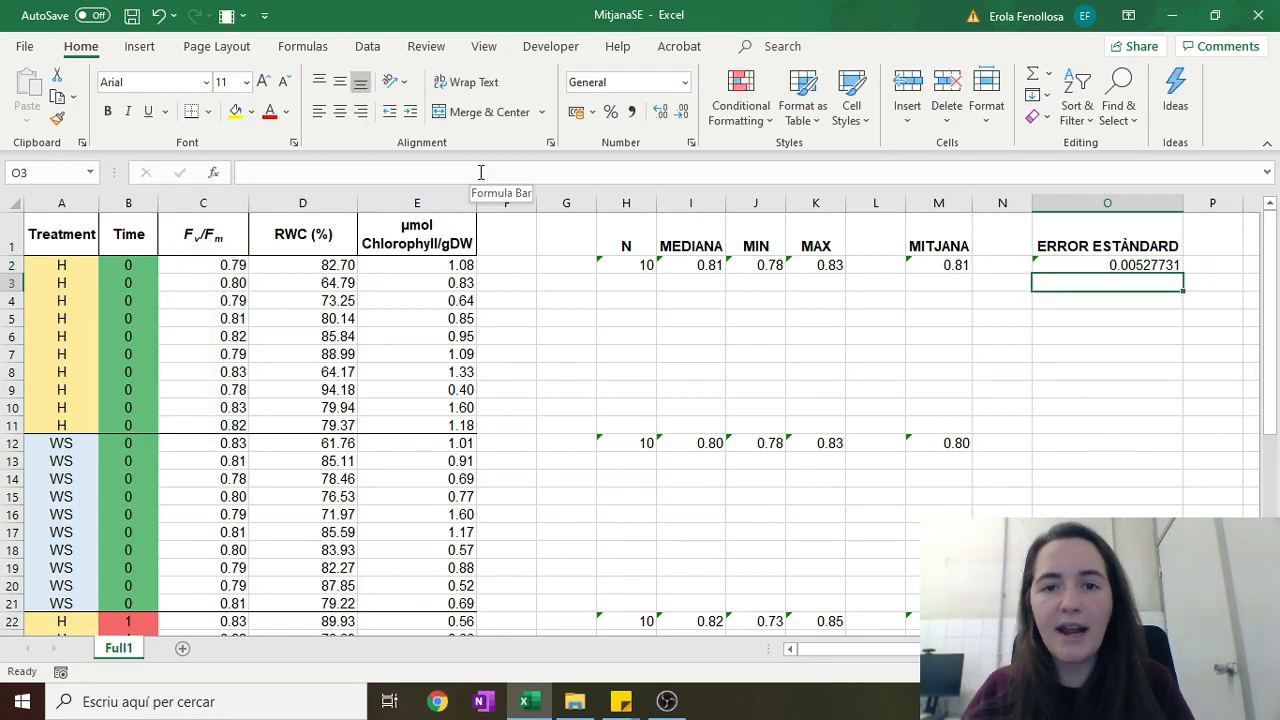
- Reduce the standard error in O2 to five decimal places
key("Up")
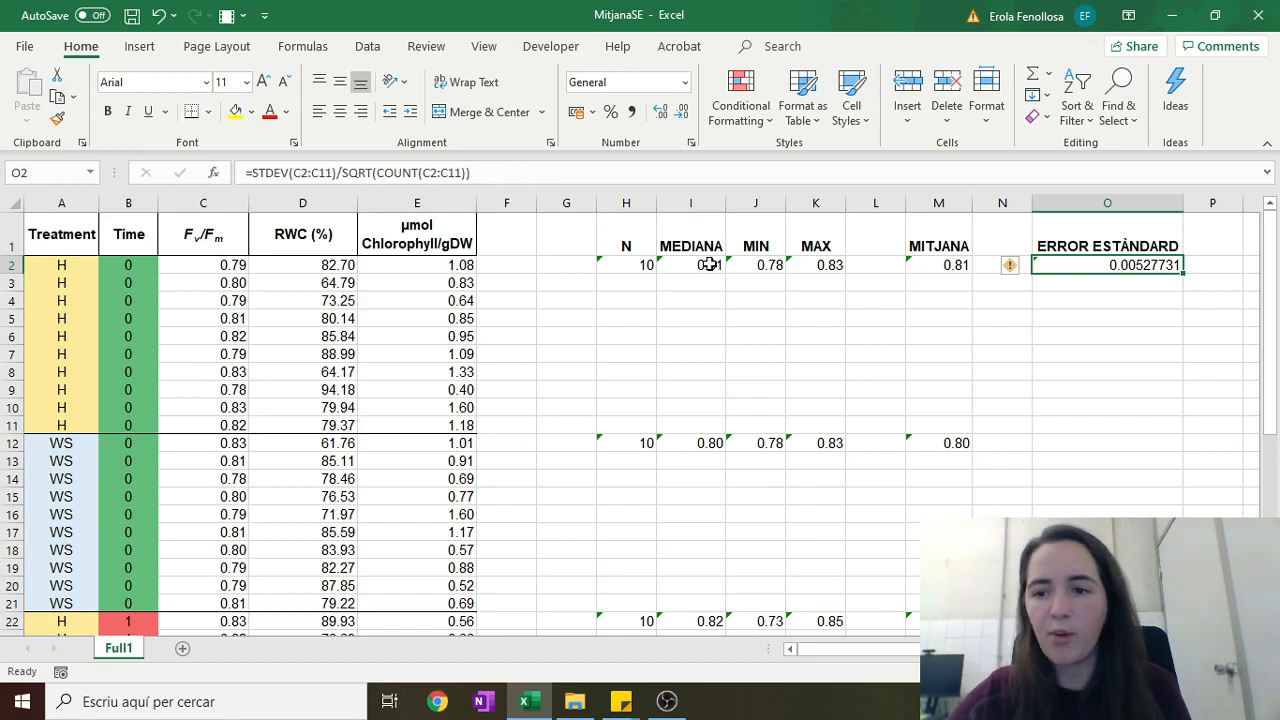
left_click(681, 112)
left_click(681, 112)
left_click(681, 112)
left_click(1200, 374)
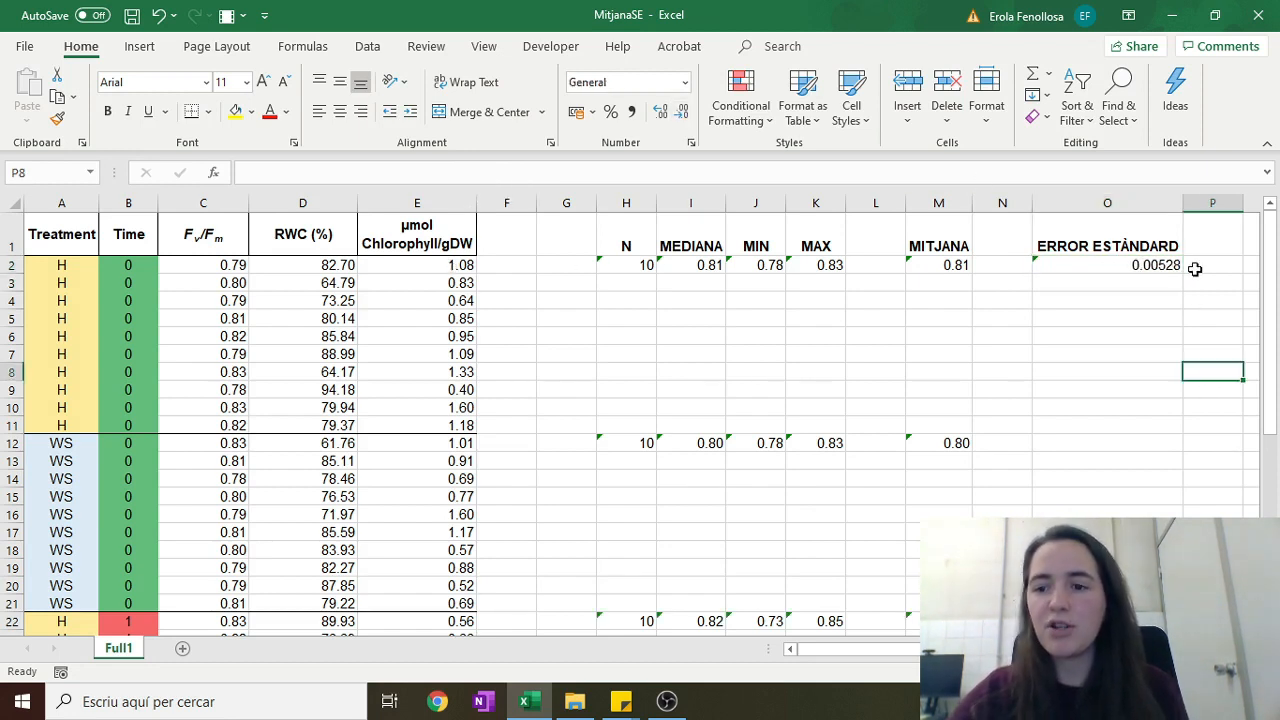
- Enter the combined mean and standard error 0.81±0.005 in Q2, inserting the plus-minus sign as a symbol
left_click(1196, 267)
key("Right")
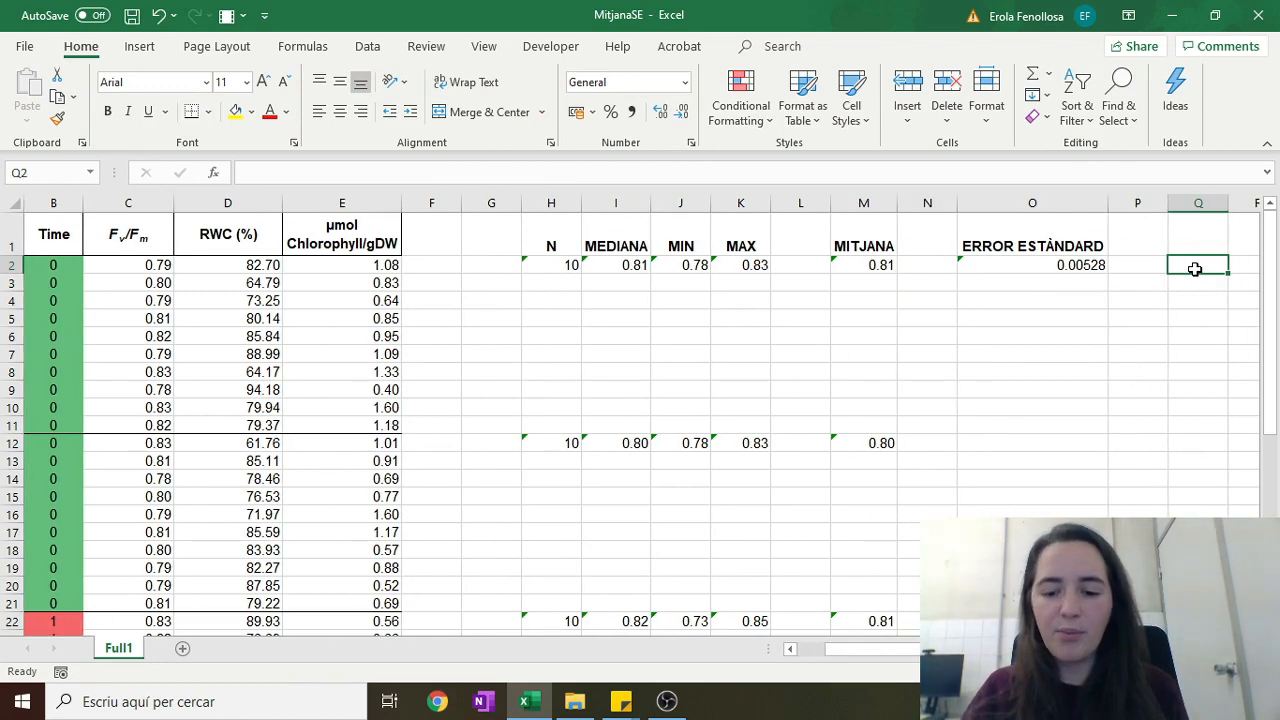
type("0")
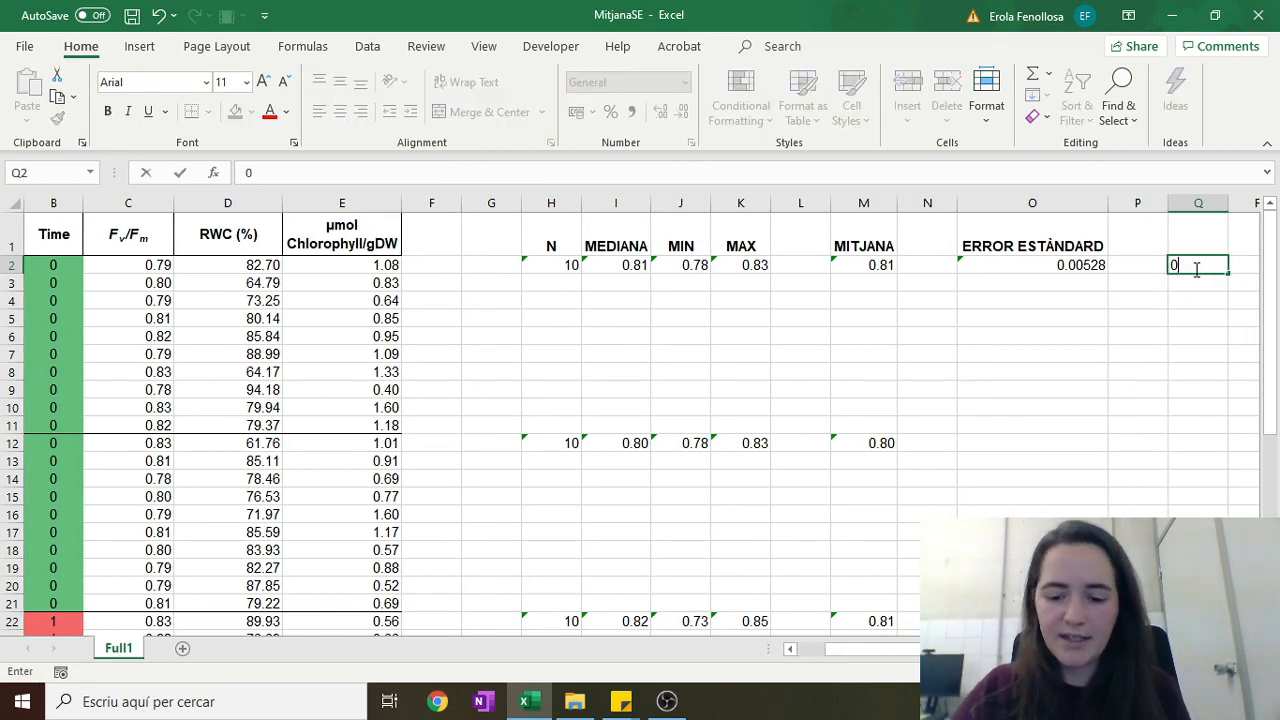
type(".81")
left_click(140, 46)
left_click(1190, 108)
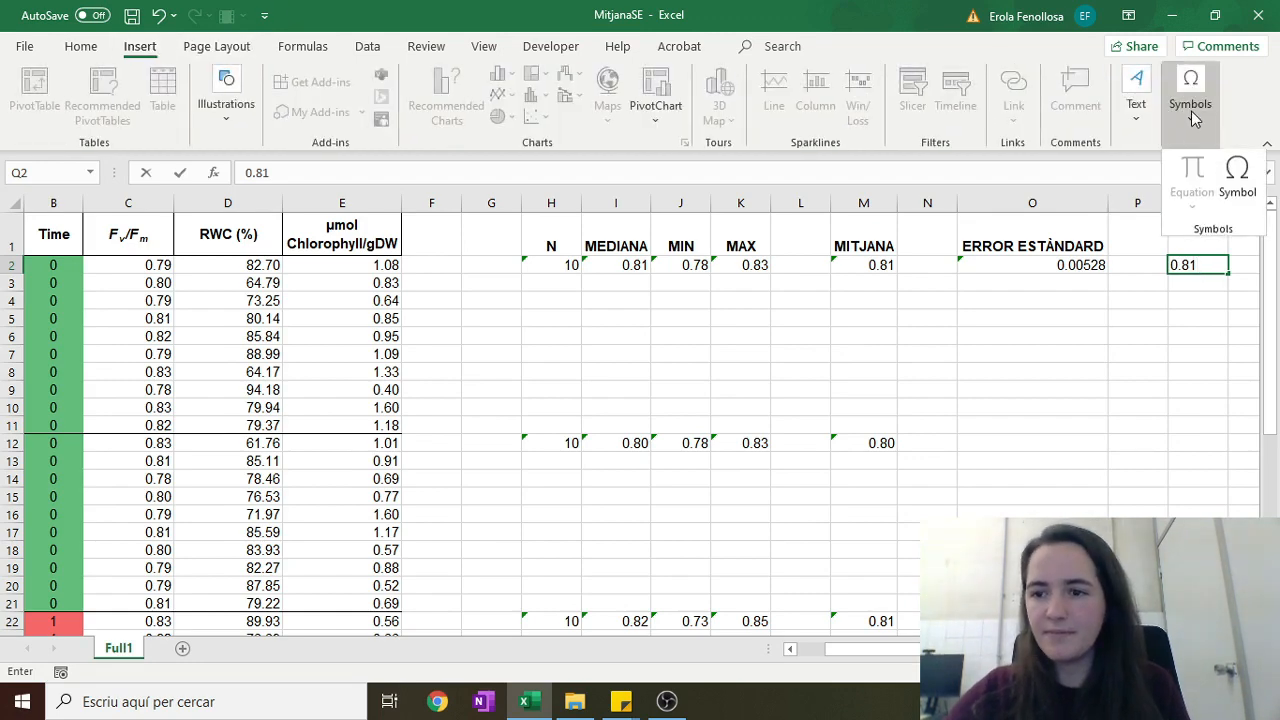
left_click(1238, 190)
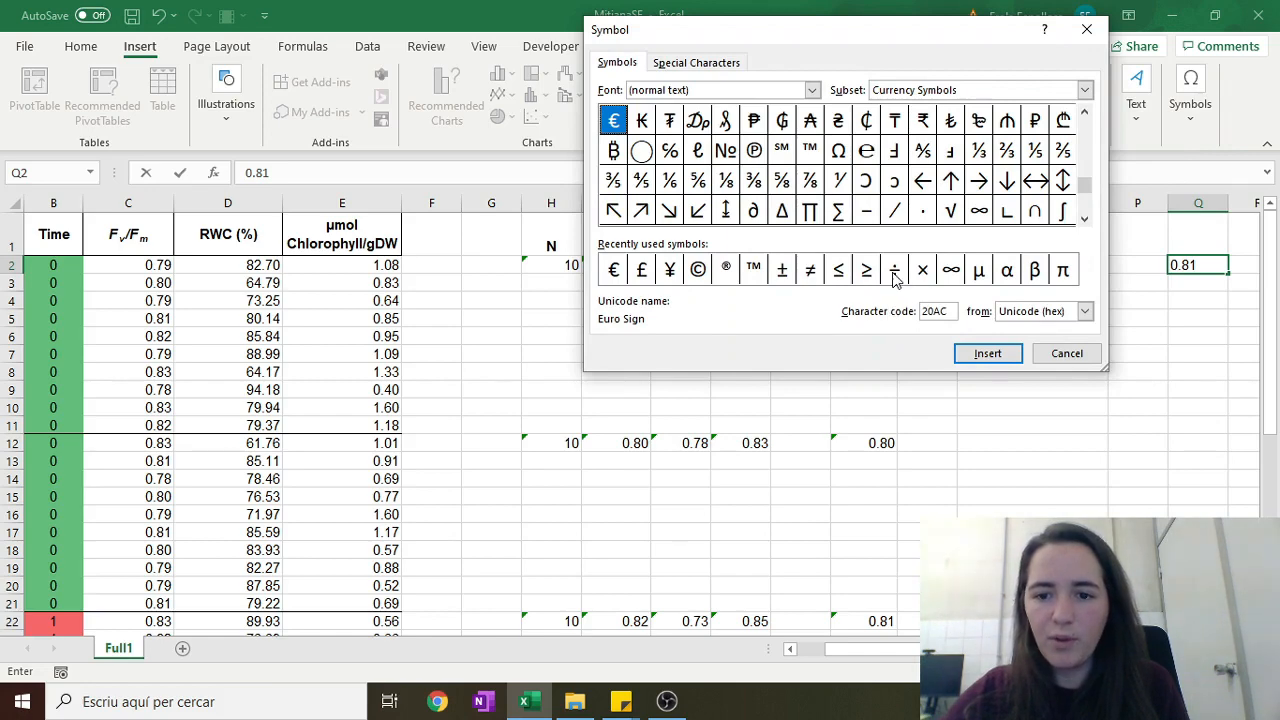
left_click(782, 270)
left_click(987, 353)
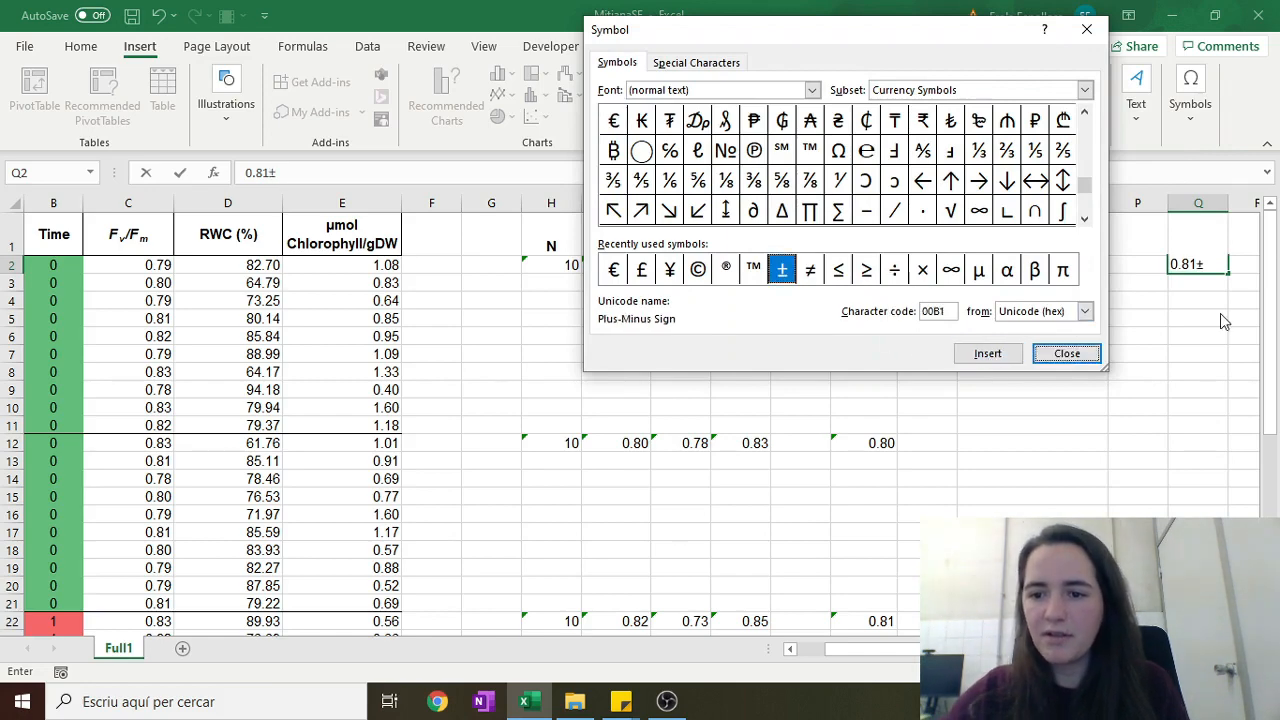
left_click(1066, 354)
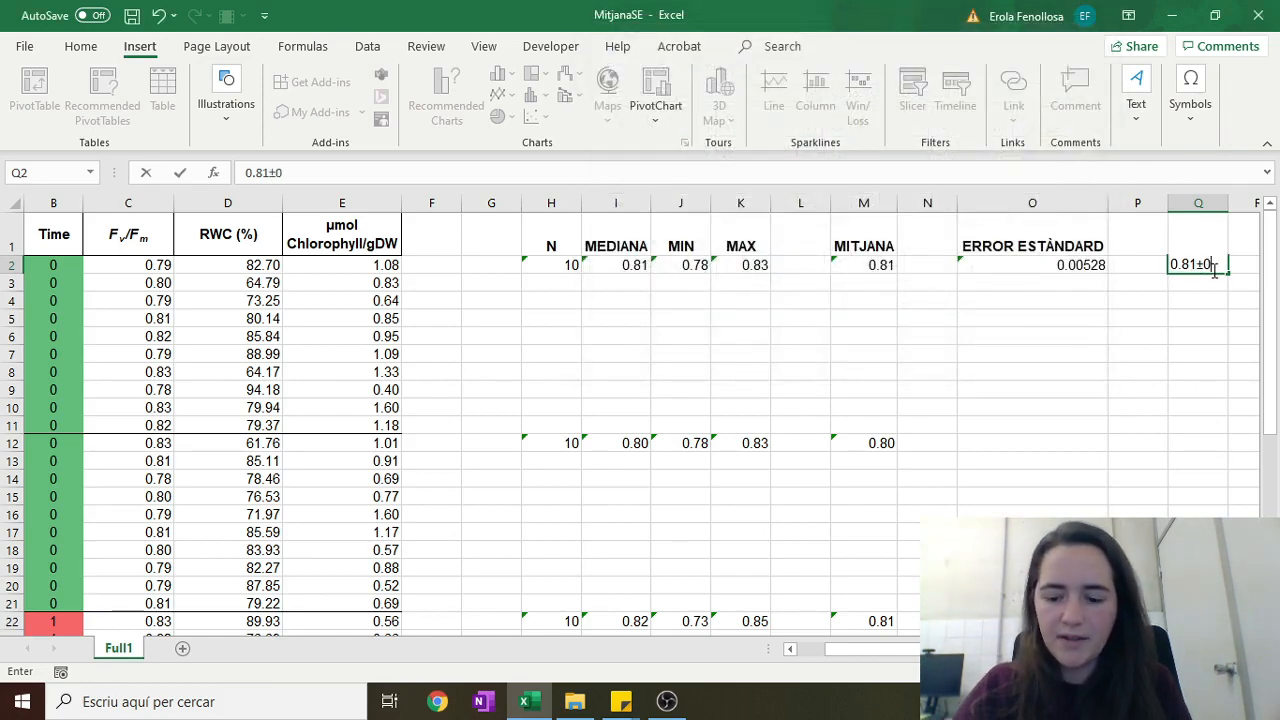
type("0.00")
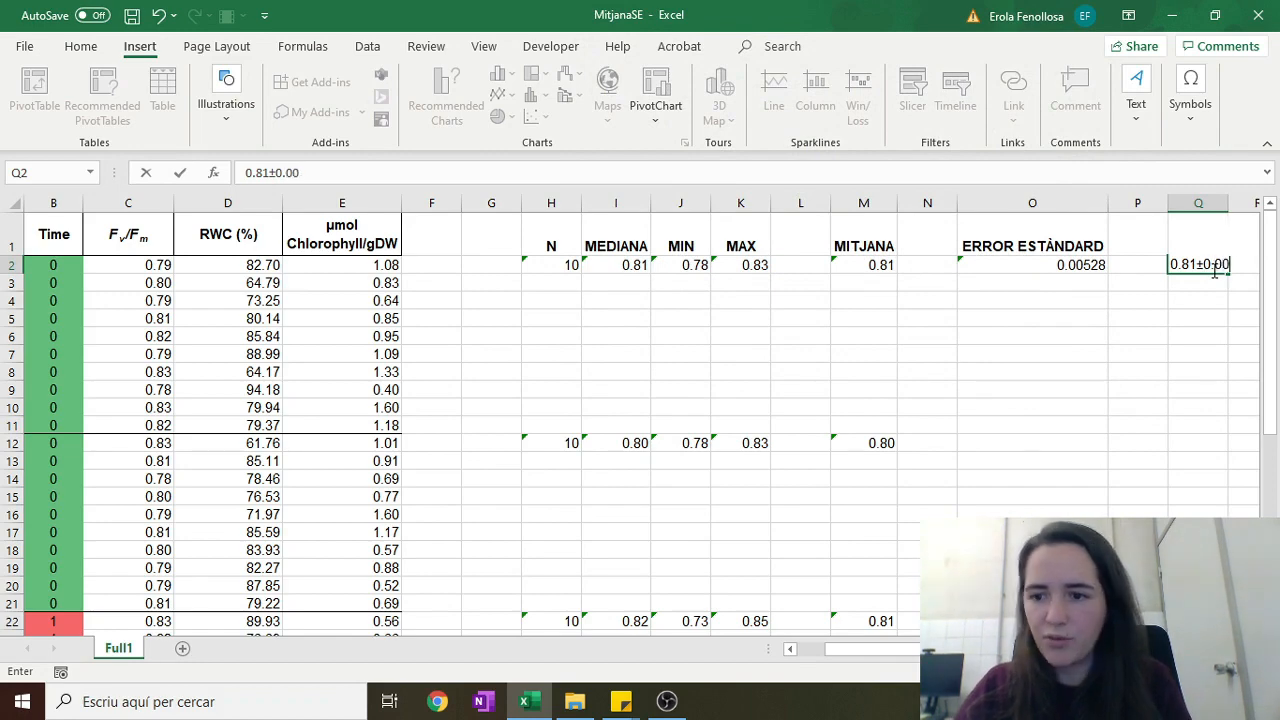
type("5")
key("Return")
- Add the header M±SE in Q1, inserting the plus-minus sign as a symbol
key("Up")
key("Up")
type("M")
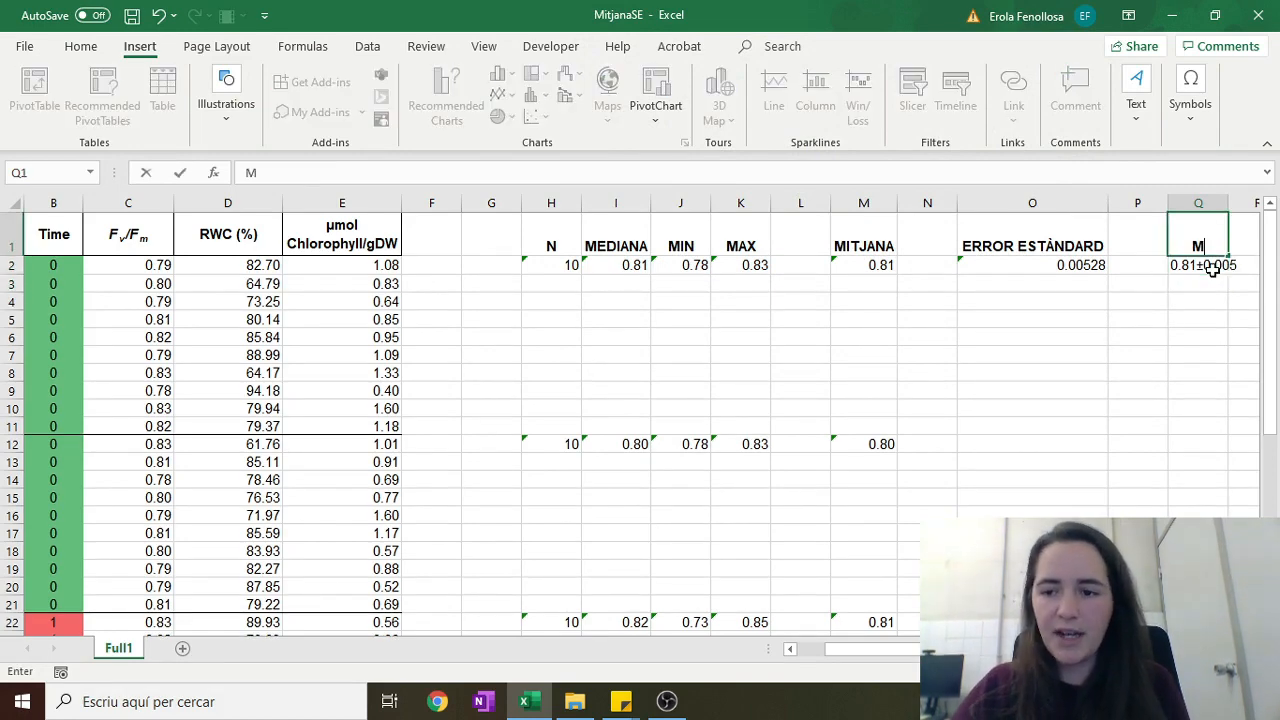
left_click(1196, 118)
left_click(1238, 185)
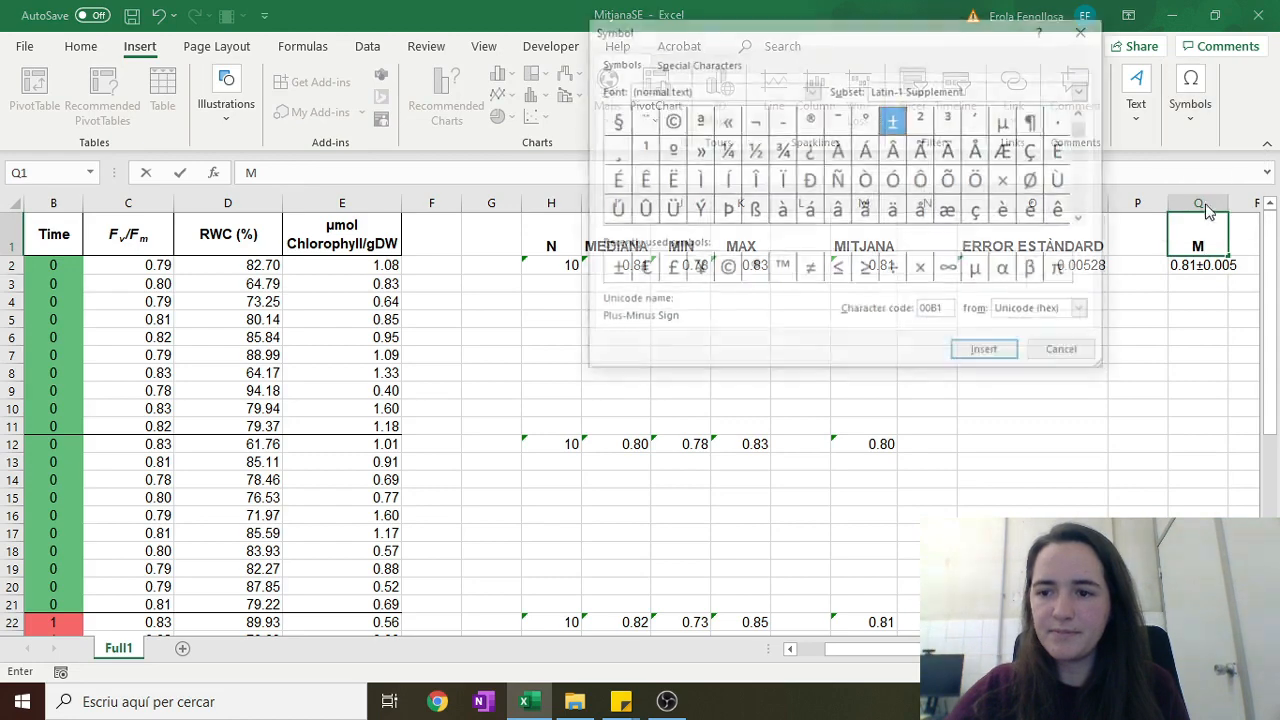
left_click(987, 353)
left_click(1066, 354)
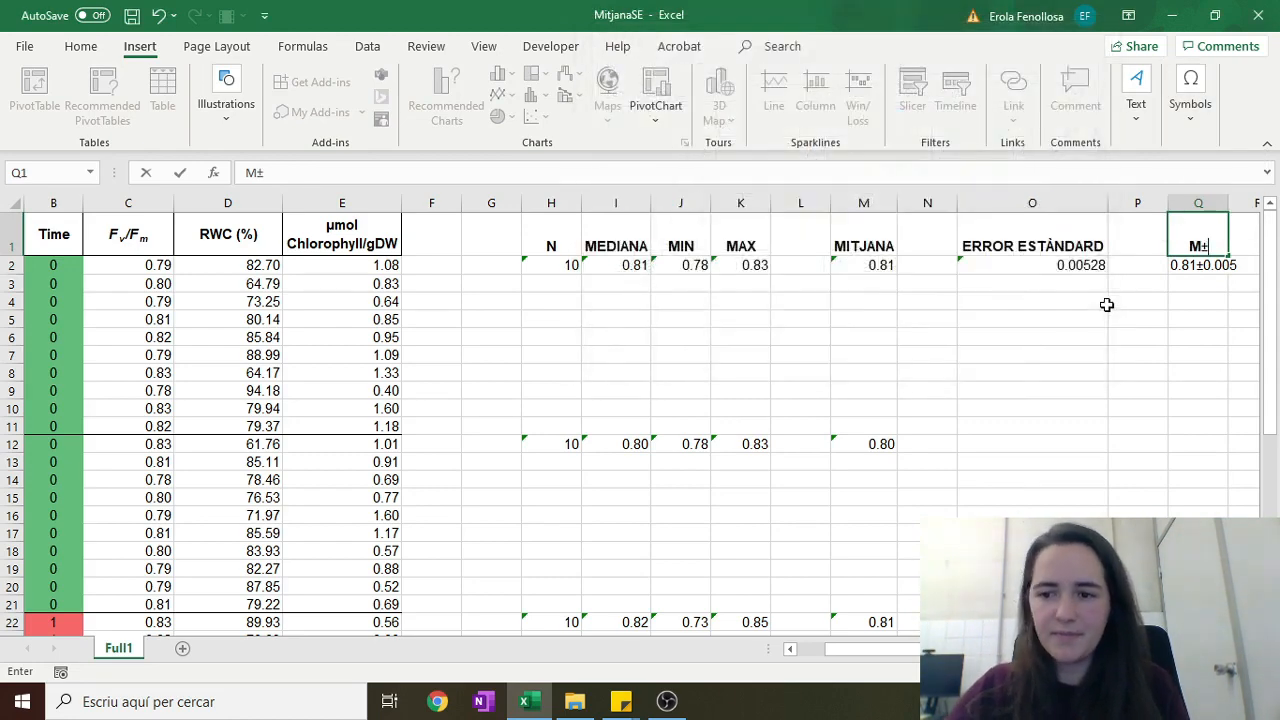
type("EE")
key("BackSpace")
type("E")
key("BackSpace")
key("BackSpace")
type("SE")
key("BackSpace")
key("BackSpace")
type("SE")
key("Return")
- Fit column Q's width to its contents
left_click(1109, 288)
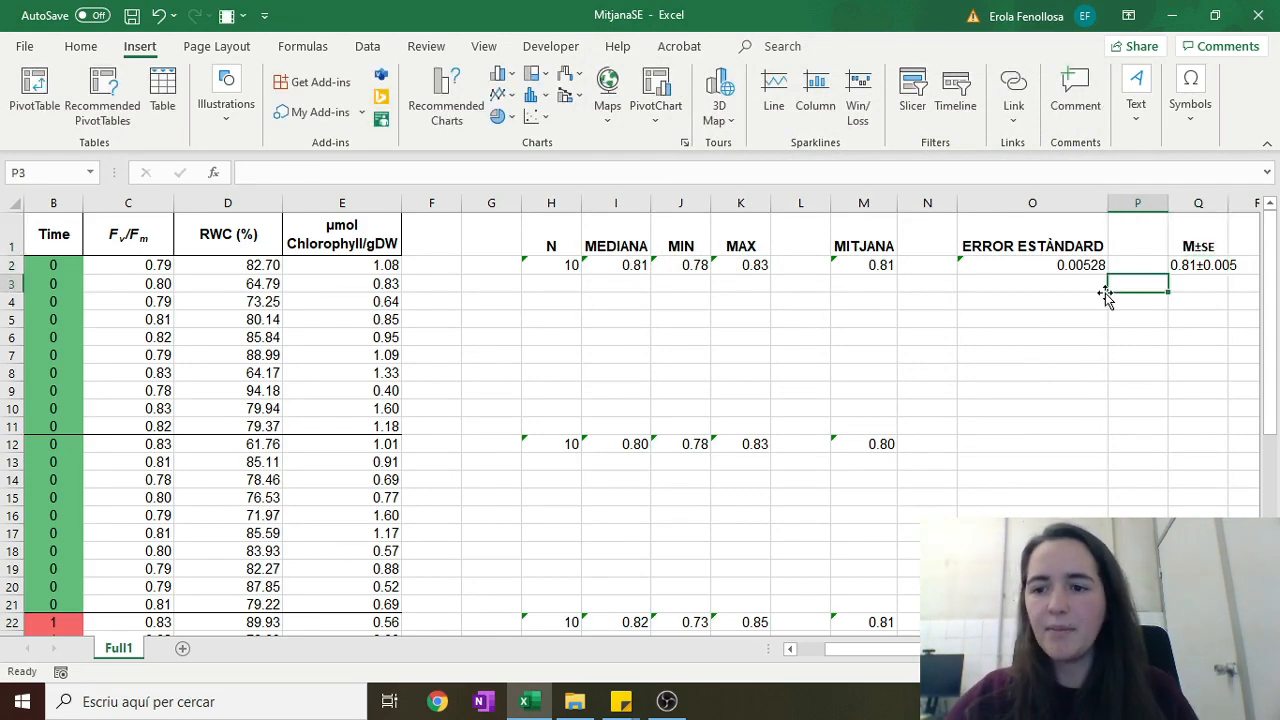
left_click(1194, 264)
double_click(1229, 200)
left_click(1200, 303)
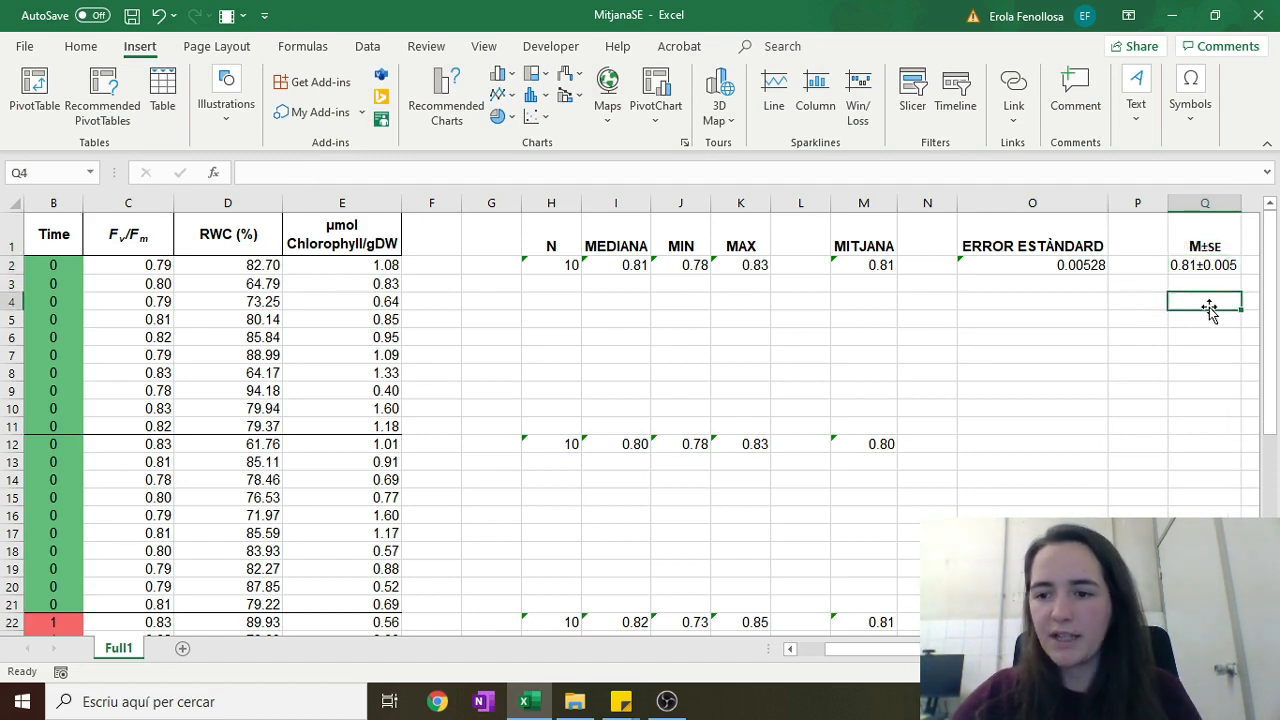
- Insert two blank columns between the Fv/Fm and RWC (%) columns
left_click(1030, 302)
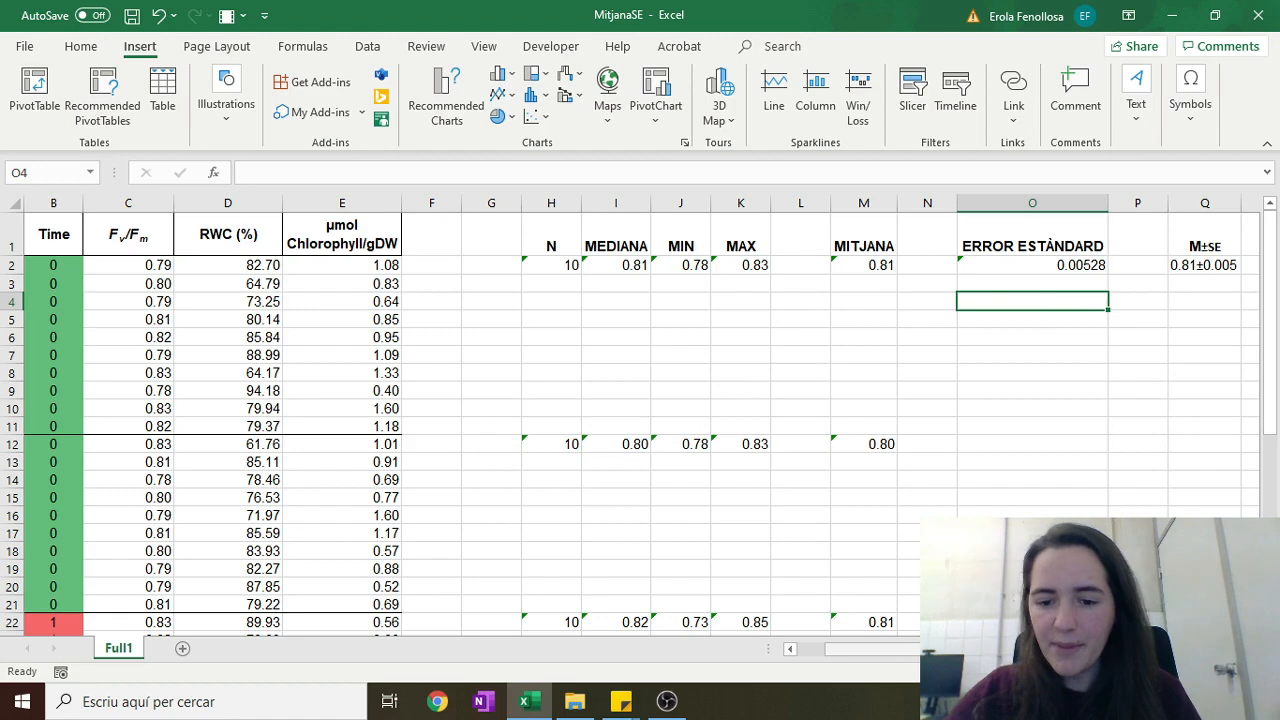
left_click_drag(985, 649, 950, 649)
left_click(734, 491)
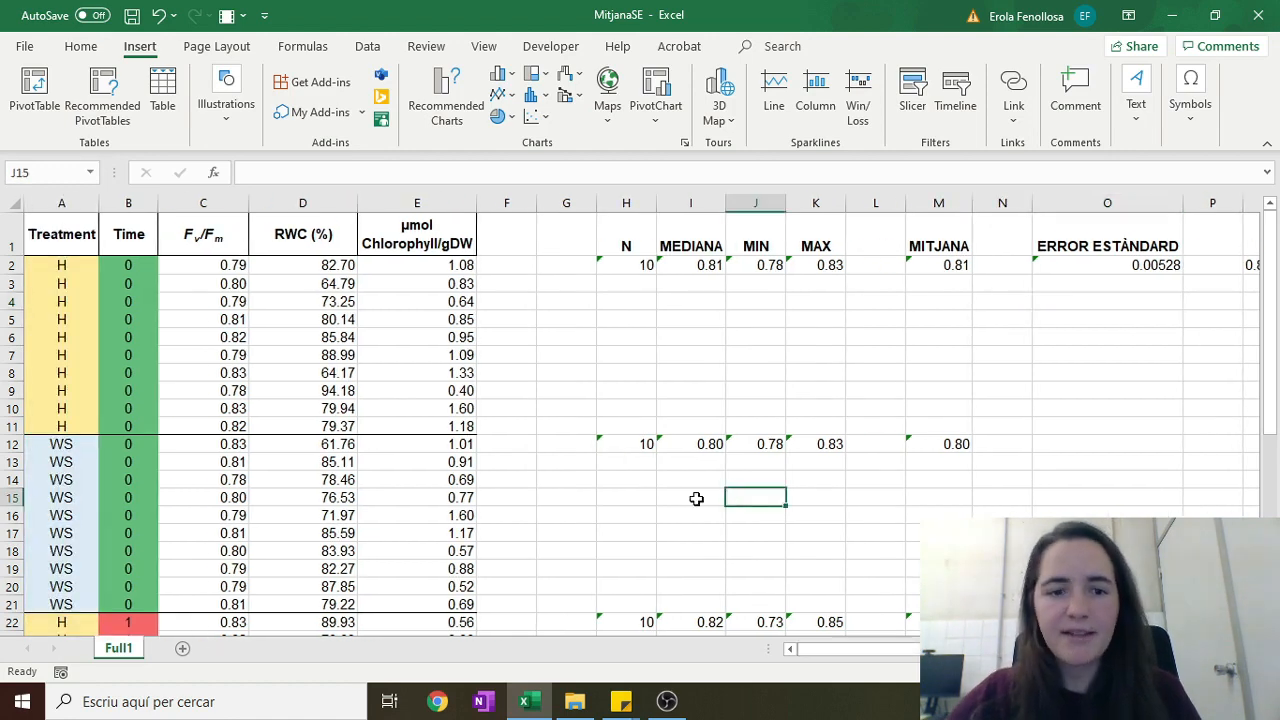
left_click(328, 216)
key("ctrl+shift+Down")
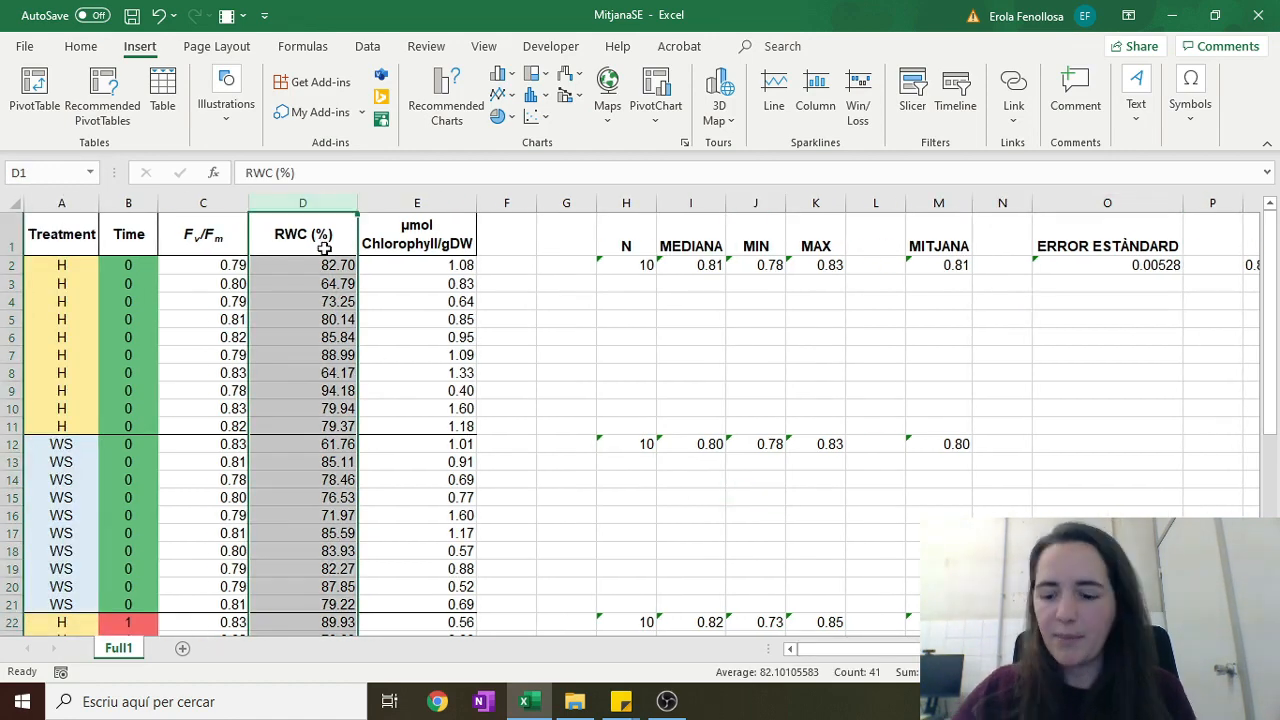
key("ctrl+plus")
key("ctrl+plus")
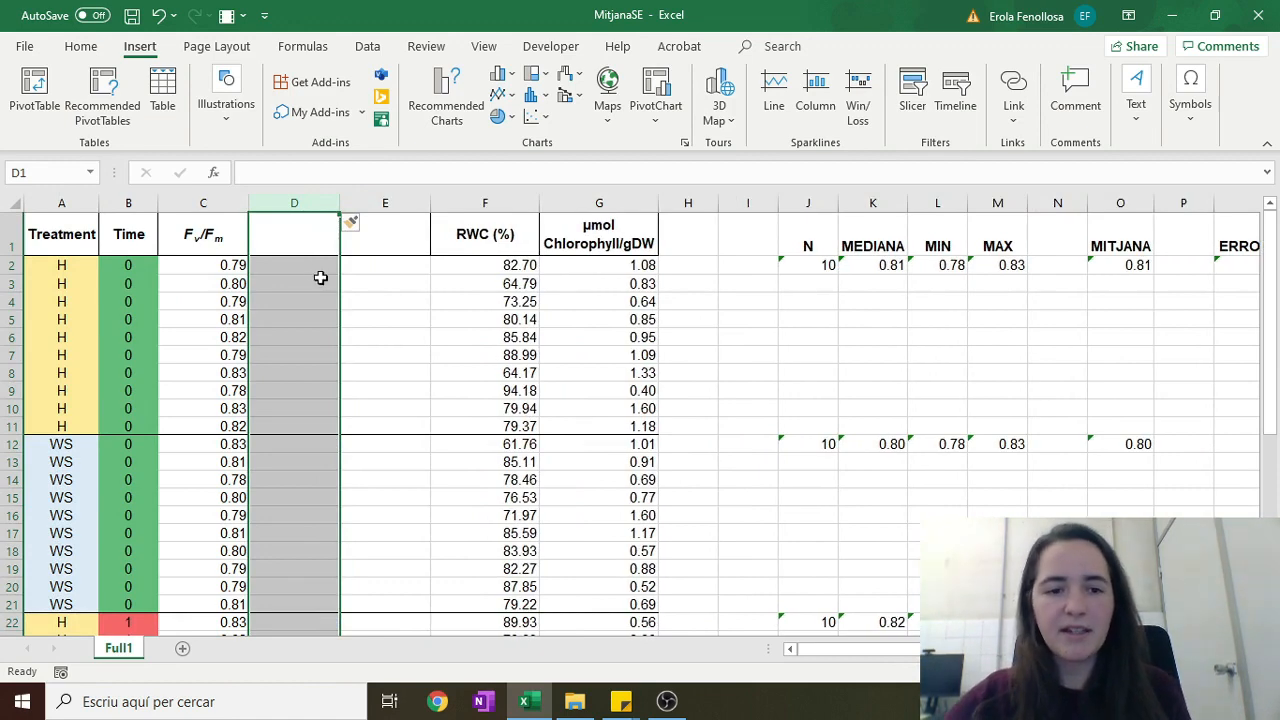
left_click(328, 403)
left_click_drag(319, 207, 385, 207)
left_click(315, 340)
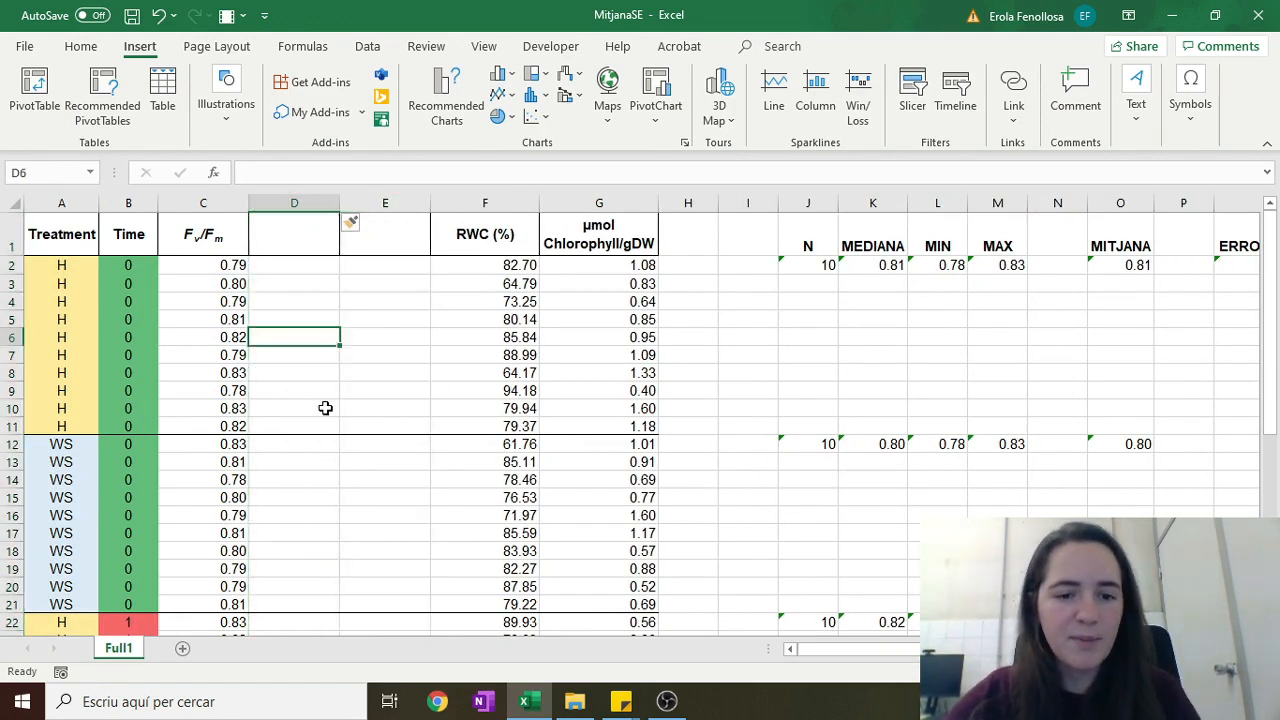
- Calculate the average of the Fv/Fm values C2:C11 in D10
left_click(325, 408)
type("=")
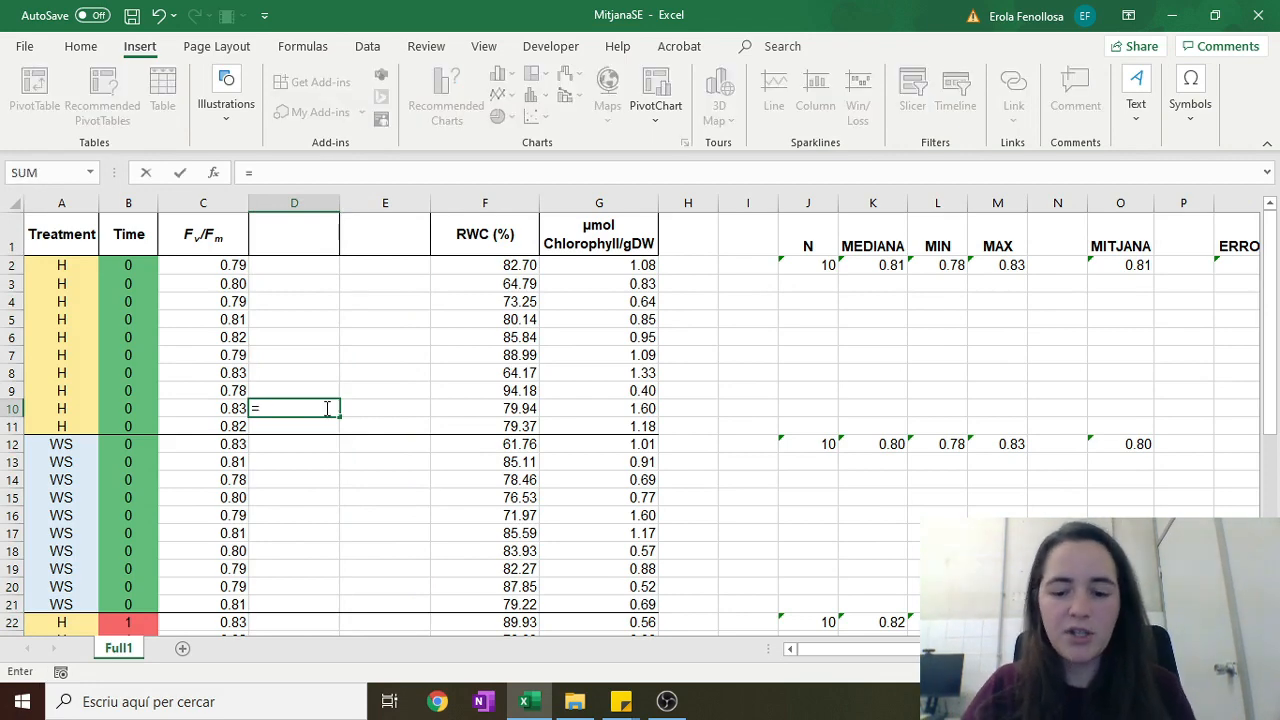
type("AVERAGE(")
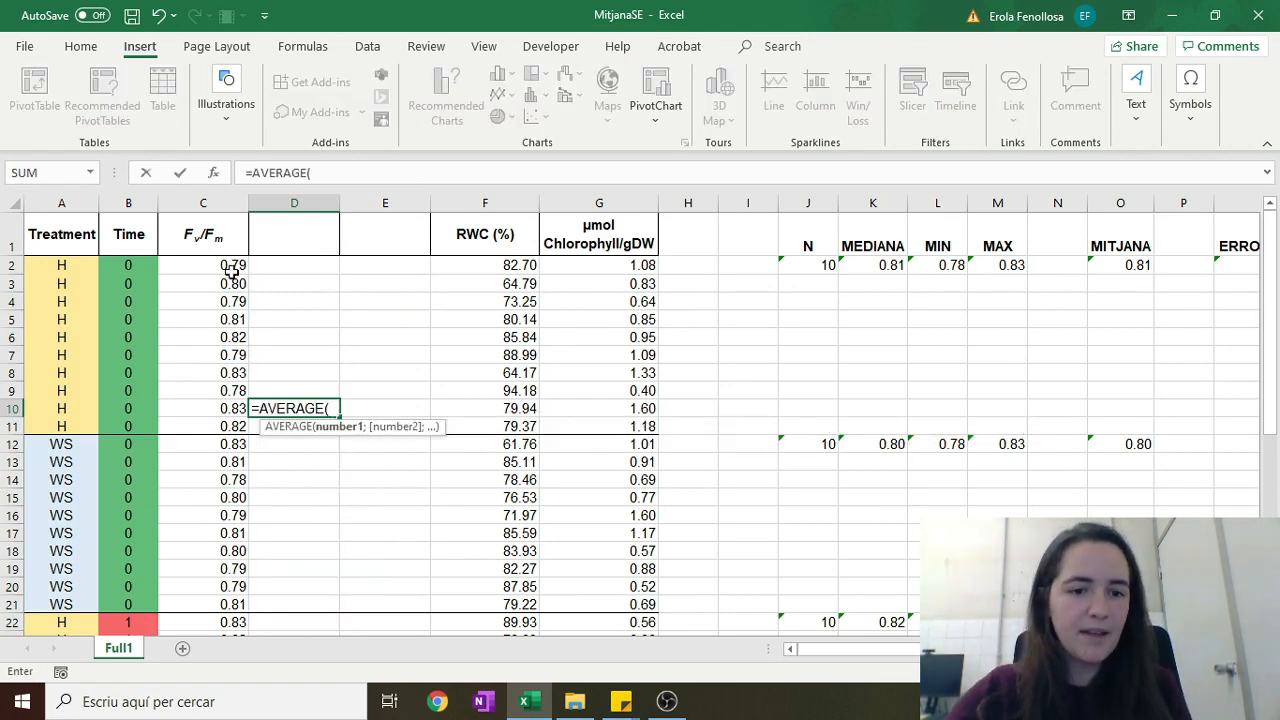
left_click_drag(231, 272, 231, 426)
key("Return")
key("Up")
key("Right")
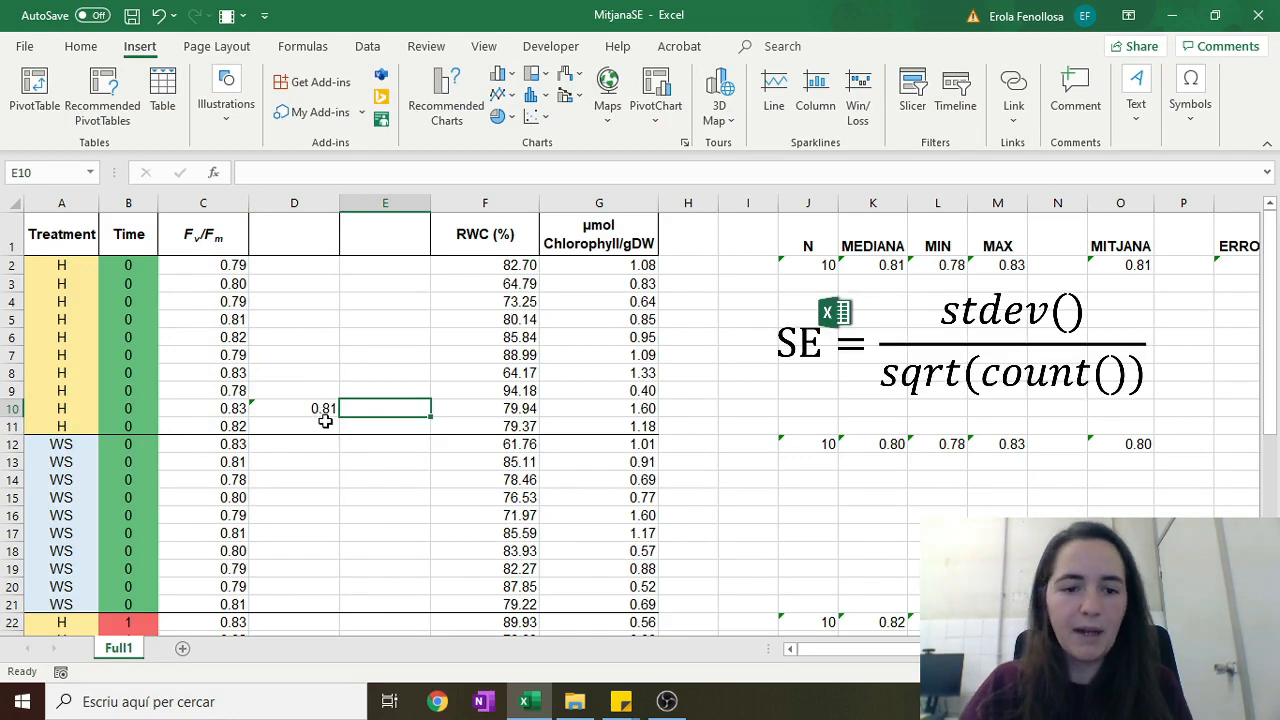
- Calculate the standard error of the Fv/Fm values in E10 with =STDEV(C2:C11)/SQRT(COUNT(C2:C11))
type("=STDEC")
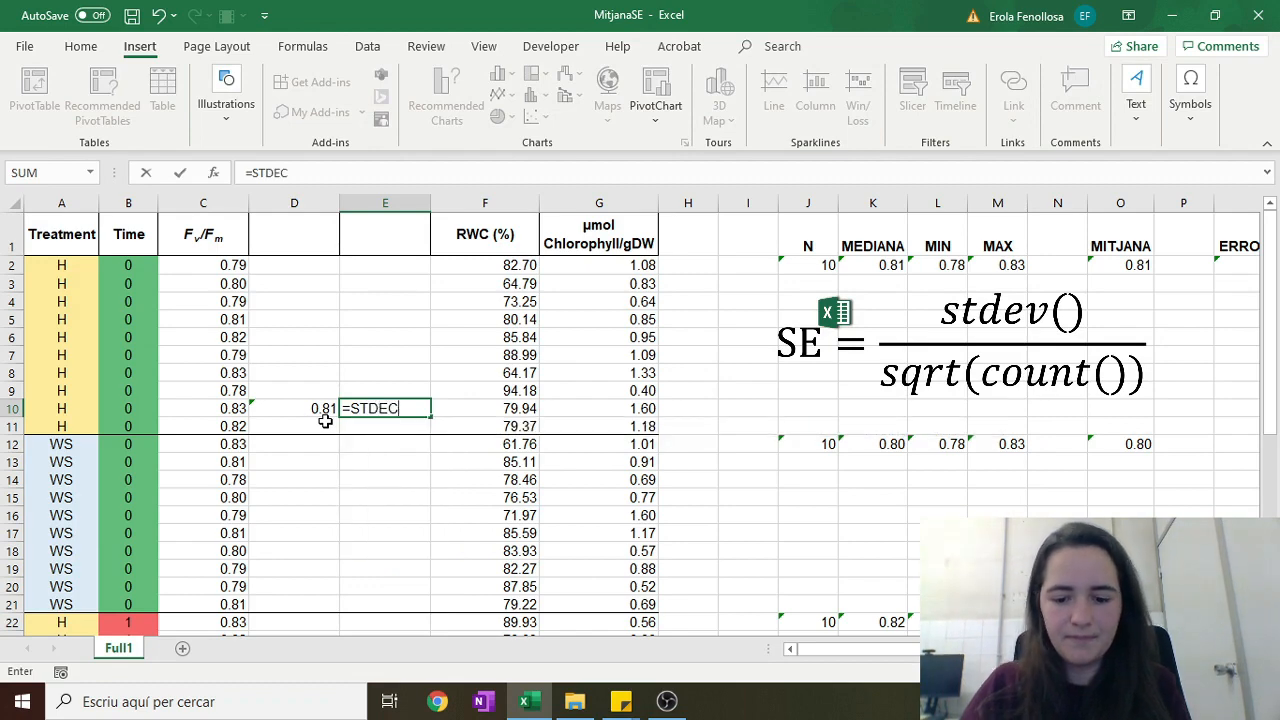
key("BackSpace")
type("V(")
left_click_drag(177, 265, 229, 425)
type(")/SQ")
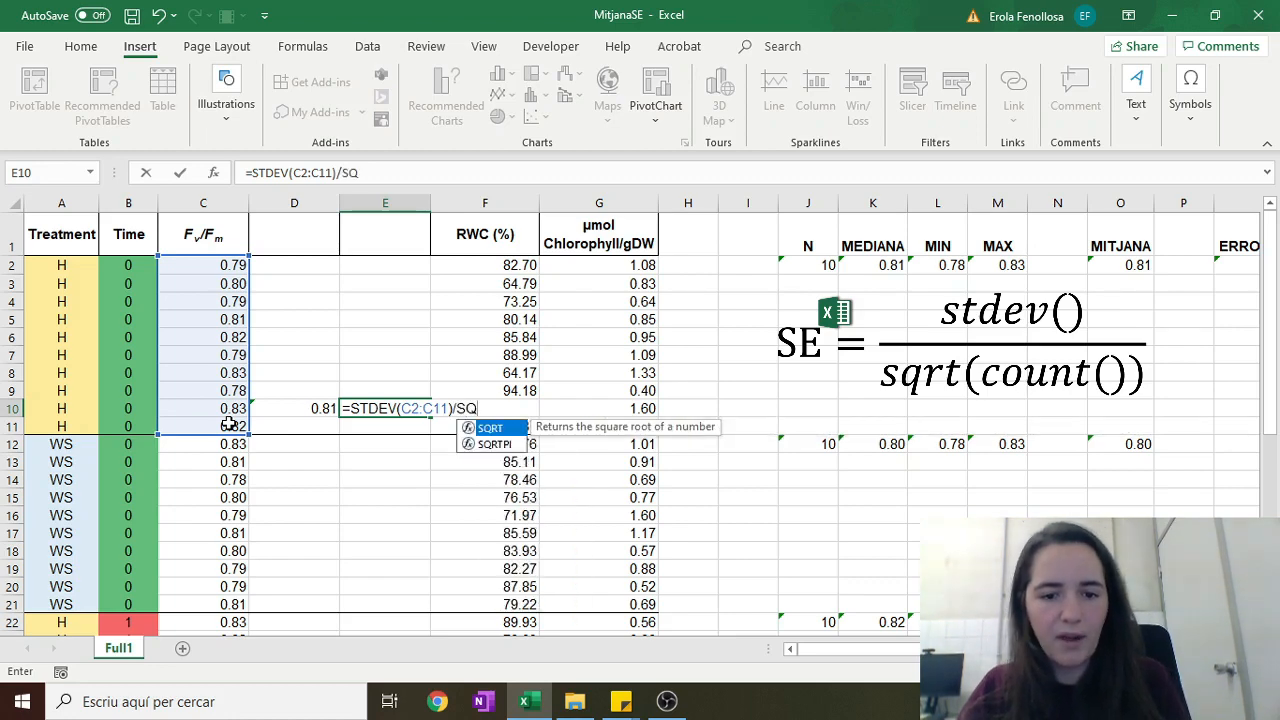
type("RT")
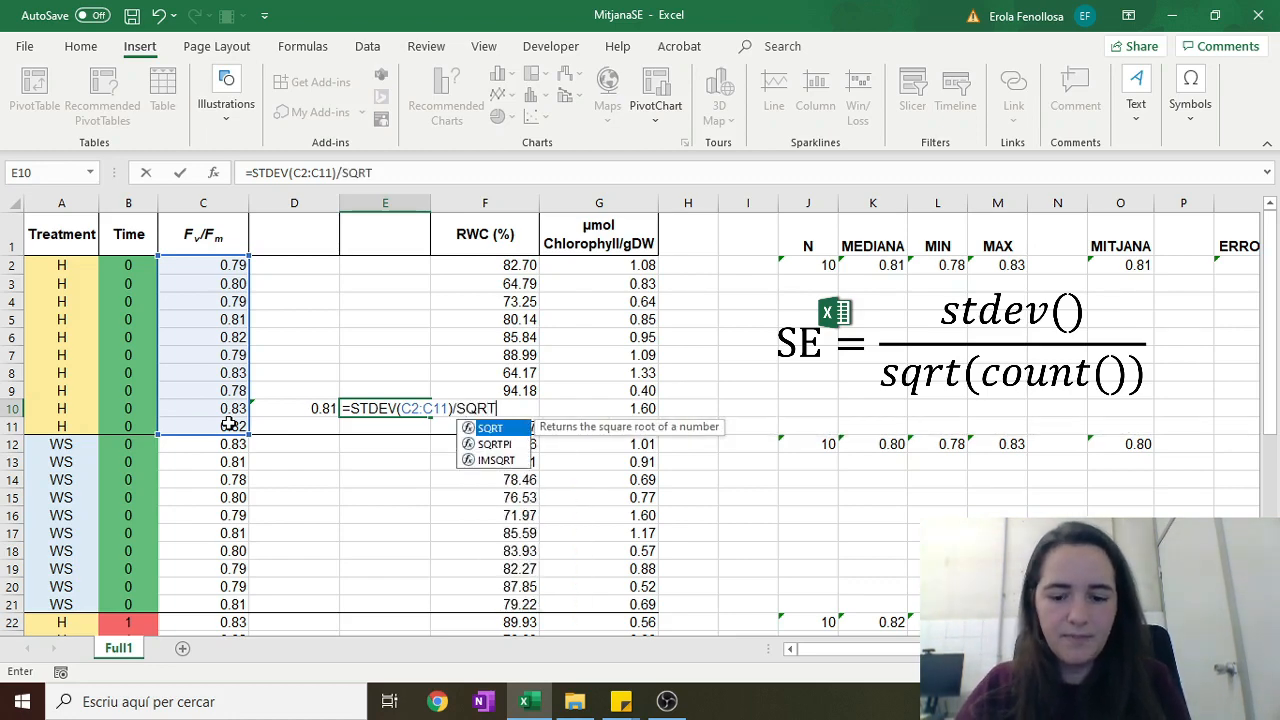
type("(COUNT(")
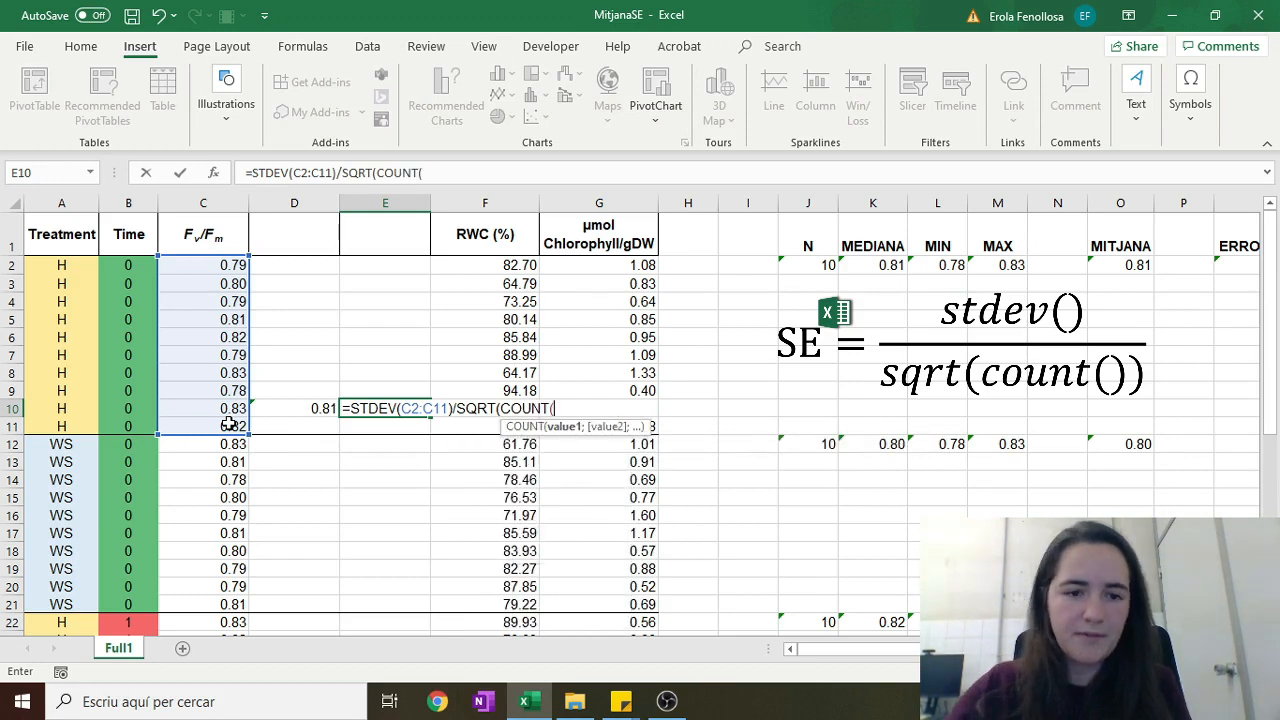
left_click_drag(214, 263, 219, 424)
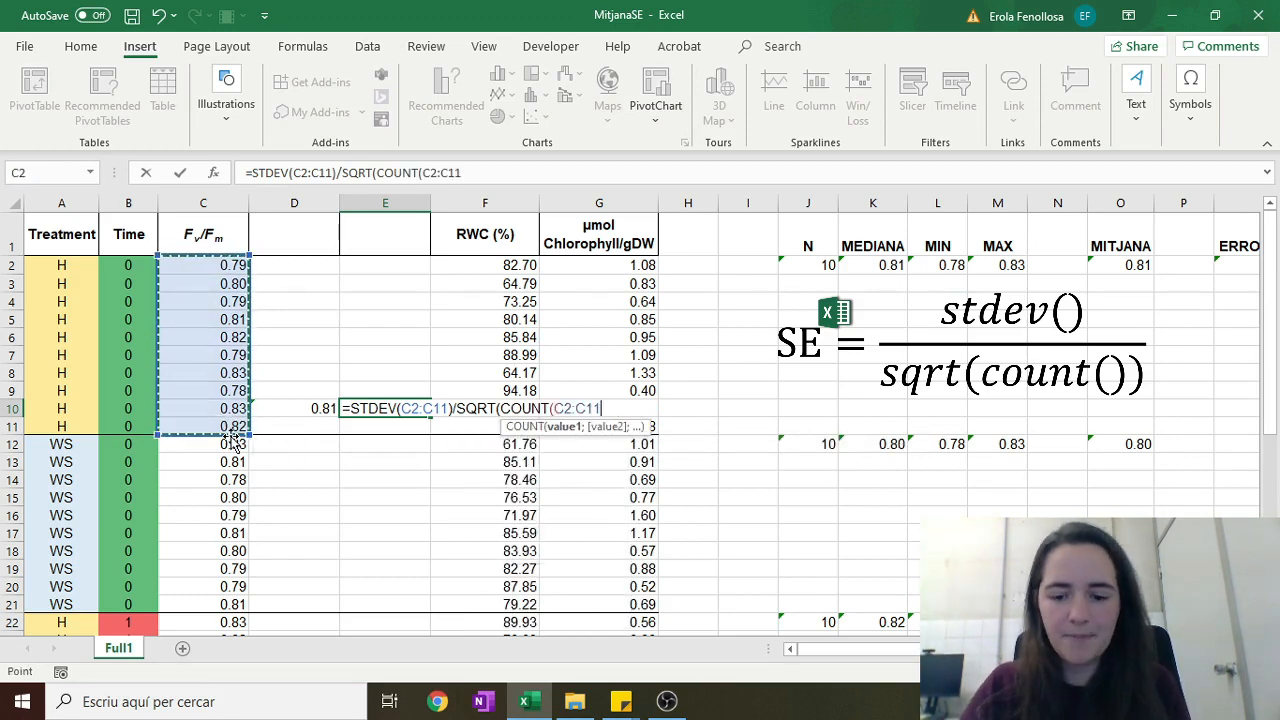
type("))")
key("ctrl+Return")
key("Left")
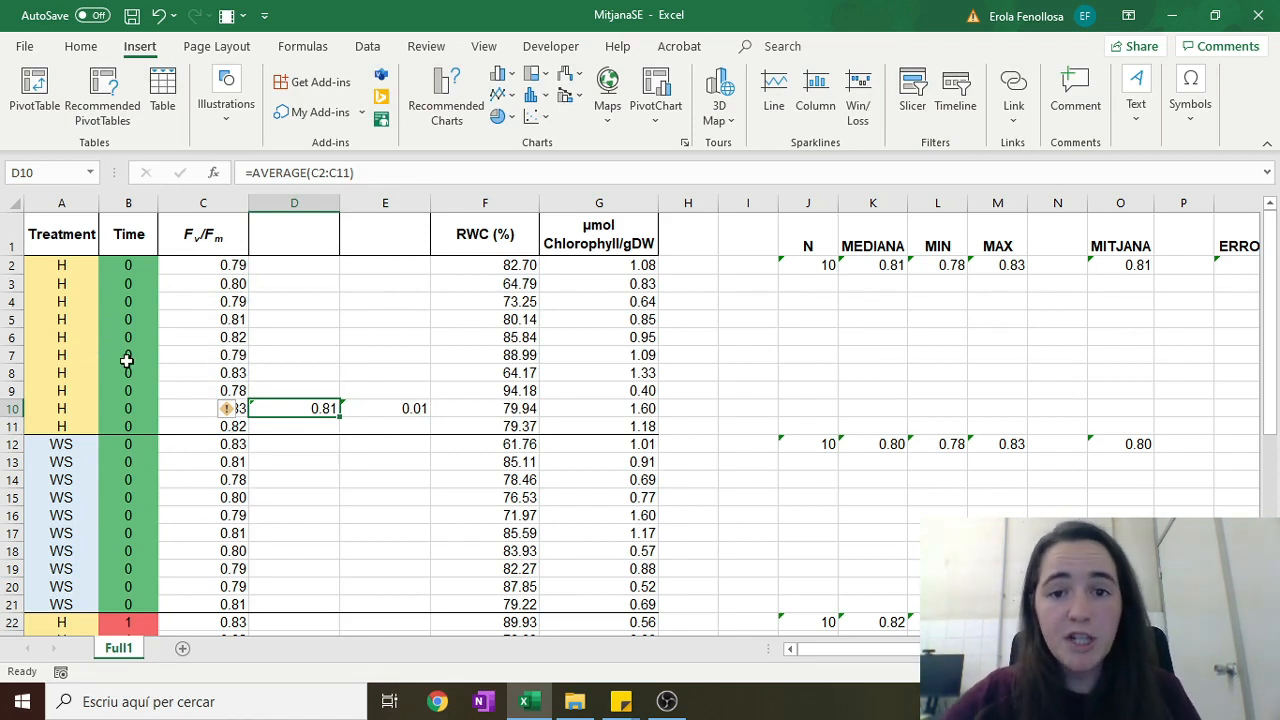
- Calculate the standard error as a percentage of the mean in E11 with =E10*100/D10
left_click(387, 407)
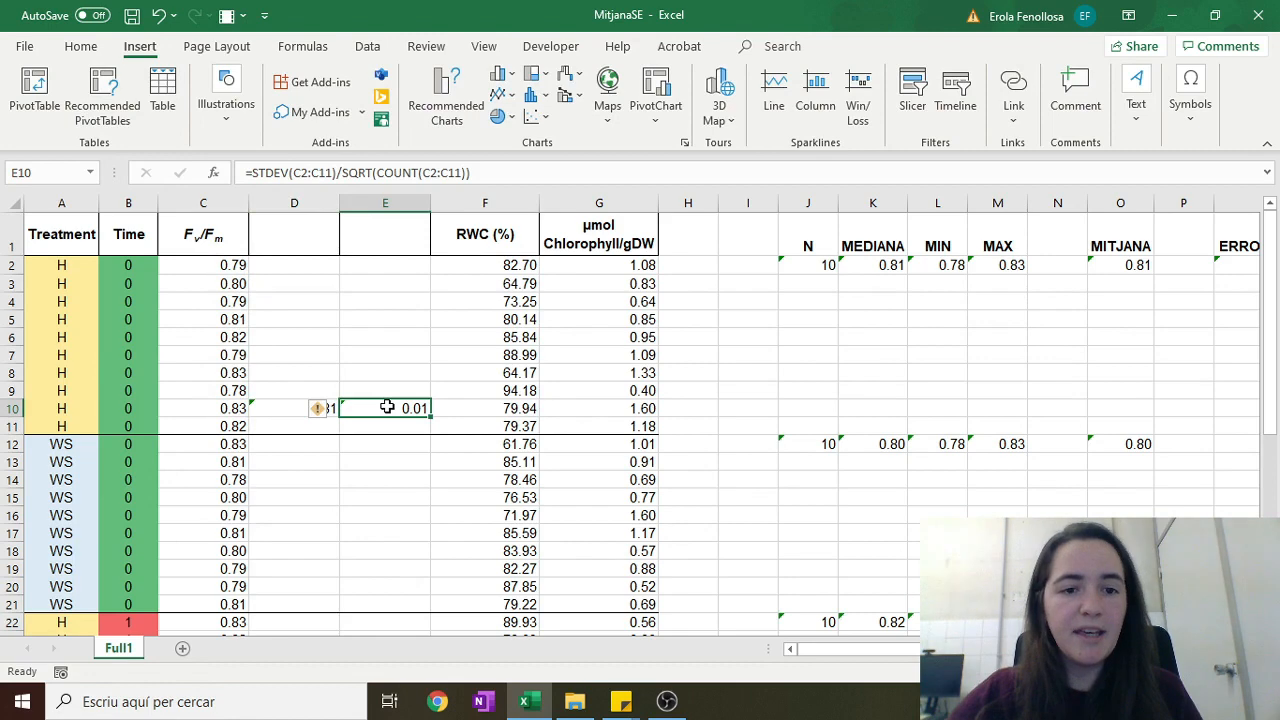
left_click(416, 425)
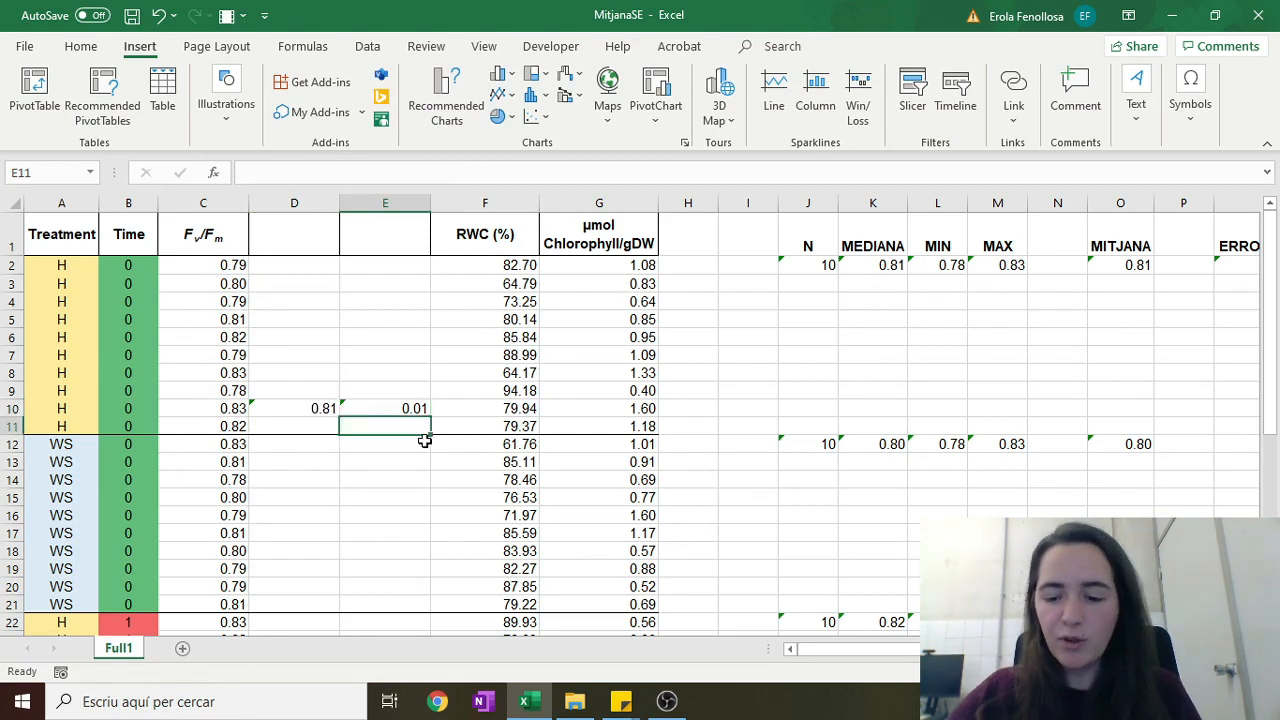
type("=")
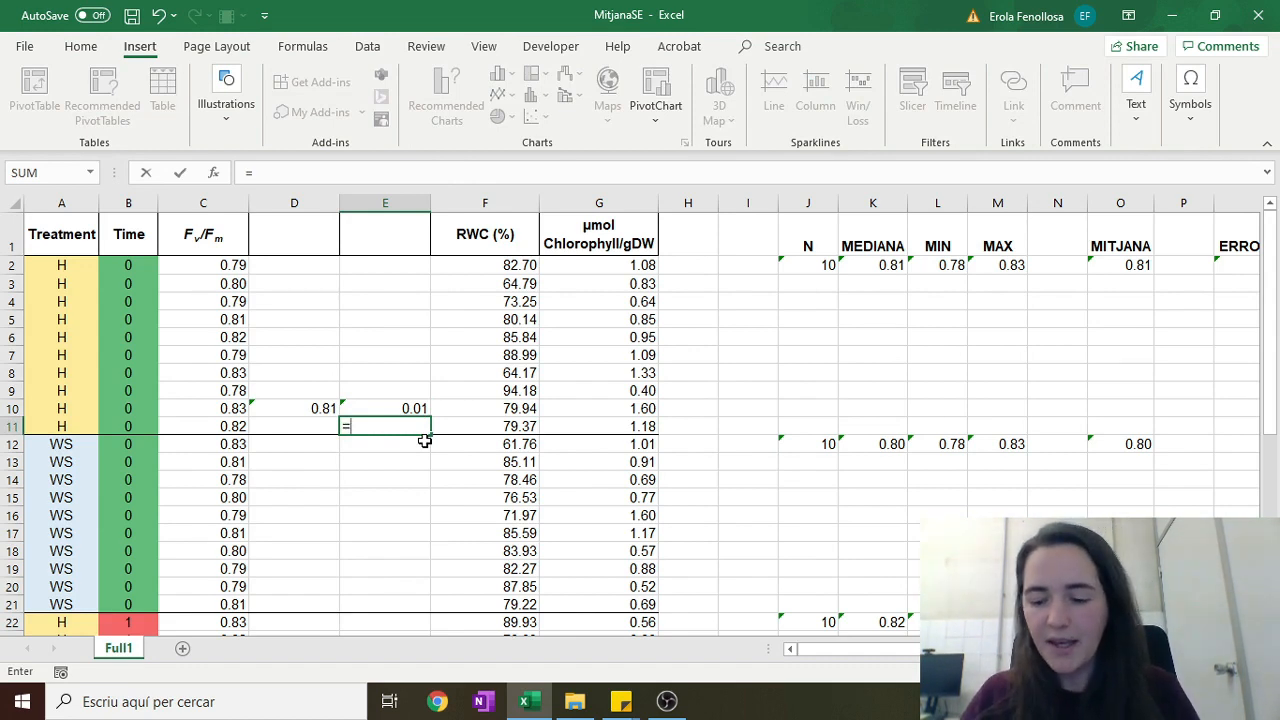
key("Up")
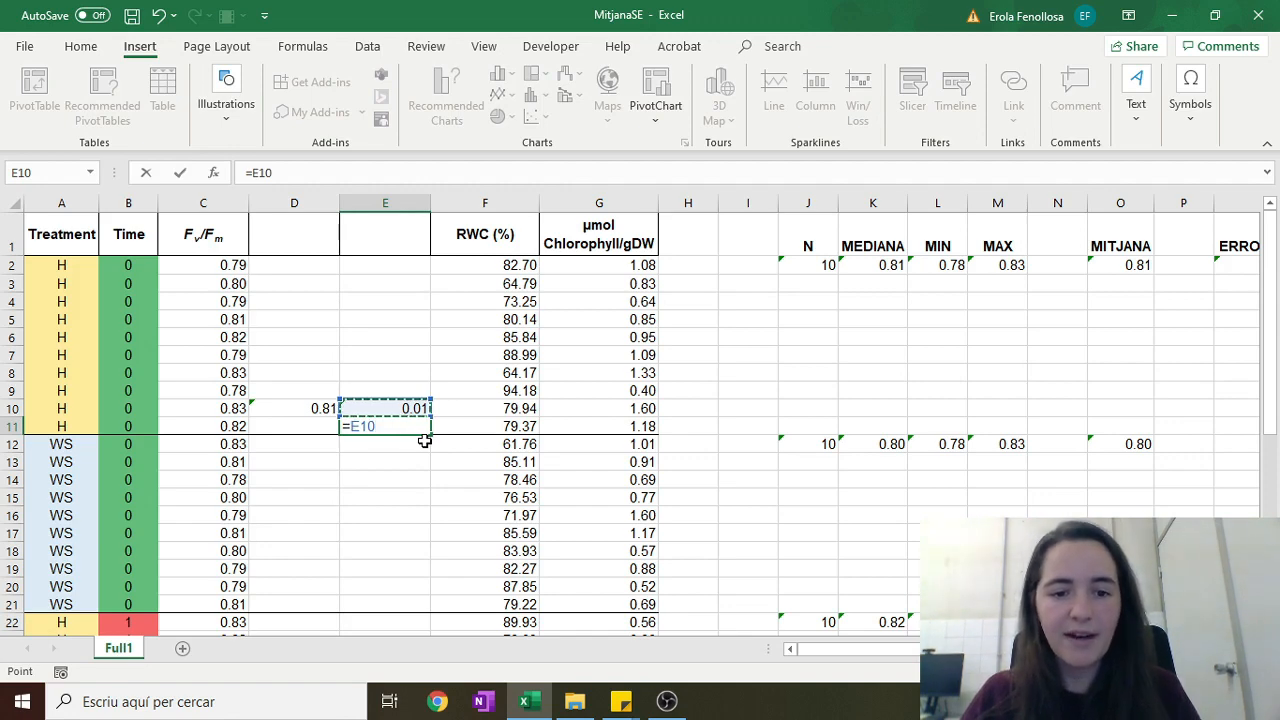
type("*")
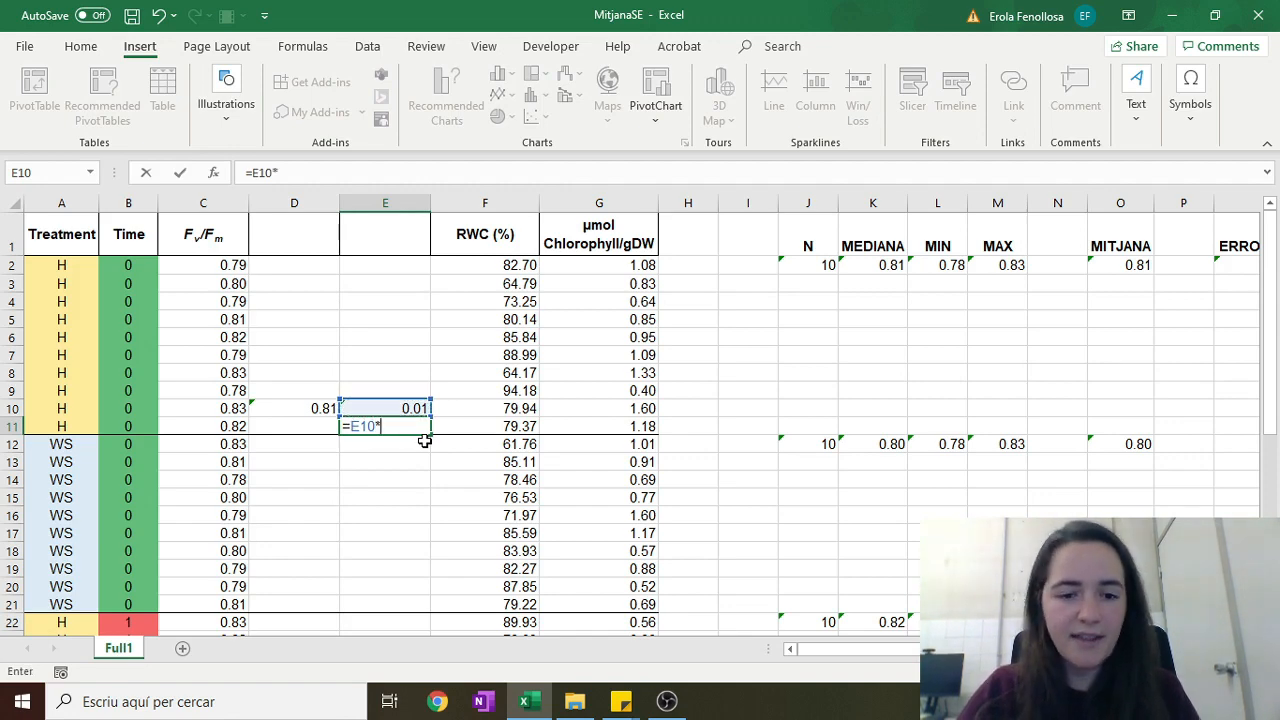
type("100/")
left_click(312, 409)
key("Return")
- Label the mean and standard error cells by entering Mitjana in D9 and SE in E9
left_click_drag(312, 409, 372, 425)
key("ctrl+c")
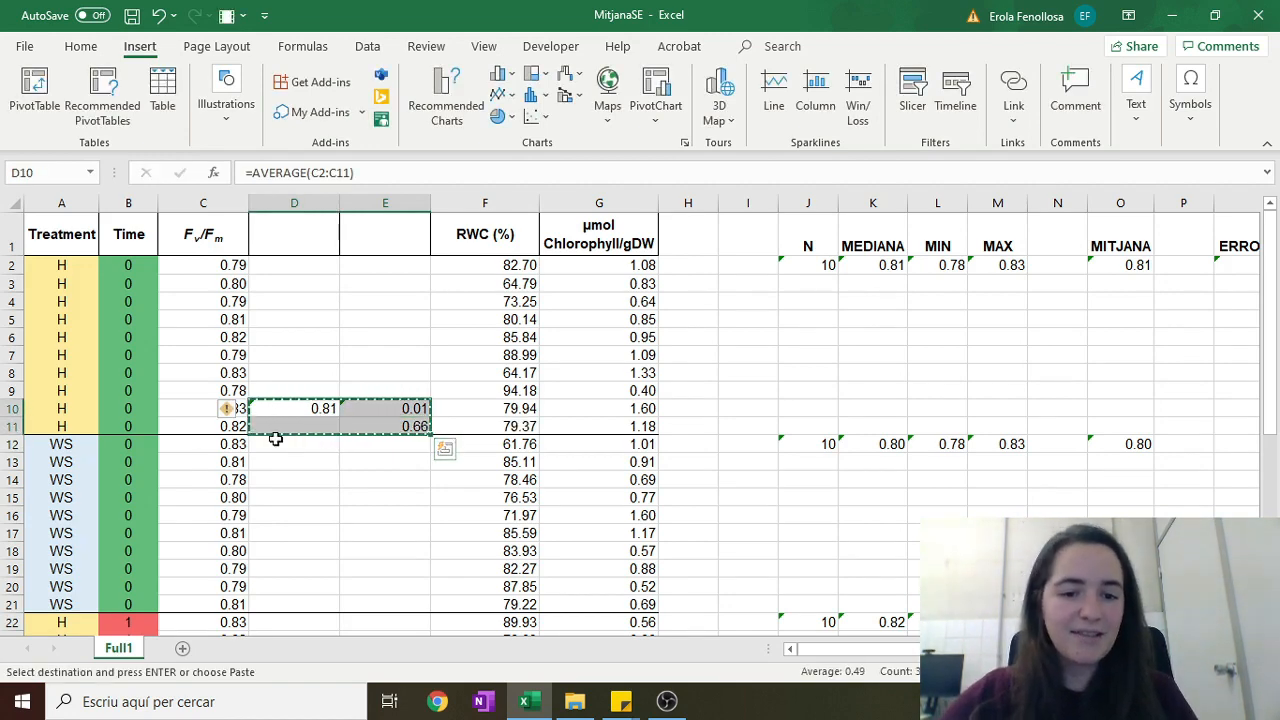
left_click(315, 390)
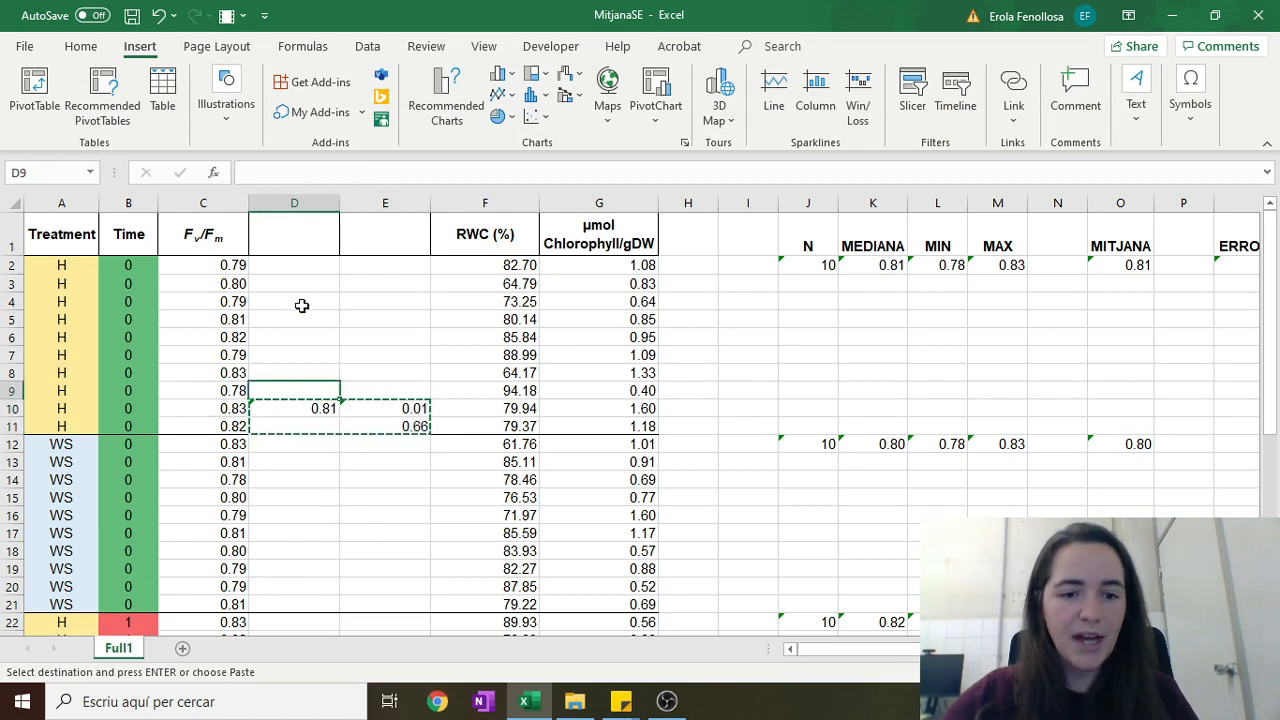
type("MItjana")
key("Tab")
type("S")
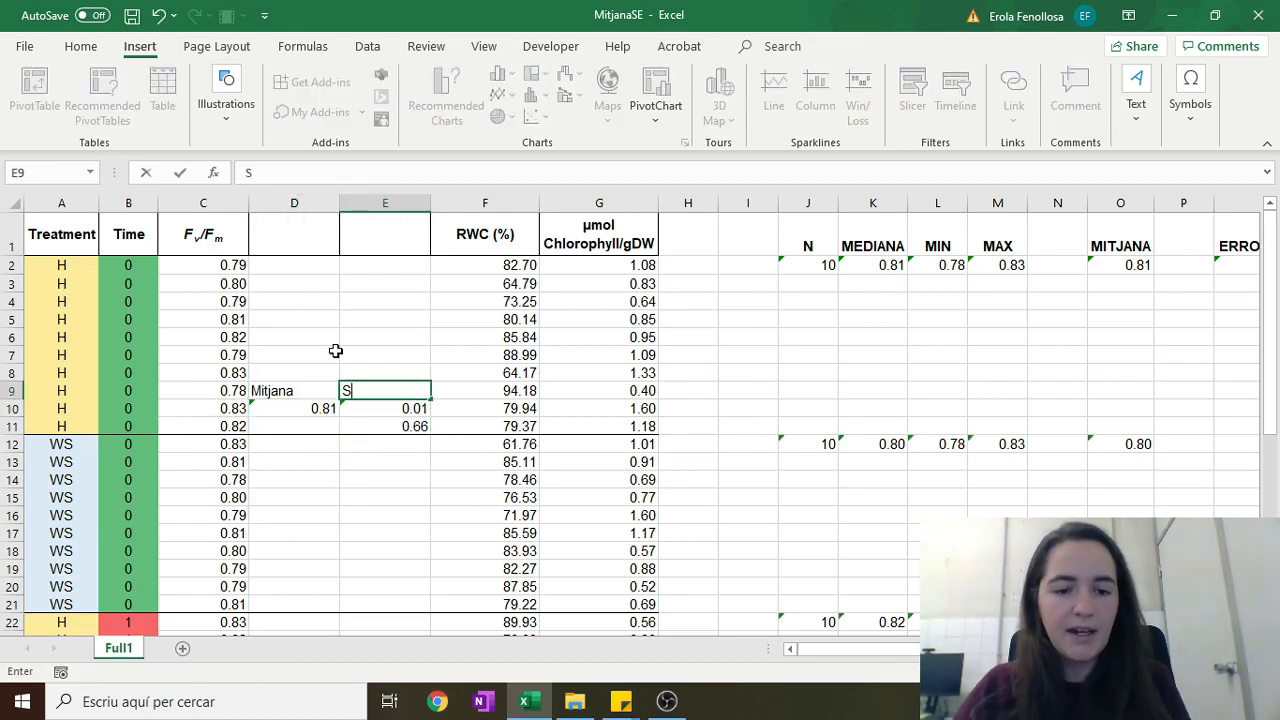
type("E")
key("Return")
key("Return")
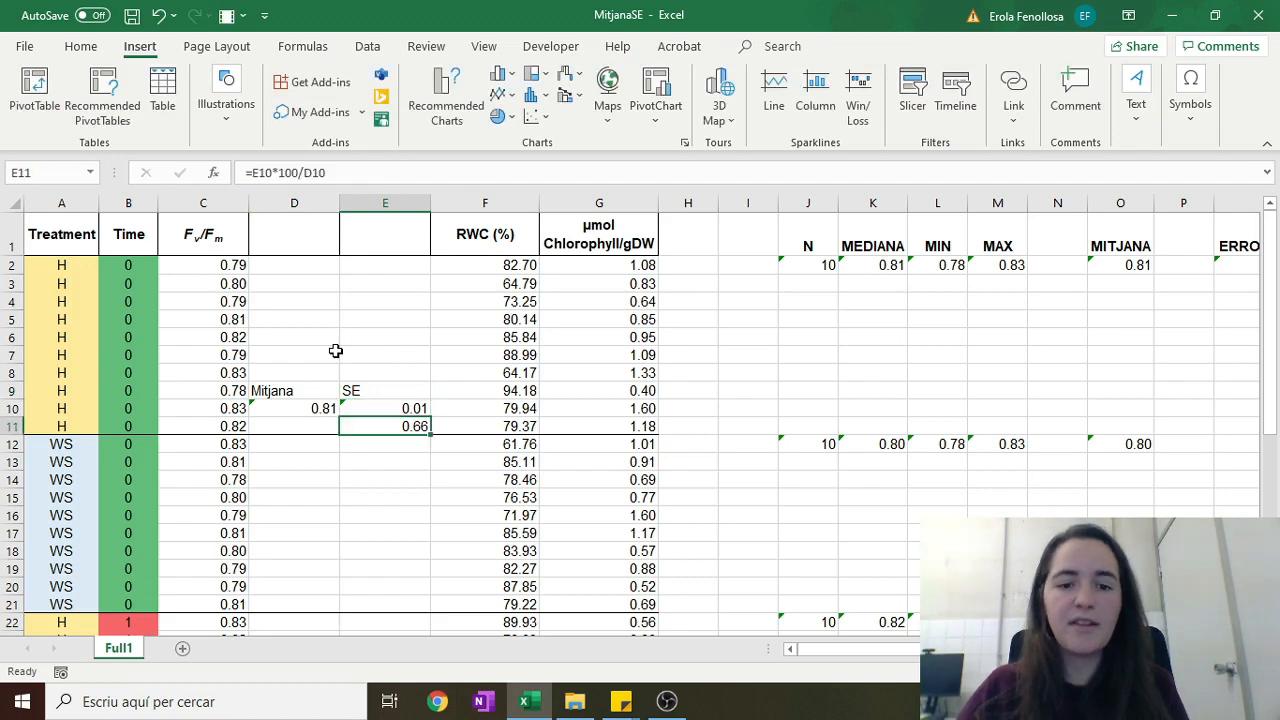
key("Up")
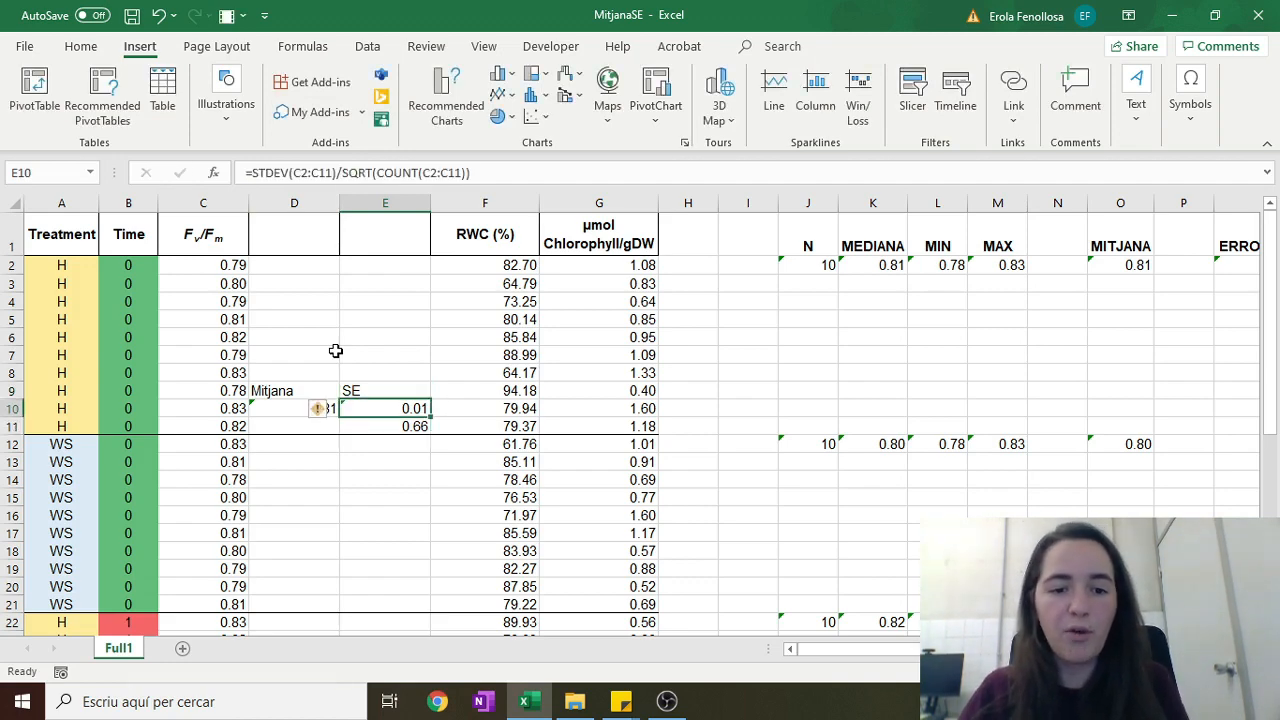
- Copy the labelled statistics block D9:E11 to D19 for the WS group at time 0
left_click_drag(265, 388, 420, 430)
key("ctrl+c")
left_click(314, 586)
key("ctrl+v")
scroll(330, 546, "down", 2)
key("ctrl+z")
left_click(306, 434)
key("ctrl+v")
scroll(306, 440, "down", 2)
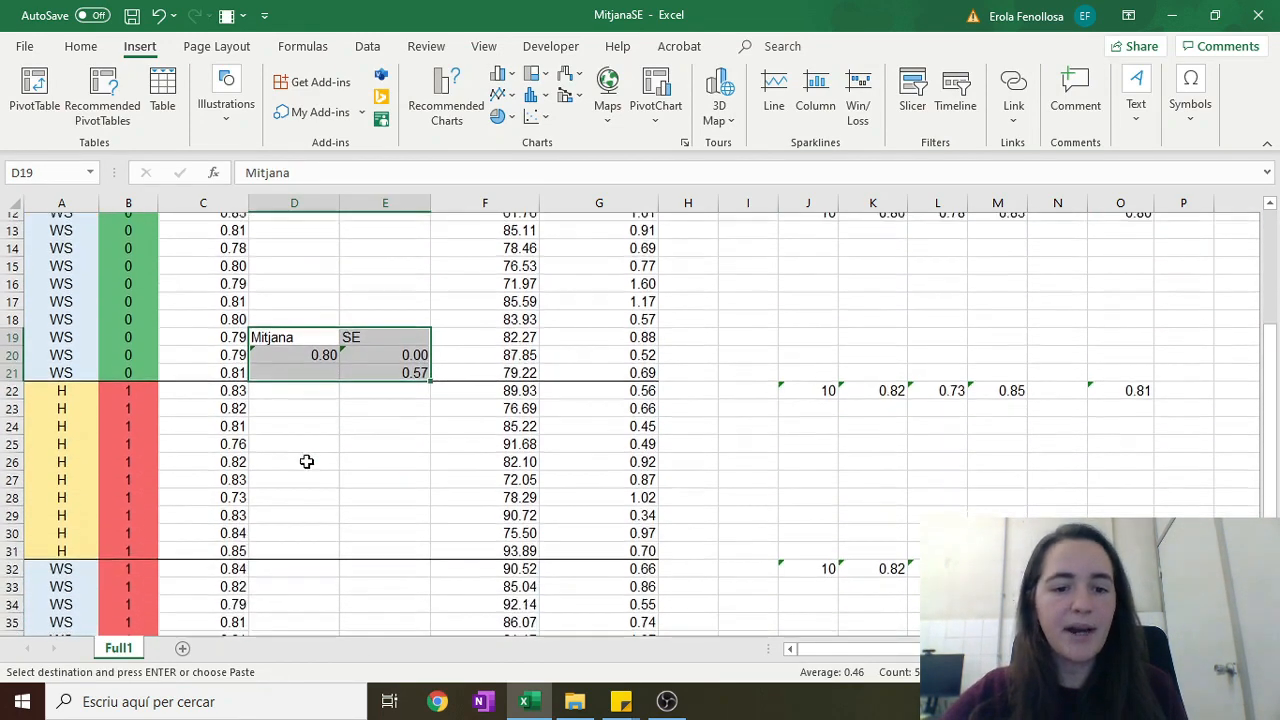
- Paste the statistics block at D29 and D39 for the H and WS groups at time 1
left_click(300, 524)
key("ctrl+v")
scroll(306, 525, "down", 3)
left_click(313, 522)
key("ctrl+v")
left_click(360, 489)
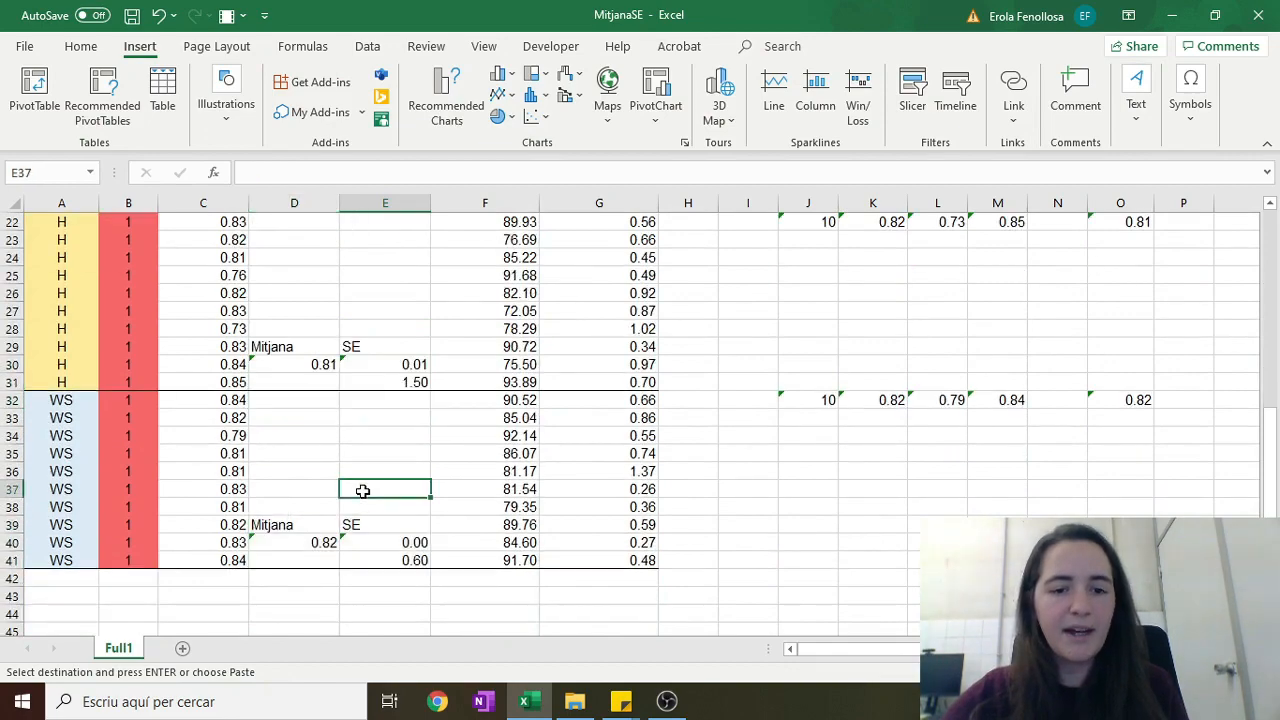
- Check the mean formulas in the copied Fv/Fm statistics blocks against each group's data range
scroll(350, 480, "up", 7)
left_click(255, 420)
left_click(259, 379)
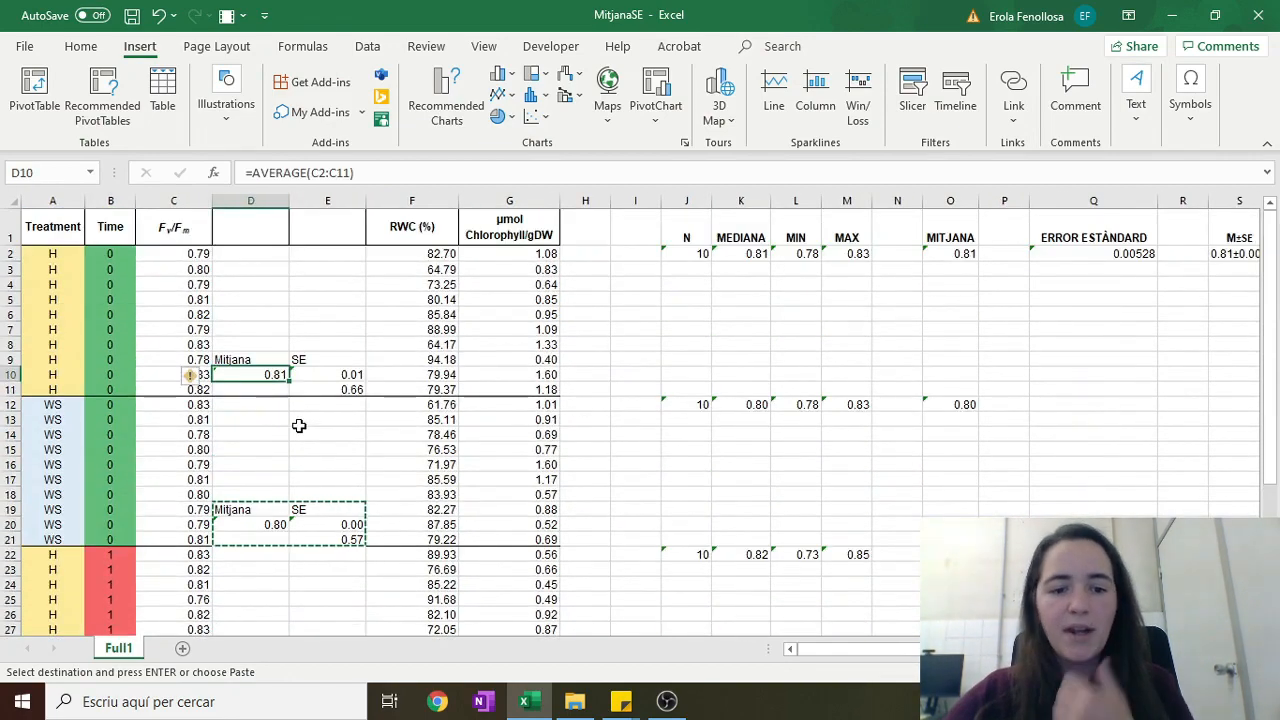
scroll(295, 428, "down", 5)
left_click(277, 436)
left_click(268, 577)
scroll(226, 393, "up", 5)
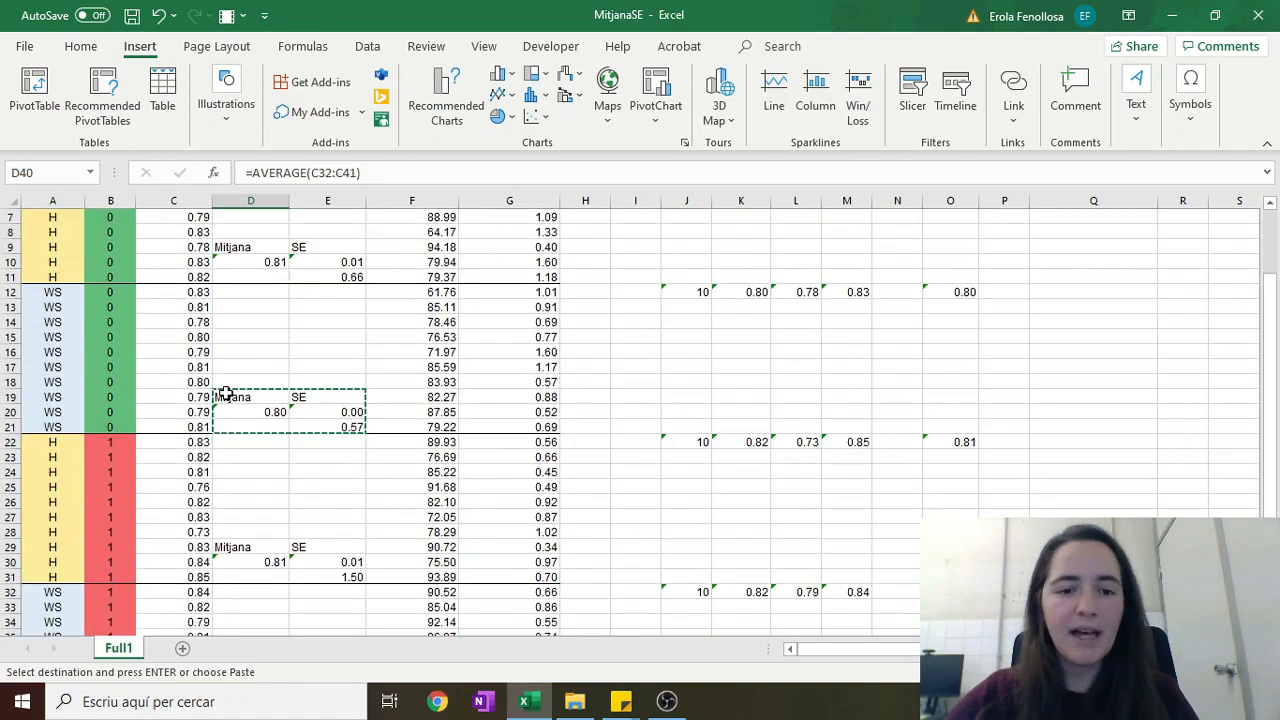
scroll(351, 380, "down", 3)
double_click(357, 409)
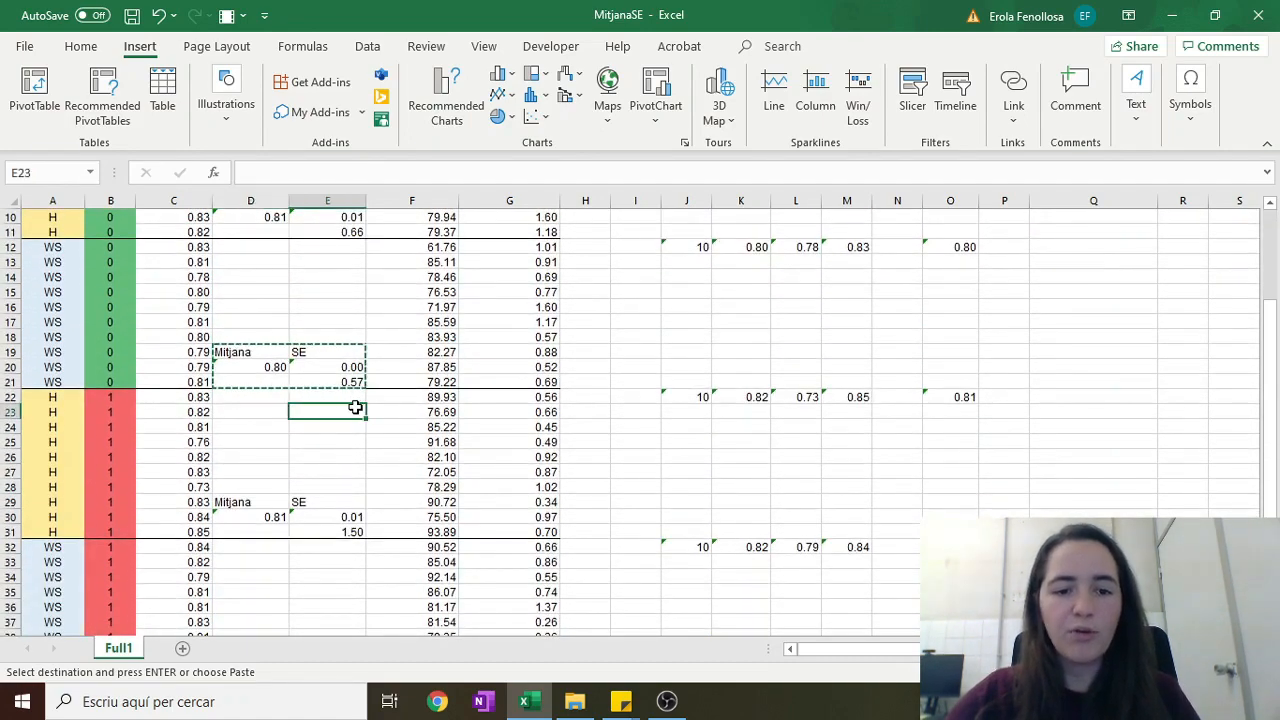
scroll(358, 408, "down", 3)
left_click(634, 514)
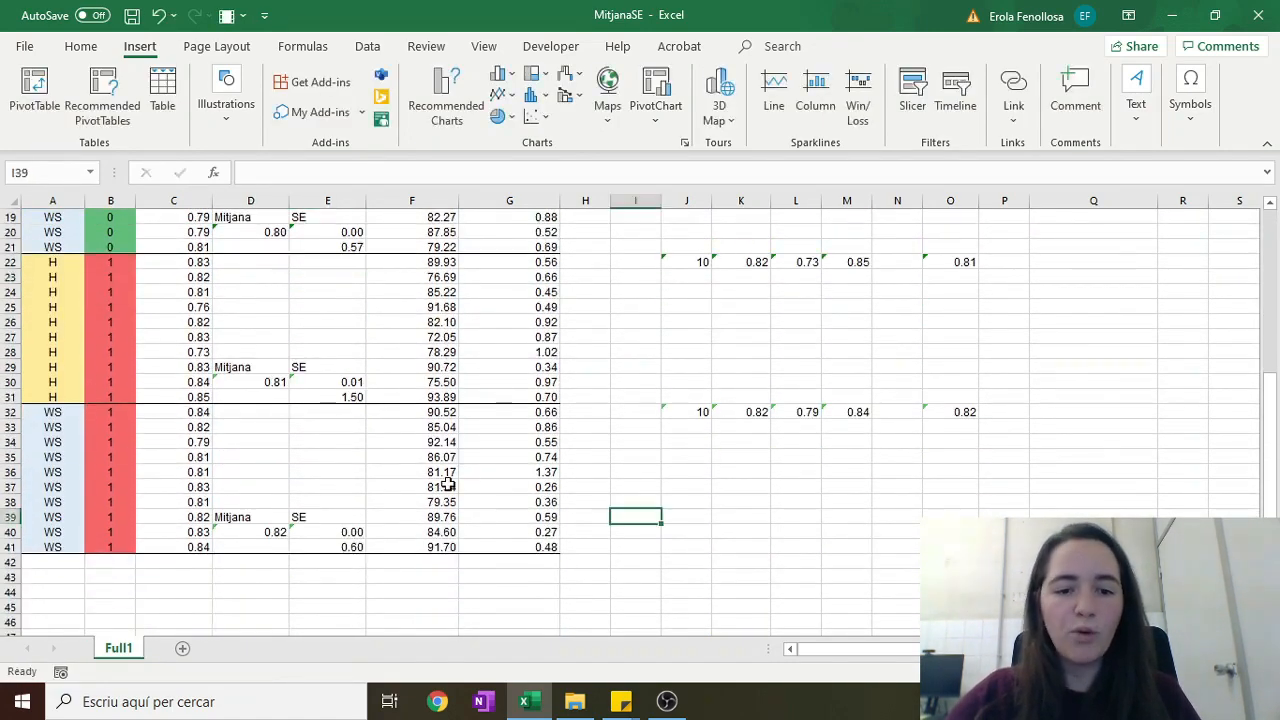
- Select the percentage error cells E11, E21, E31 and E41 together to compare them across the four groups
left_click(350, 546)
left_click(352, 396, "ctrl")
left_click(349, 247, "ctrl")
scroll(352, 310, "up", 4)
left_click(354, 280, "ctrl")
scroll(355, 335, "down", 3)
scroll(355, 340, "down", 1)
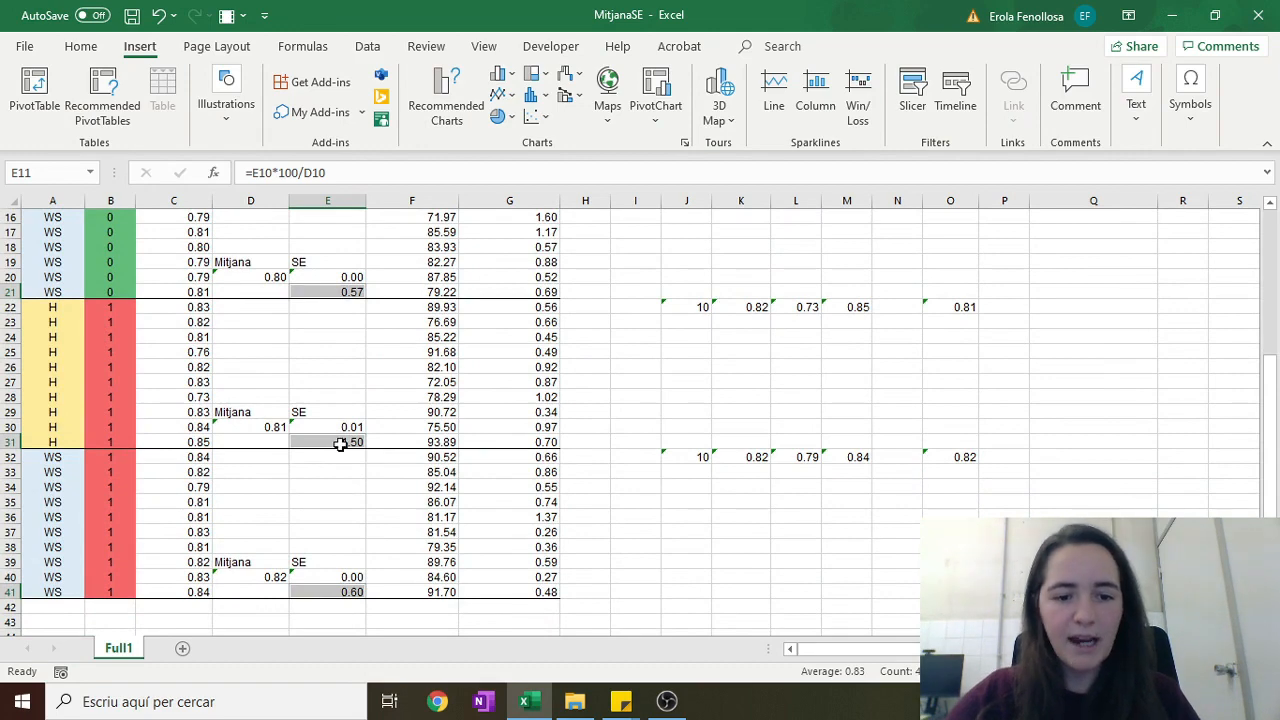
scroll(366, 549, "up", 5)
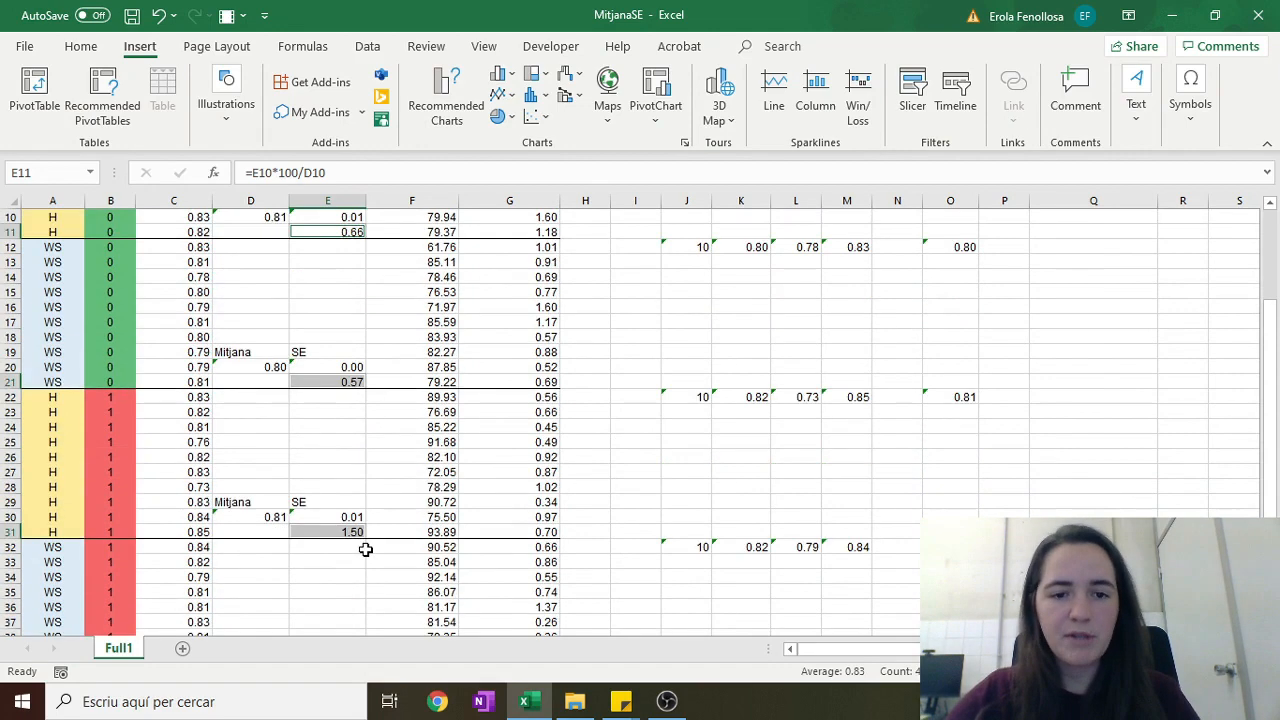
left_click(361, 494)
- Fit the widths of columns D and E to their contents
left_click_drag(250, 201, 315, 205)
double_click(289, 201)
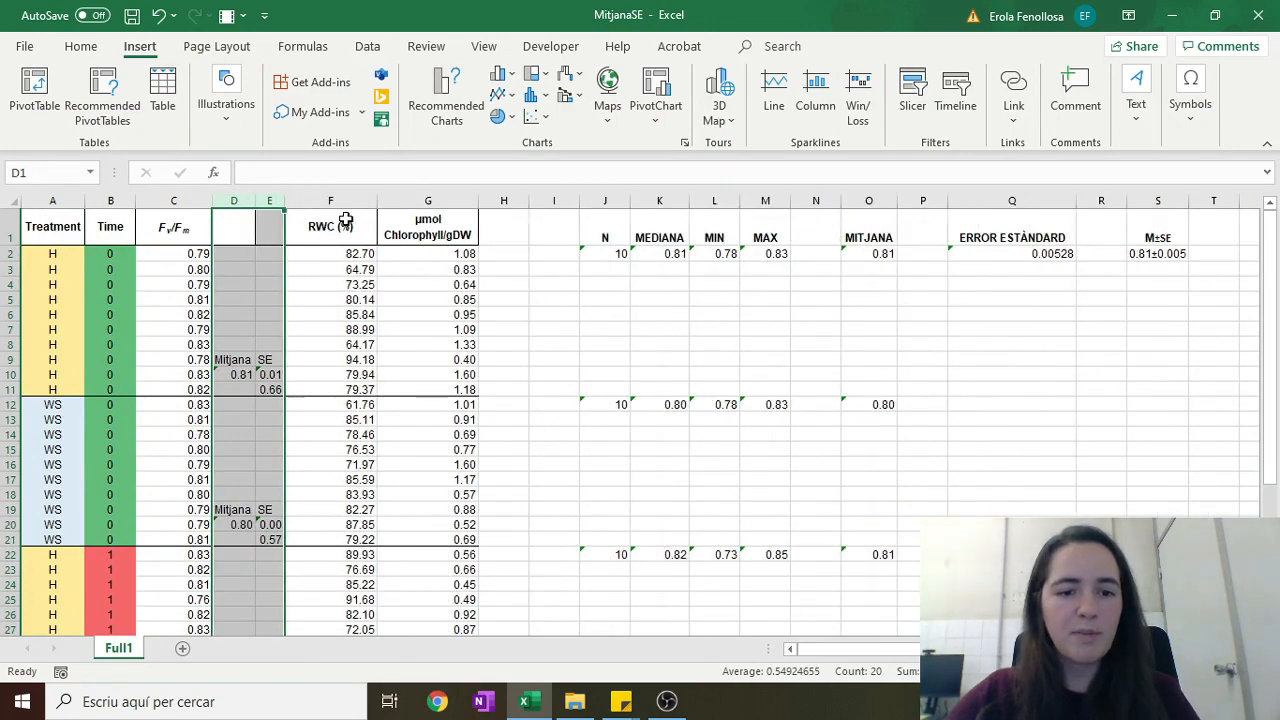
scroll(320, 434, "down", 6)
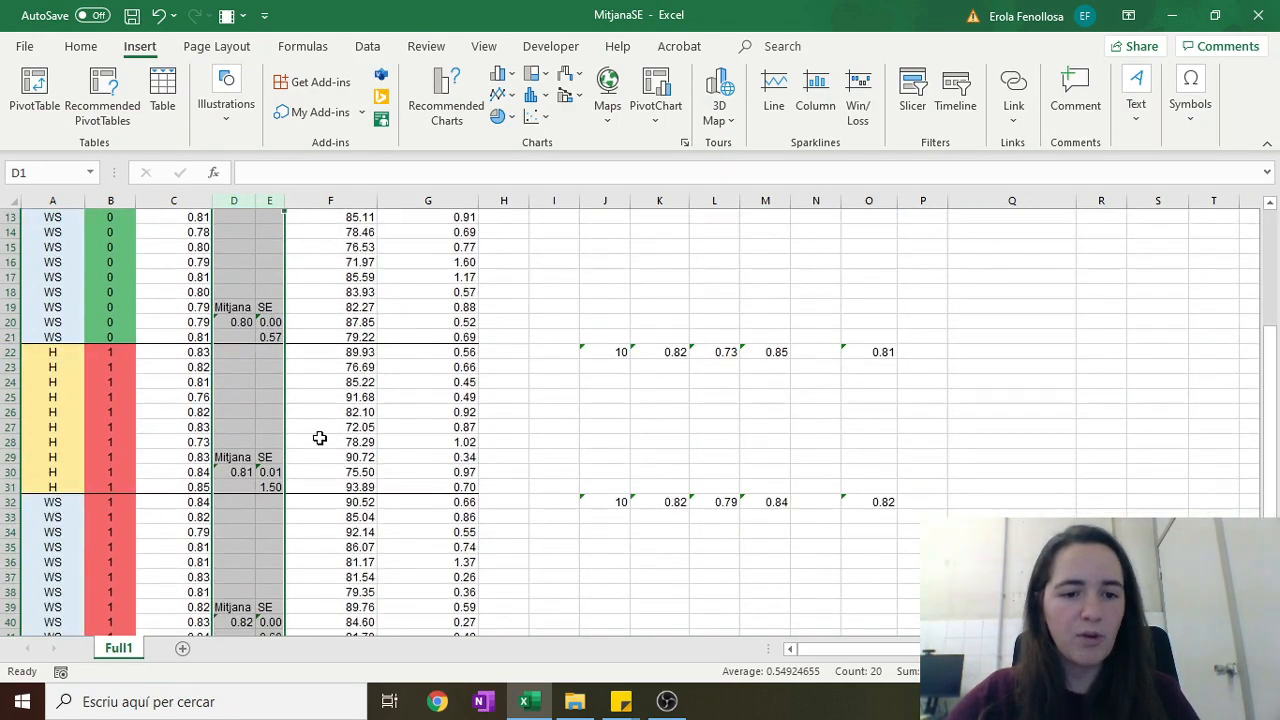
scroll(262, 467, "up", 1)
- Insert a copy of the statistics columns D:E between the RWC (%) and chlorophyll columns
key("ctrl+c")
right_click(402, 205)
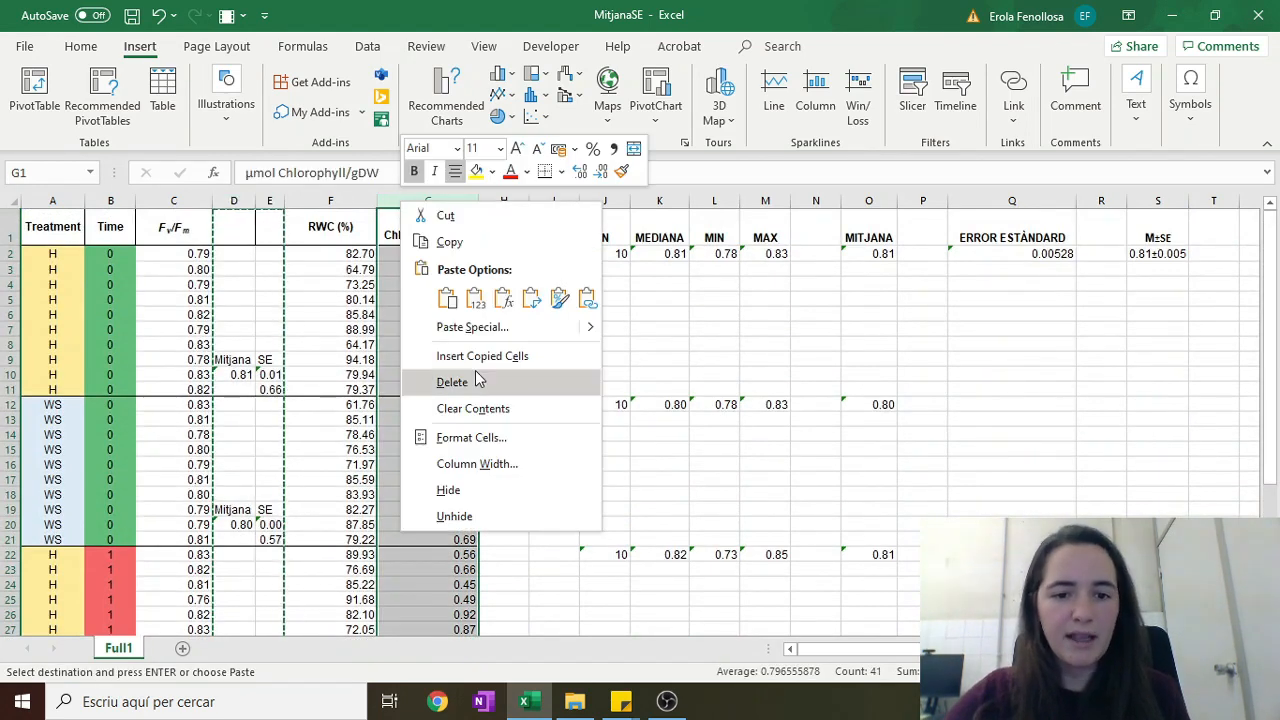
left_click(482, 356)
- Check that the mean, SE and percentage formulas in G10, H10 and H11 refer to the RWC (%) data
double_click(400, 374)
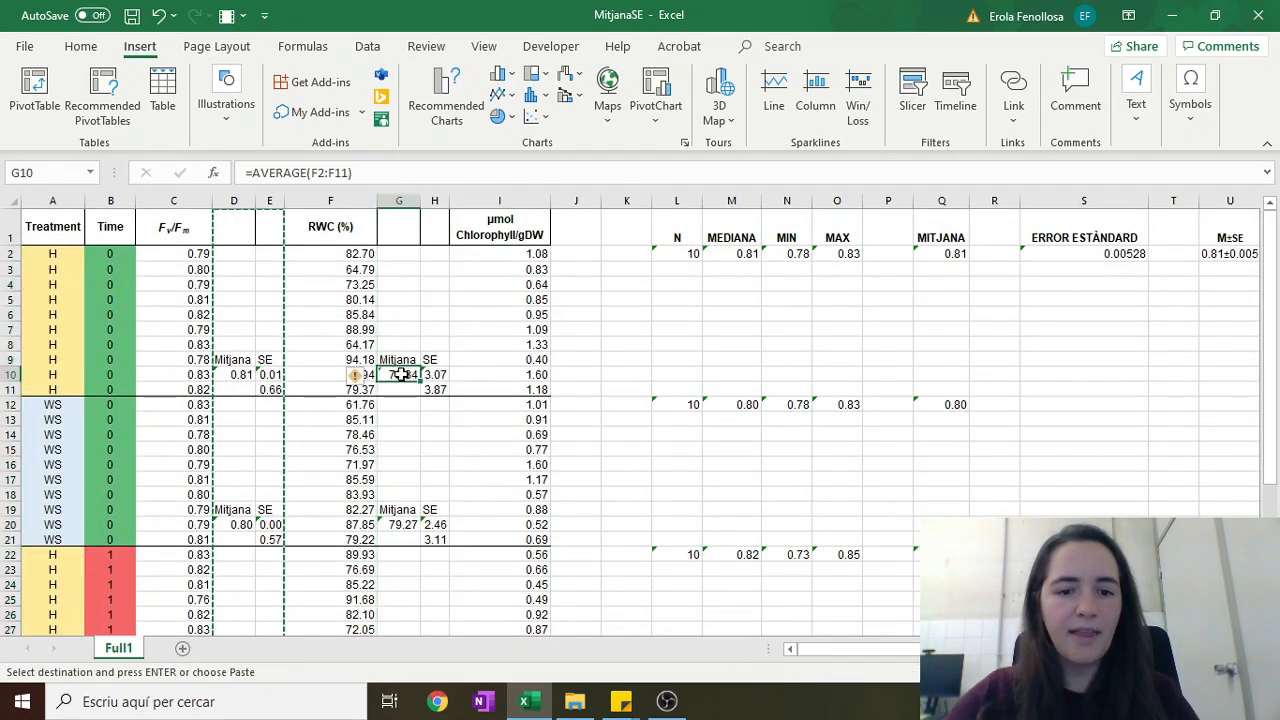
key("Tab")
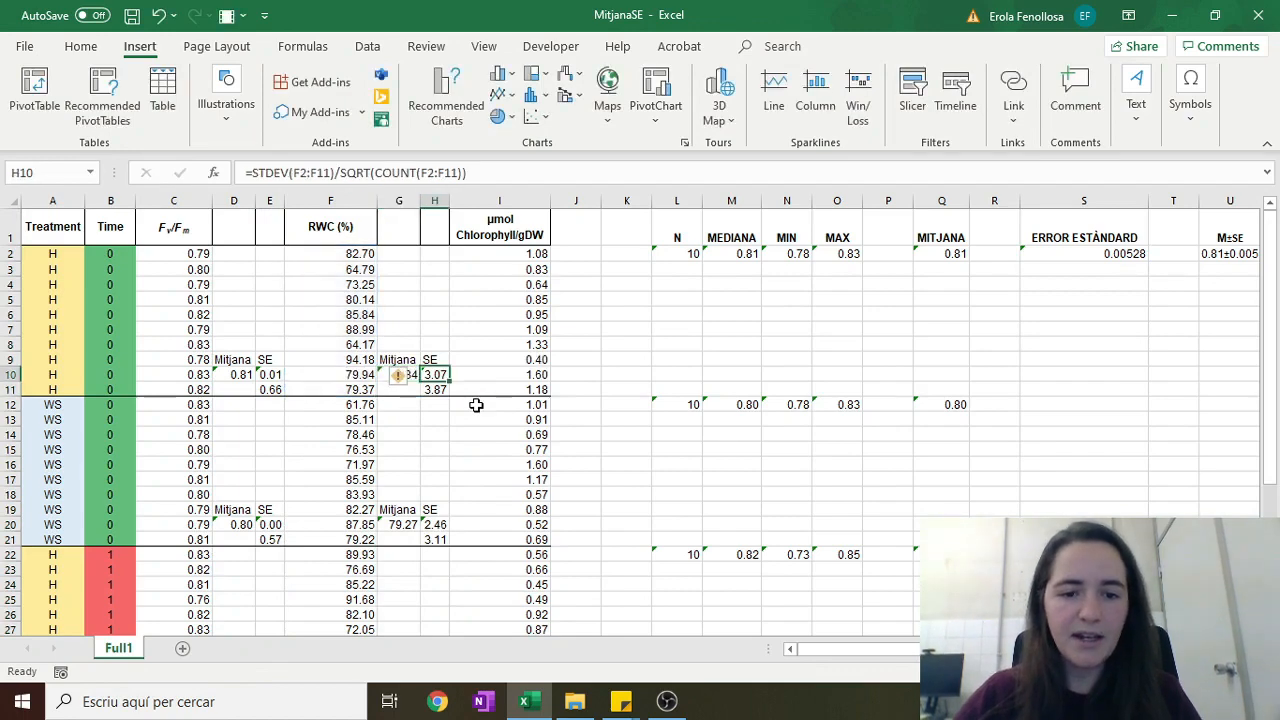
left_click(435, 389)
double_click(435, 389)
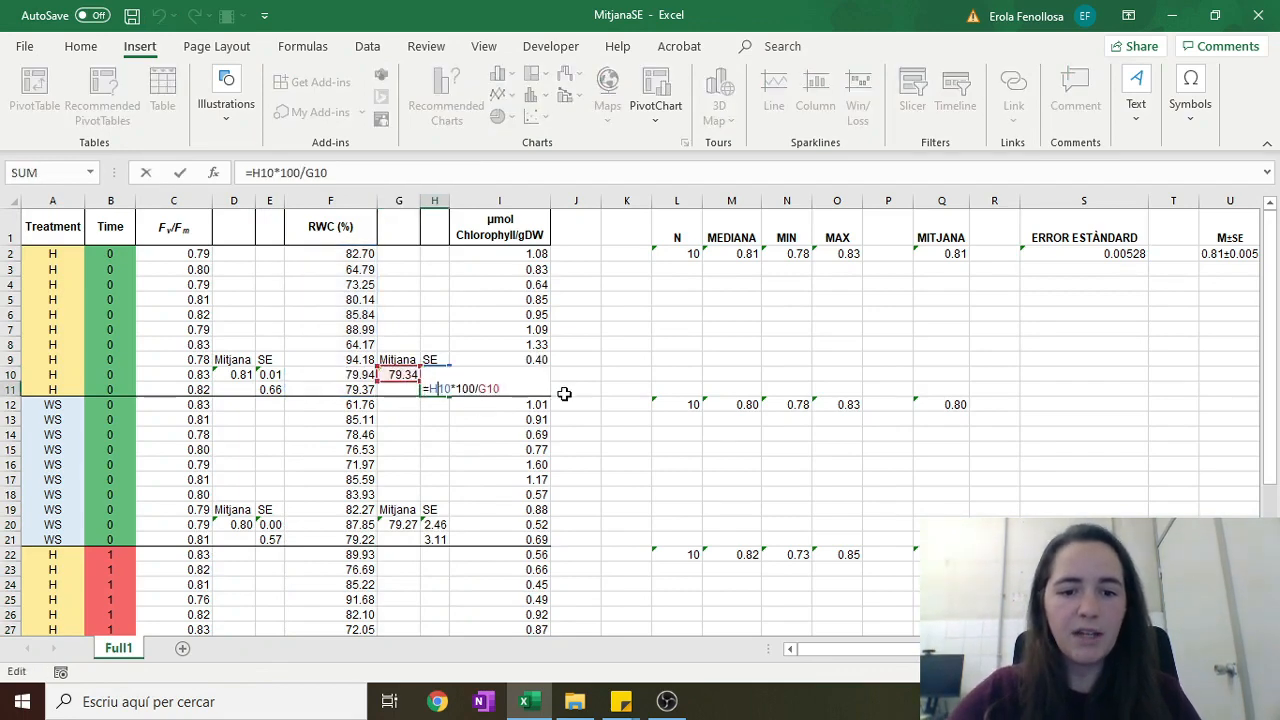
key("Return")
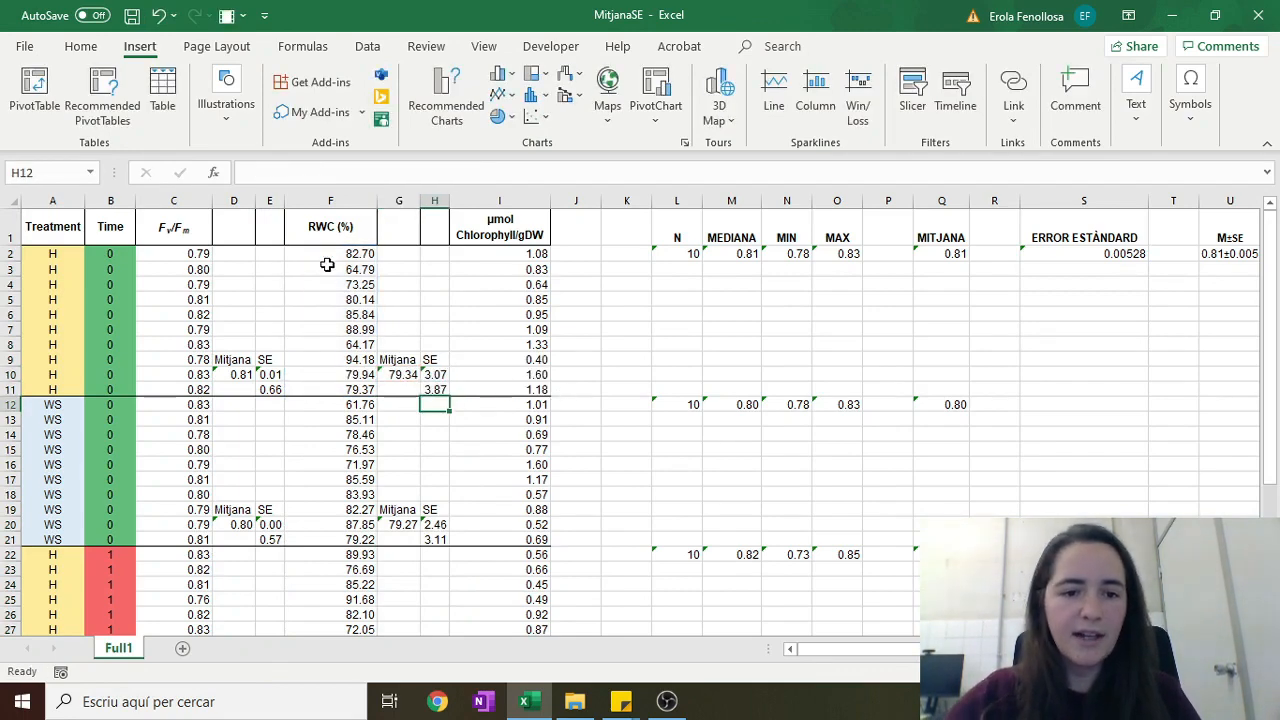
left_click(356, 203)
key("Down")
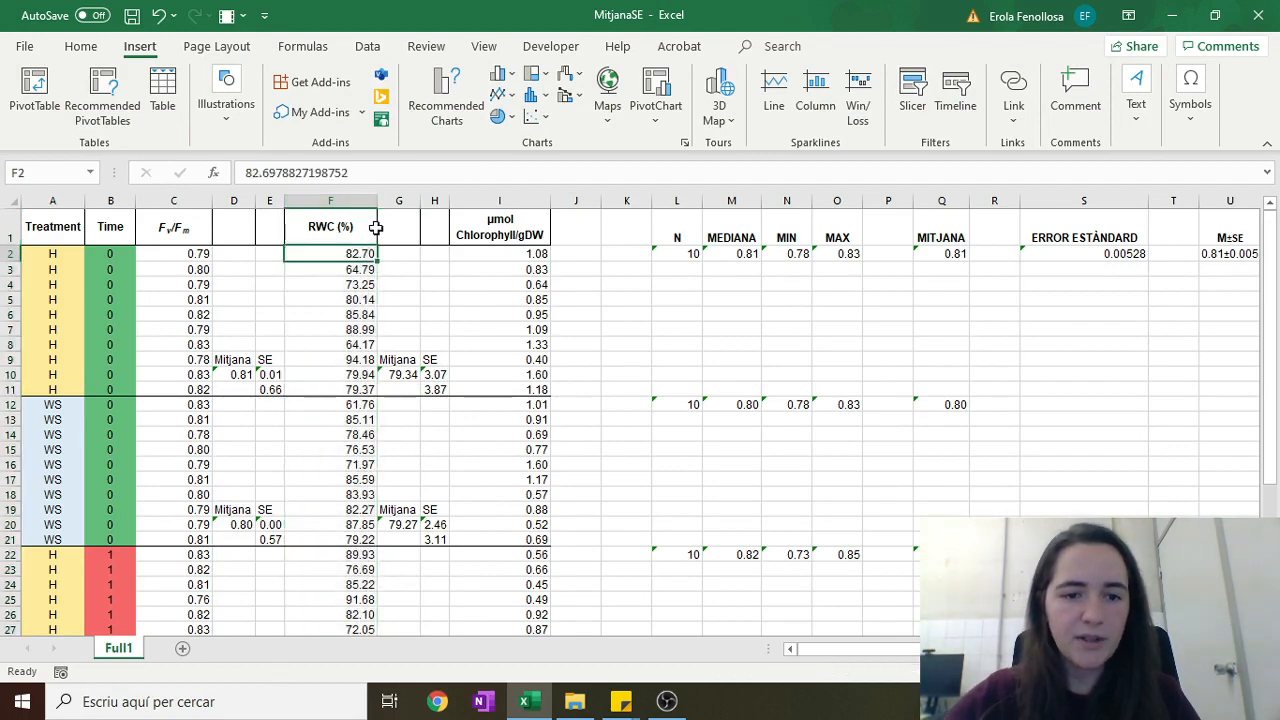
- Insert a copy of the statistics columns G:H after the chlorophyll column and fit the new columns' widths
left_click_drag(395, 203, 430, 201)
key("ctrl+c")
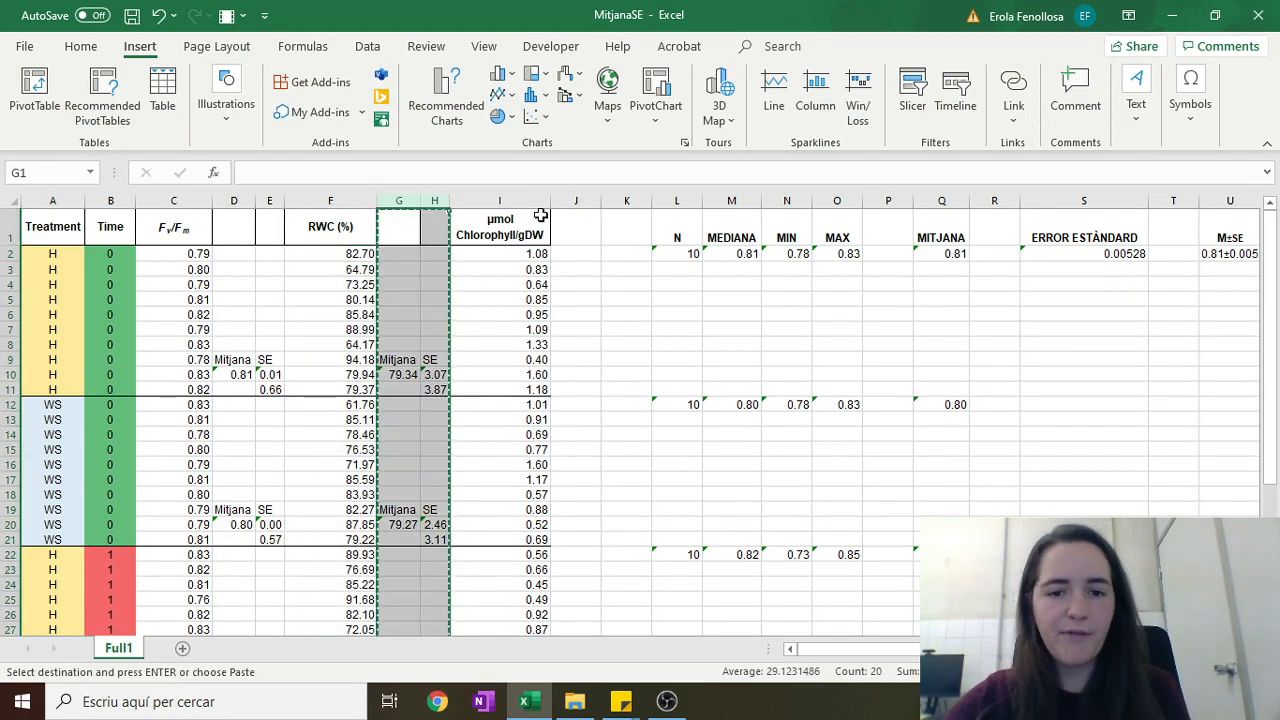
left_click(571, 201)
right_click(576, 203)
left_click(686, 354)
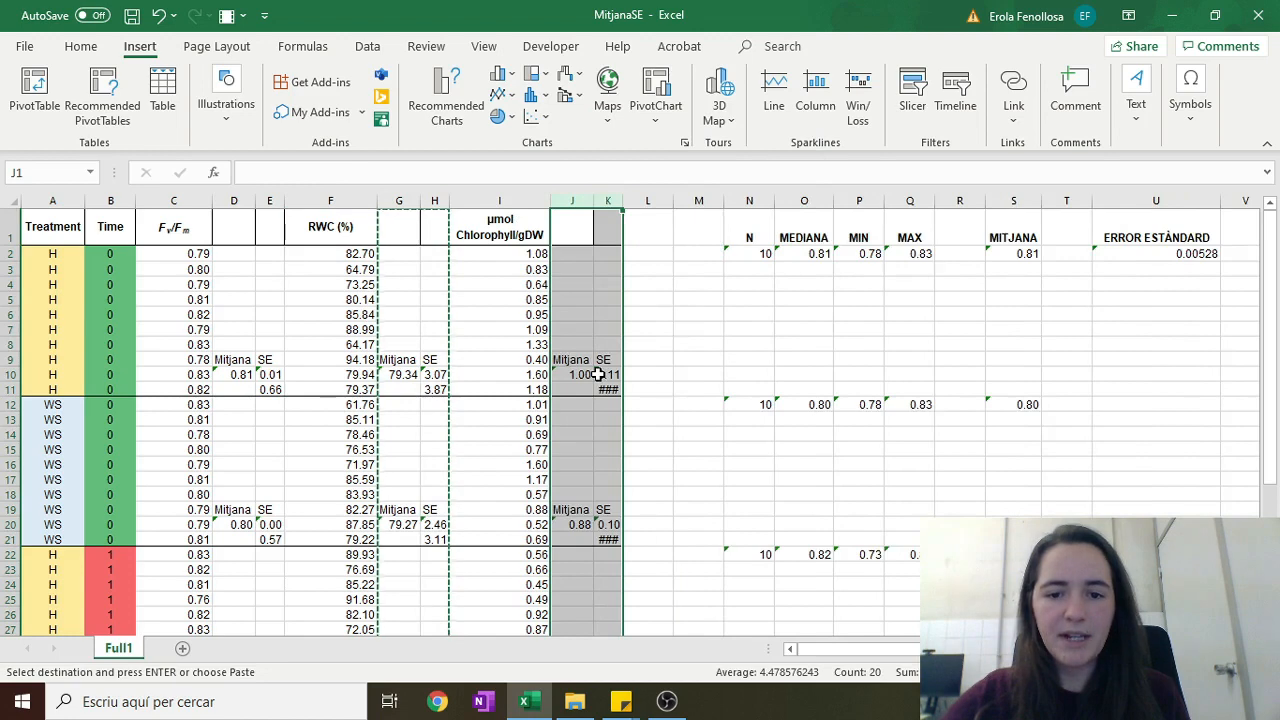
double_click(624, 200)
left_click(652, 298)
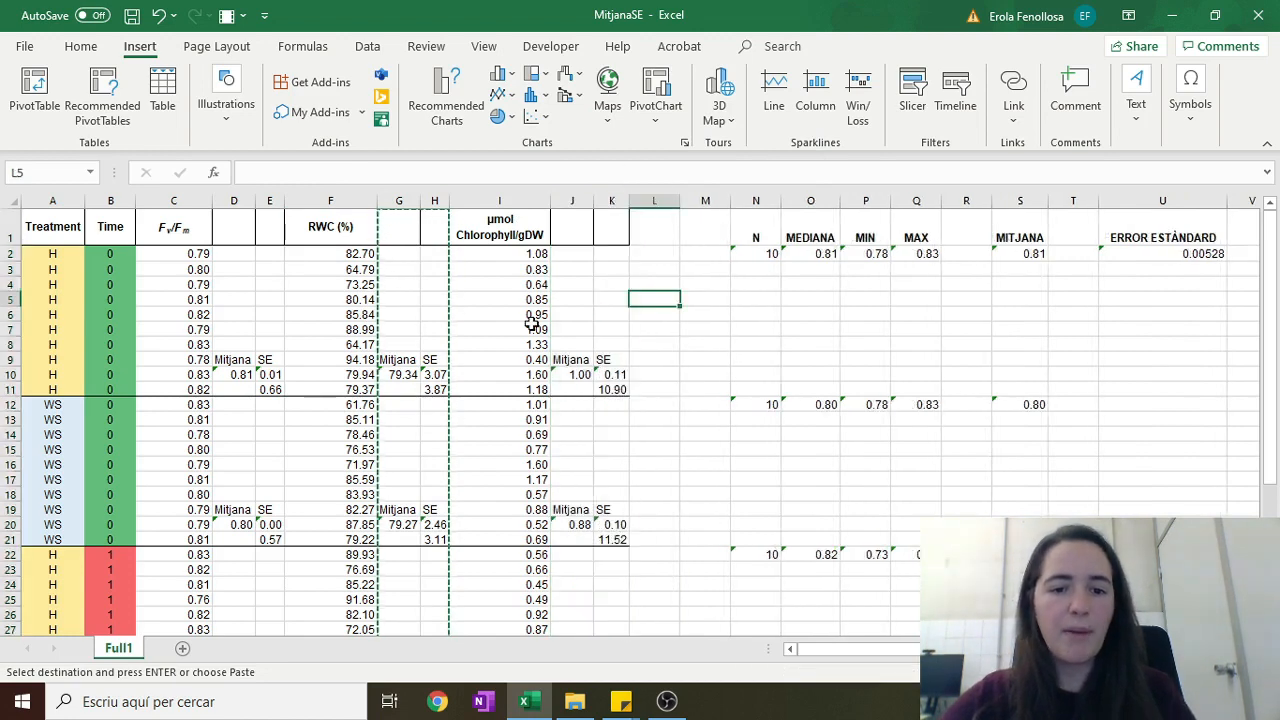
- Review the mean, SE and percentage results of every treatment group across the three variables, checking the SE formulas in H30 and K30
scroll(498, 399, "down", 2)
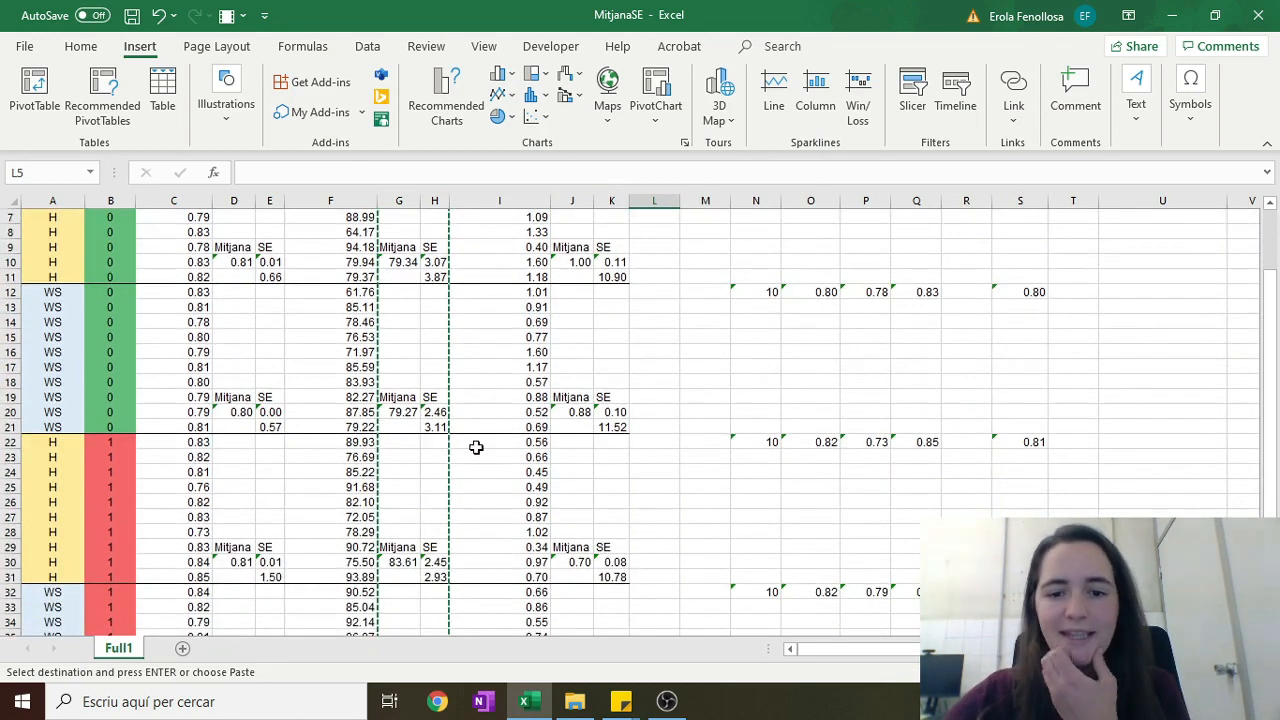
left_click(437, 427)
left_click(611, 427, "ctrl")
left_click(270, 427, "ctrl")
scroll(537, 447, "down", 2)
left_click(490, 471)
key("Right")
key("Right")
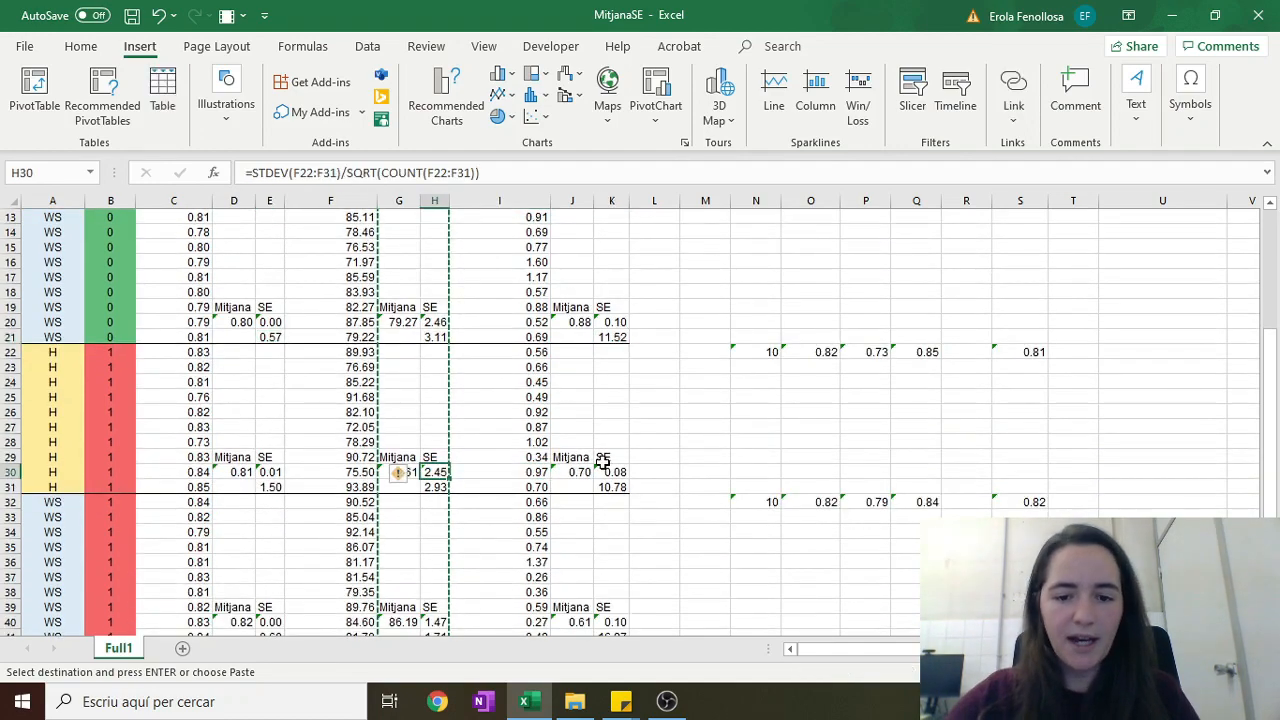
scroll(470, 472, "down", 2)
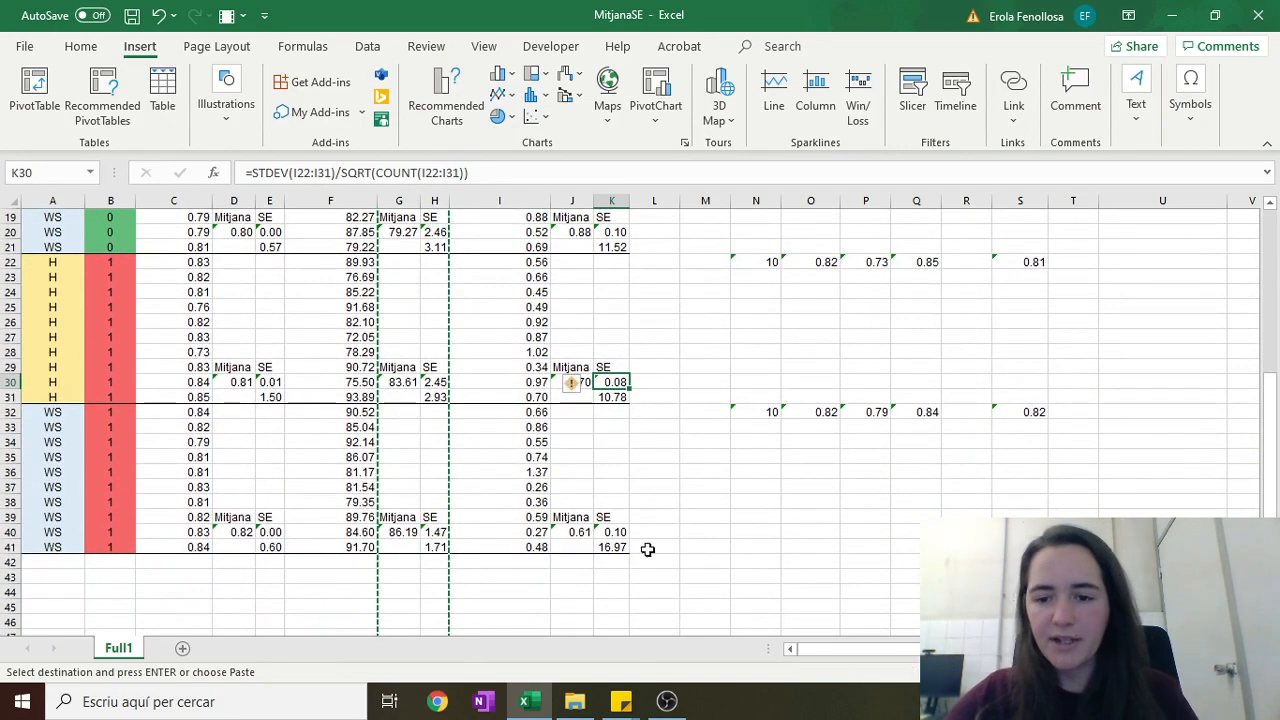
scroll(597, 548, "up", 6)
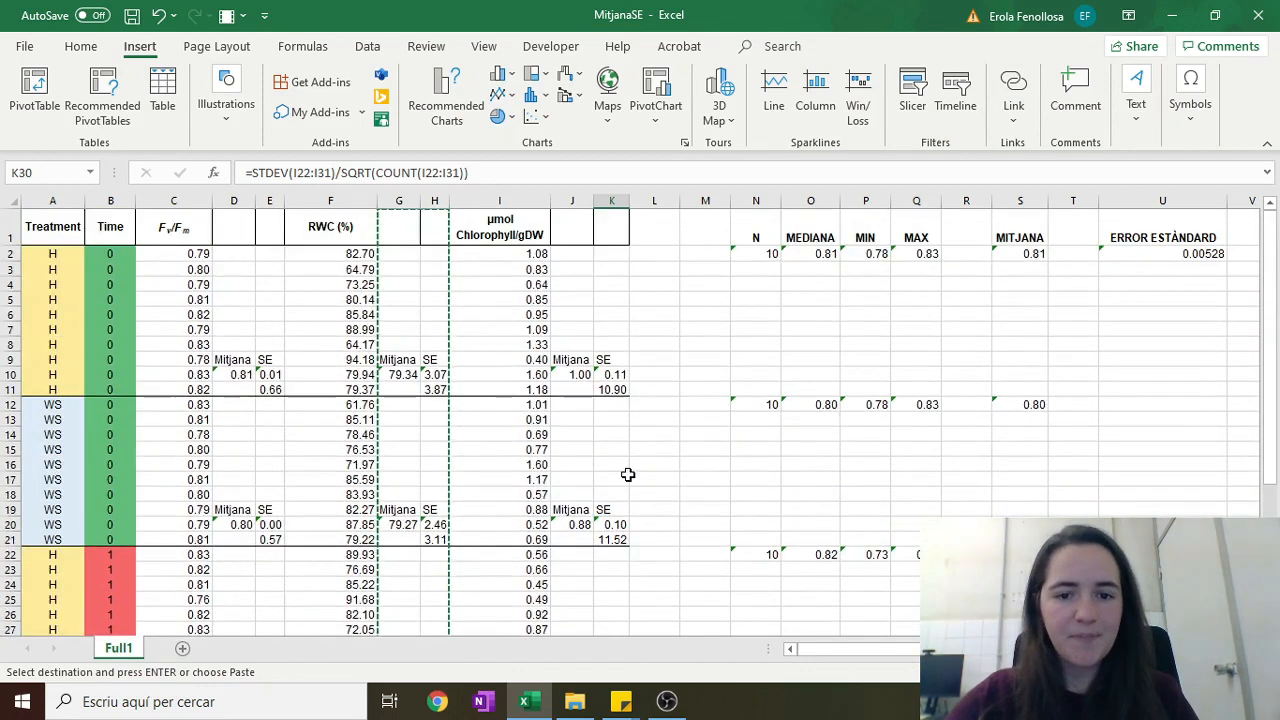
left_click(646, 440)
double_click(650, 437)
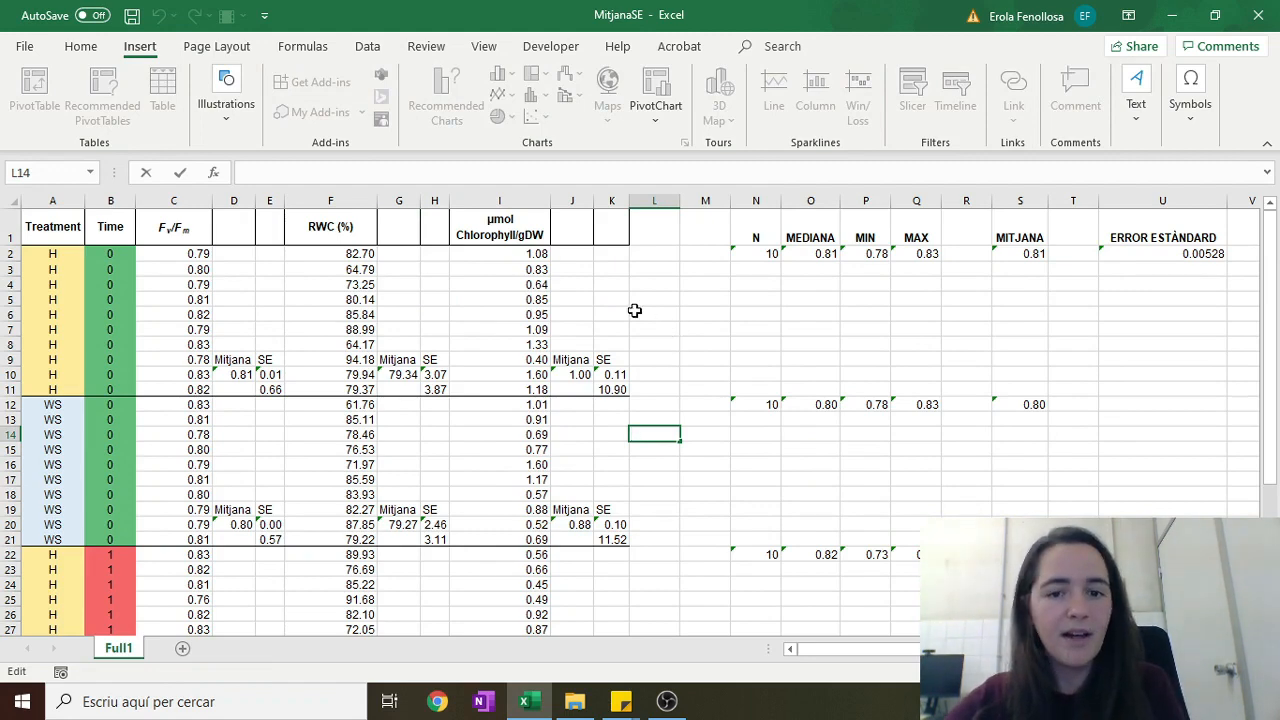
left_click(706, 238)
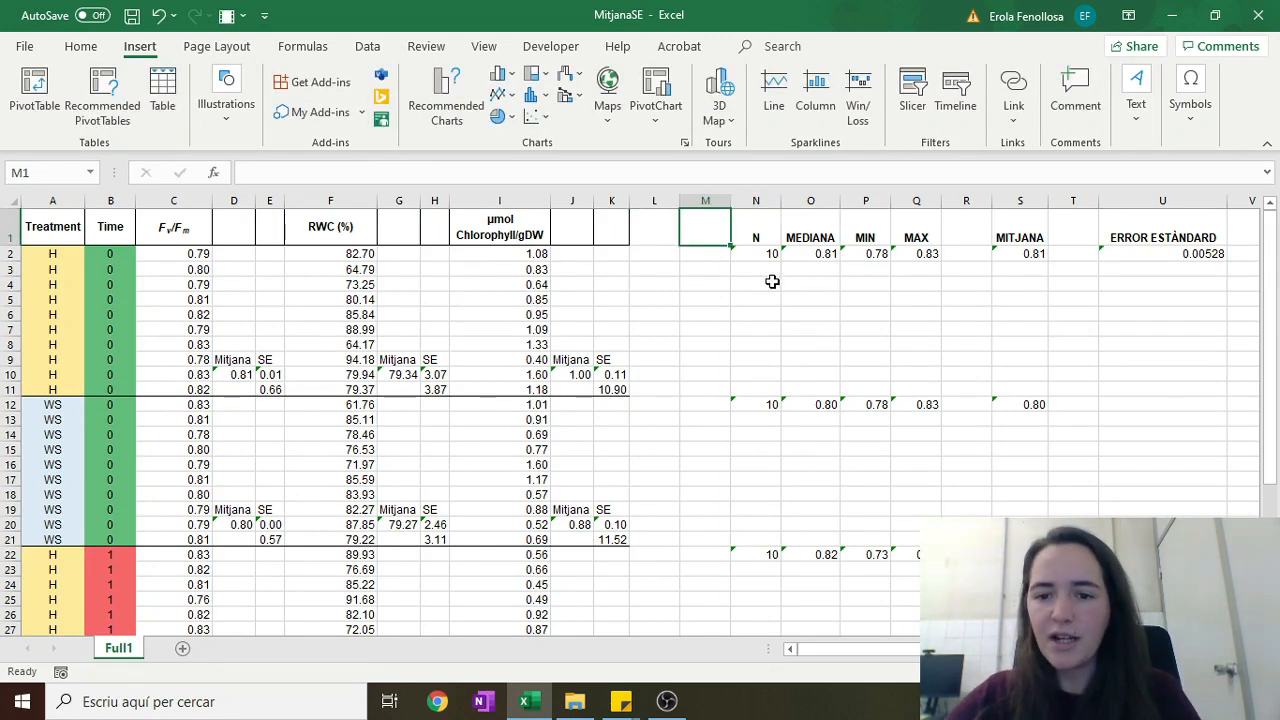
- Insert nine blank columns in front of the N statistics column to make room for a summary table
left_click(750, 193)
key("ctrl+plus")
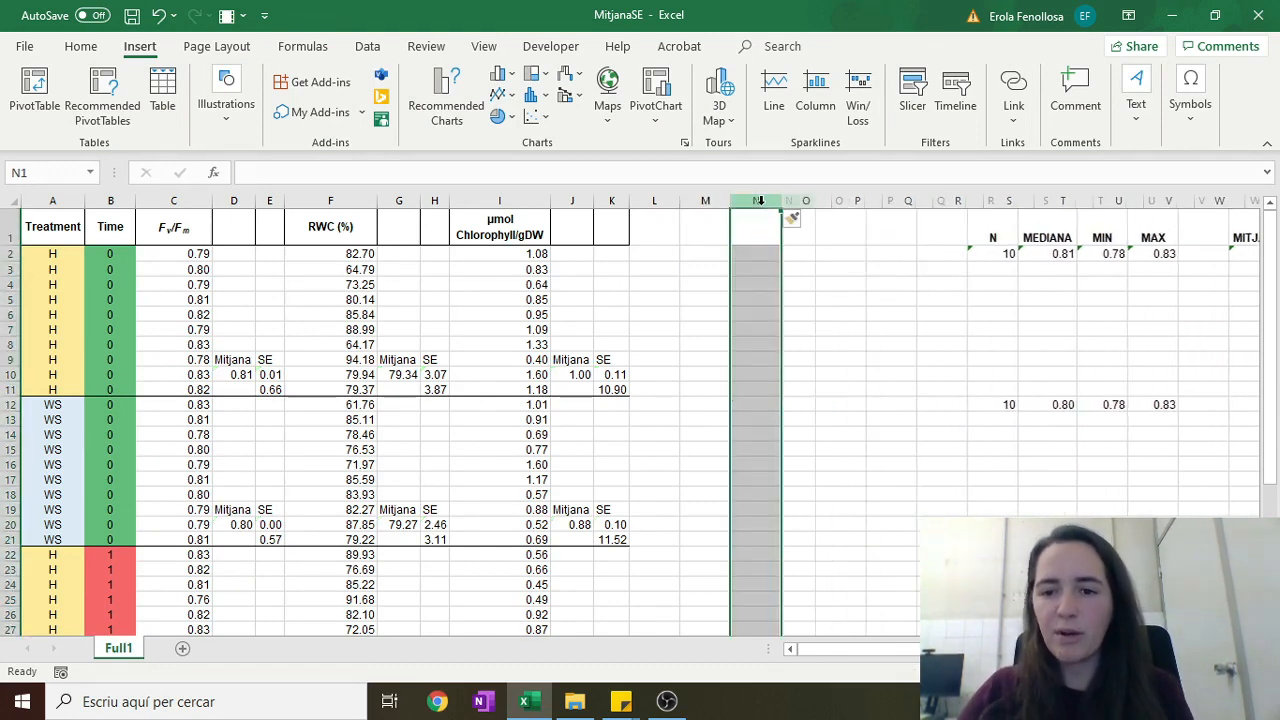
left_click(820, 262)
- Title the summary table "TAULA MITJANES Fv/Fm" in cell N1
left_click(757, 257)
key("Up")
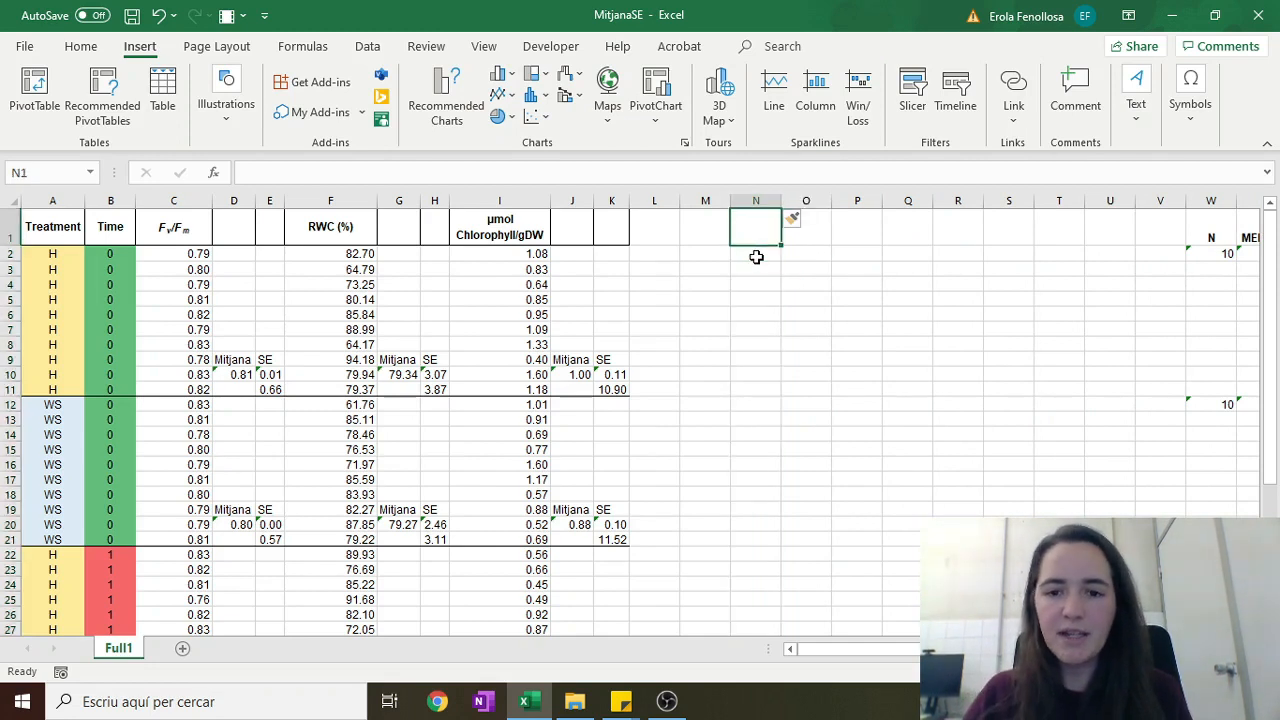
type("TAULA MITJAN")
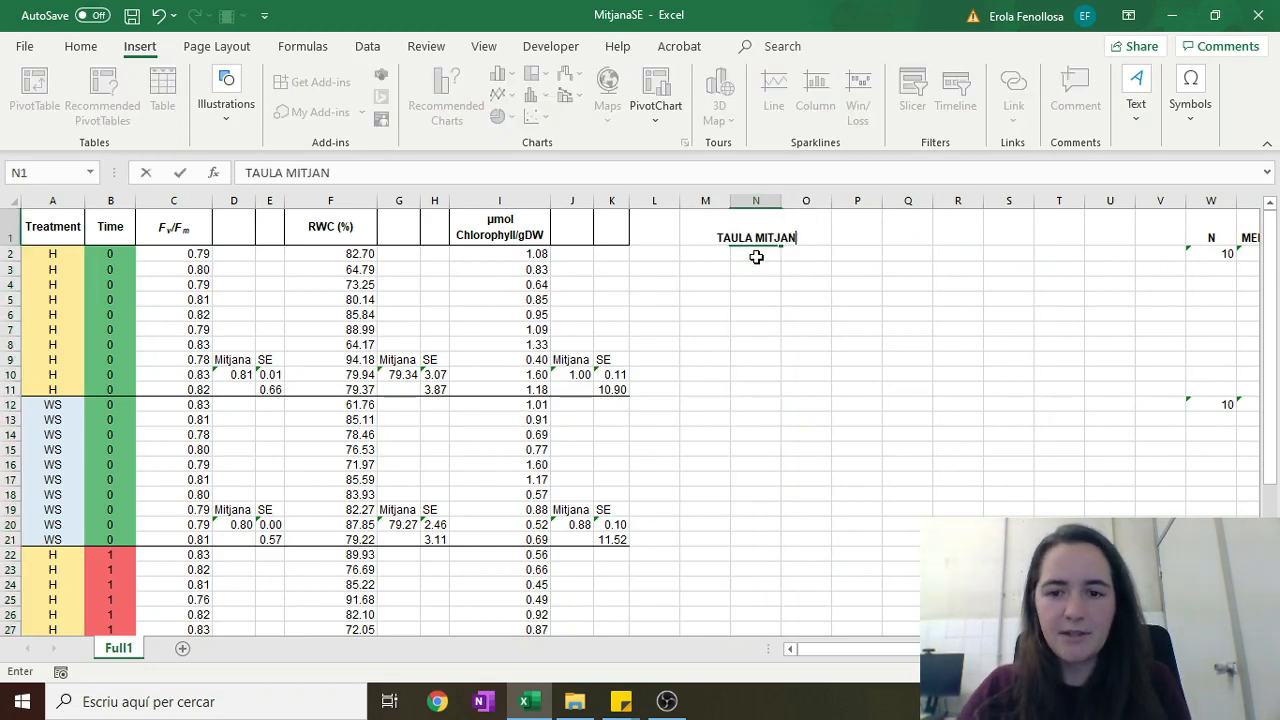
type("ES Fv/")
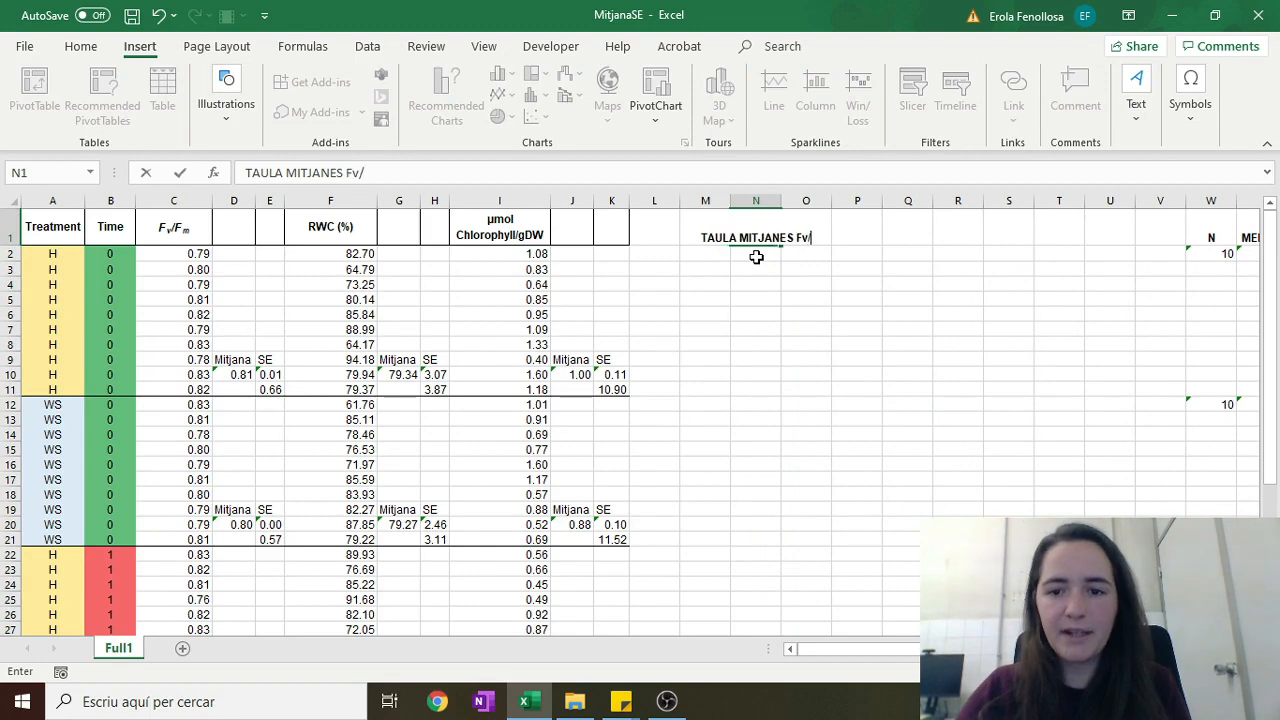
type("FM")
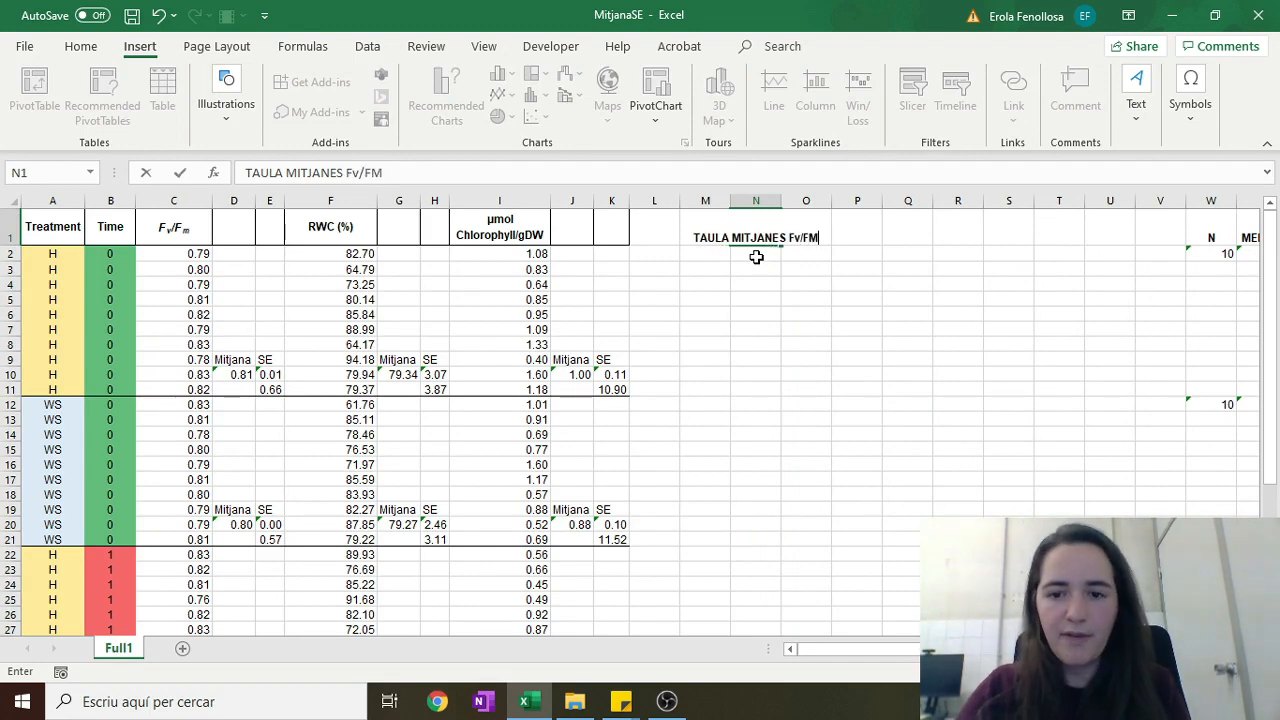
key("Return")
key("Up")
left_click(458, 177)
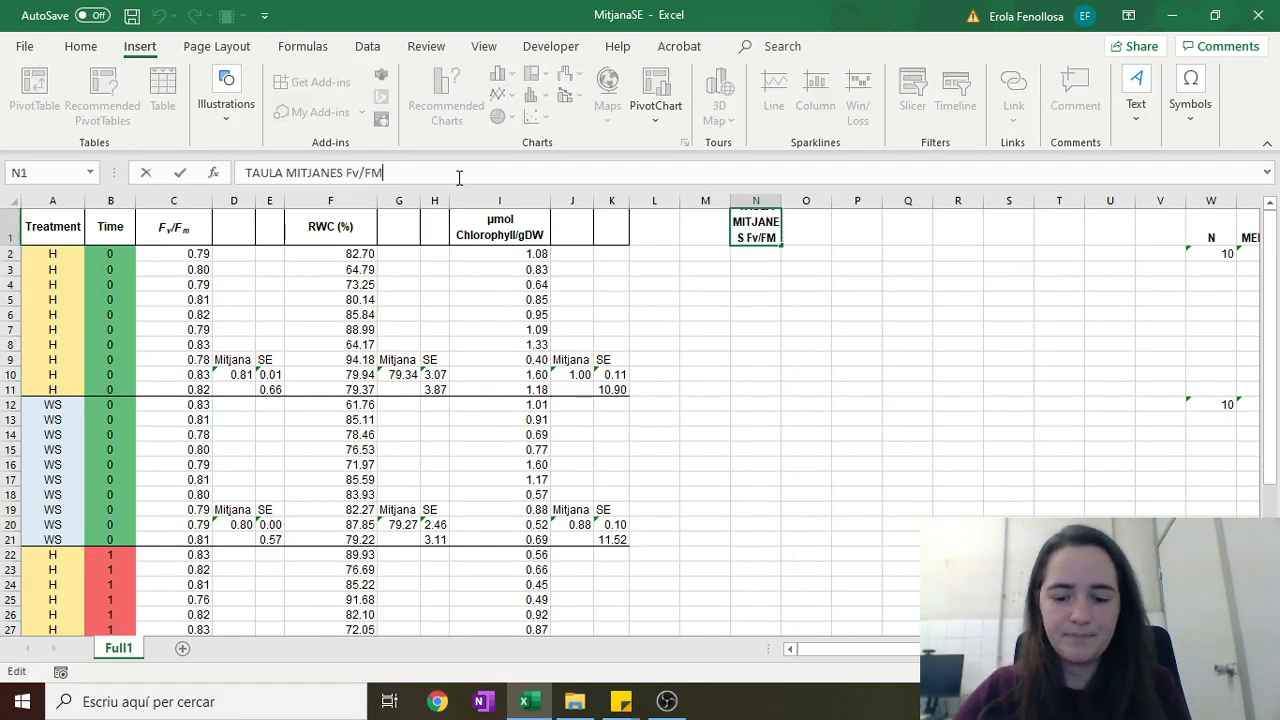
key("BackSpace")
type("m")
key("Return")
- Link N2 to the treatment in A10 and O2 to the time in B10
left_click(752, 270)
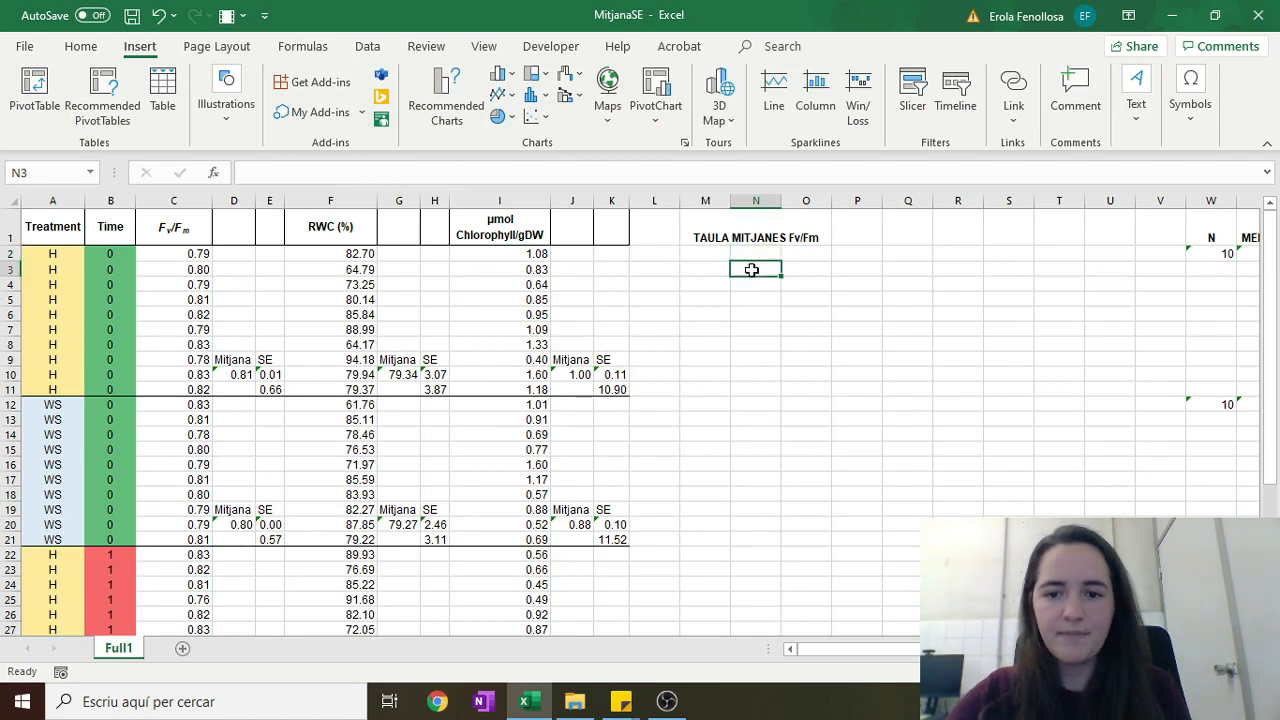
key("Up")
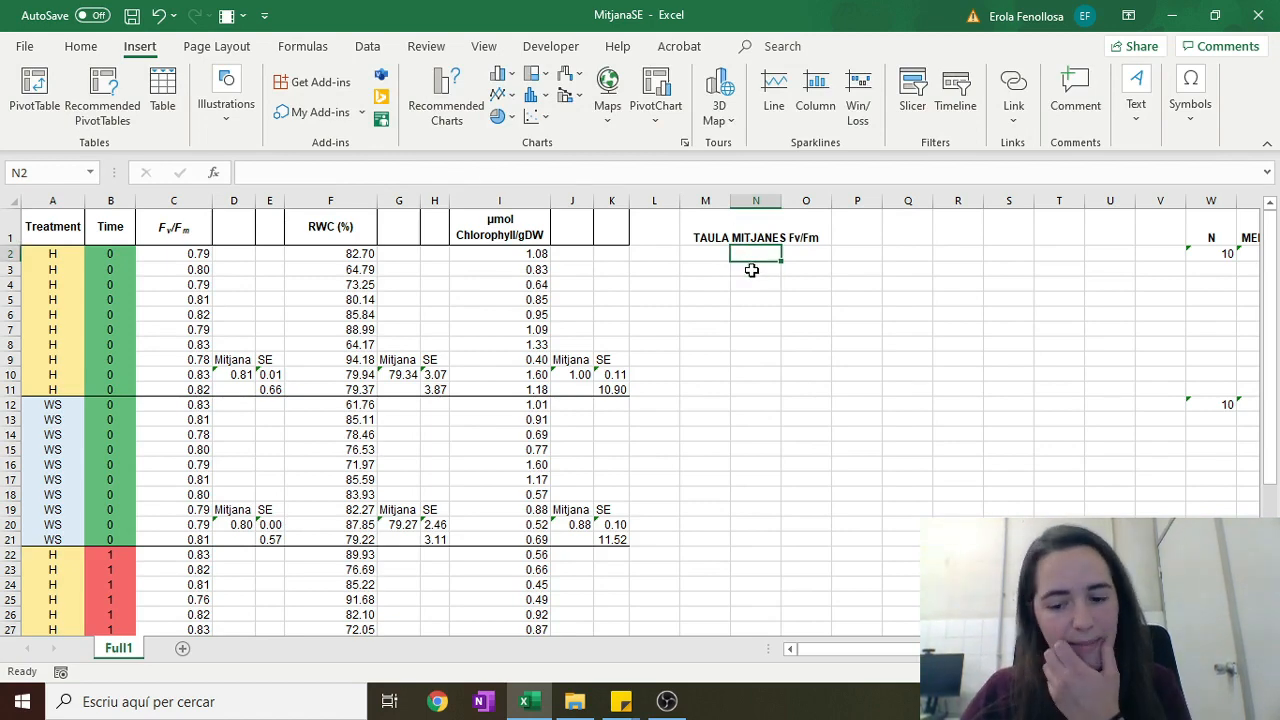
type("=")
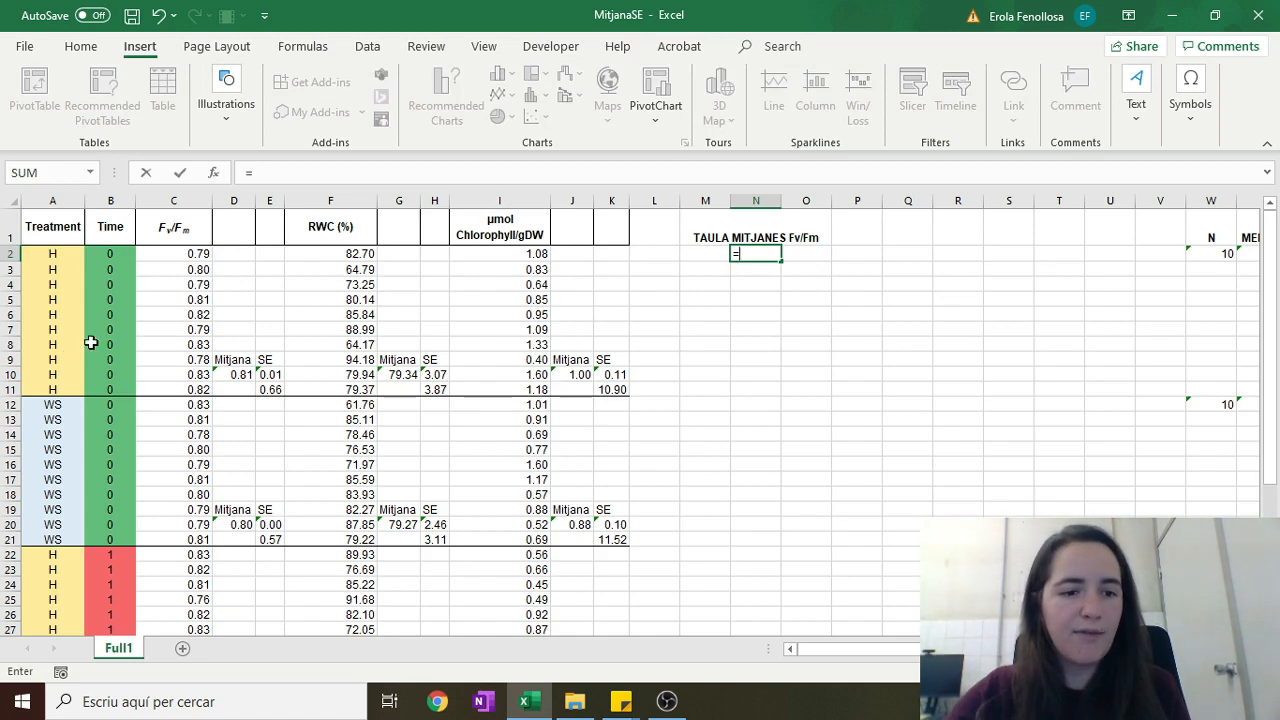
left_click(60, 359)
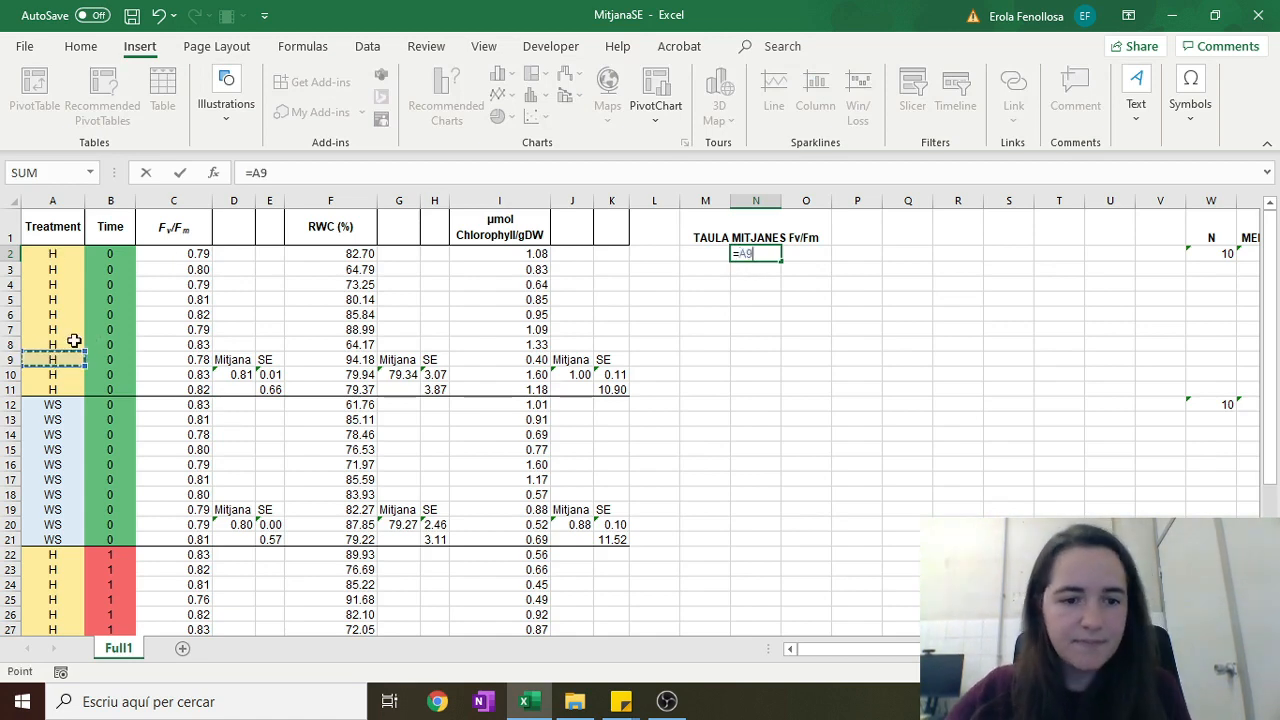
left_click(57, 377)
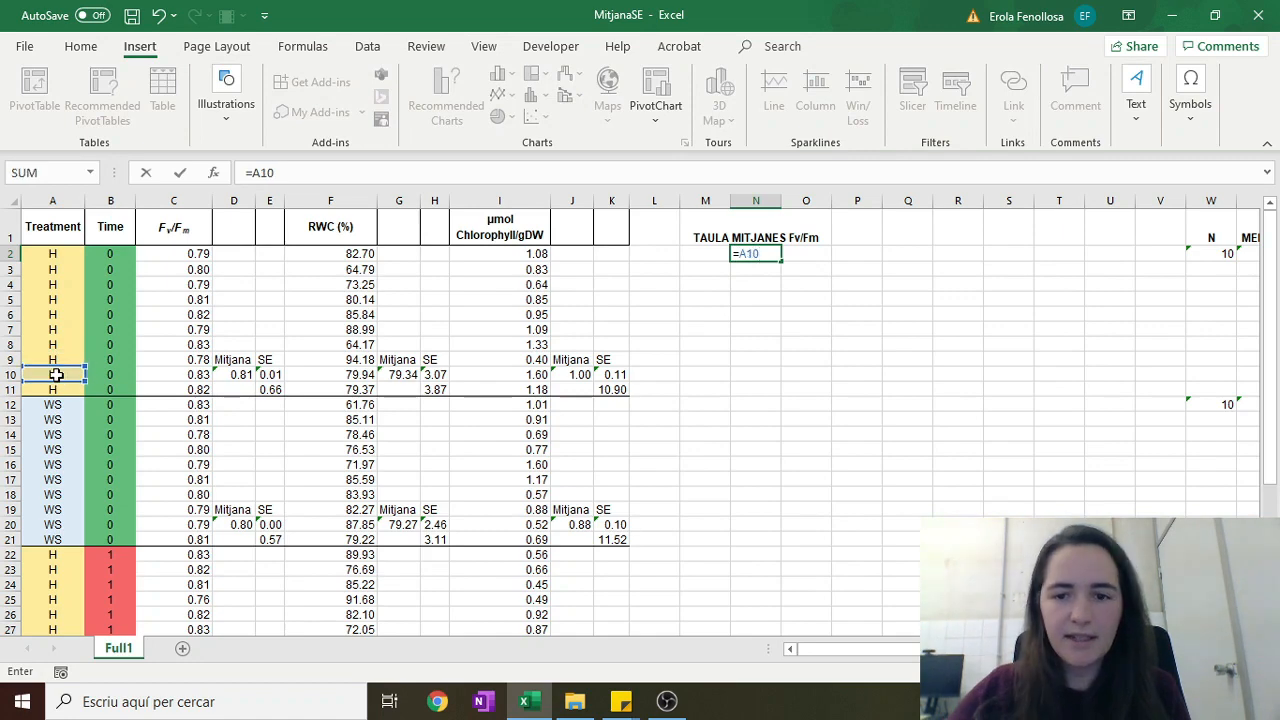
key("Return")
key("Up")
key("Right")
type("=")
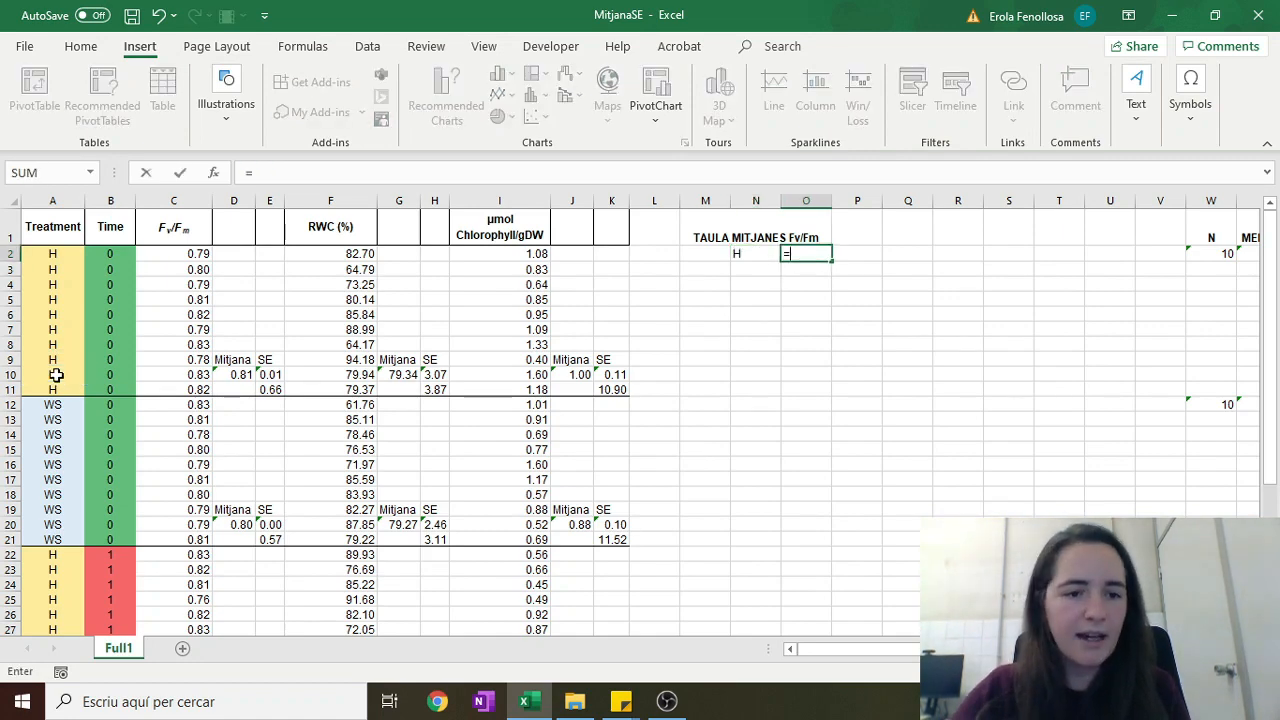
left_click(115, 374)
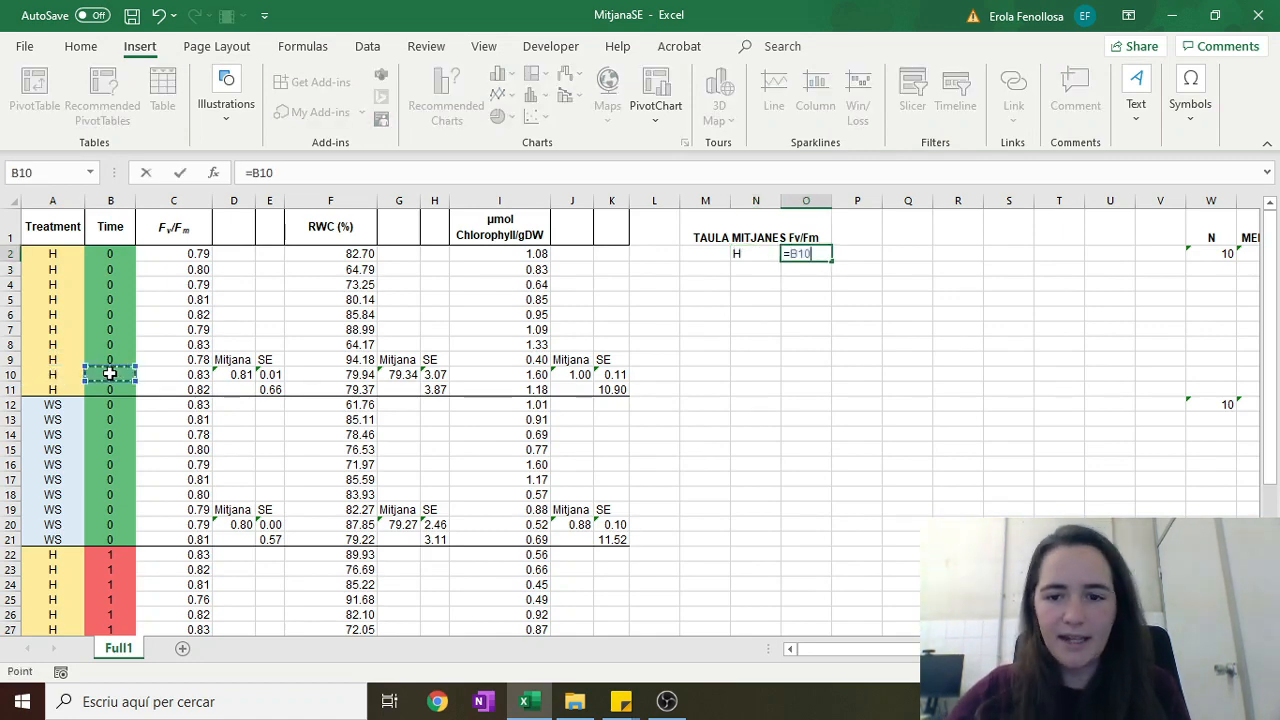
key("Return")
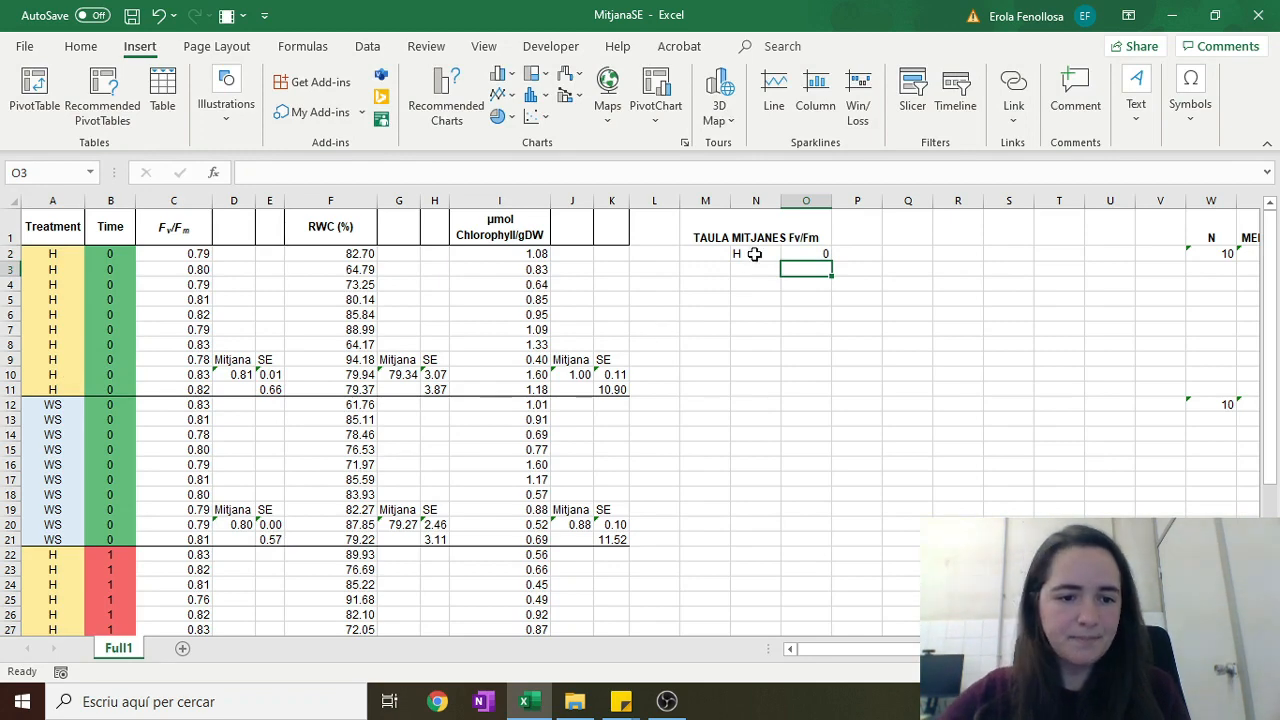
- Link P2 to the Fv/Fm mean in D10 and Q2 to its standard error in E10
left_click(847, 254)
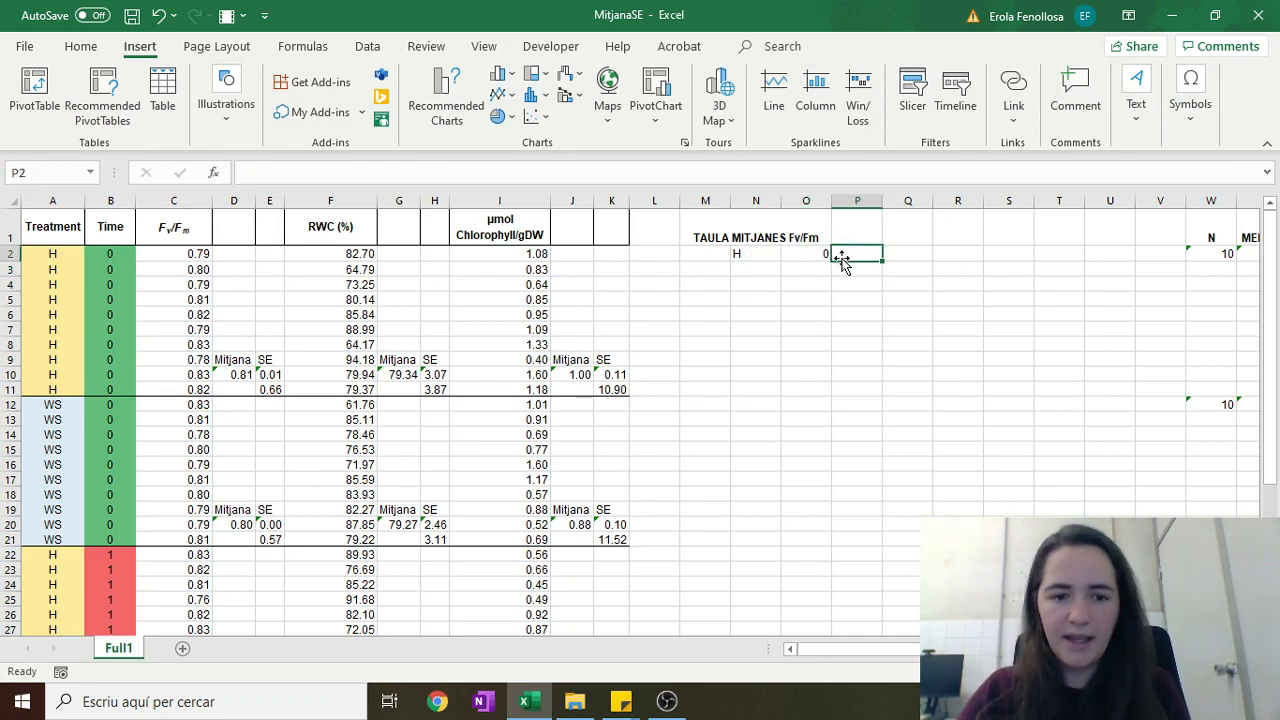
type("=")
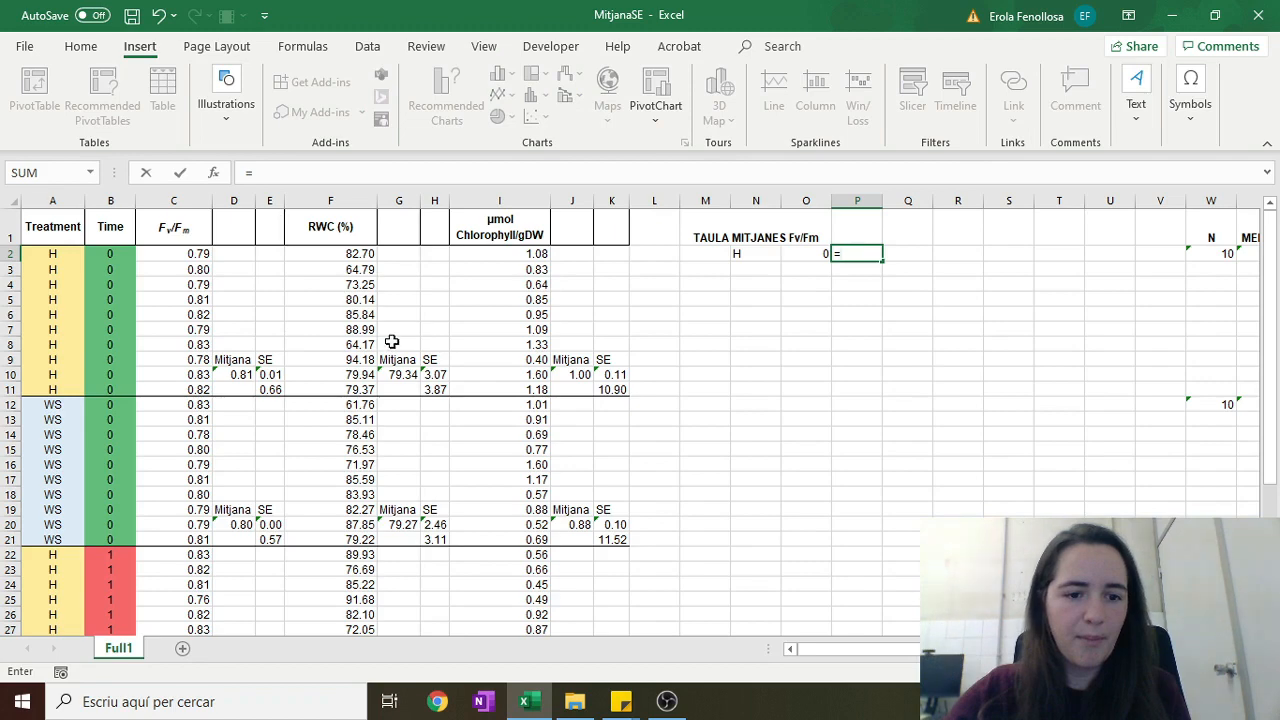
left_click(245, 374)
key("Tab")
type("?")
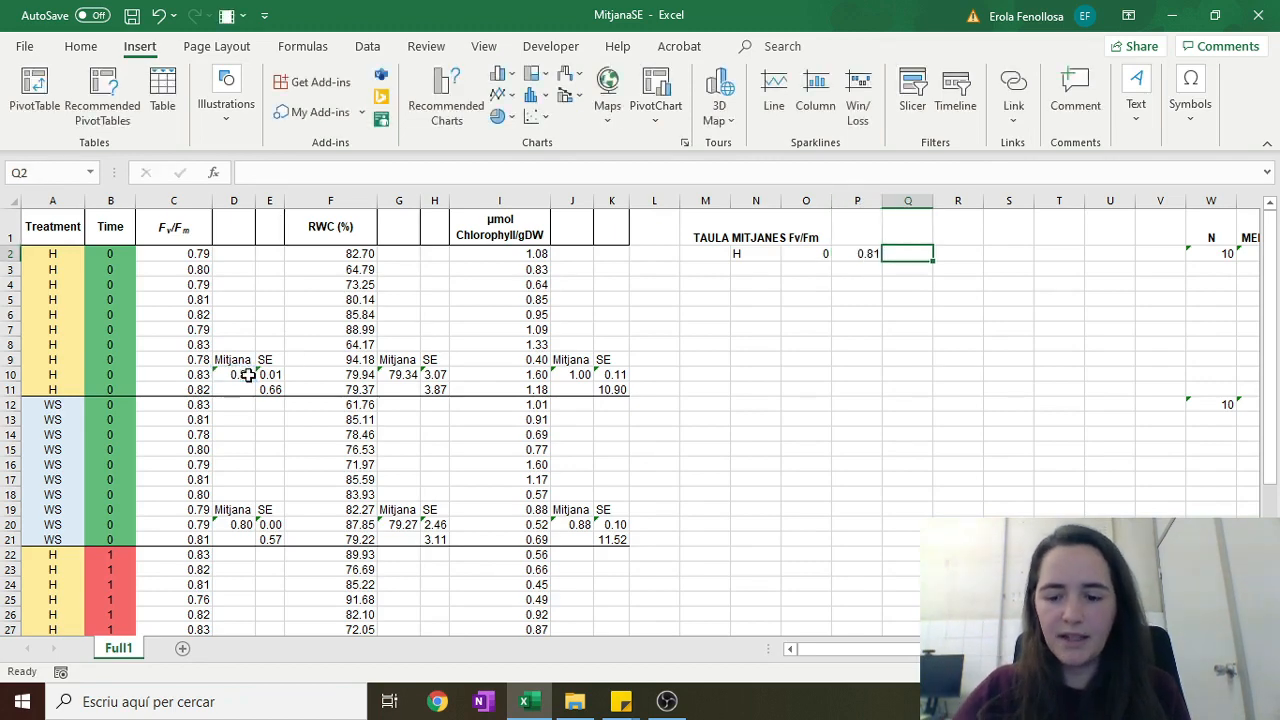
left_click(270, 374)
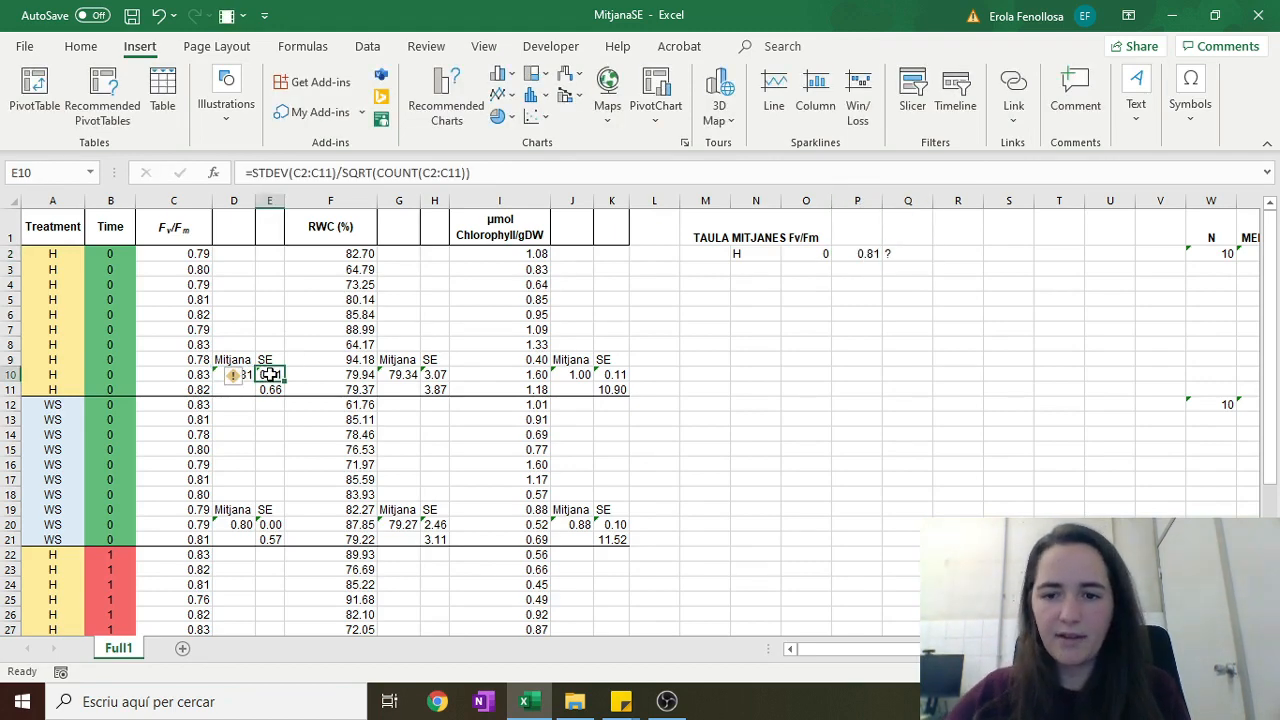
left_click(899, 254)
left_click(519, 168)
type("=")
left_click(264, 373)
key("Return")
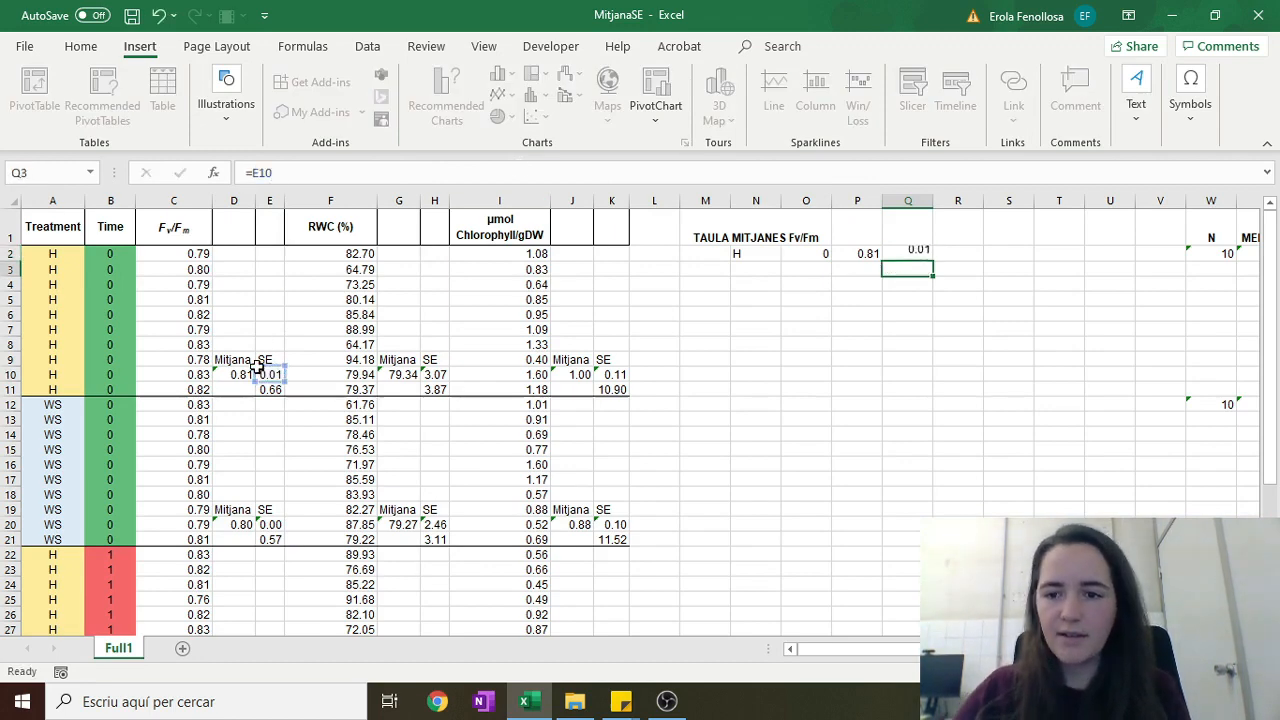
- Link R2 to the Fv/Fm percentage error in E11
key("Up")
key("Right")
type("=")
left_click(273, 392)
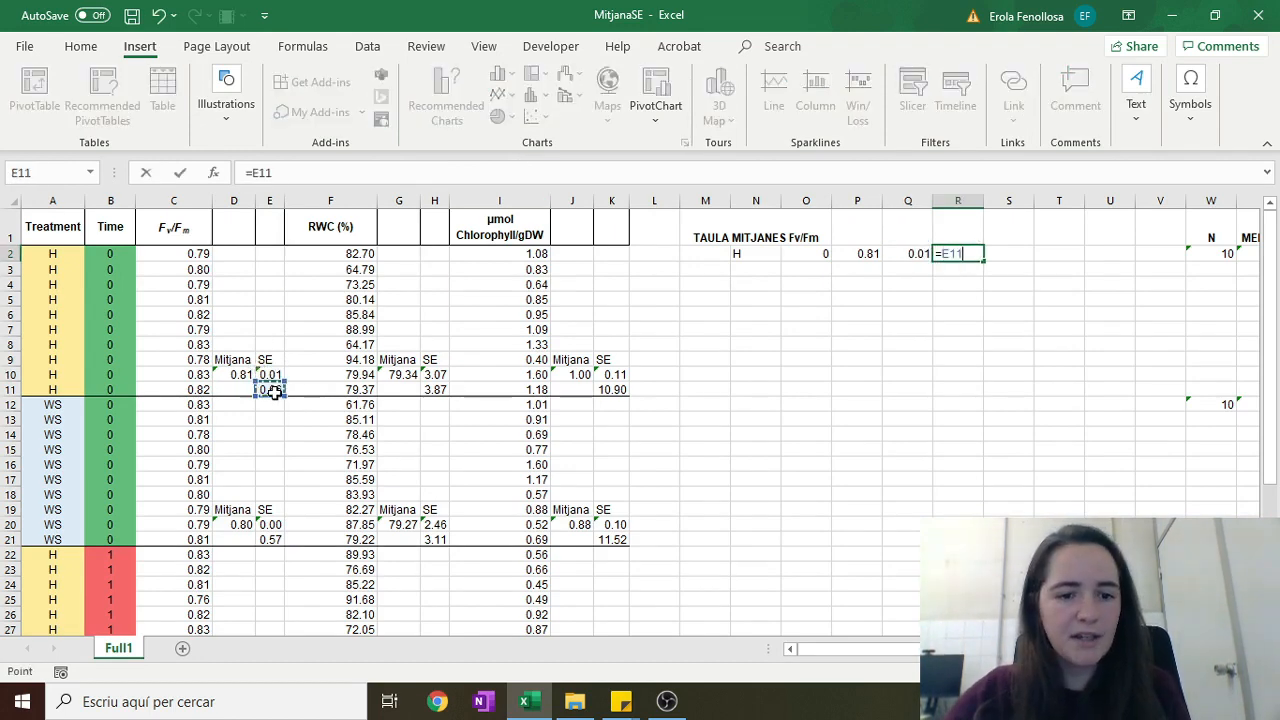
key("Return")
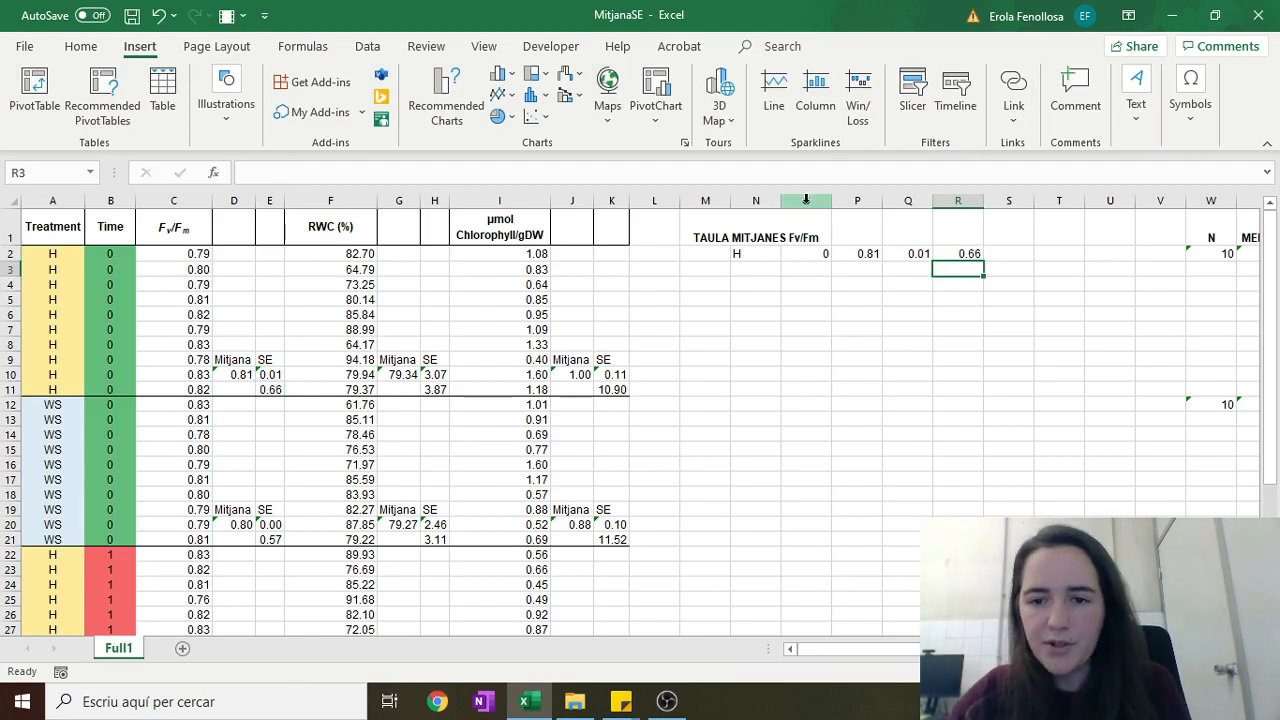
- Enter the headings "Mitjana", "SE" and "CV(%)" in P1:R1 above the linked values
left_click(850, 237)
type("Mitjana")
key("Return")
key("Right")
key("Up")
type("SE")
key("Return")
key("Up")
key("Right")
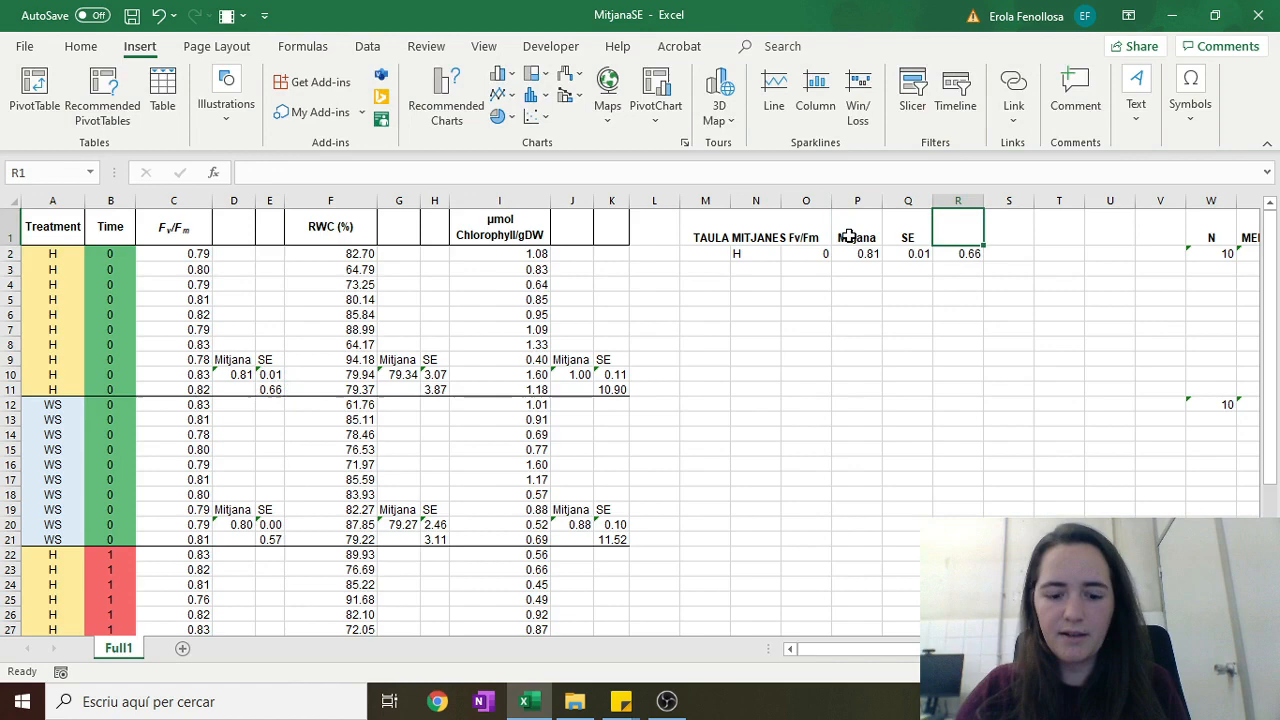
type("CV(")
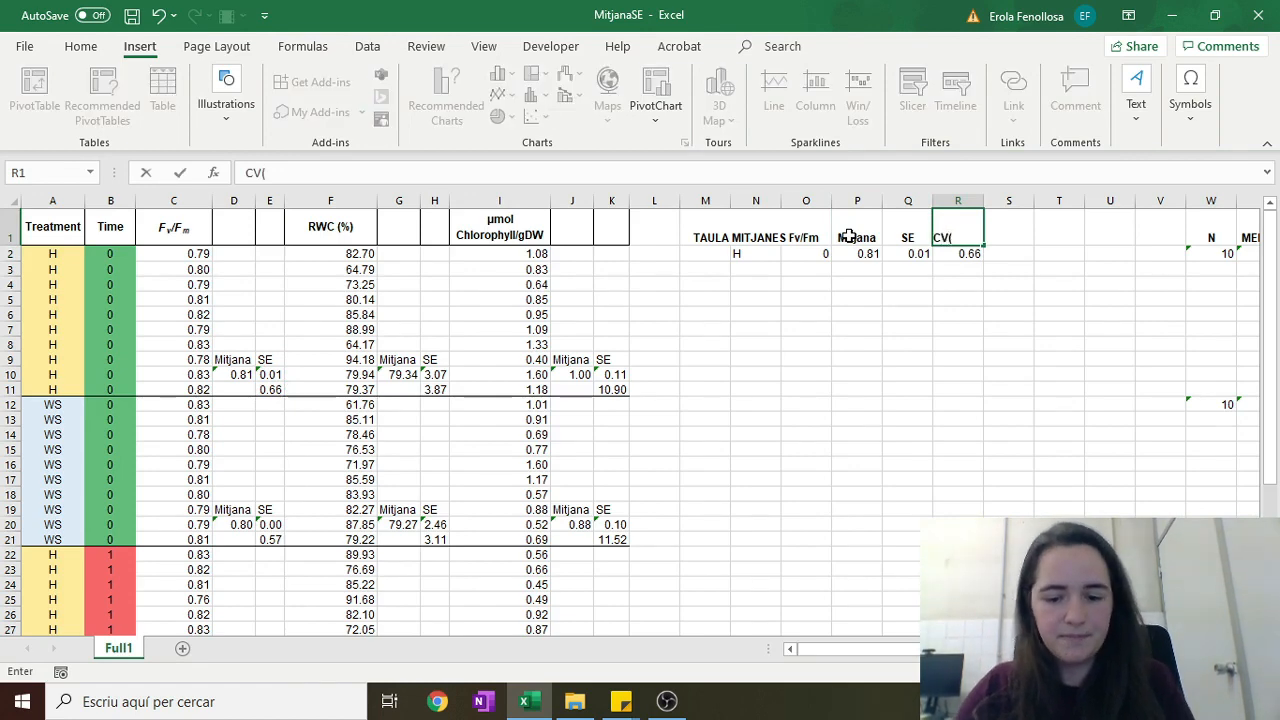
key("Return")
key("Return")
left_click(856, 354)
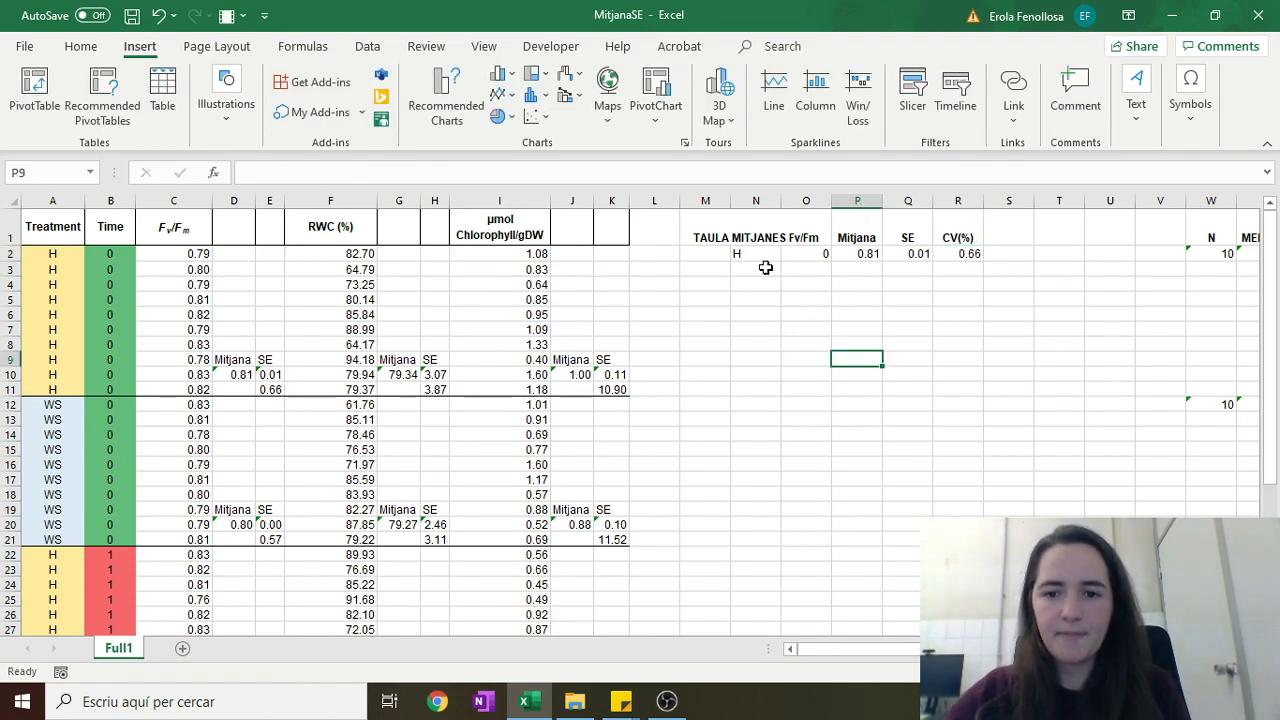
- Move the table title to M2, the headings to P3:R3 and the linked values to N4:R4
left_click(766, 238)
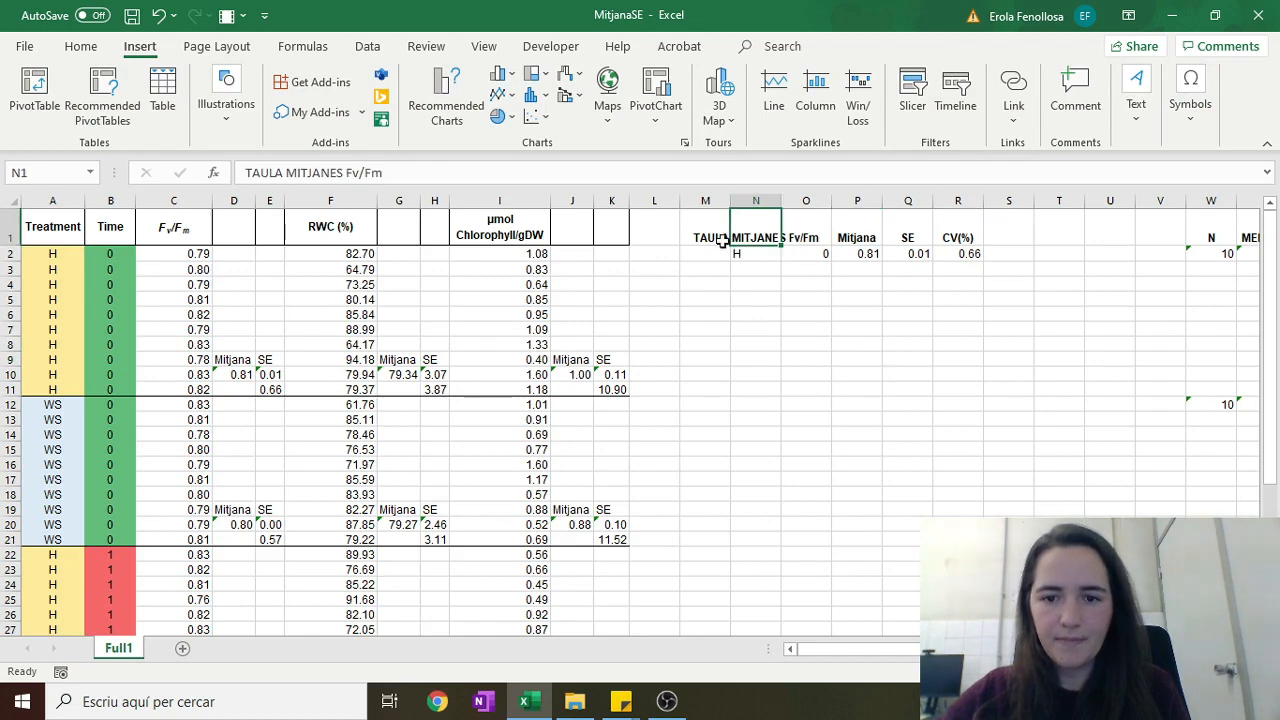
left_click_drag(950, 258, 716, 254)
left_click(770, 268)
left_click(717, 269)
left_click(768, 269)
left_click(720, 268)
left_click(768, 269)
left_click(769, 270)
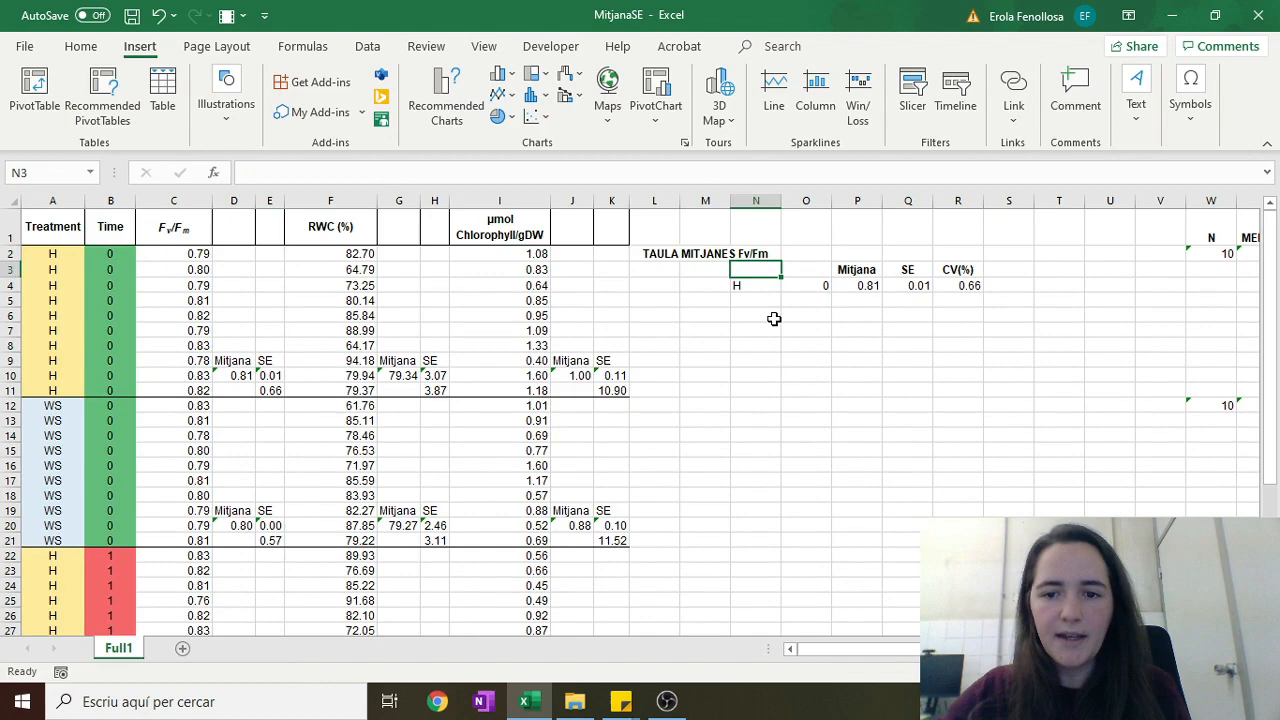
- Enter the headings "Treatment" in N3 and "Time" in O3
type("Treatment")
key("Right")
type("Time")
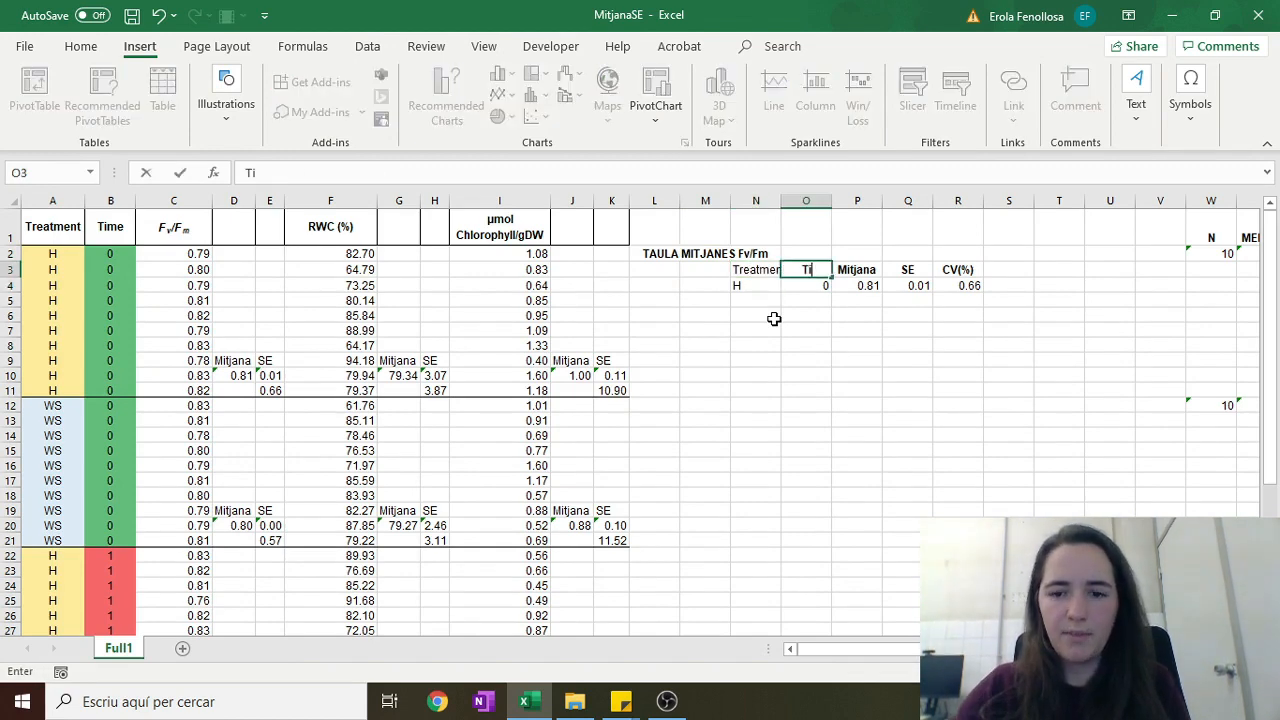
key("Return")
left_click(758, 271)
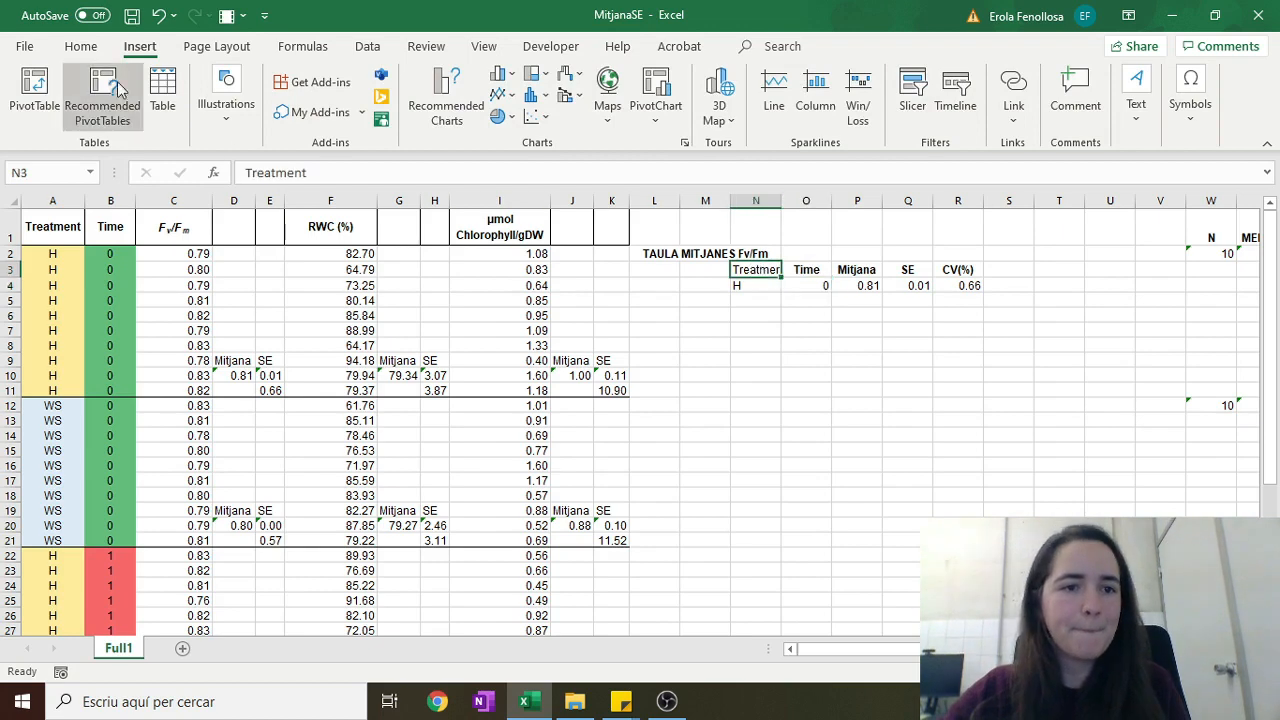
left_click(855, 343)
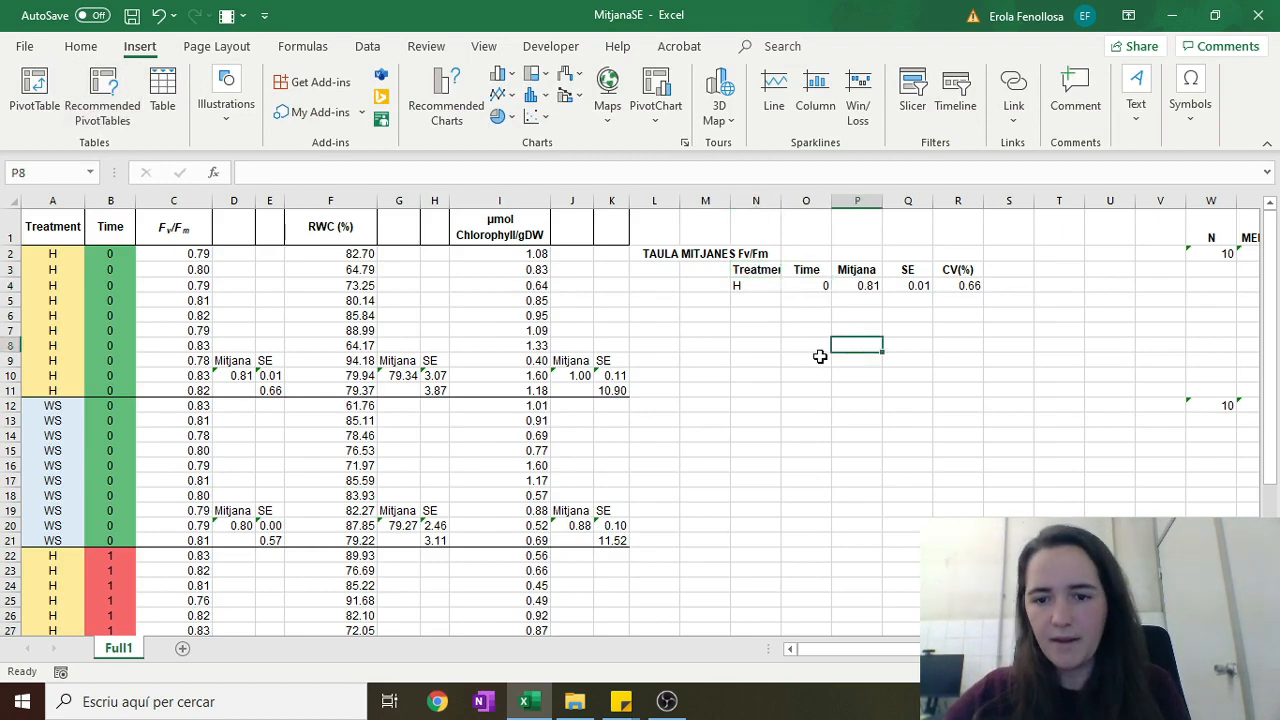
- Fit column N to its contents and copy the linked row N4:R4 to N16:R16, checking the reference in P16
double_click(782, 200)
left_click(796, 303)
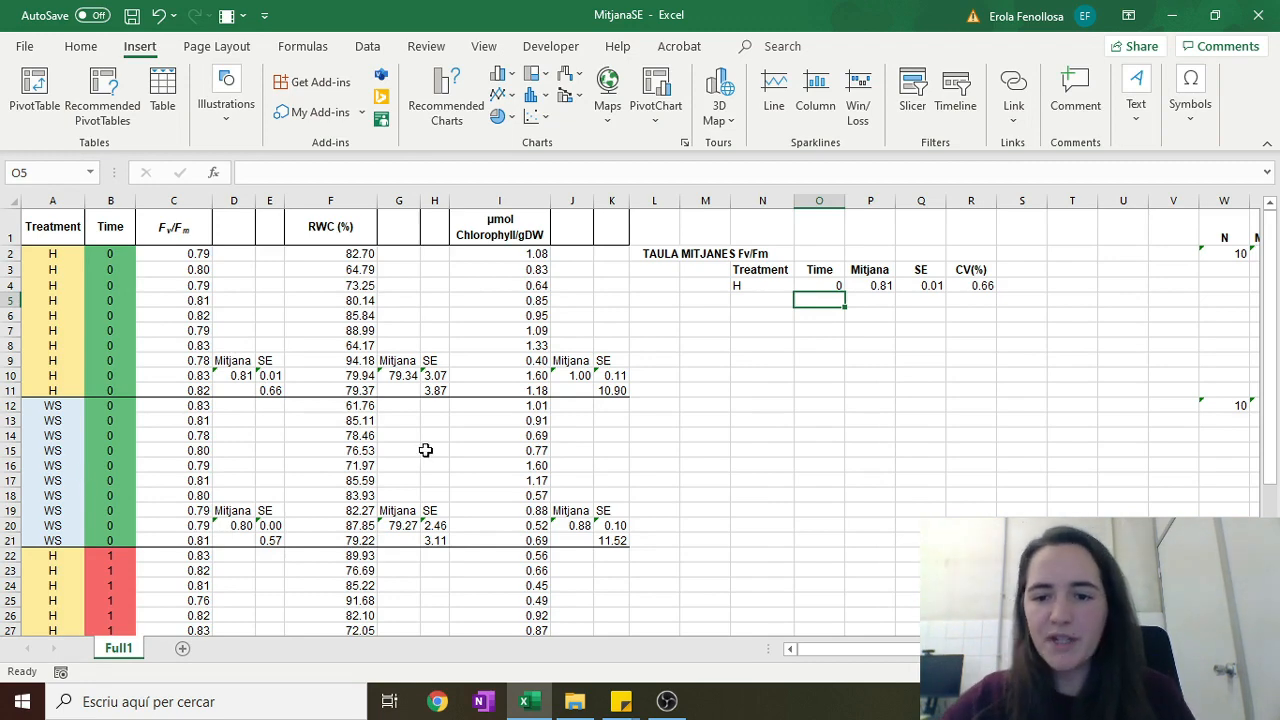
left_click_drag(770, 287, 971, 287)
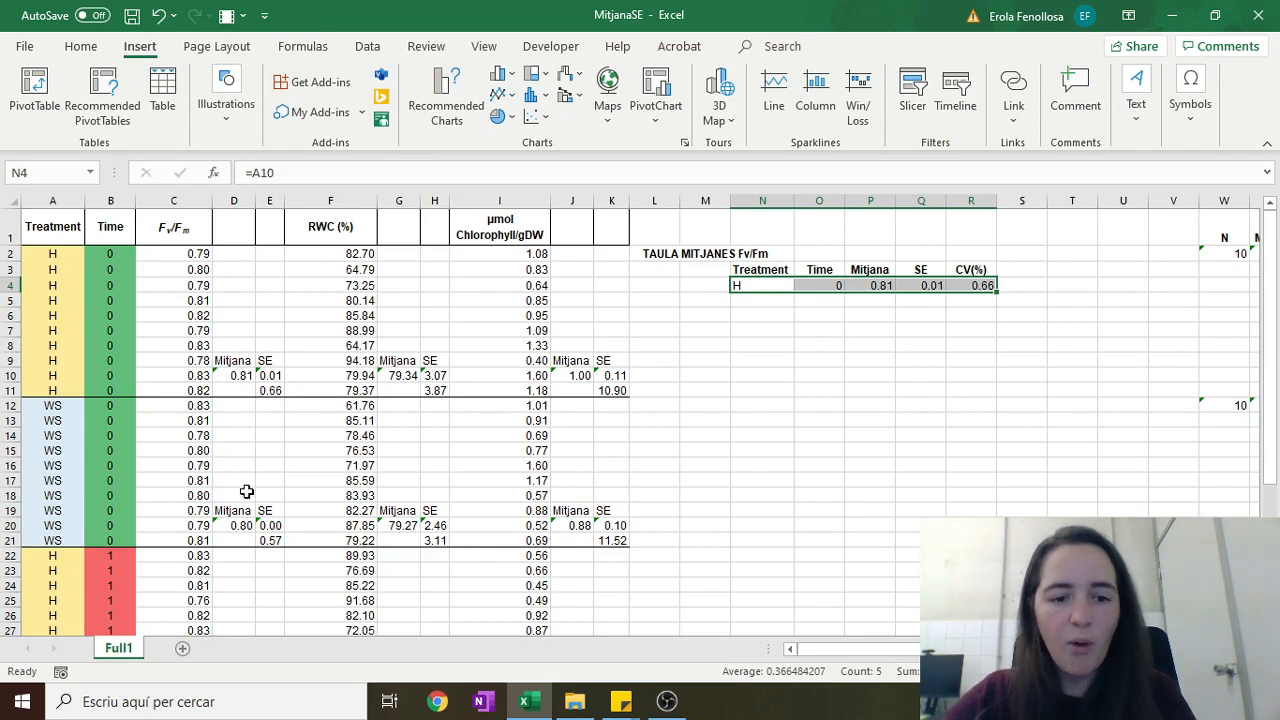
key("ctrl+c")
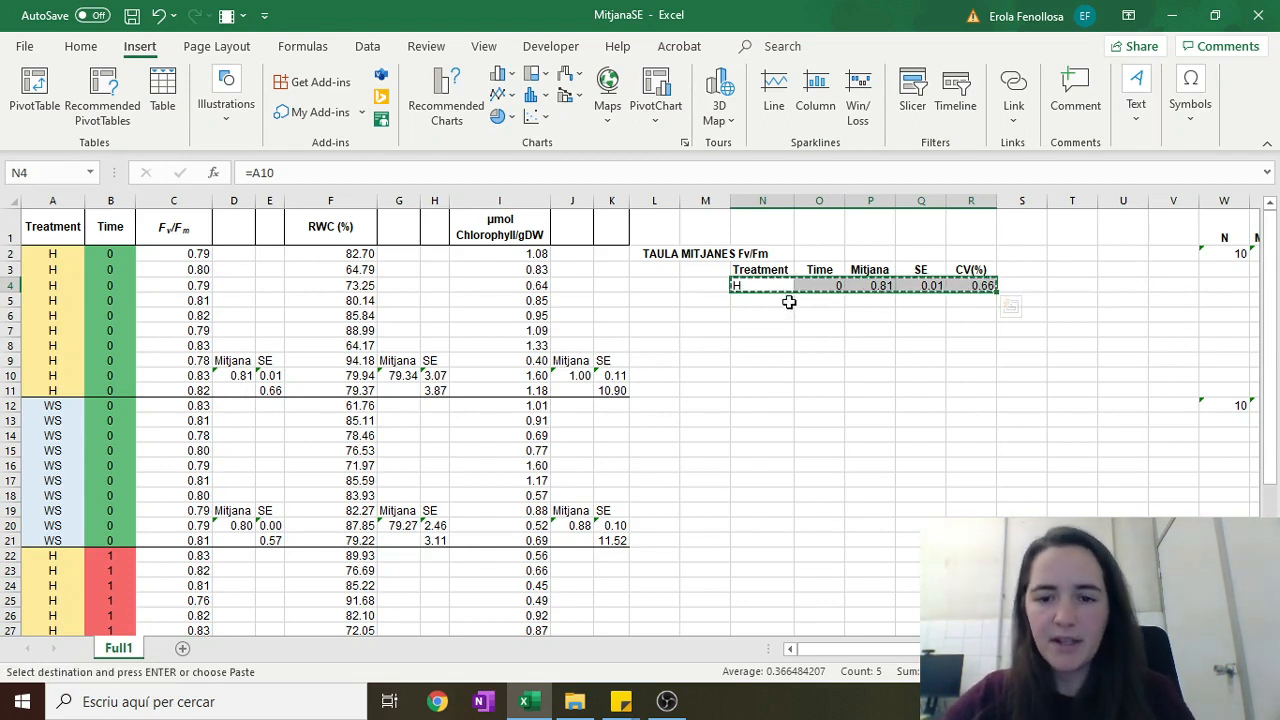
left_click(770, 464)
key("ctrl+v")
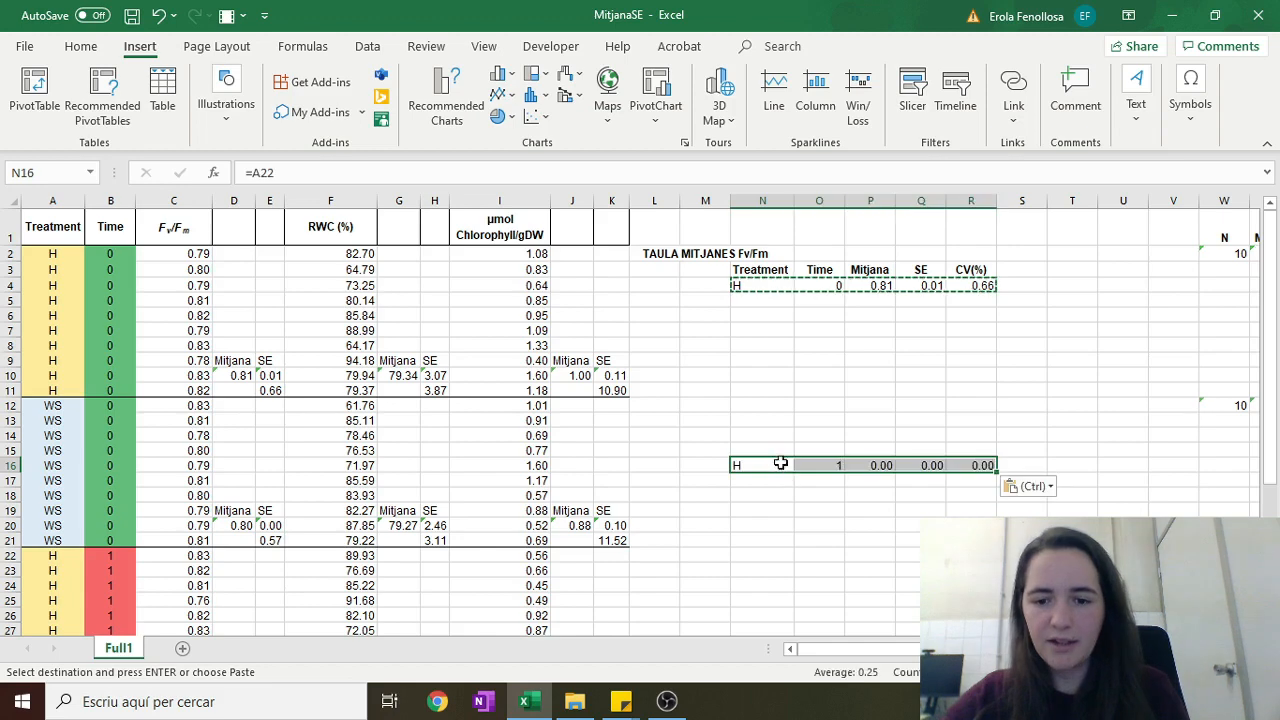
left_click(868, 466)
double_click(868, 466)
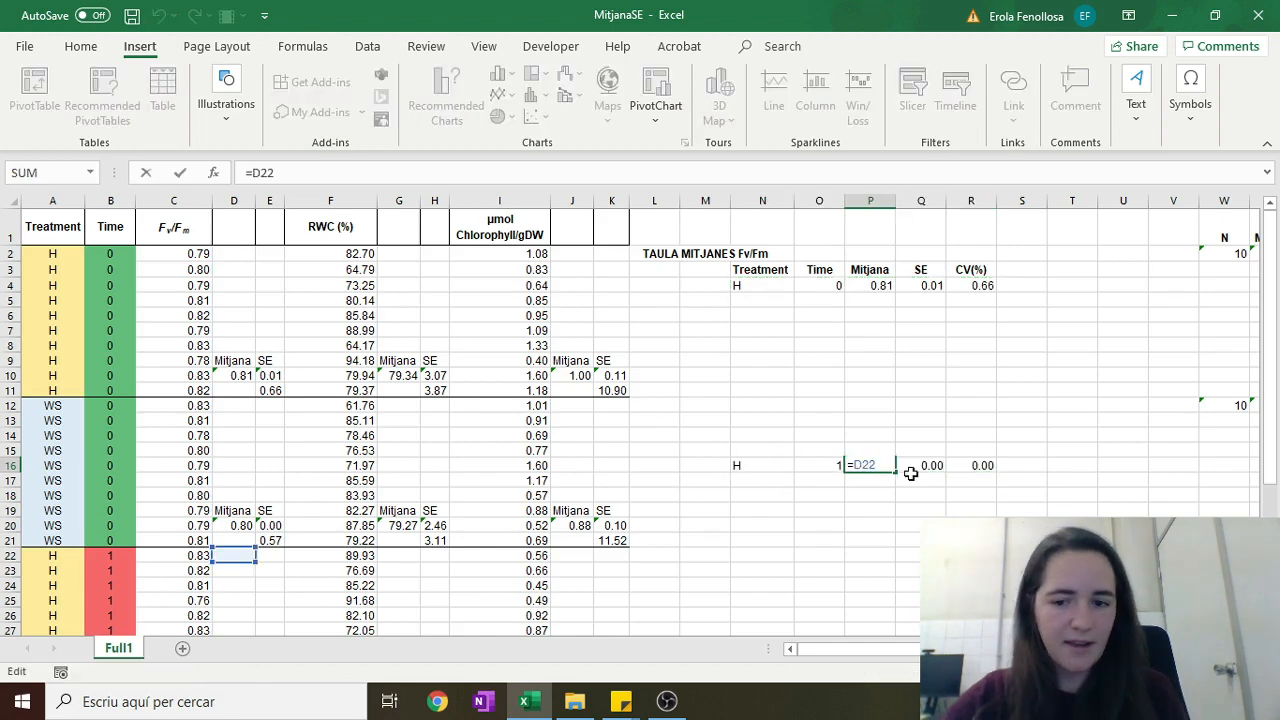
key("Return")
- Copy N16:R16 to N14:R14 and clear the extra row N16:R16
left_click_drag(762, 466, 977, 464)
key("ctrl+c")
left_click(772, 436)
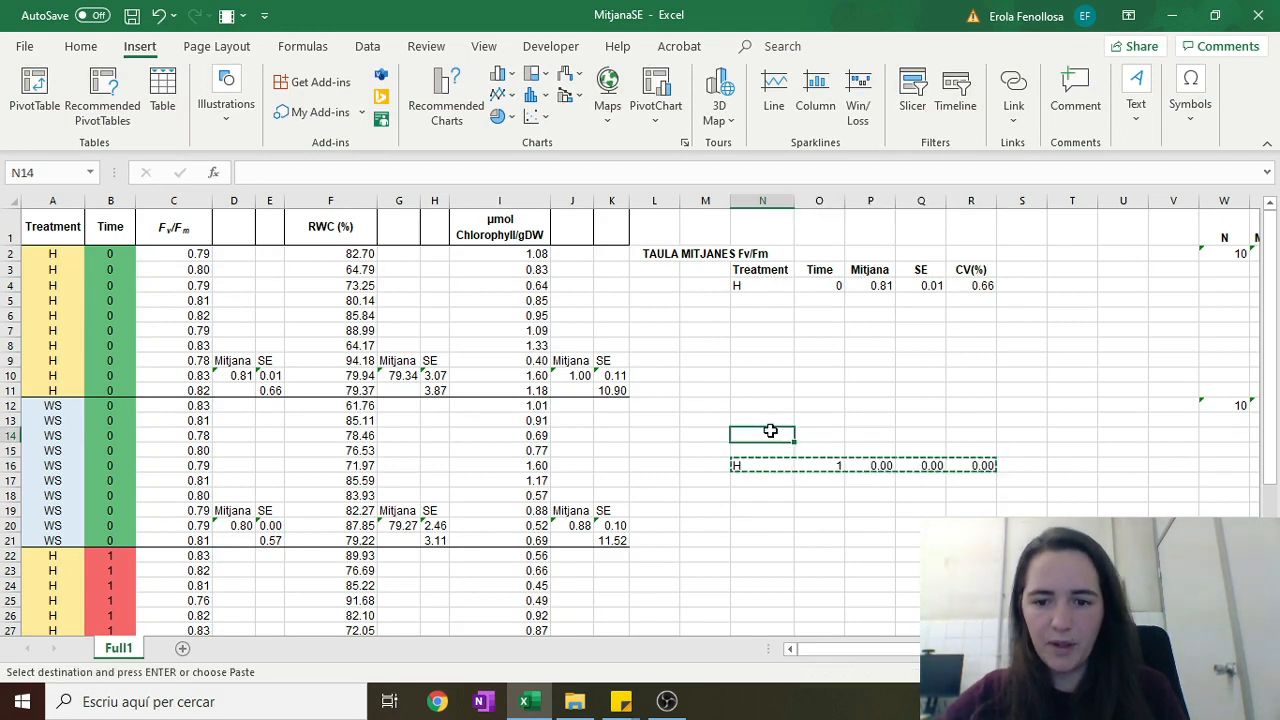
key("ctrl+v")
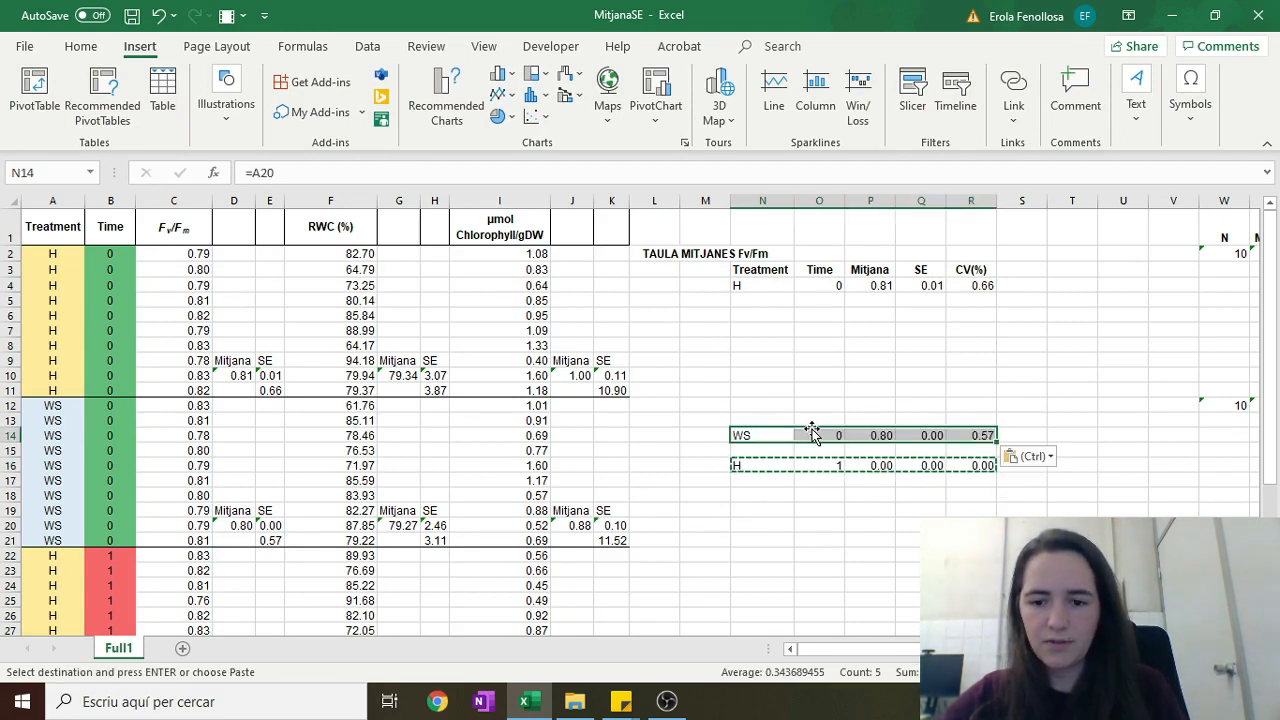
left_click_drag(760, 466, 957, 477)
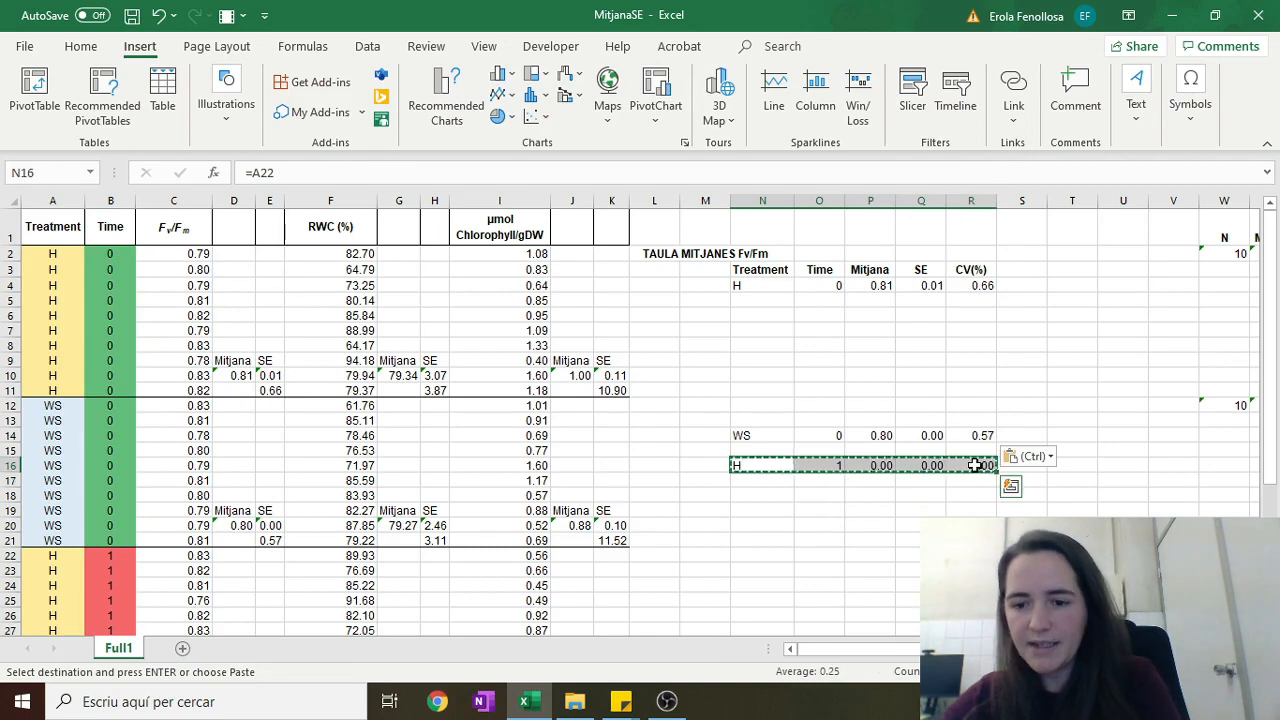
key("Delete")
- Check which source cells the treatment in N14 and the mean in P14 refer to
left_click(823, 436)
left_click(769, 437)
type("=")
left_click(52, 525)
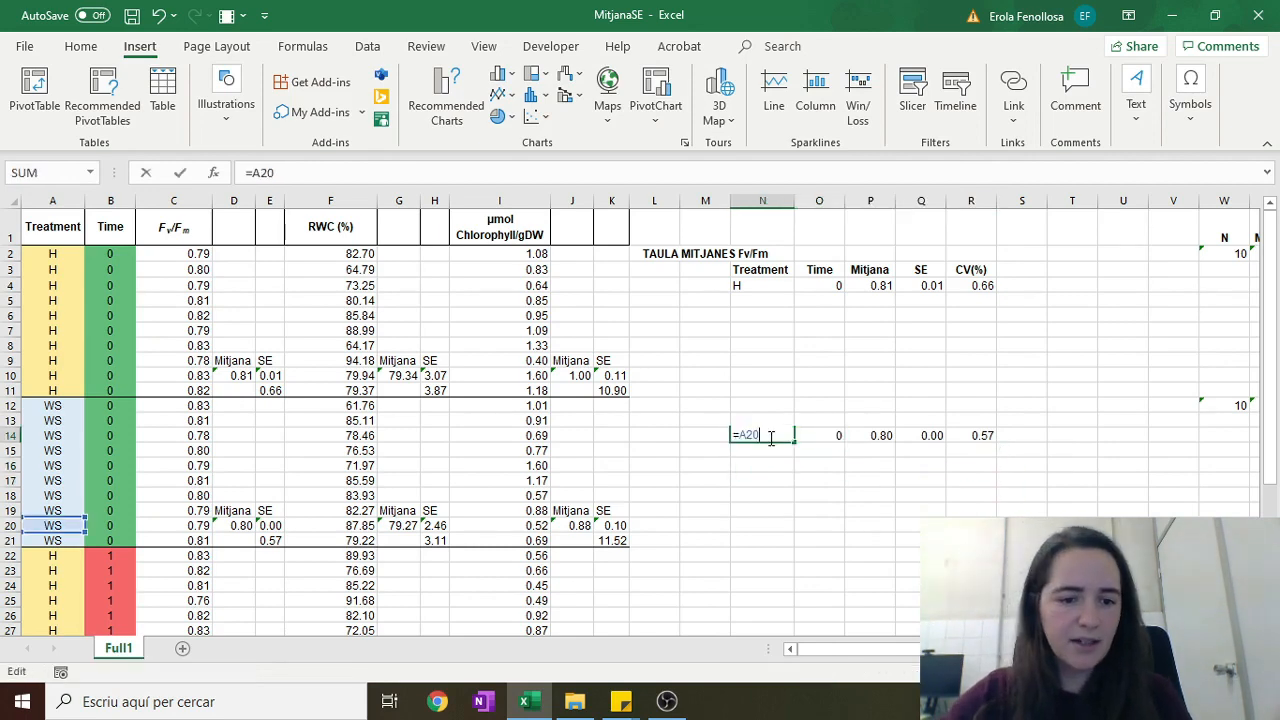
key("Return")
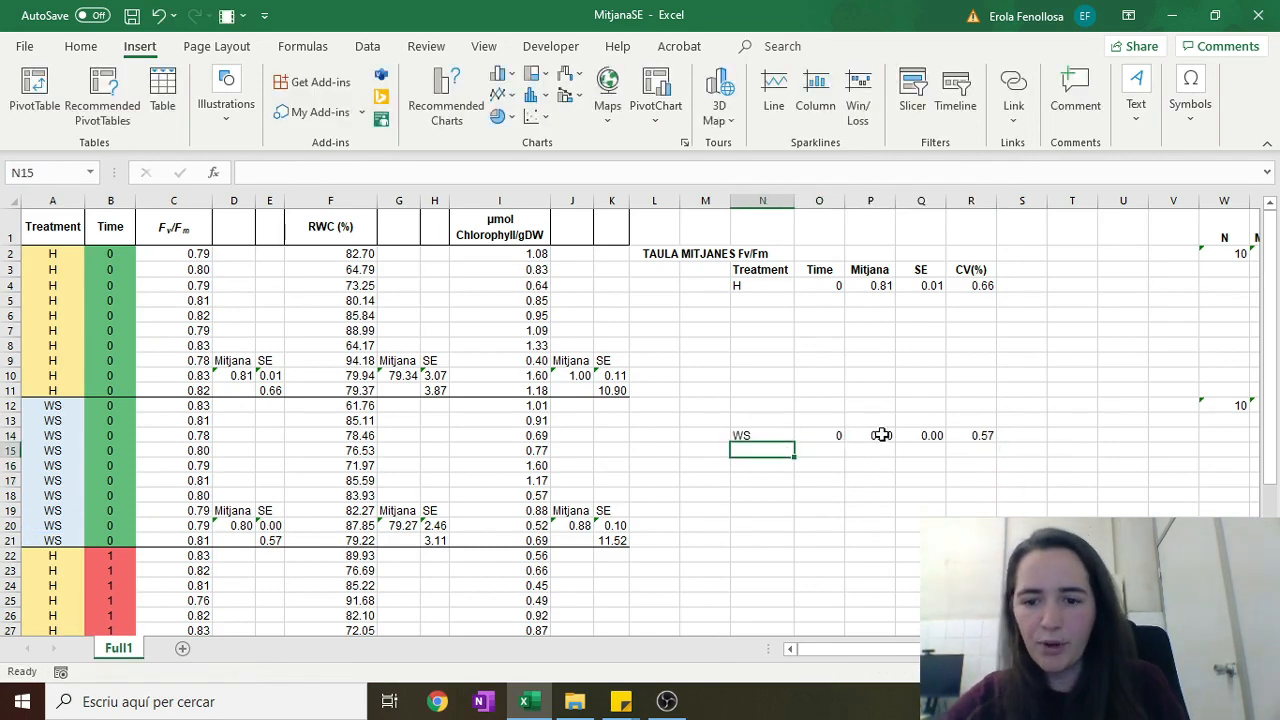
left_click(880, 435)
type("=D20")
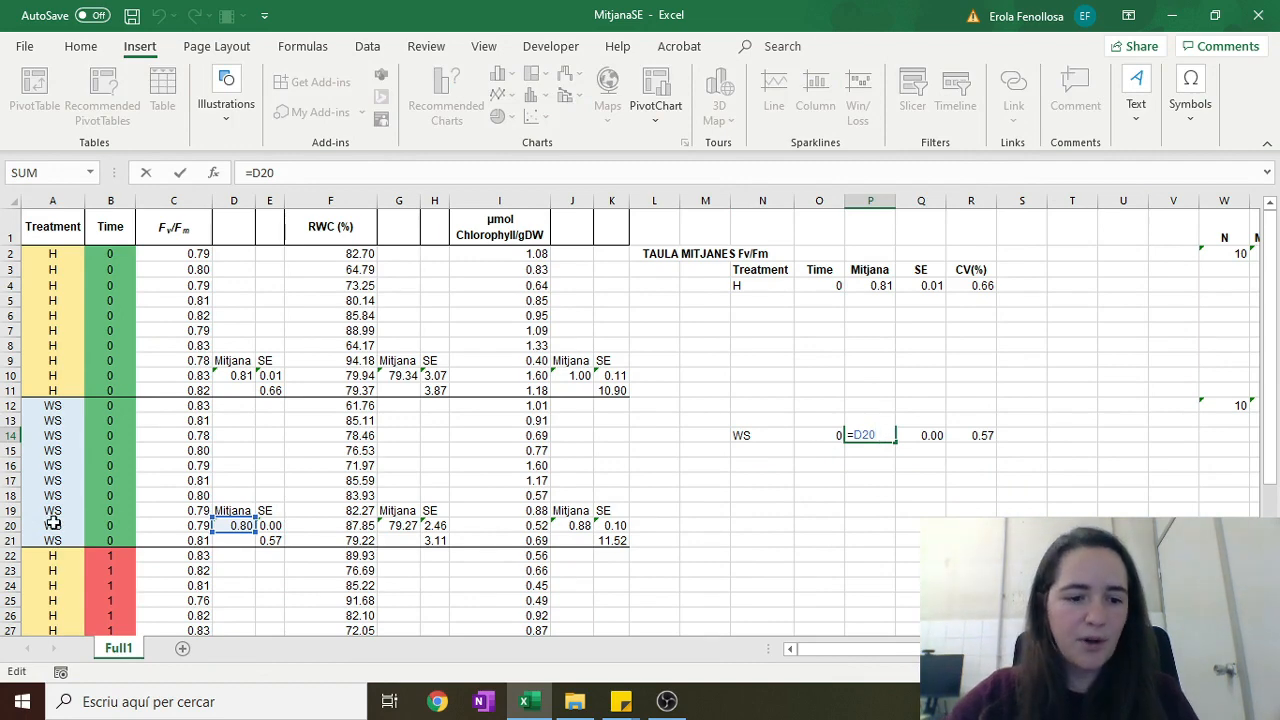
key("Return")
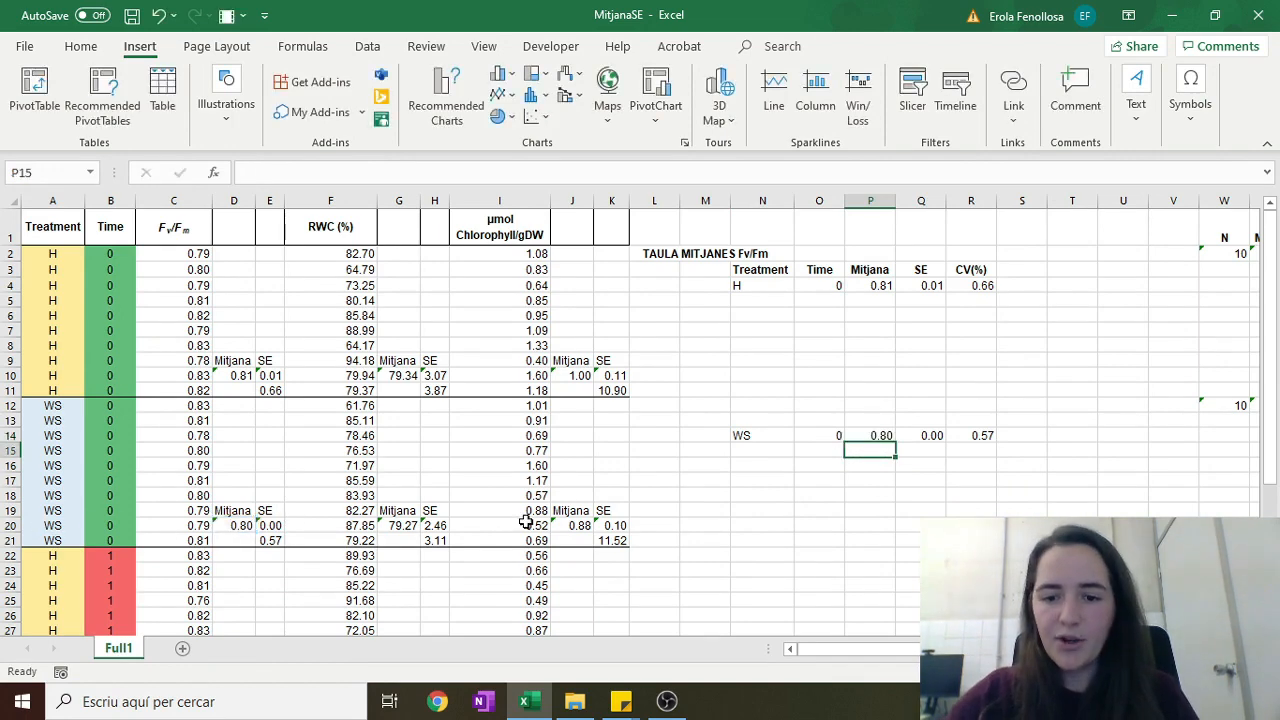
- Try copying the linked WS row N14:R14 to N5:R5 and inspect the references in N5 and P5
left_click_drag(752, 434, 980, 432)
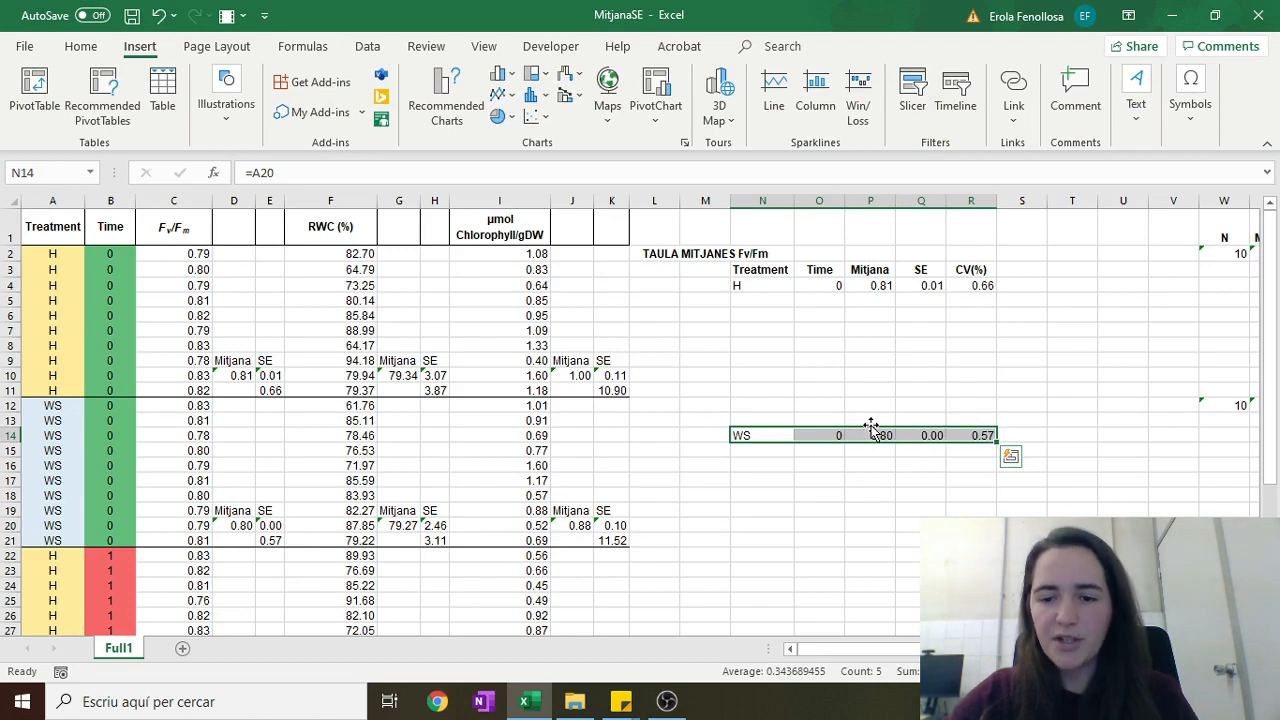
key("ctrl+c")
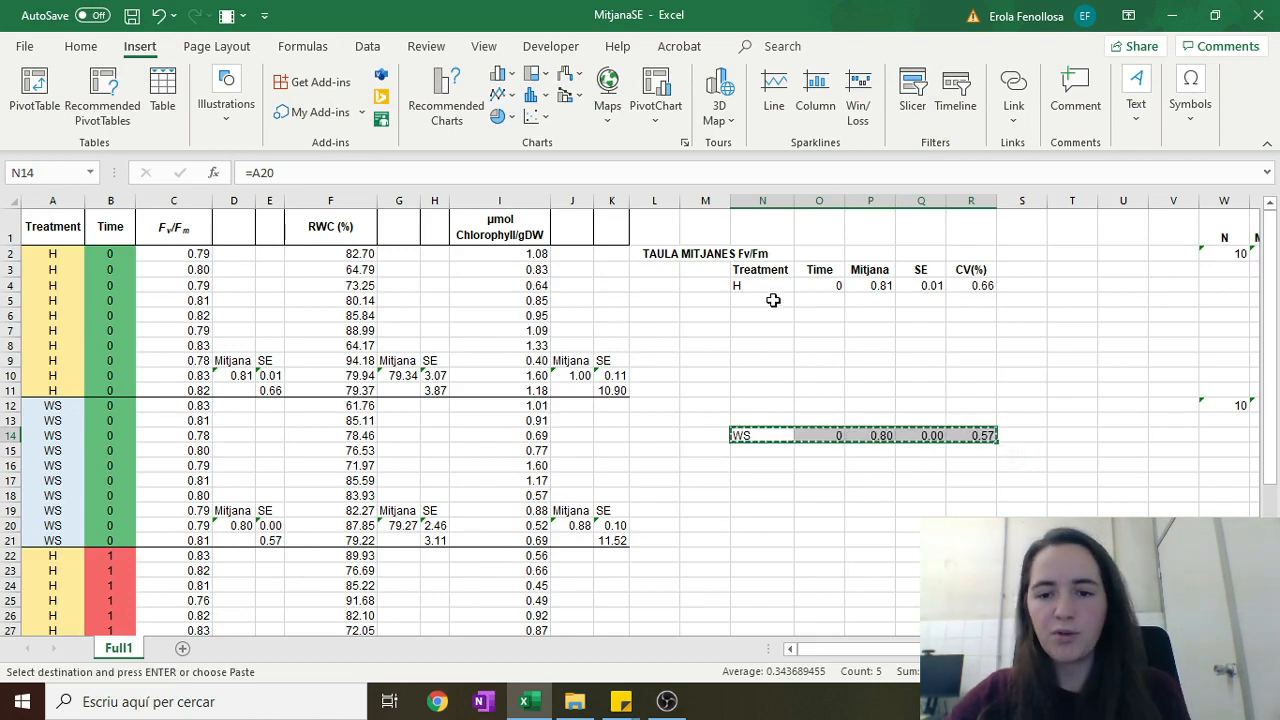
left_click(773, 300)
key("ctrl+v")
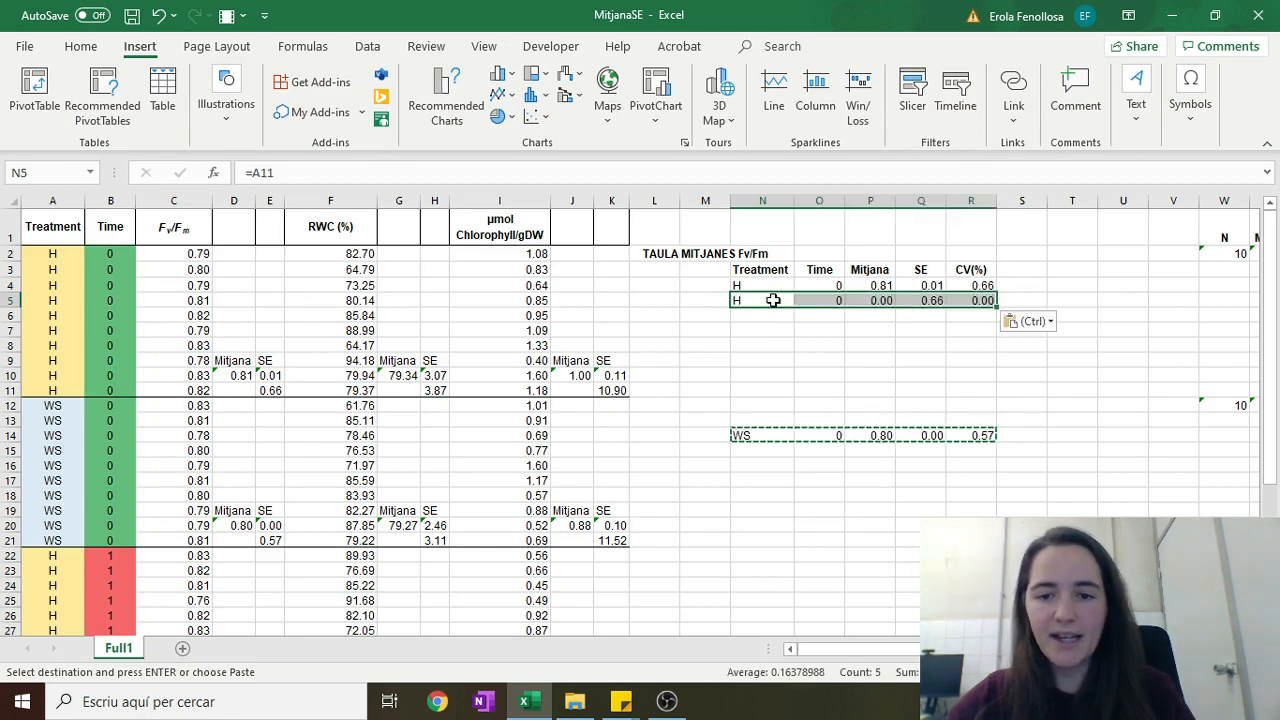
double_click(773, 300)
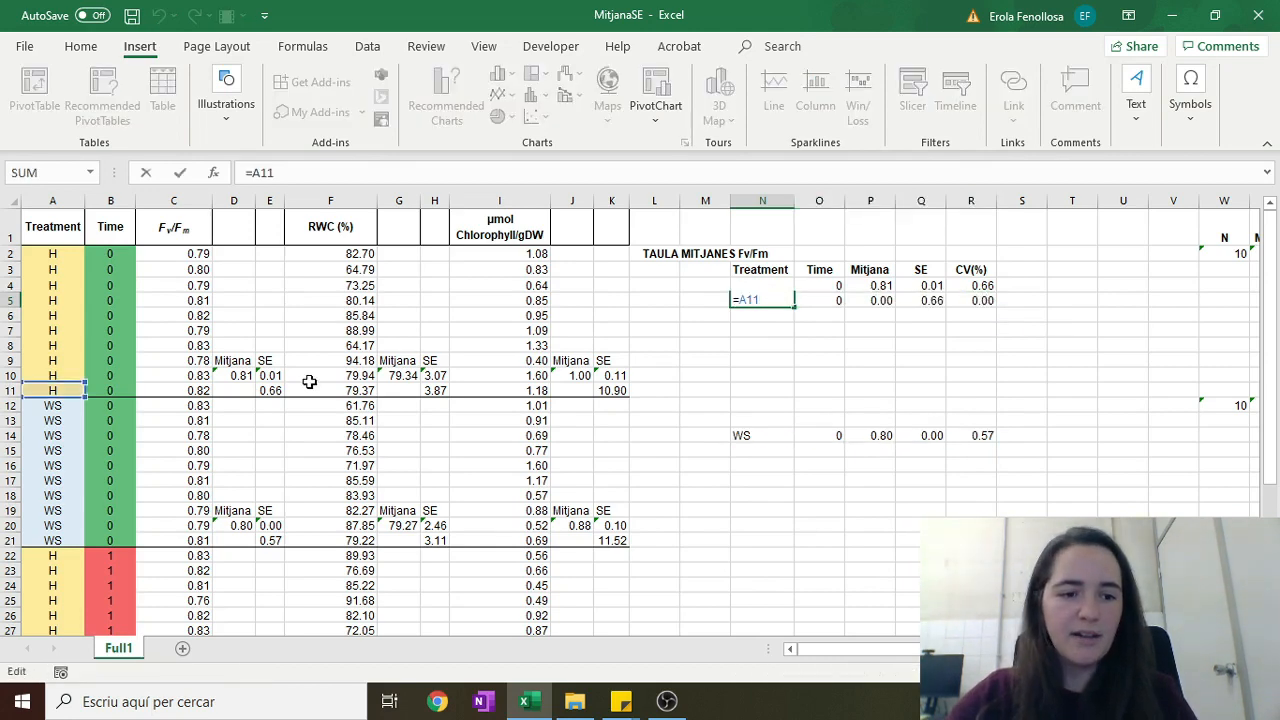
key("Return")
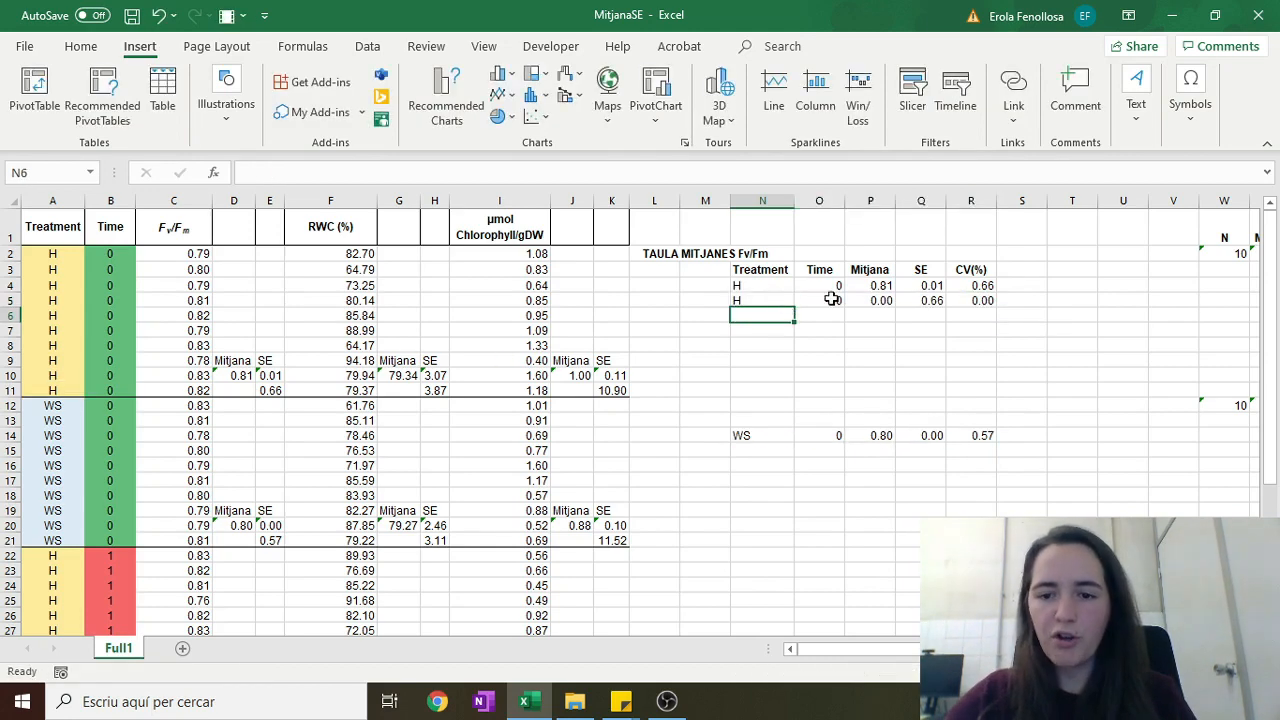
left_click(871, 300)
type("=")
left_click(232, 390)
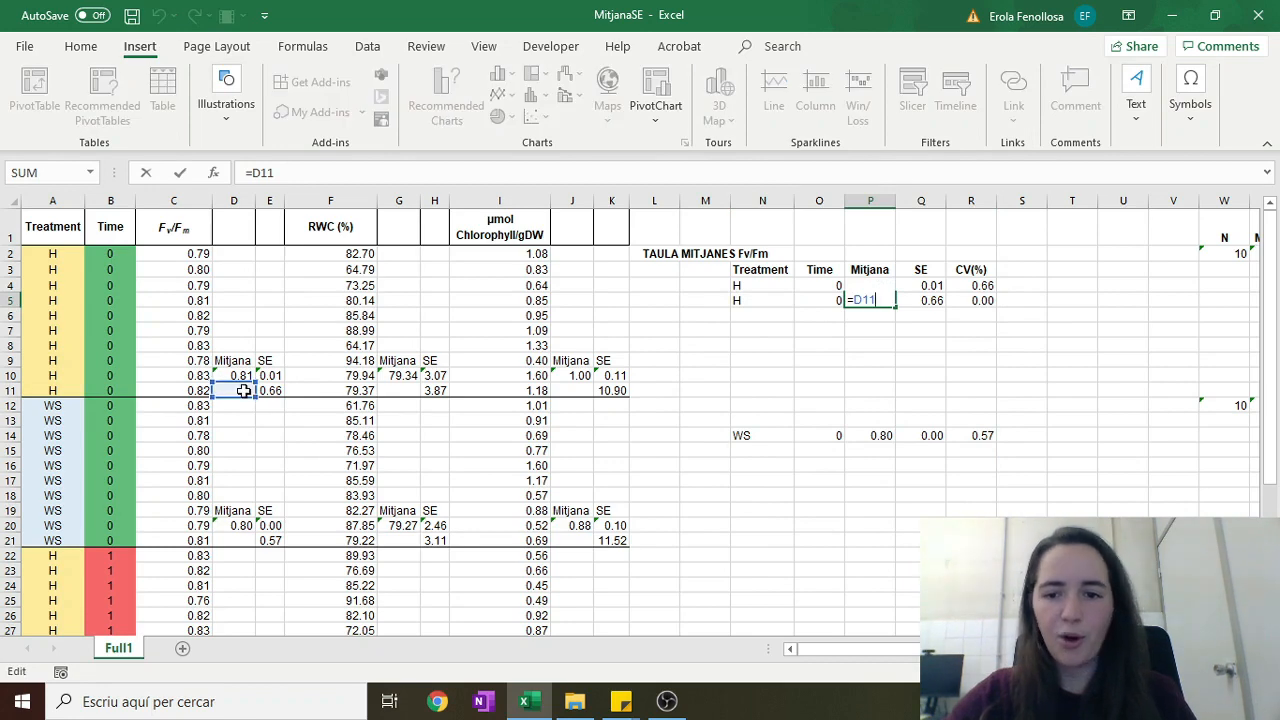
key("Return")
- Clear the copied row N5:R5 from the summary table
left_click_drag(745, 302, 968, 298)
key("Delete")
left_click(966, 318)
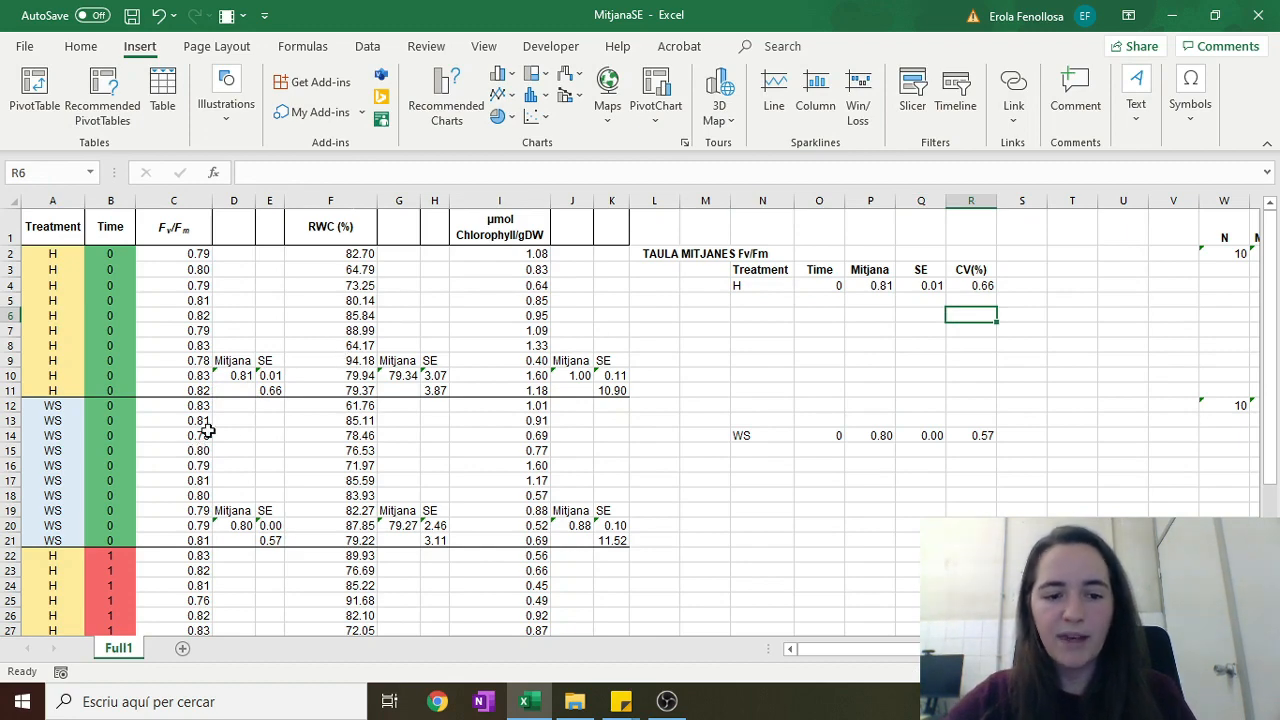
- Move the linked WS row from N14:R14 to N5:R5 and check the mean's reference in P5
left_click_drag(774, 434, 966, 302)
left_click(921, 360)
left_click(870, 300)
type("=")
left_click(240, 525)
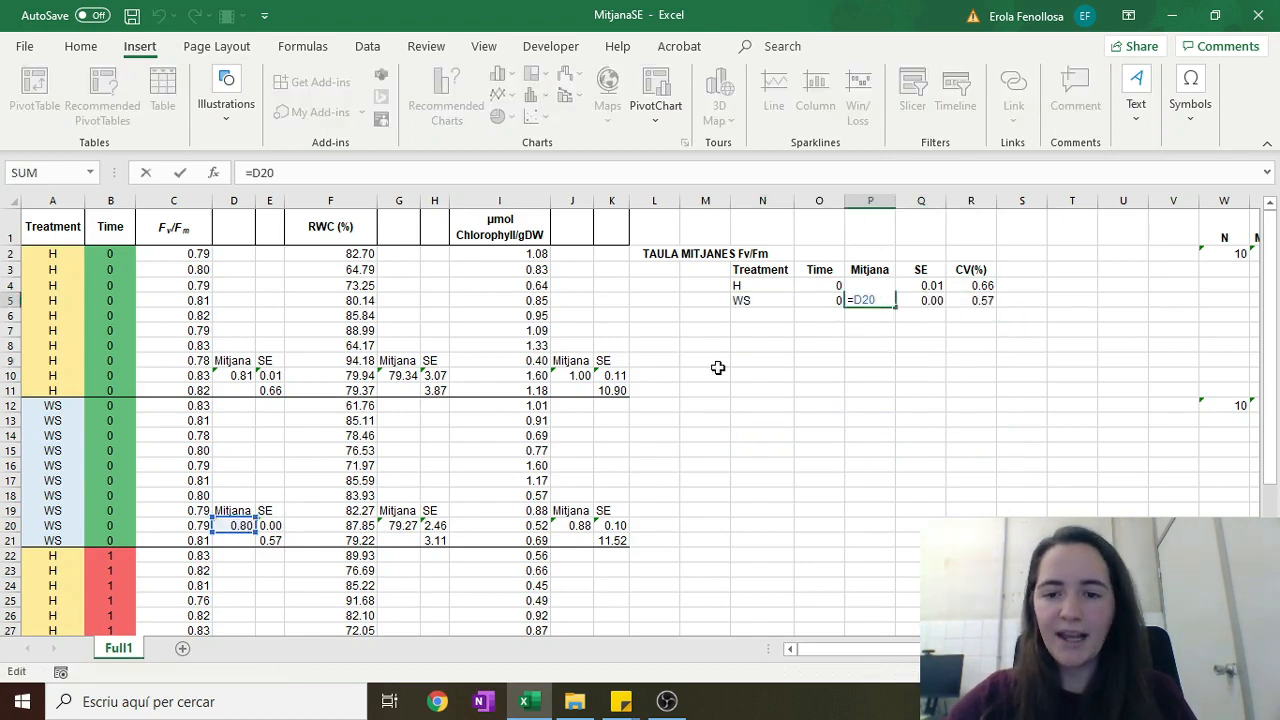
key("Return")
- Copy the WS row N5:R5 to N16:R16 and check the treatment reference in N16 against the source data
left_click_drag(766, 298, 978, 301)
key("ctrl+c")
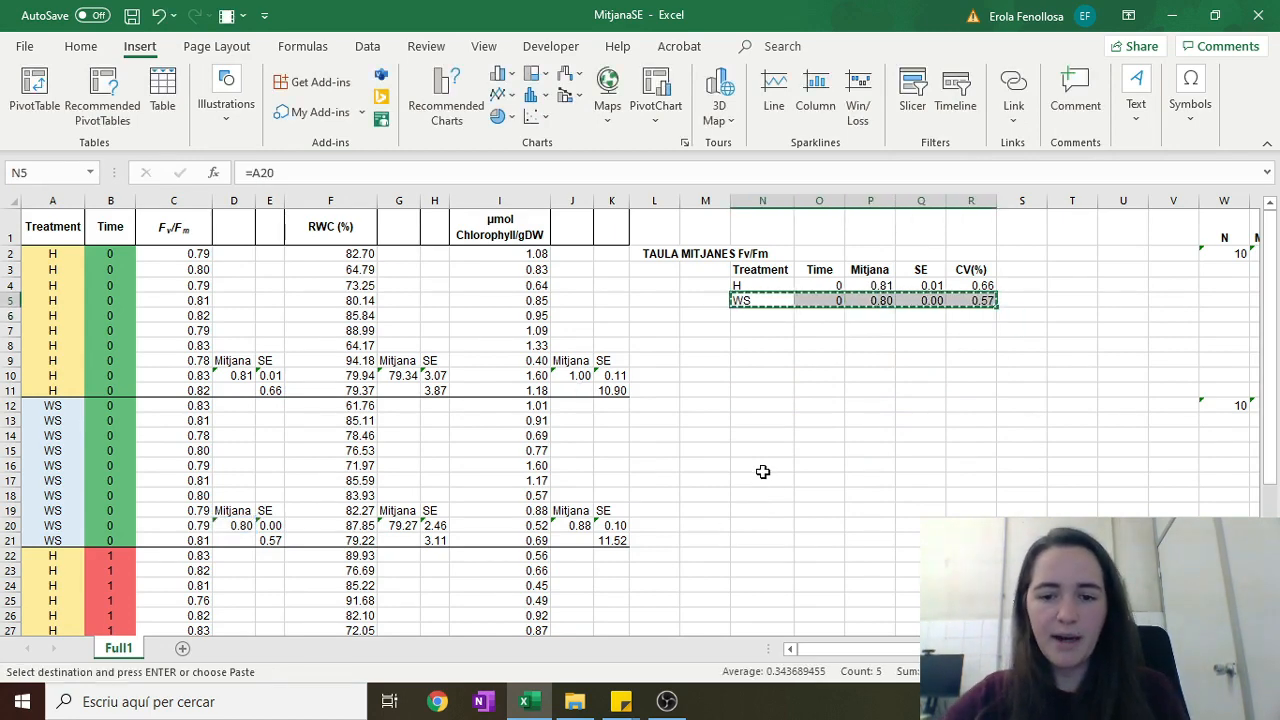
left_click(763, 467)
key("ctrl+v")
type("=A31")
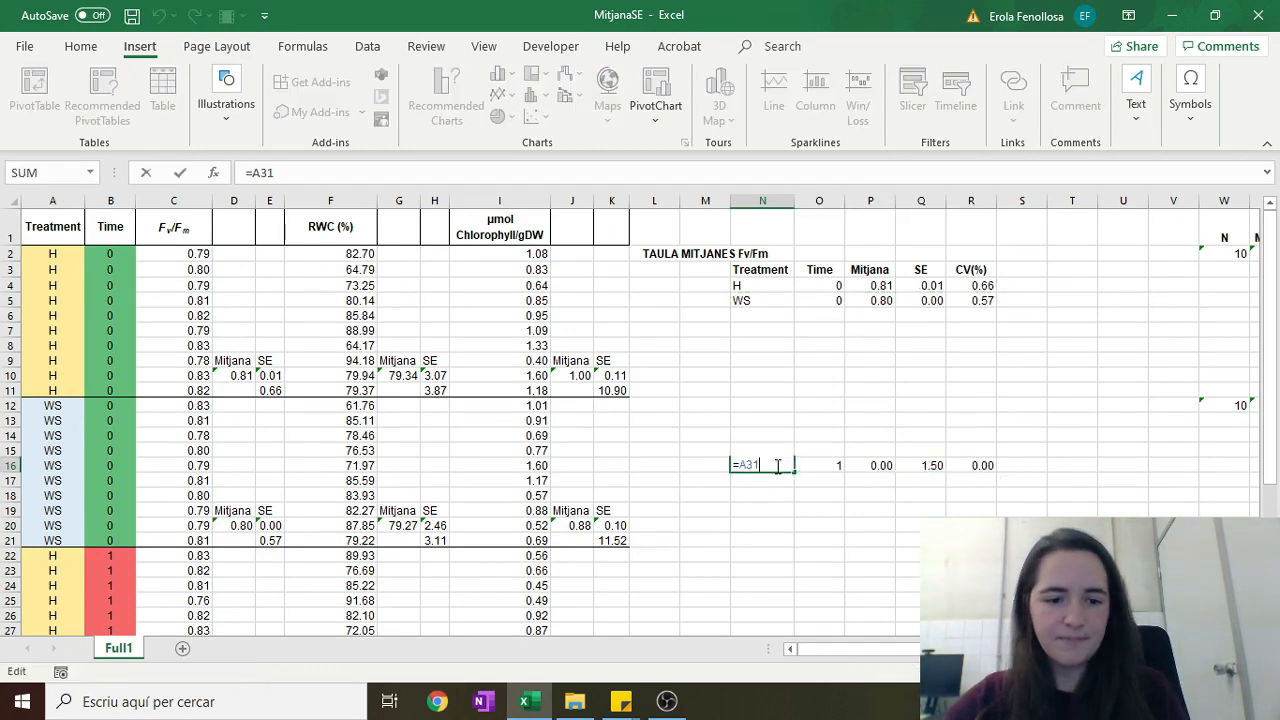
scroll(775, 471, "down", 1)
scroll(775, 471, "down", 2)
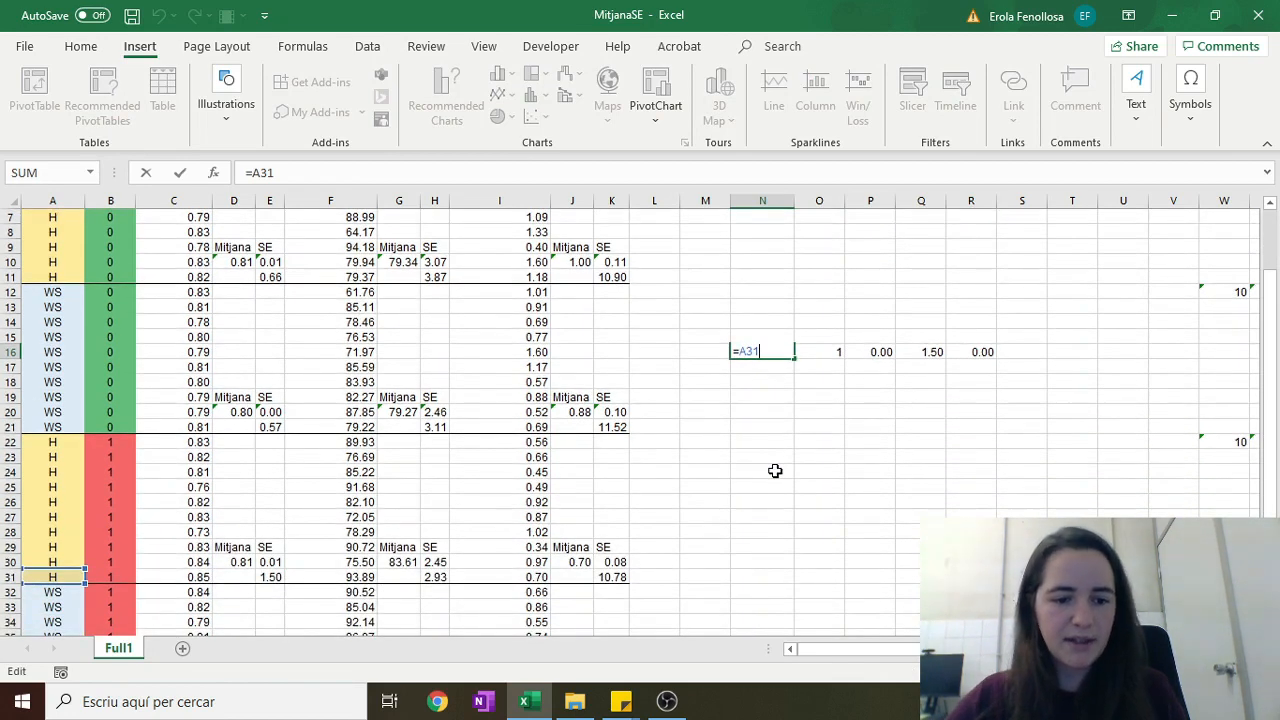
key("Return")
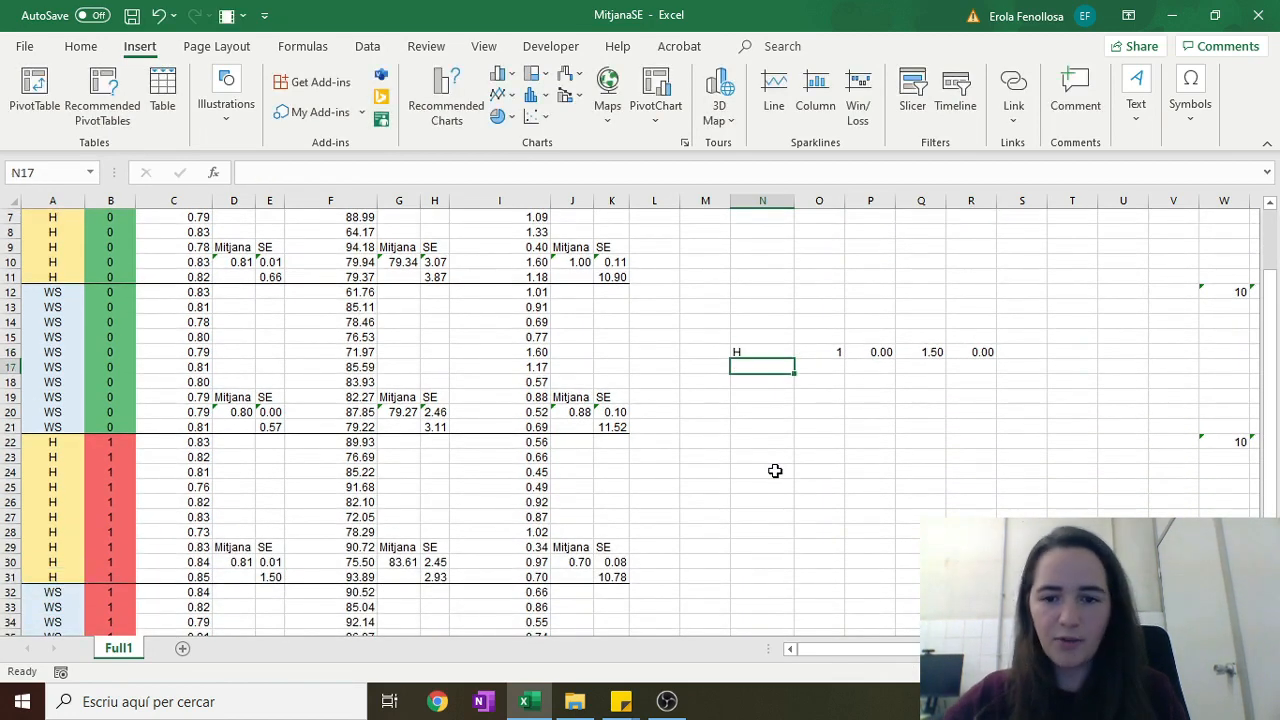
- Copy N16:R16 one row up to N15:R15 and check the treatment reference in N15
left_click_drag(765, 352, 963, 358)
key("ctrl+c")
left_click(790, 337)
key("ctrl+v")
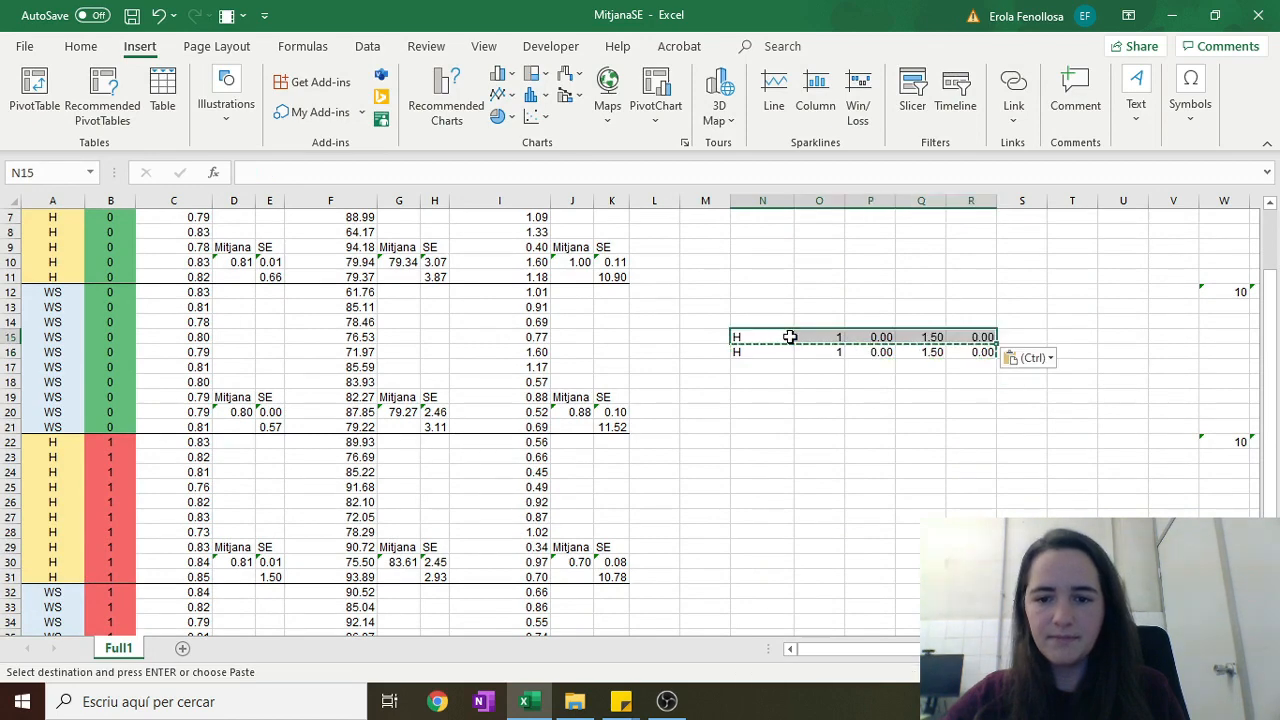
double_click(790, 337)
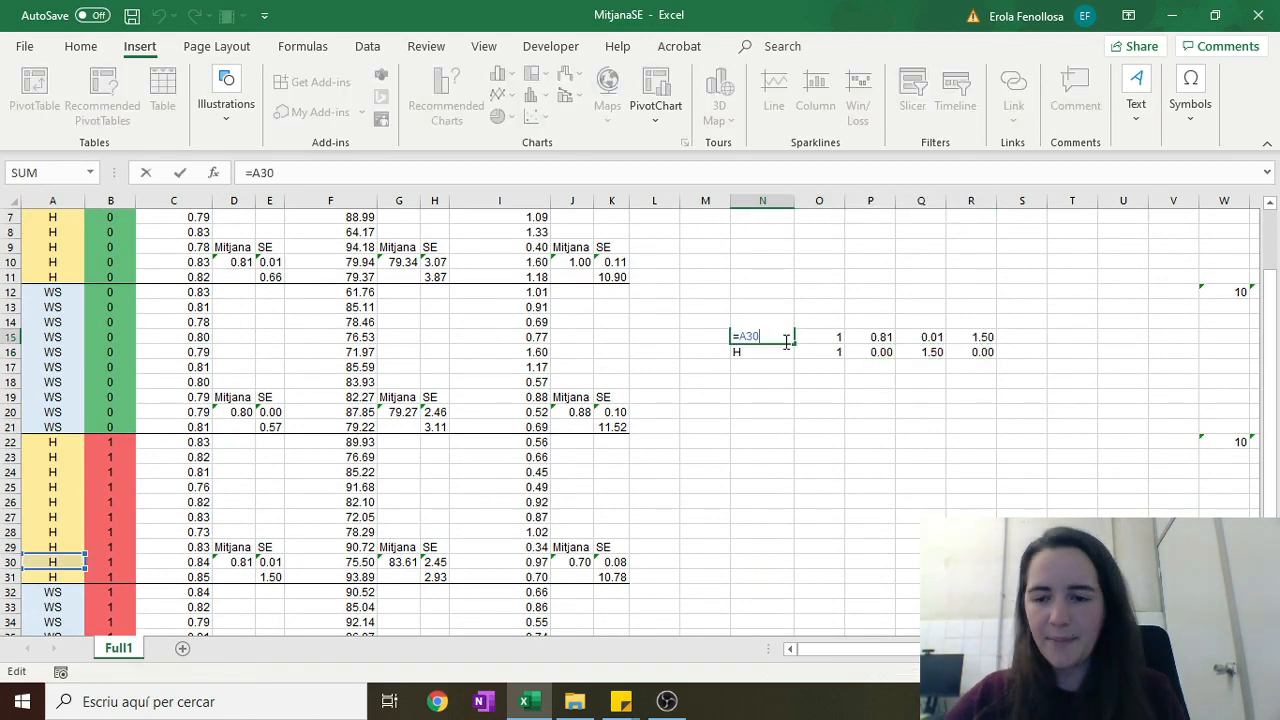
key("Return")
- Clear N16:R16 and move the H row for time 1 from N15:R15 to N6:R6
left_click_drag(758, 354, 957, 362)
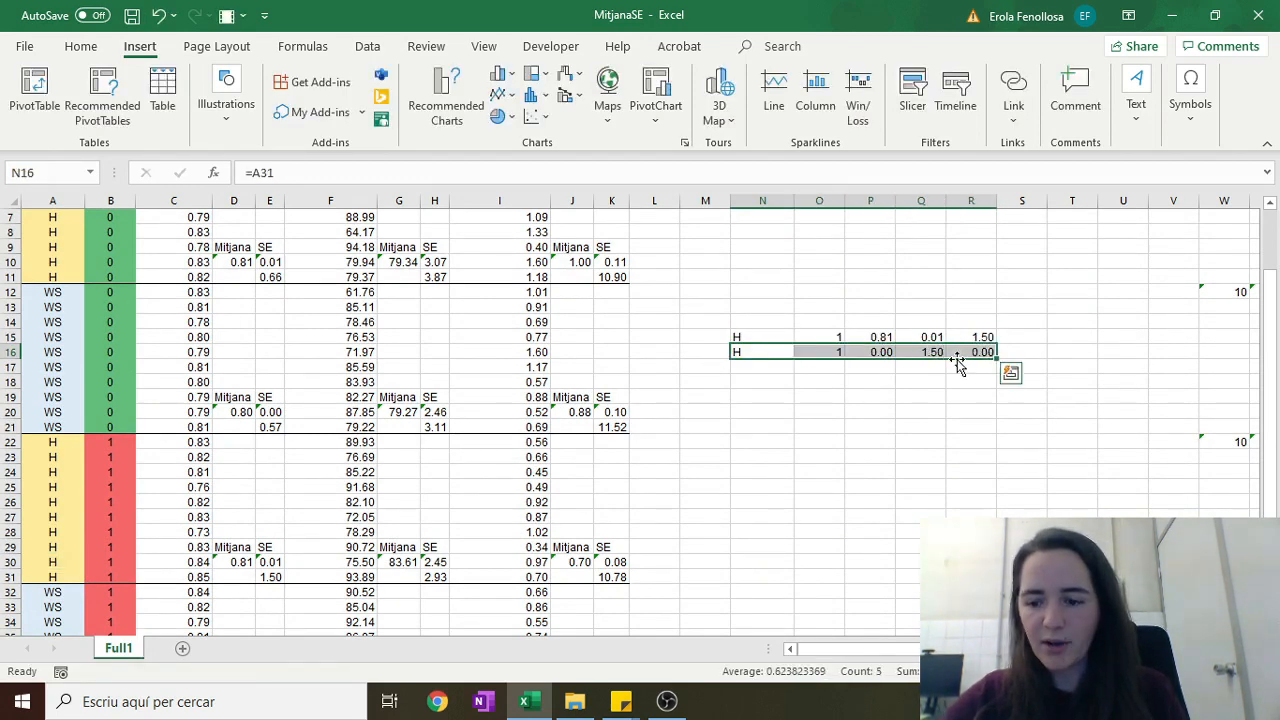
key("Delete")
scroll(903, 394, "up", 2)
left_click_drag(767, 452, 940, 316)
- Copy the H row for time 1 from N6:R6 to N17:R17 and check the mean's reference in P17
key("ctrl+c")
left_click(766, 481)
key("ctrl+v")
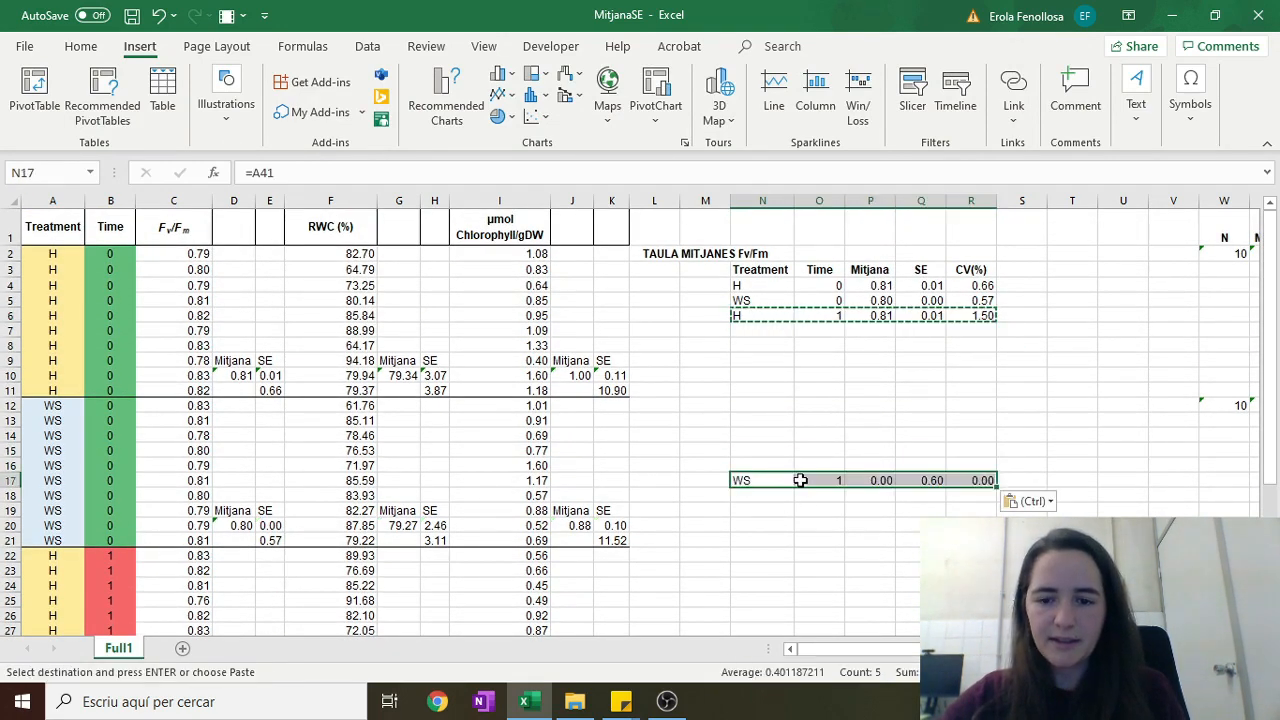
left_click(830, 481)
double_click(866, 481)
scroll(866, 477, "down", 5)
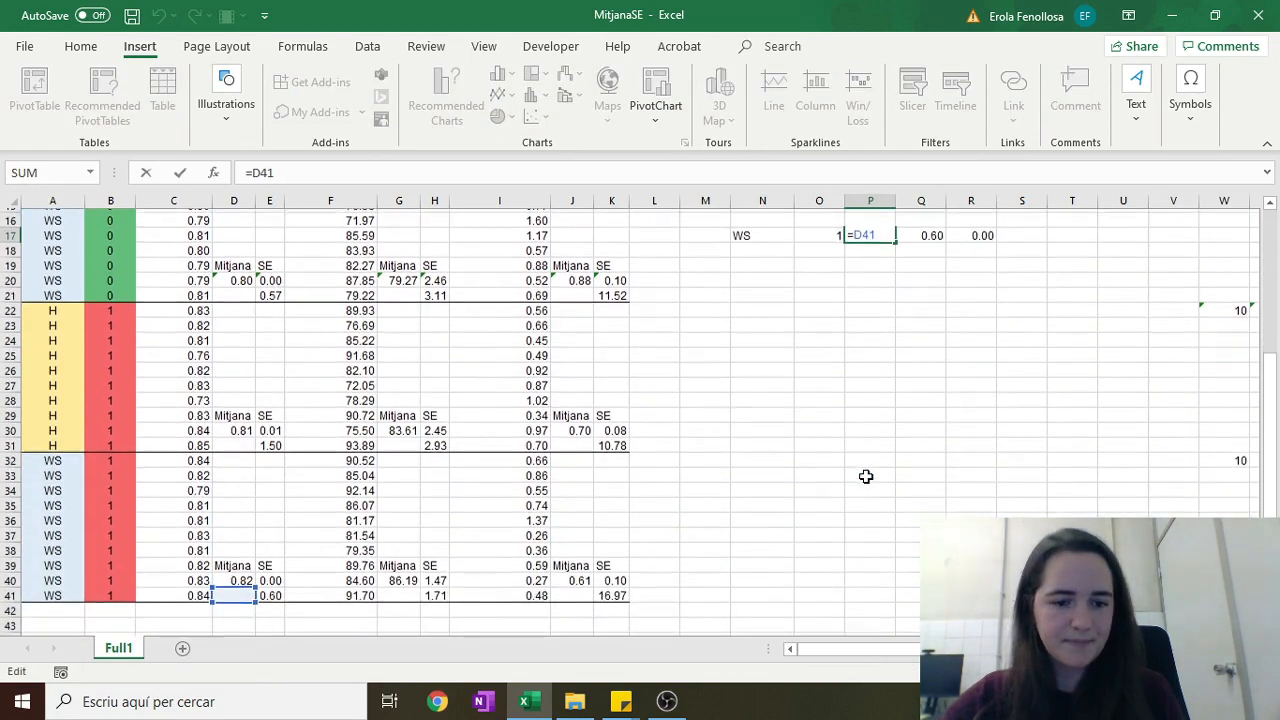
scroll(866, 475, "up", 2)
key("Return")
scroll(866, 475, "up", 2)
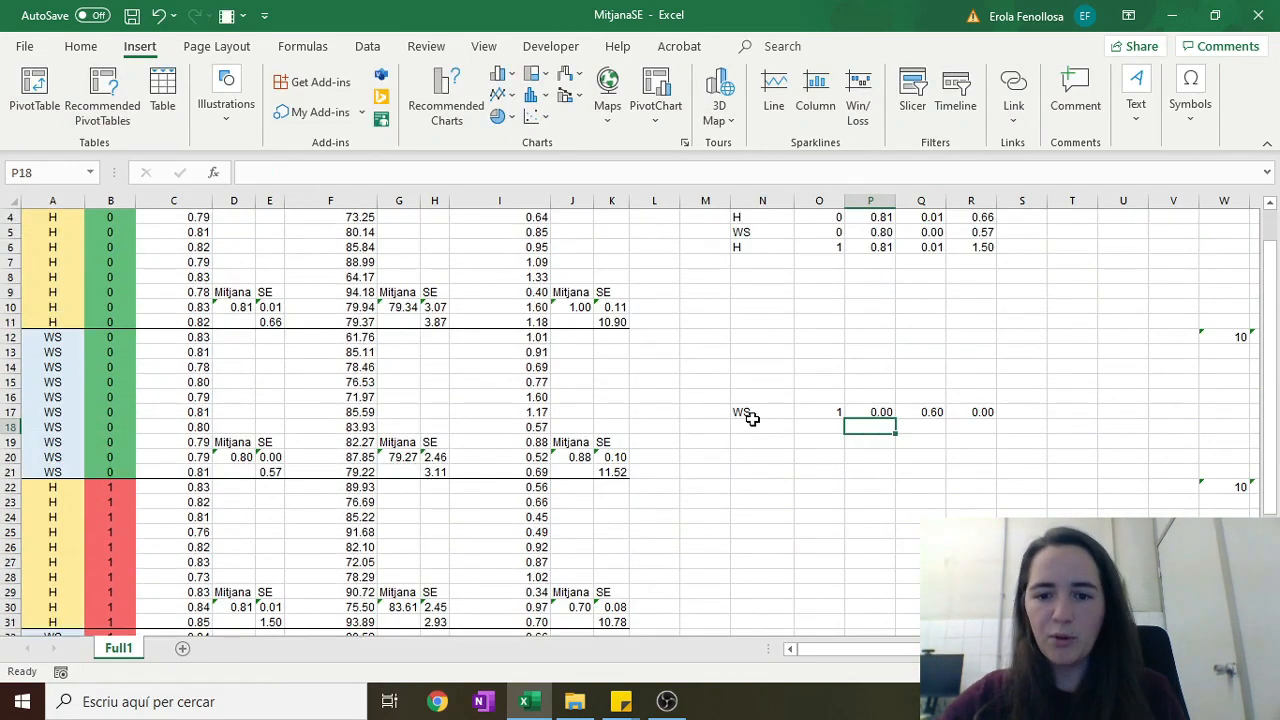
- Copy N17:R17 one row up to N16:R16 and clear the extra row N17:R17
left_click_drag(750, 415, 980, 412)
key("ctrl+c")
left_click(771, 399)
key("ctrl+v")
left_click_drag(770, 412, 967, 413)
key("Delete")
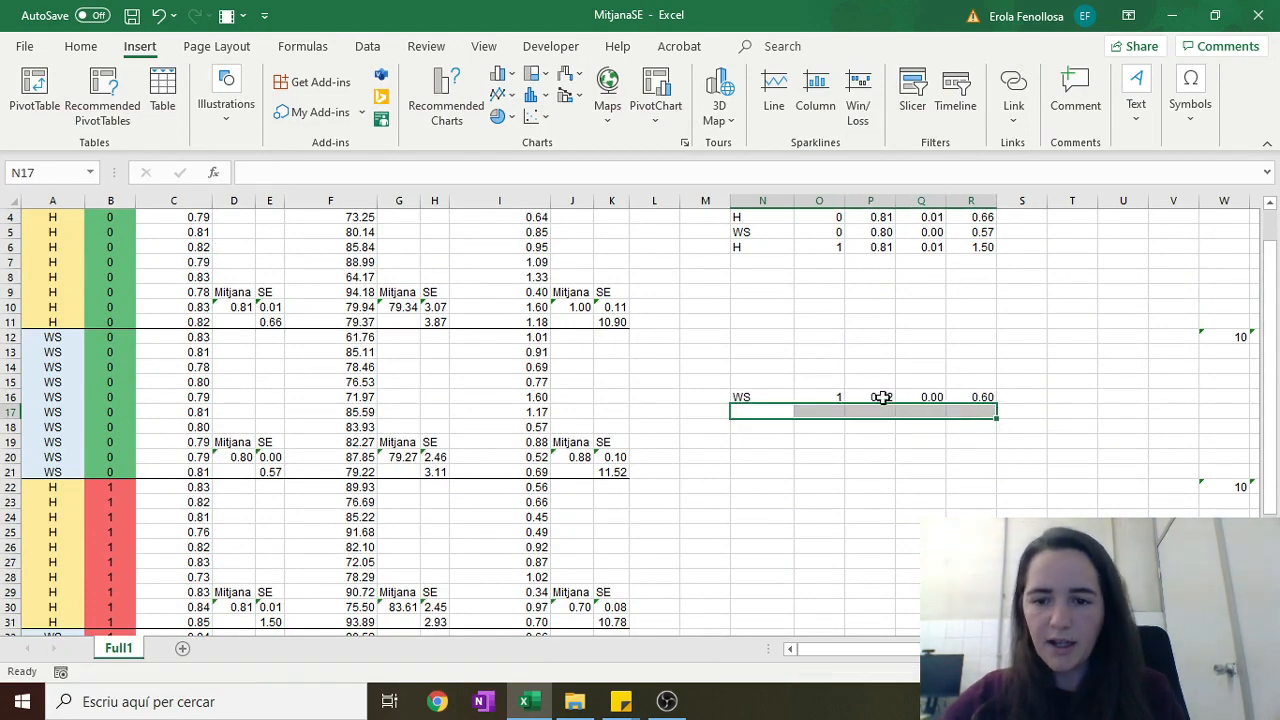
- Check the mean's reference in P16 and move the WS row for time 1 from N16:R16 to N7:R7
double_click(878, 398)
scroll(871, 497, "down", 5)
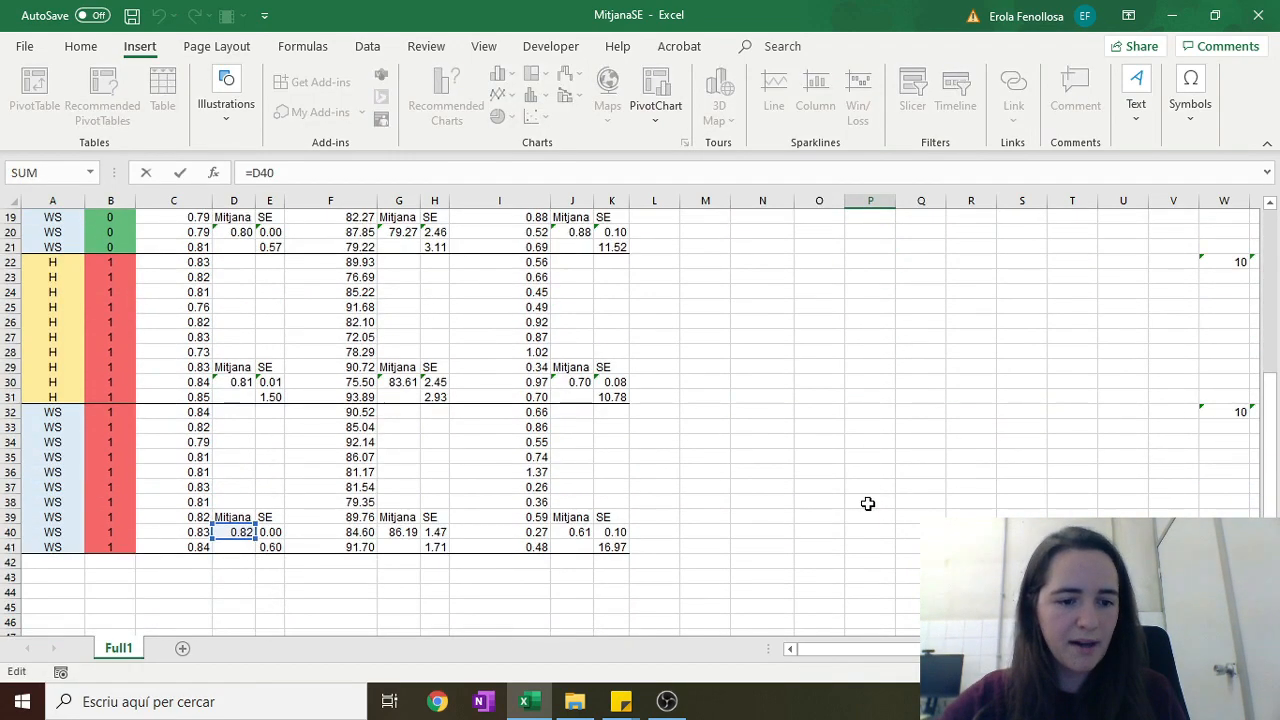
scroll(867, 503, "up", 4)
key("Return")
scroll(889, 494, "up", 3)
left_click_drag(986, 463, 772, 325)
left_click(778, 374)
- Apply borders to all cells of the summary table N3:R7
left_click_drag(757, 270, 986, 332)
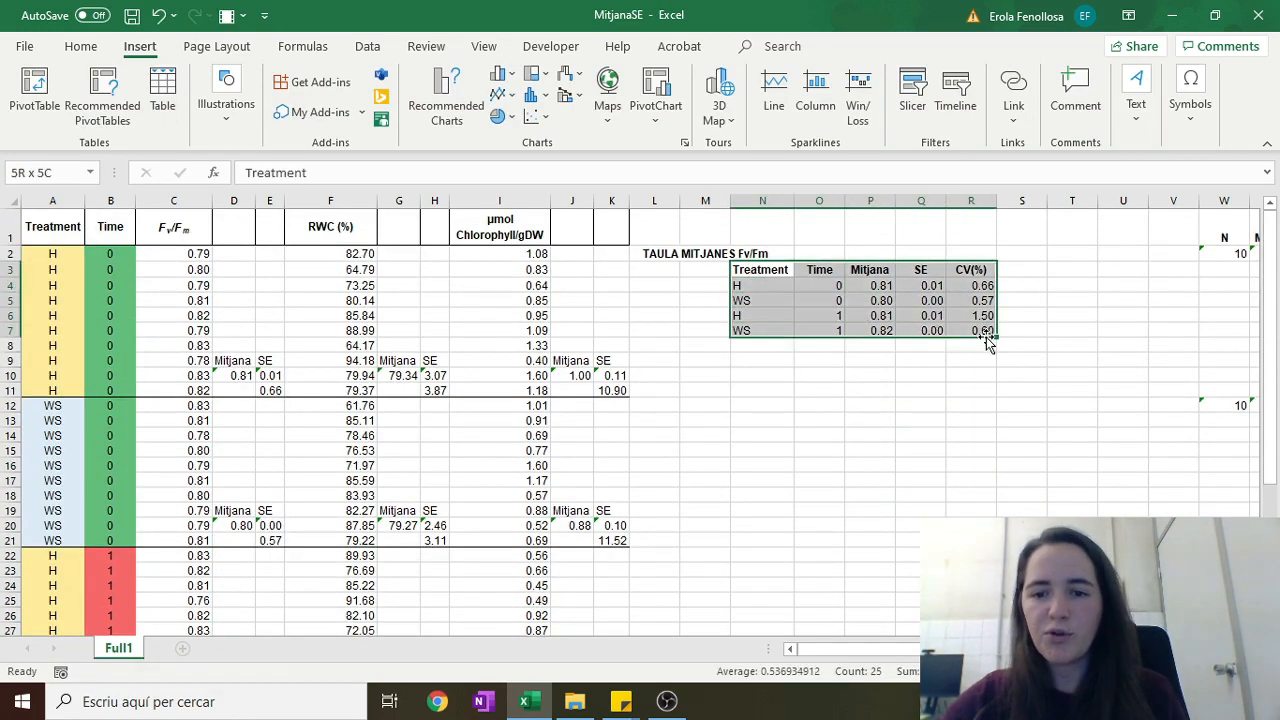
left_click(81, 46)
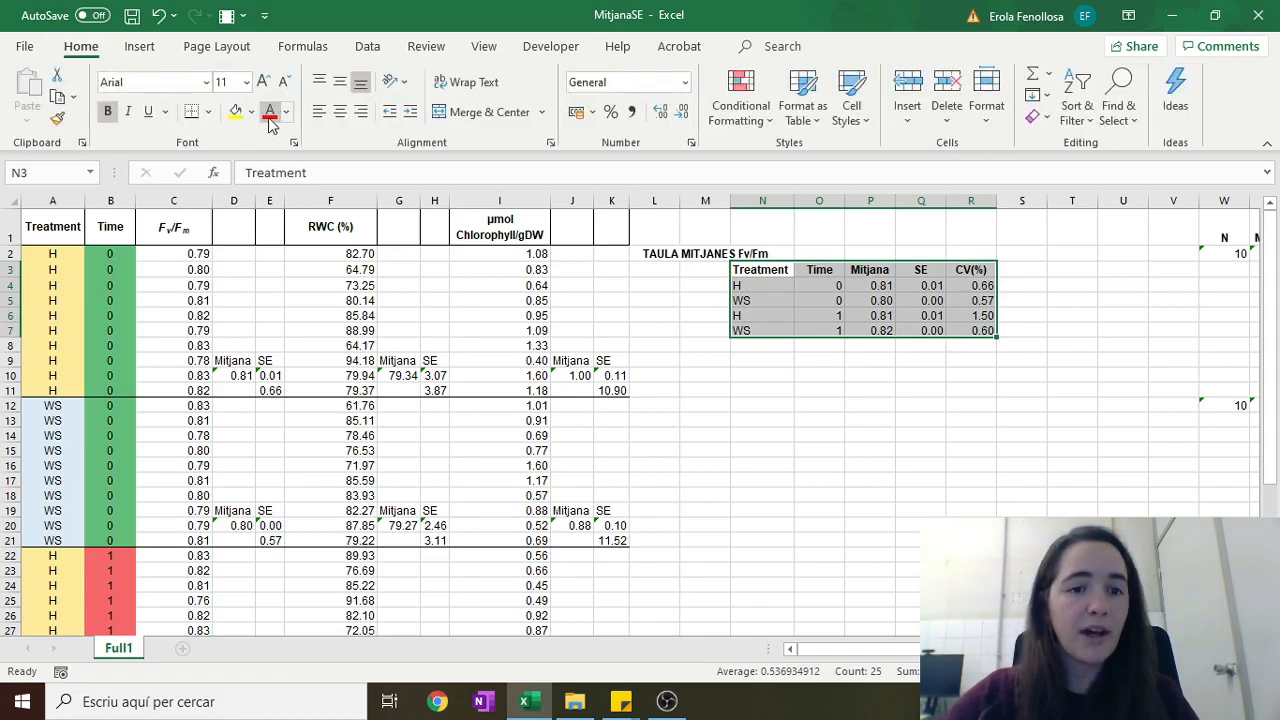
left_click(208, 112)
left_click(240, 299)
left_click(782, 483)
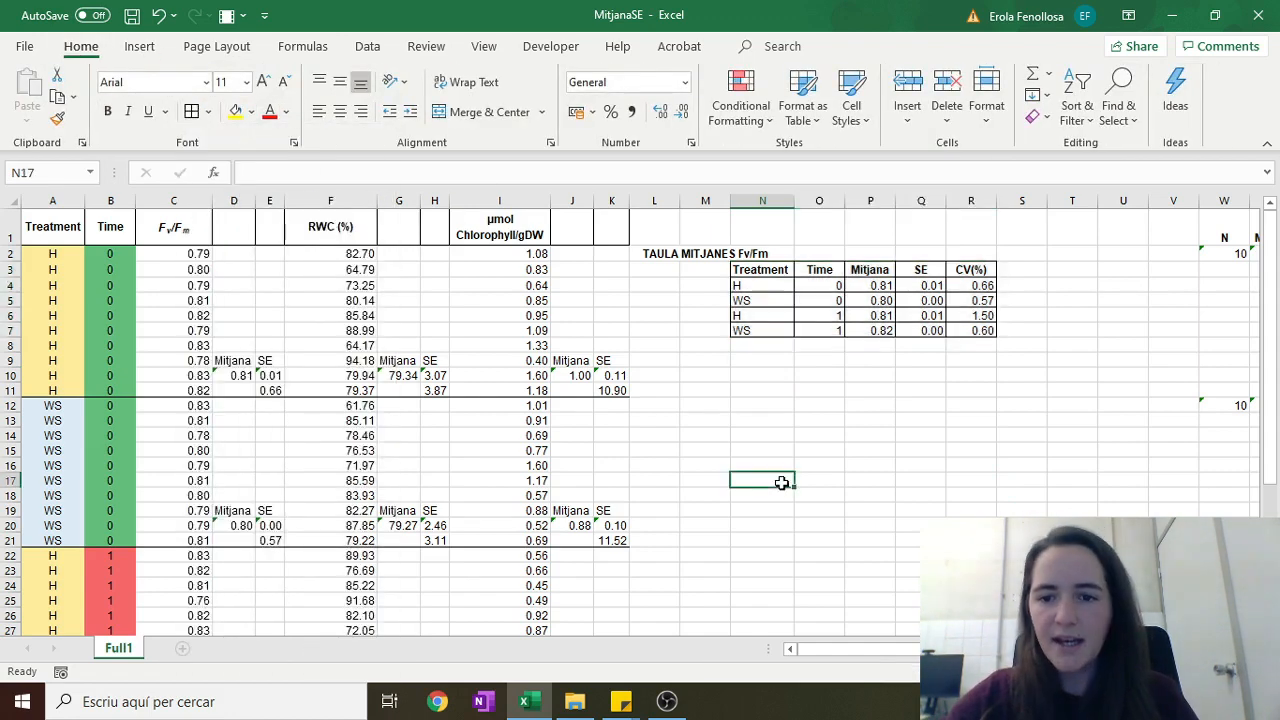
- Fit the widths of the Time and SE columns in the summary table to their contents
double_click(838, 201)
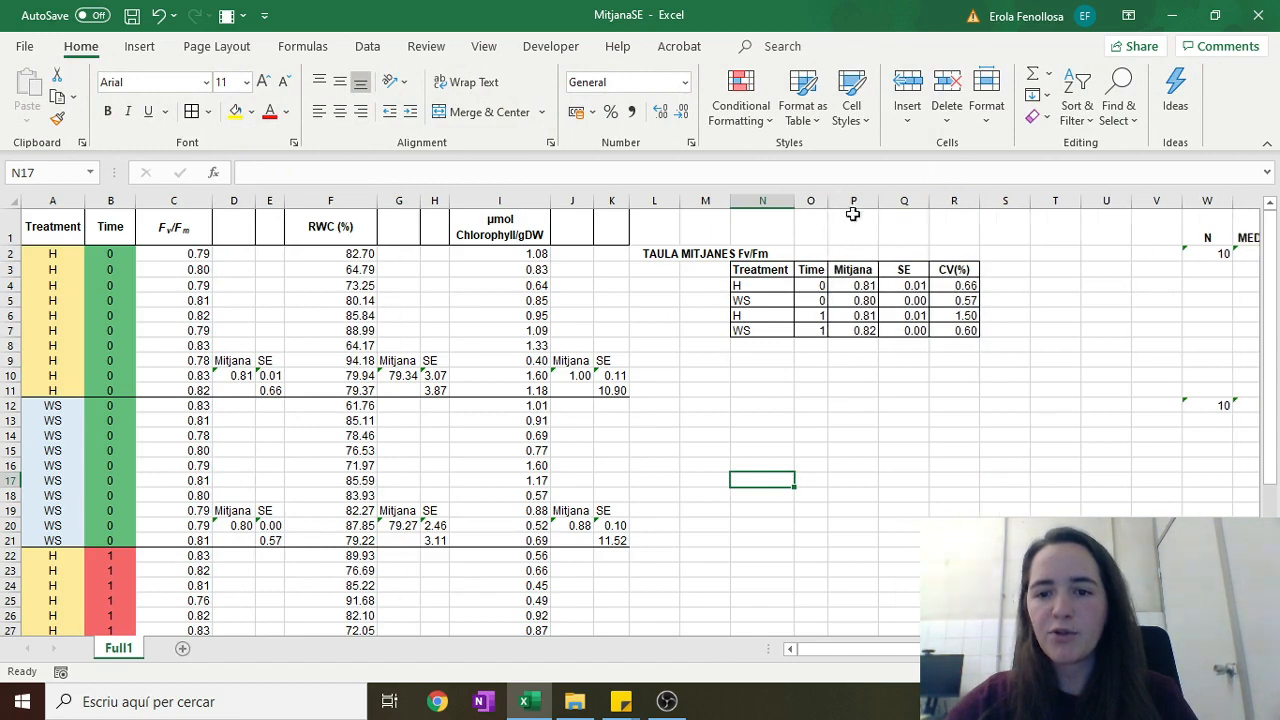
double_click(929, 201)
left_click(900, 405)
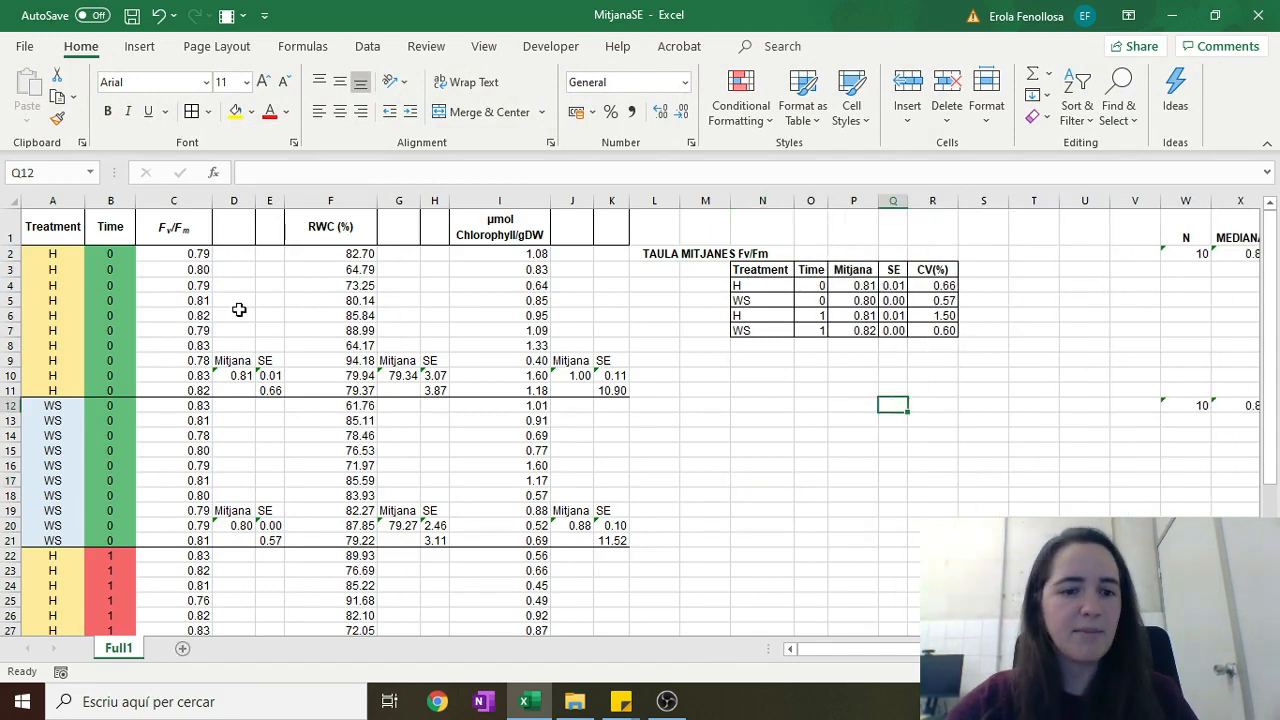
- Clear the Fv/Fm value in C6 and check the linked mean and SE of the H row for time 0 in the summary table
left_click(201, 313)
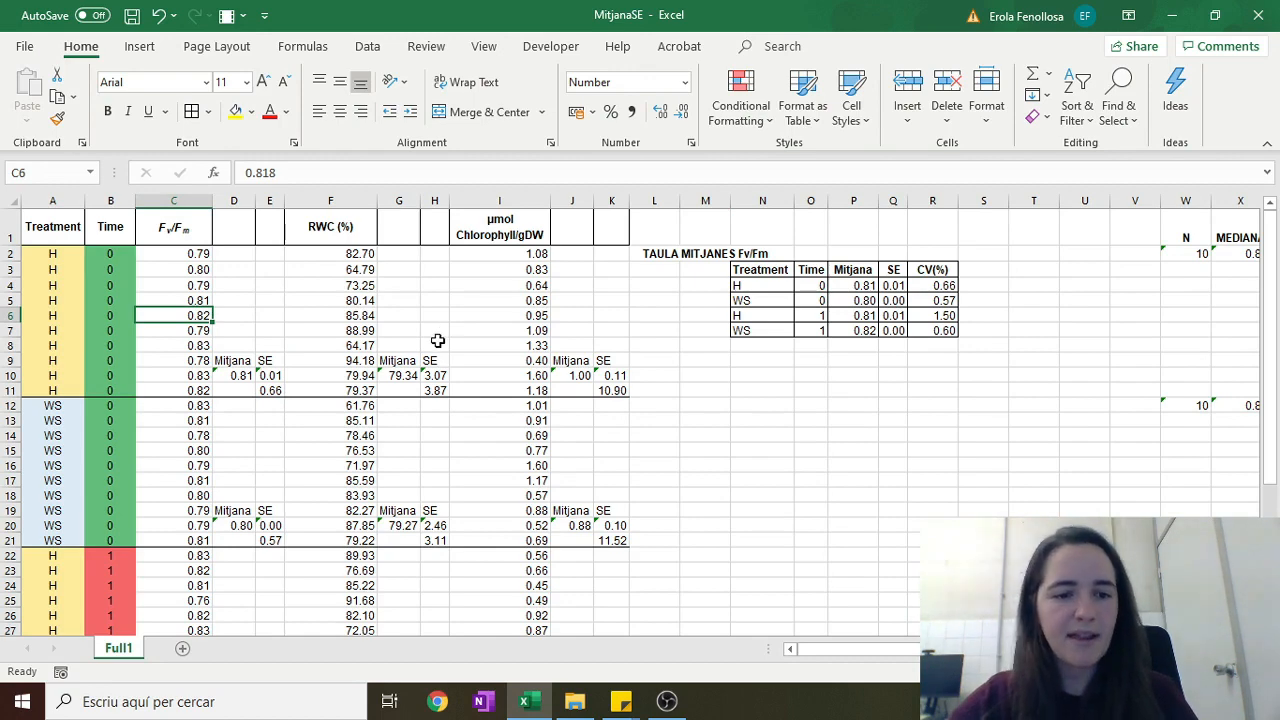
key("Delete")
key("BackSpace")
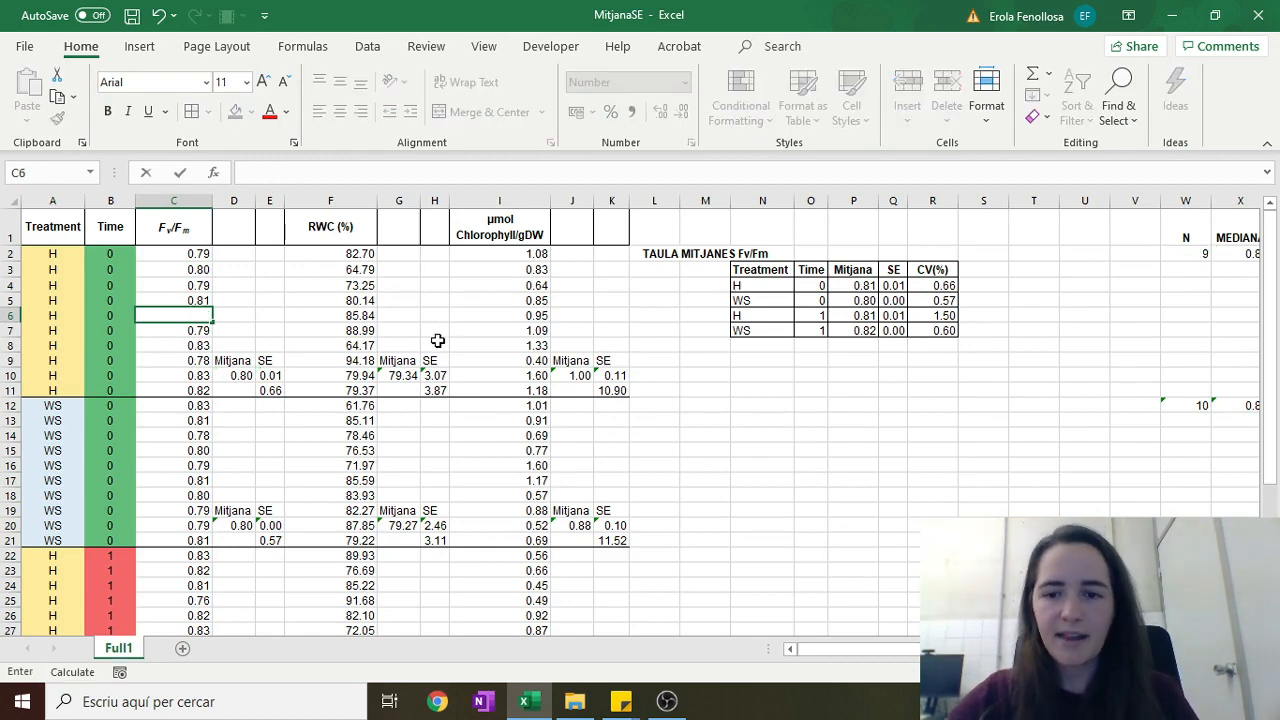
left_click(690, 405)
left_click(858, 284)
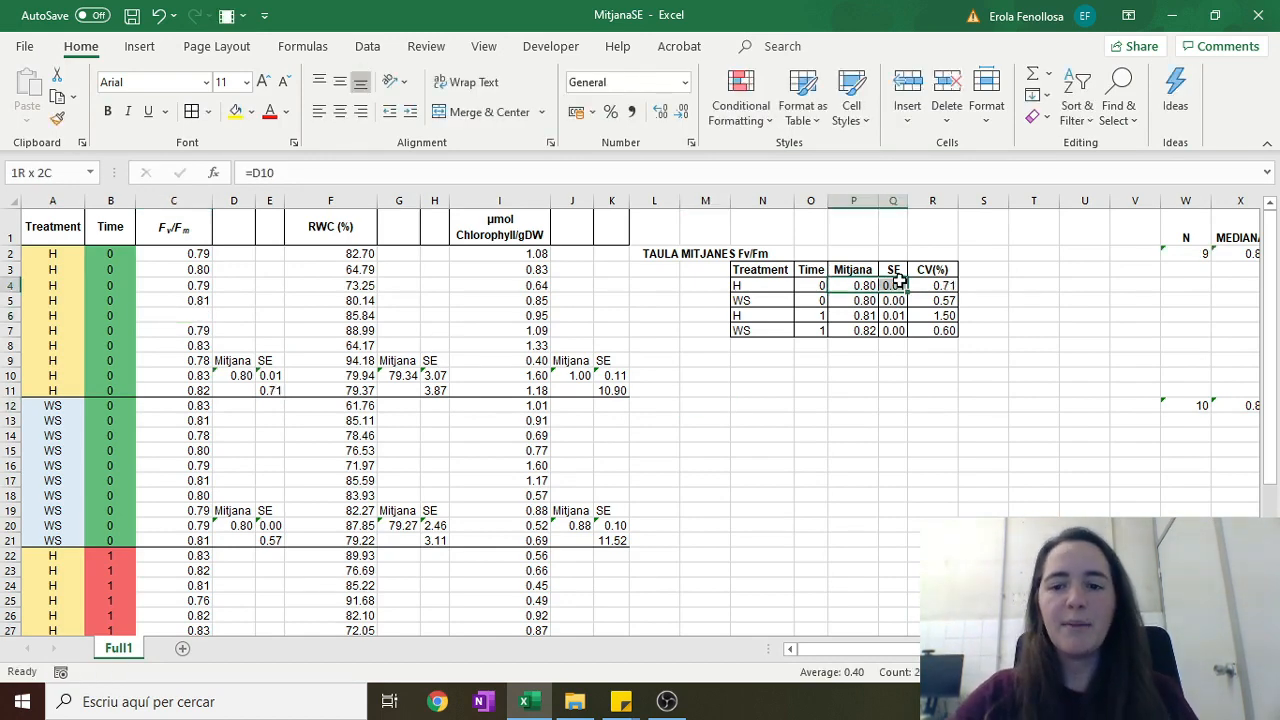
left_click_drag(242, 375, 271, 388)
left_click_drag(857, 287, 892, 286)
left_click(854, 390)
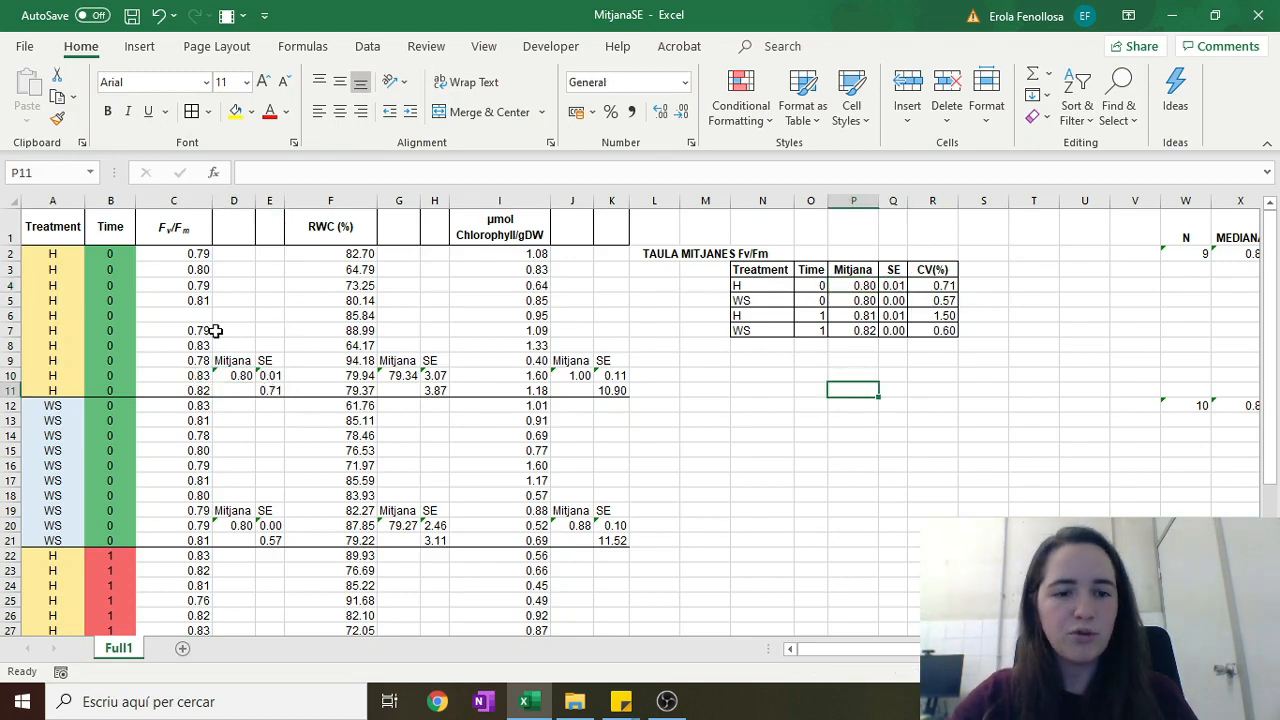
- Undo the clearing of the Fv/Fm value in C6
left_click(250, 317)
key("Left")
key("ctrl+z")
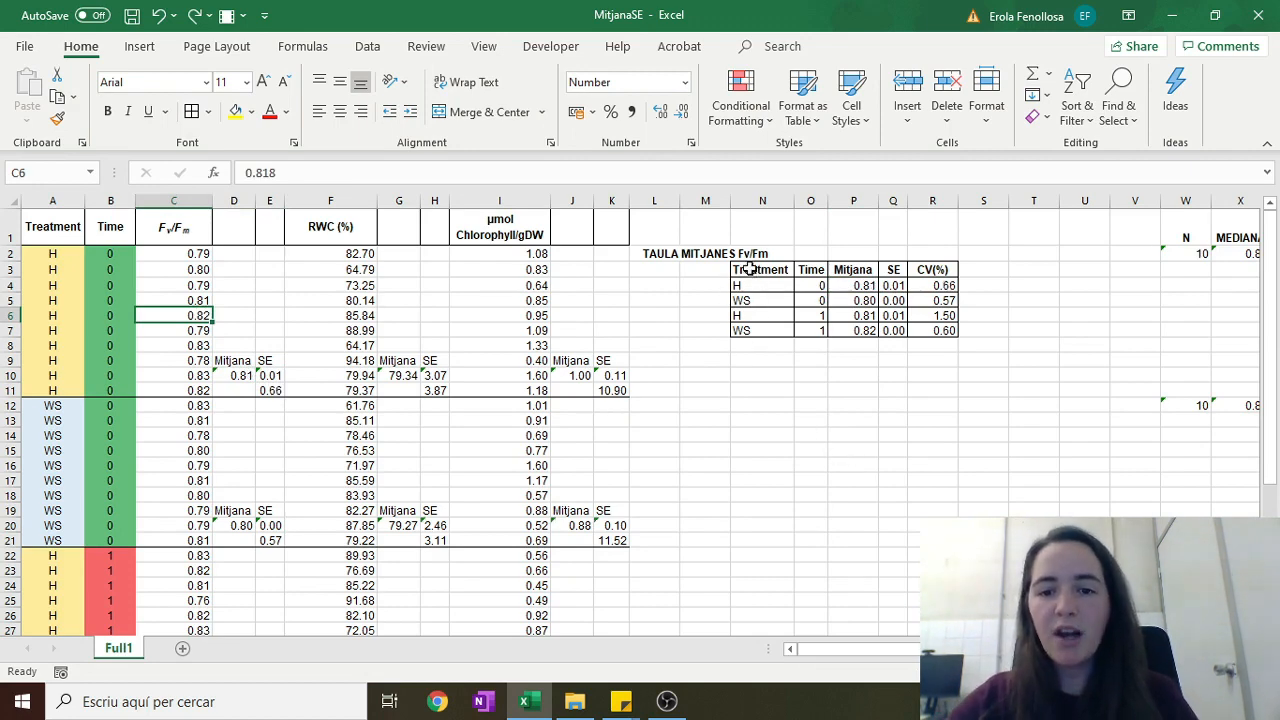
- Insert empty columns at column U to separate the summary table from the N and MEDIANA calculations
left_click_drag(659, 250, 950, 338)
left_click(202, 200)
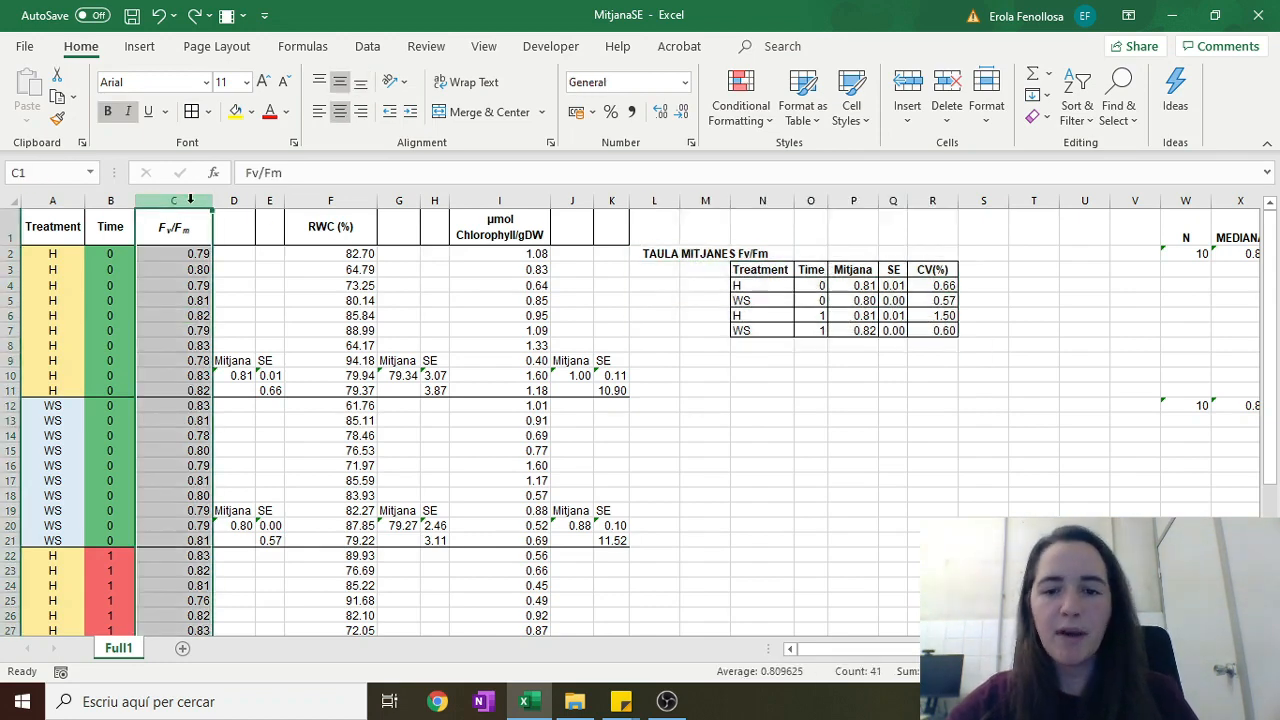
left_click(331, 200)
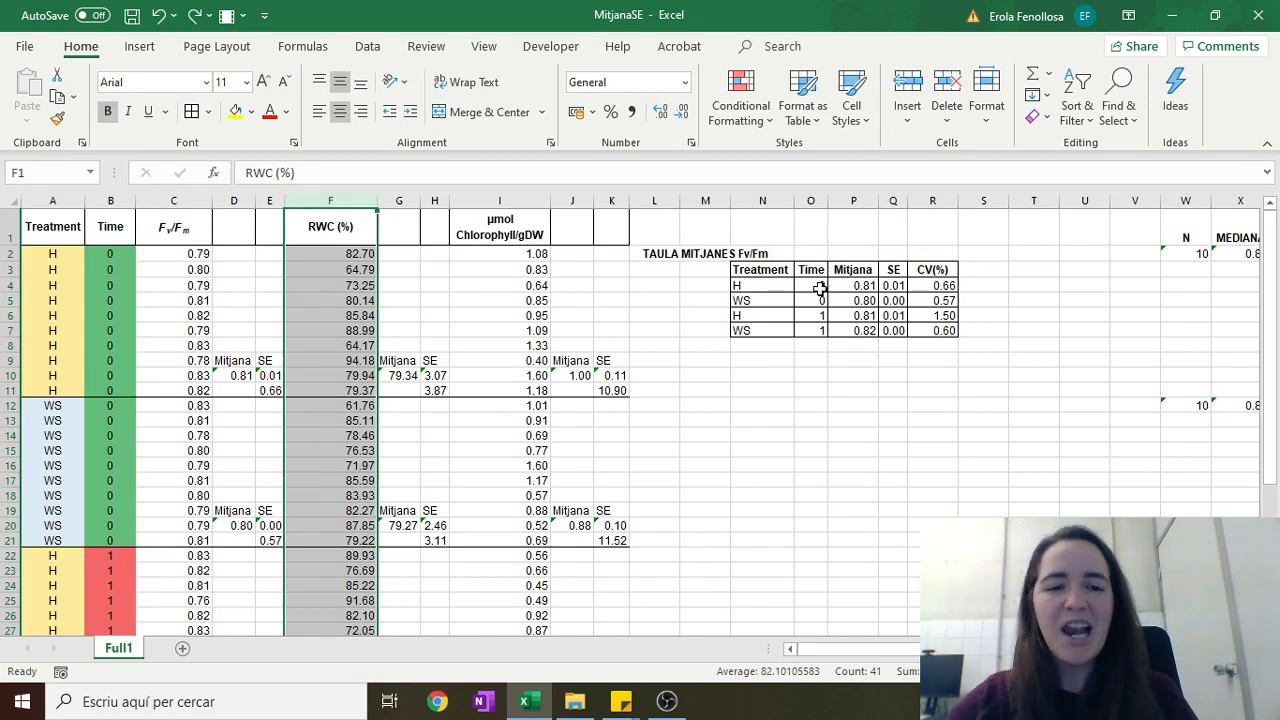
left_click_drag(752, 270, 928, 331)
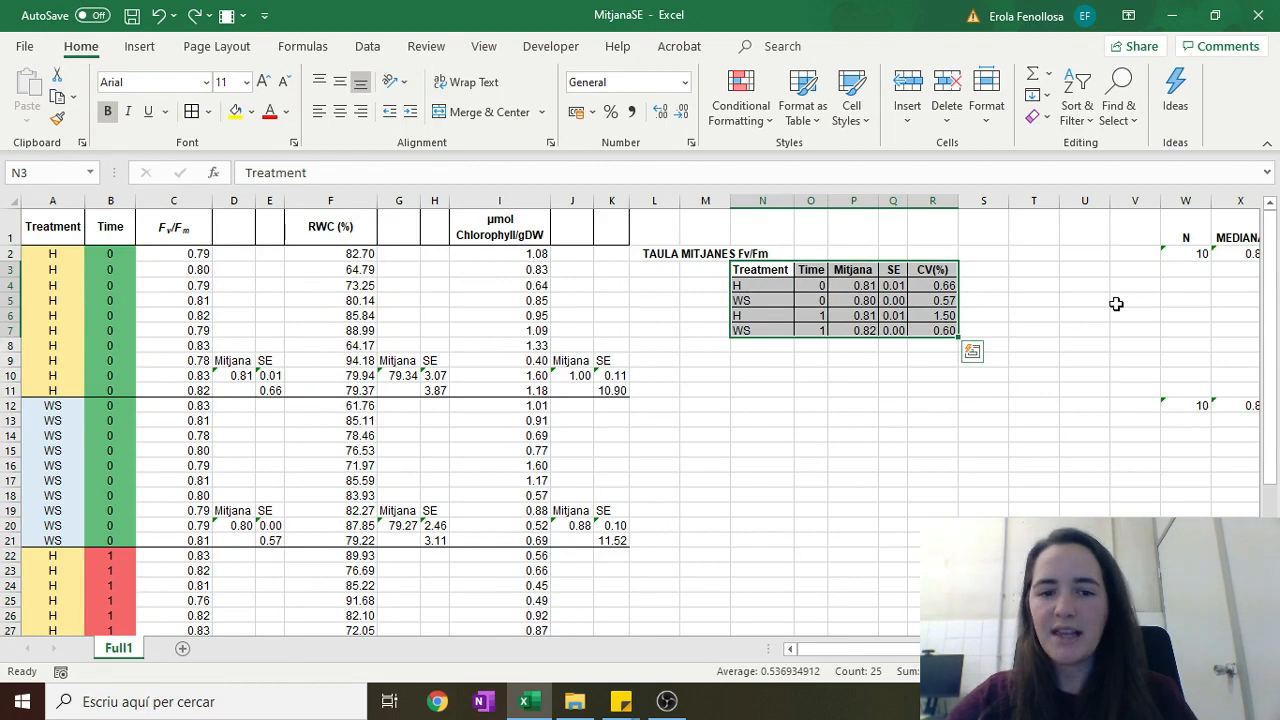
left_click(1094, 200)
key("ctrl+plus")
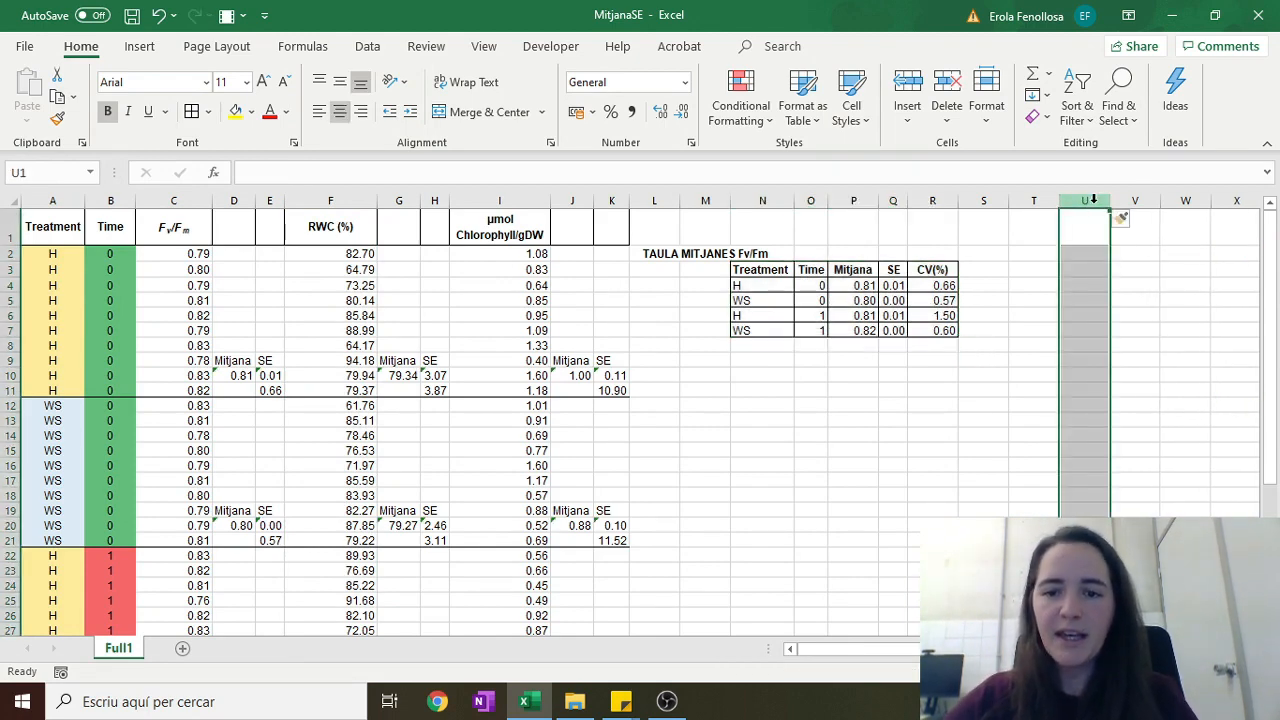
- Insert three empty columns directly before the RWC (%) column
left_click(855, 330)
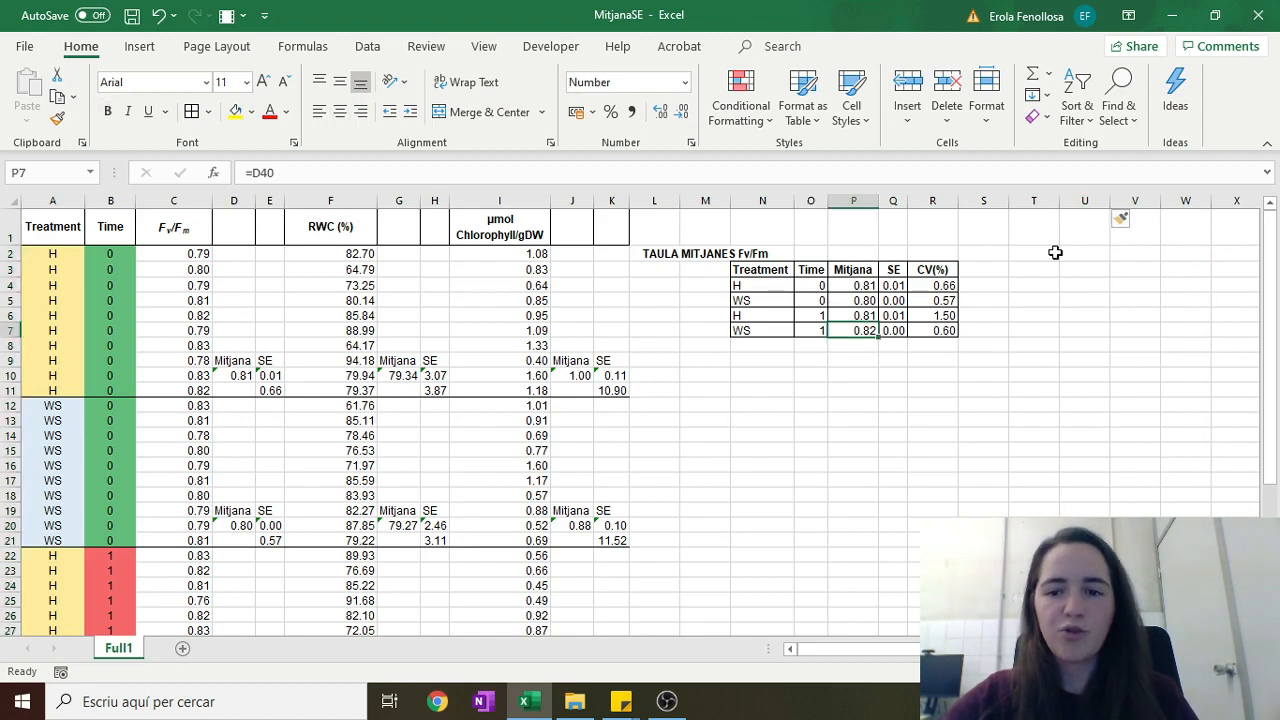
left_click_drag(927, 269, 771, 337)
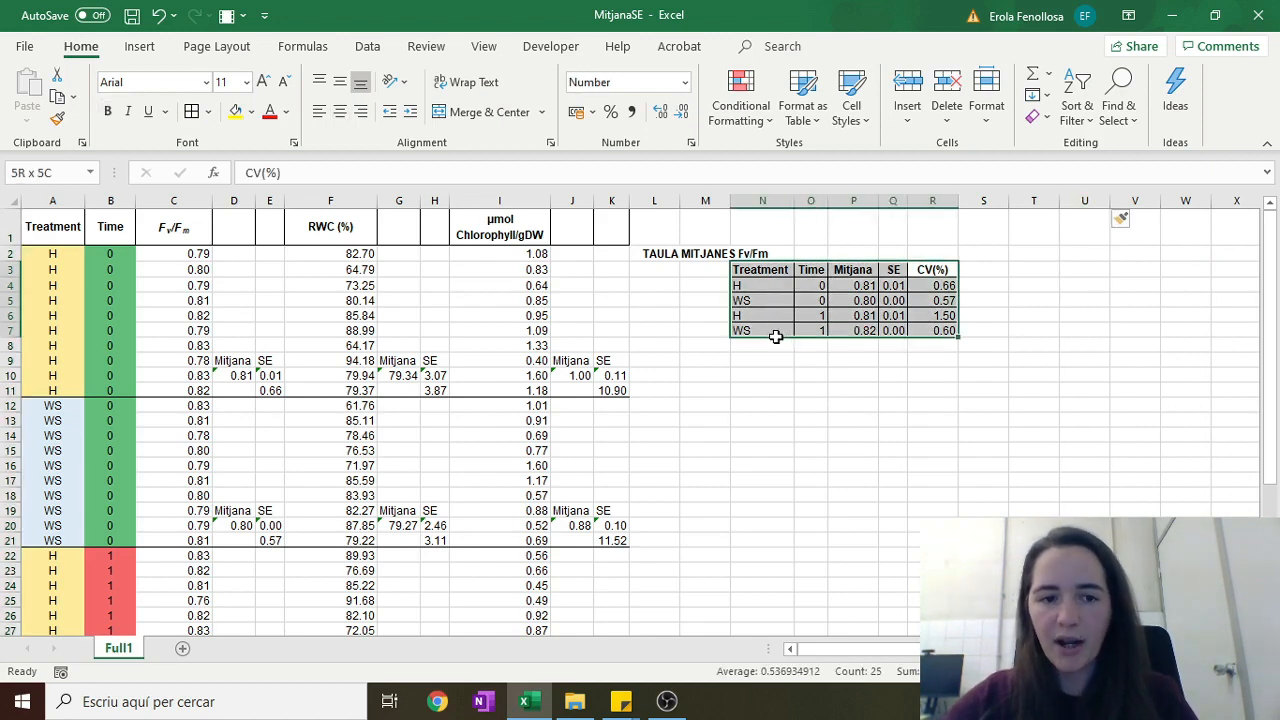
left_click(350, 204)
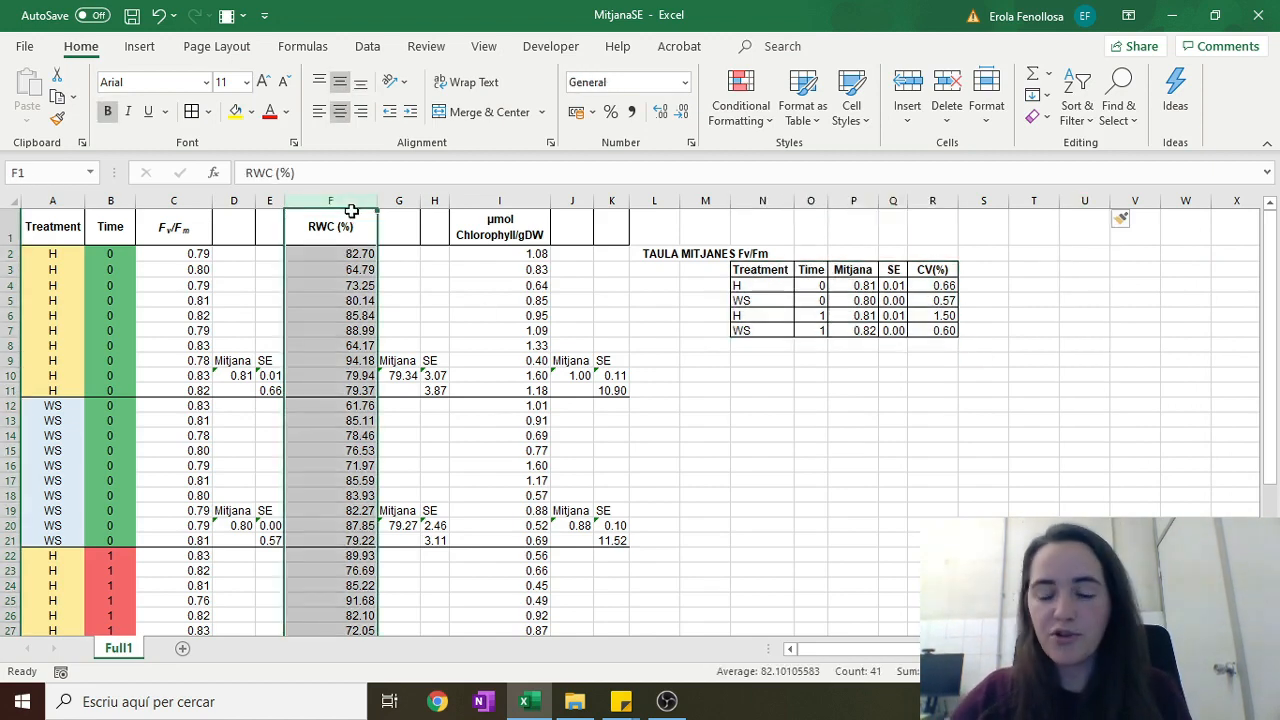
key("ctrl+plus")
key("ctrl+plus")
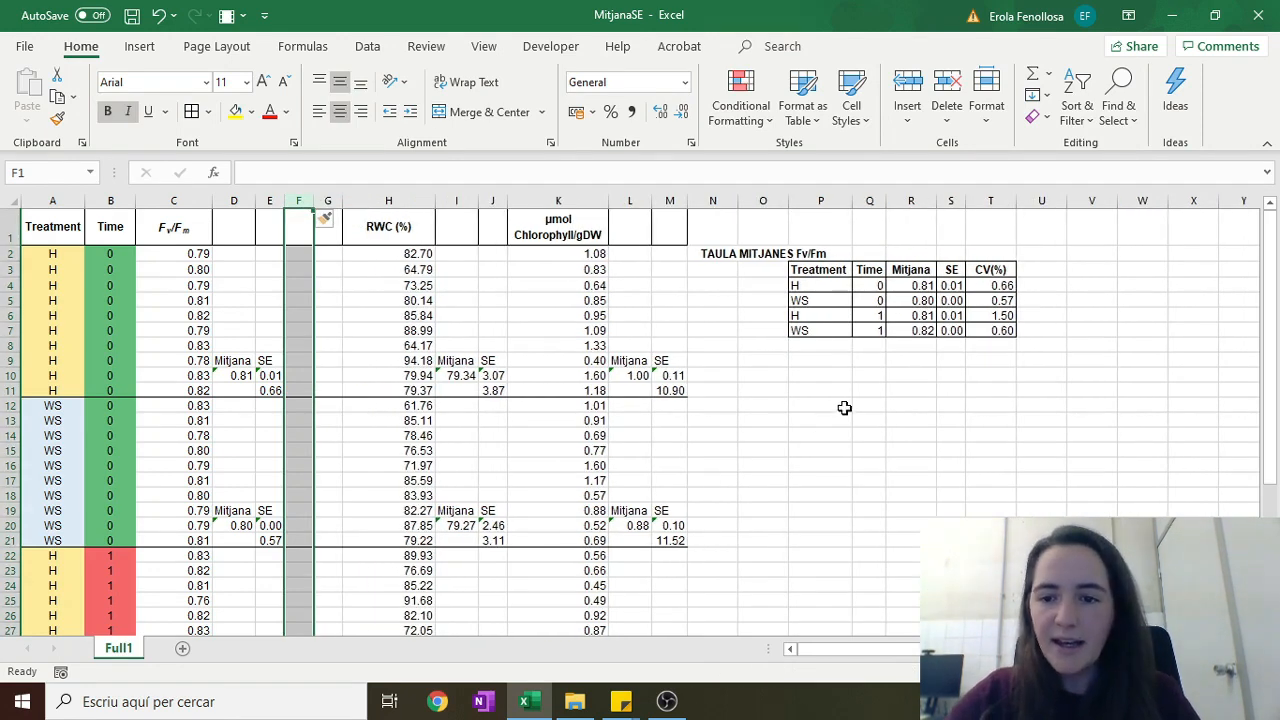
left_click(818, 333)
left_click(327, 201)
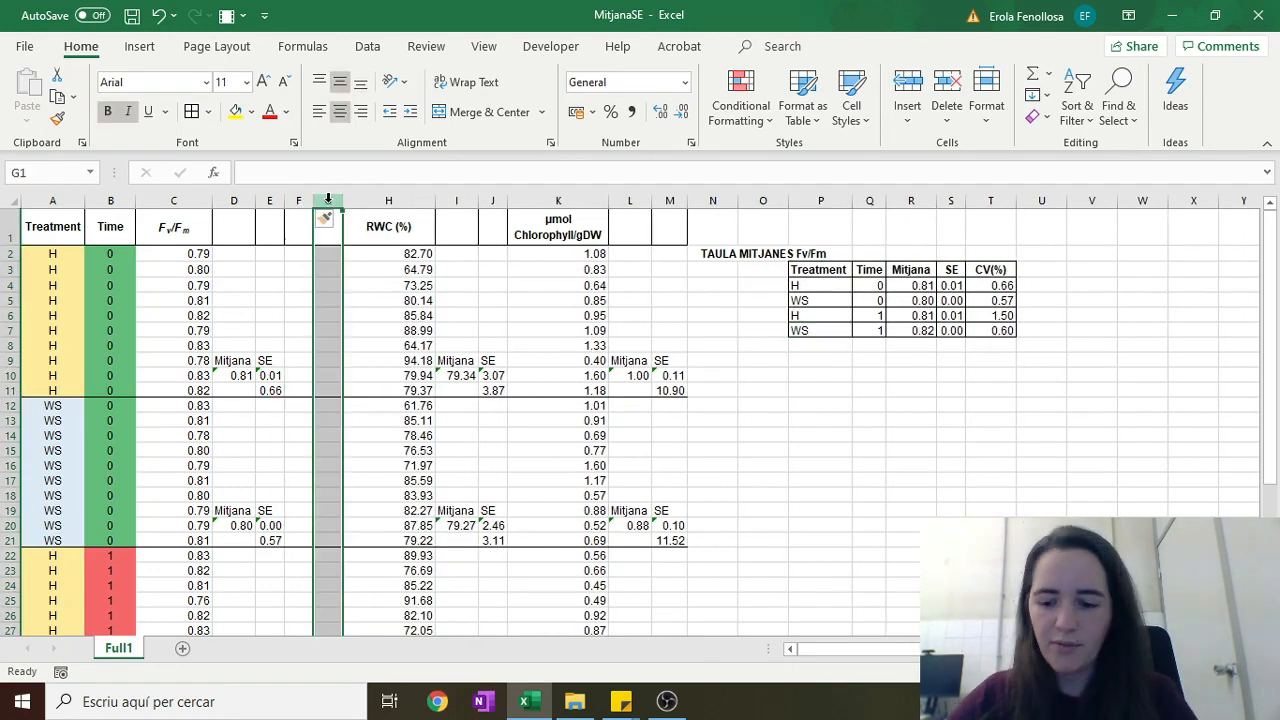
key("ctrl+plus")
- Link the summary table's title cell Q2 to the Fv/Fm header with the formula =C1
left_click(1019, 420)
left_click_drag(835, 270, 1012, 333)
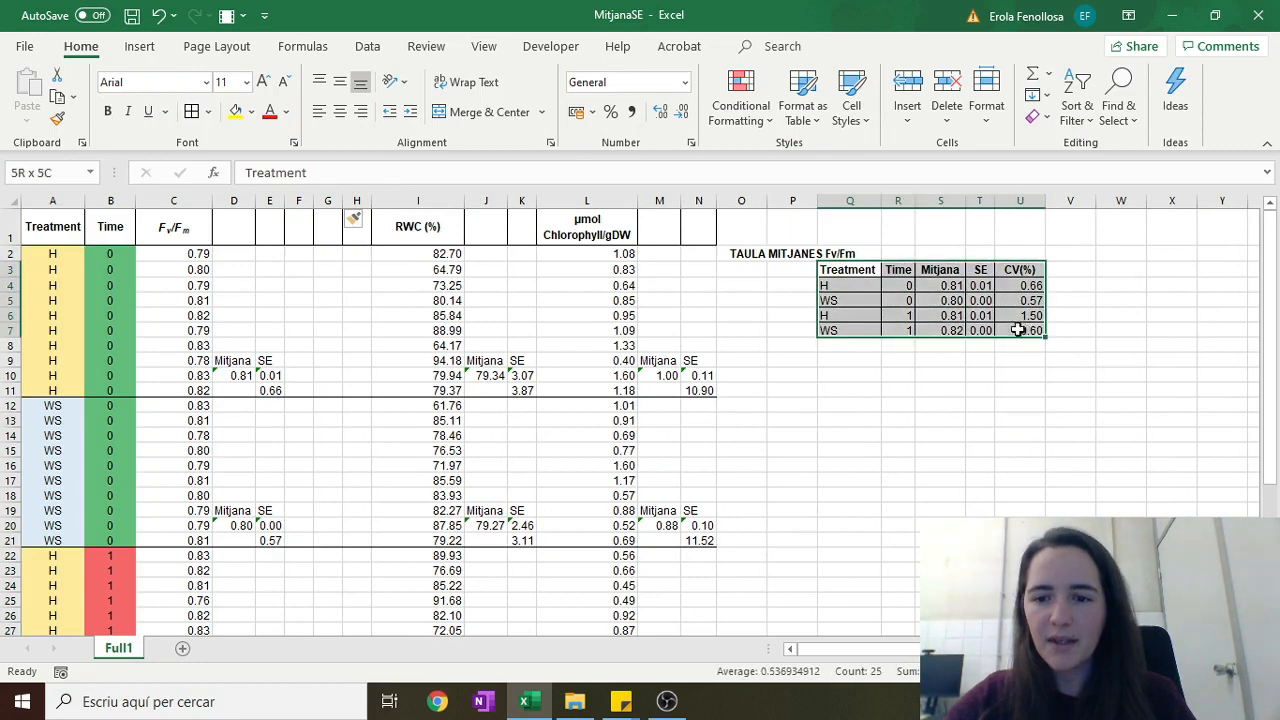
left_click(922, 298)
left_click(852, 253)
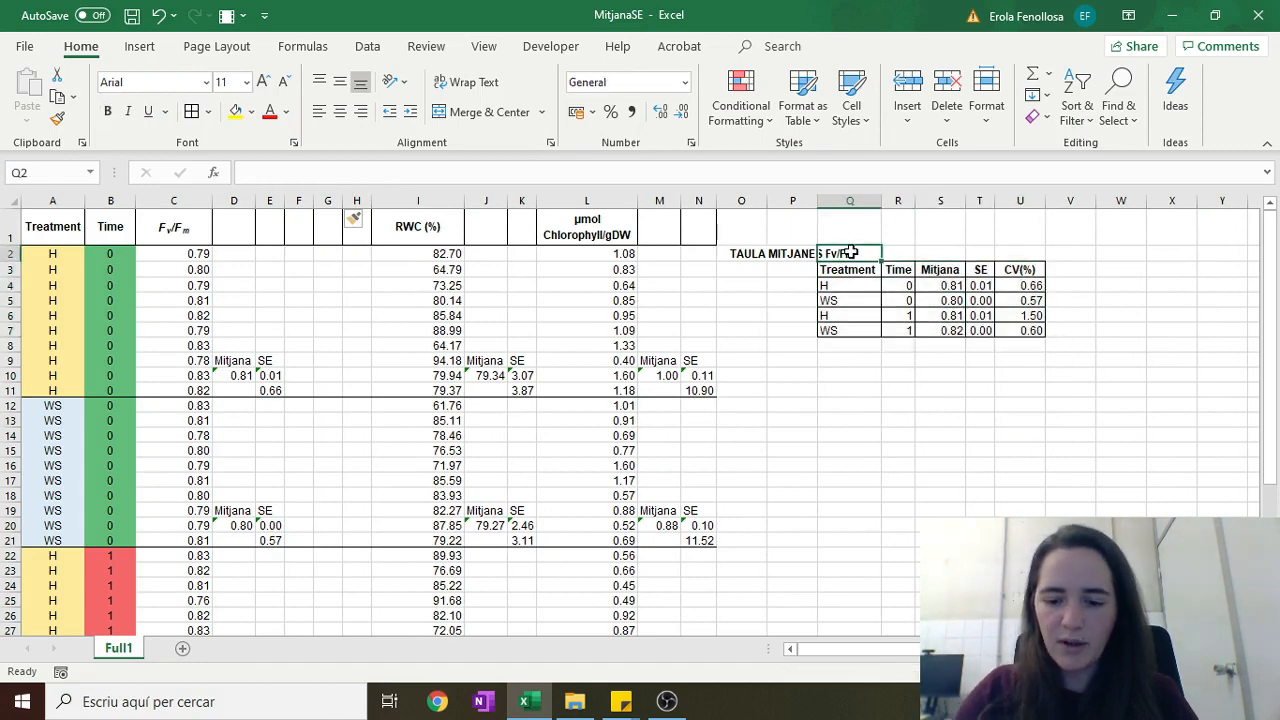
type("=")
left_click(184, 227)
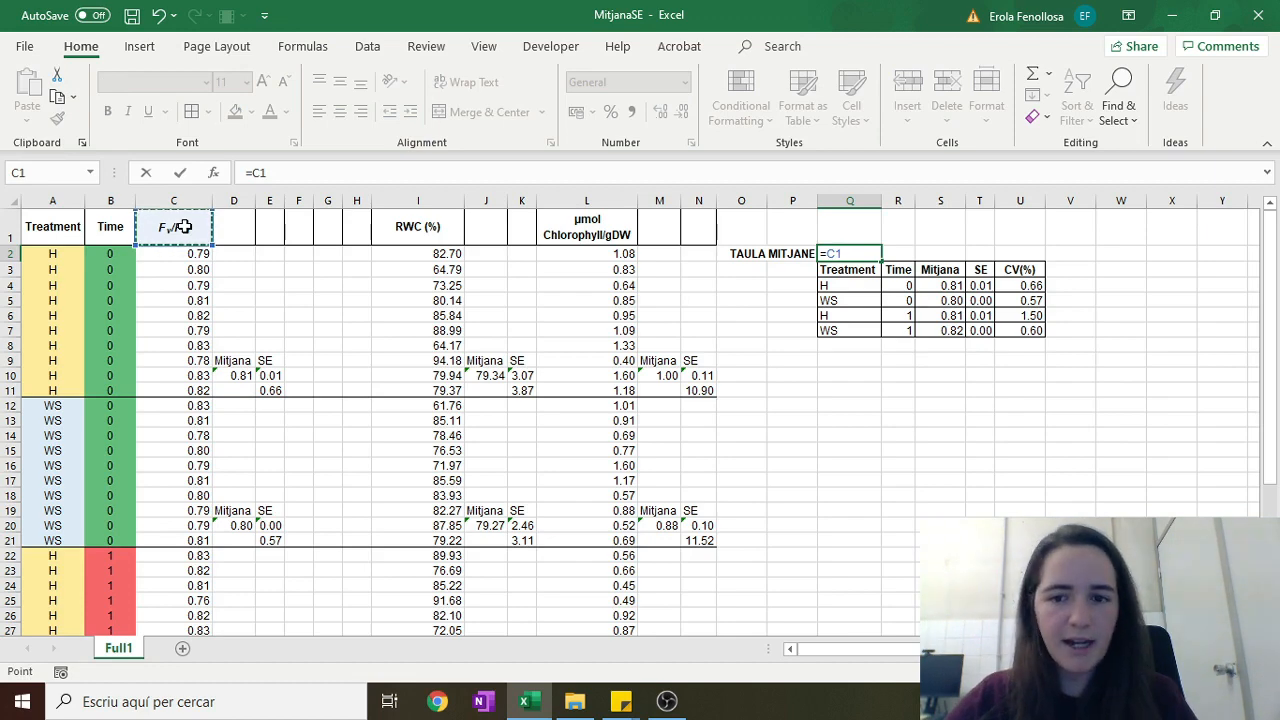
key("Return")
- Copy the titled Fv/Fm summary table Q2:U7 to W2 to create the linked RWC (%) table
left_click_drag(845, 253, 1035, 330)
key("ctrl+c")
left_click(1120, 257)
key("ctrl+v")
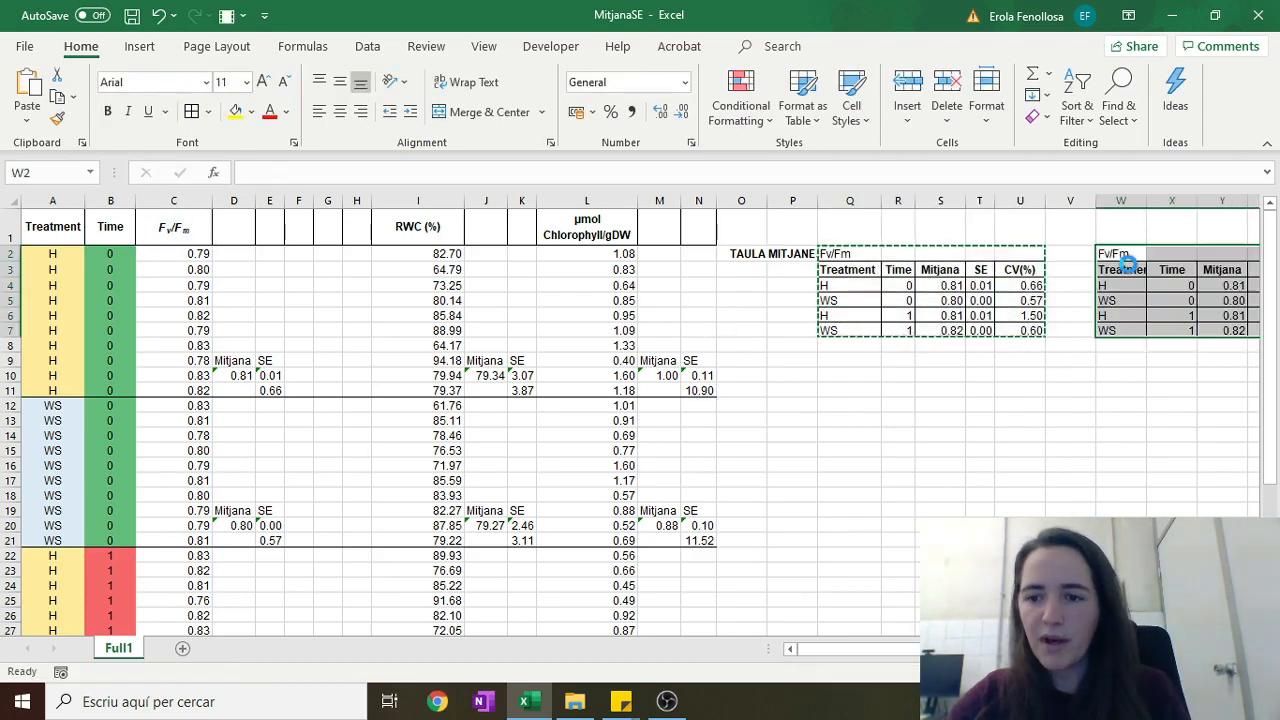
- Check the RWC mean references in Y7 and Y4 and copy the Treatment and Time entries from Q4:R7 into W4:X7
scroll(1135, 347, "down", 1)
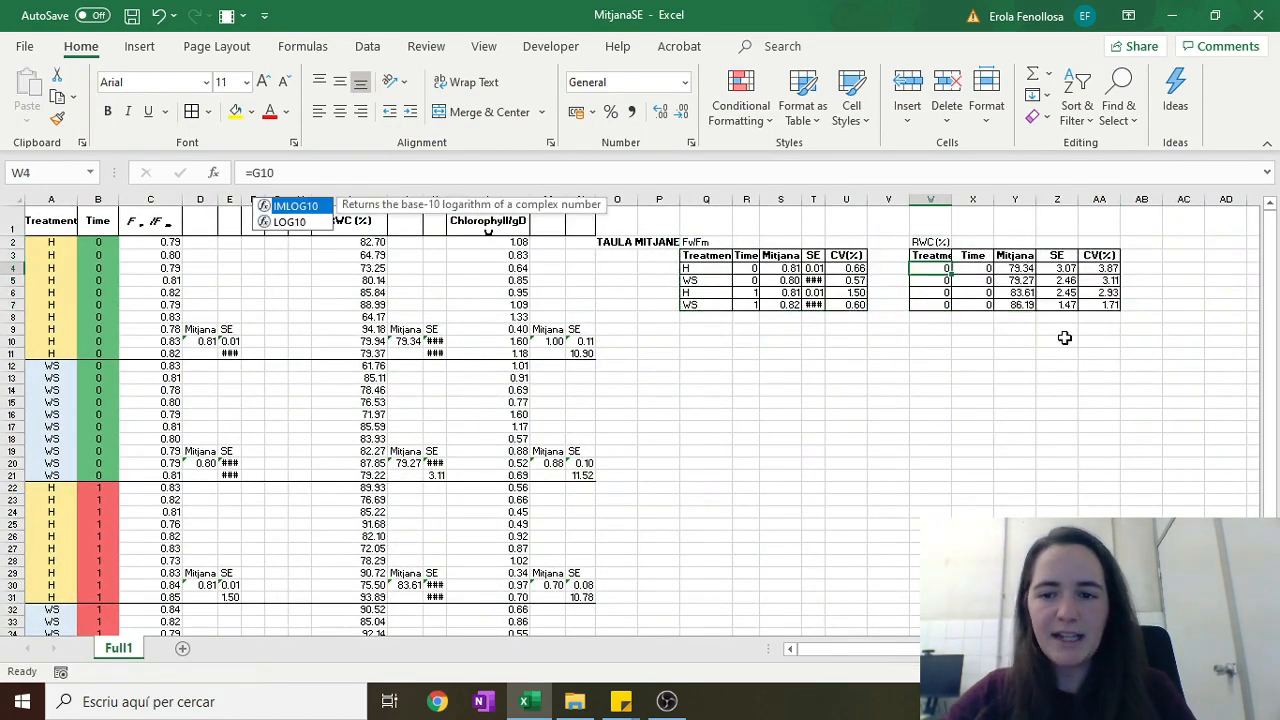
left_click(1025, 305)
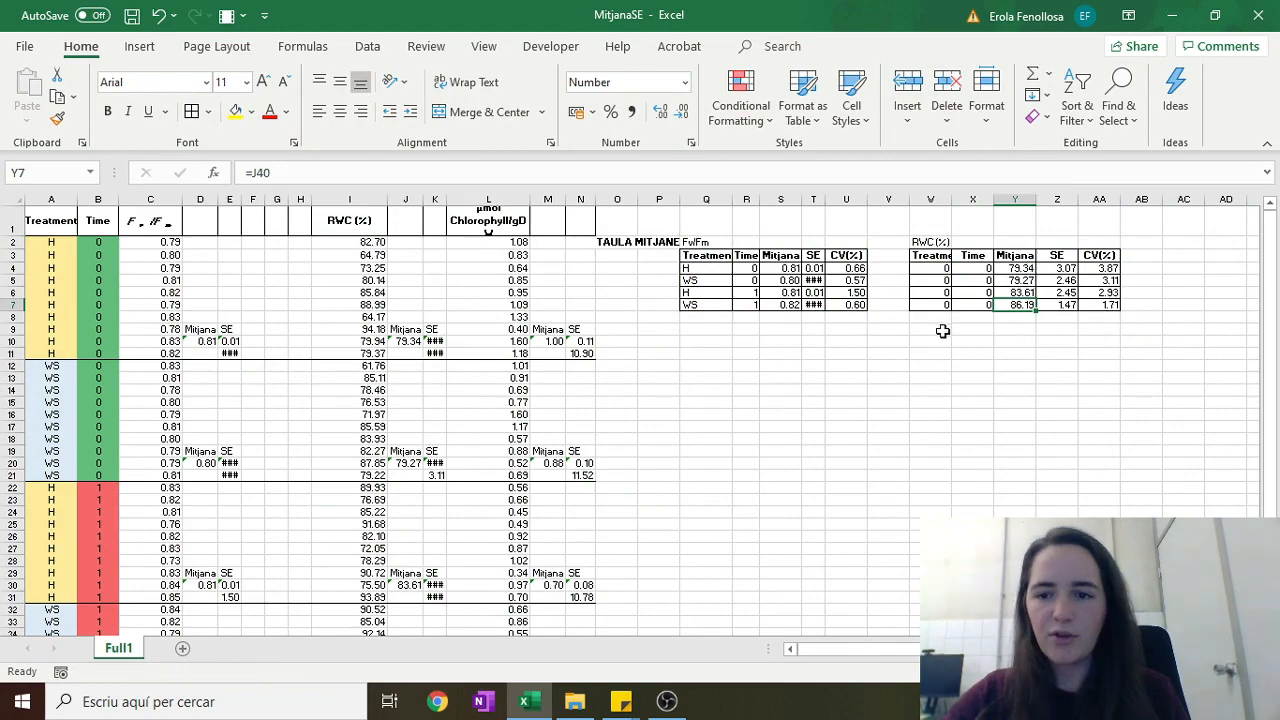
scroll(942, 331, "up", 3)
scroll(942, 331, "up", 1)
double_click(1045, 285)
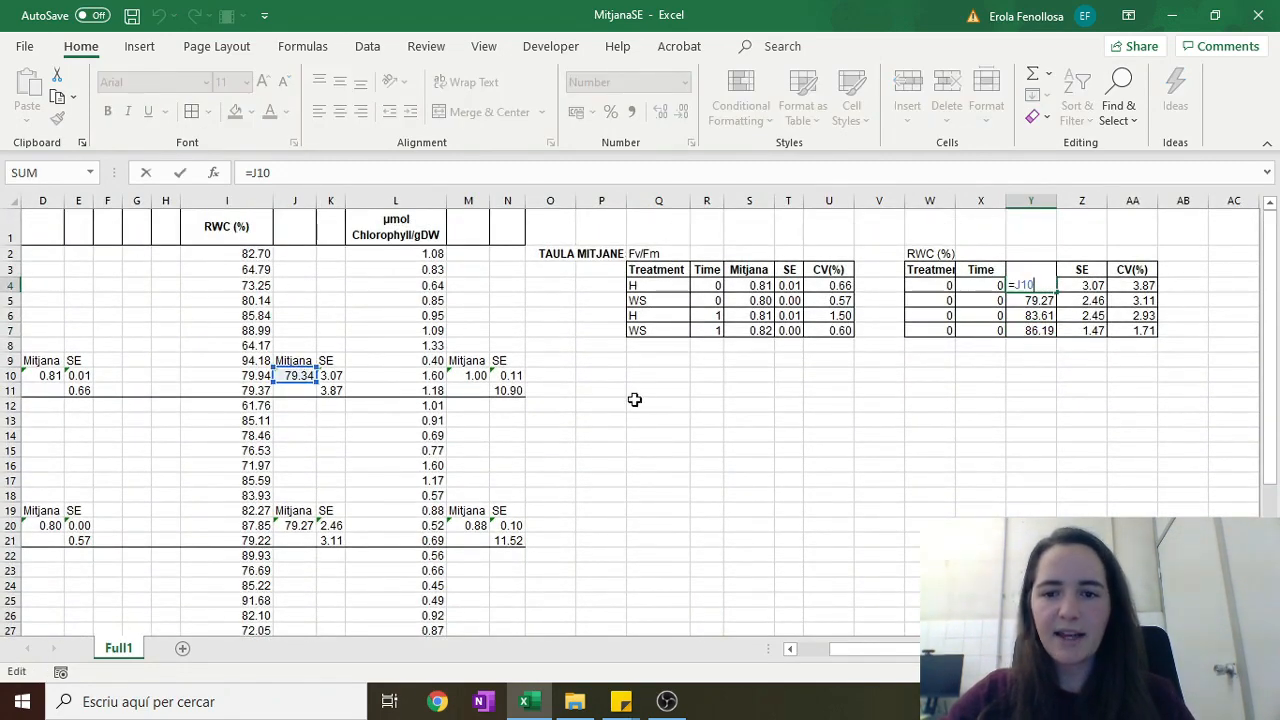
left_click(834, 420)
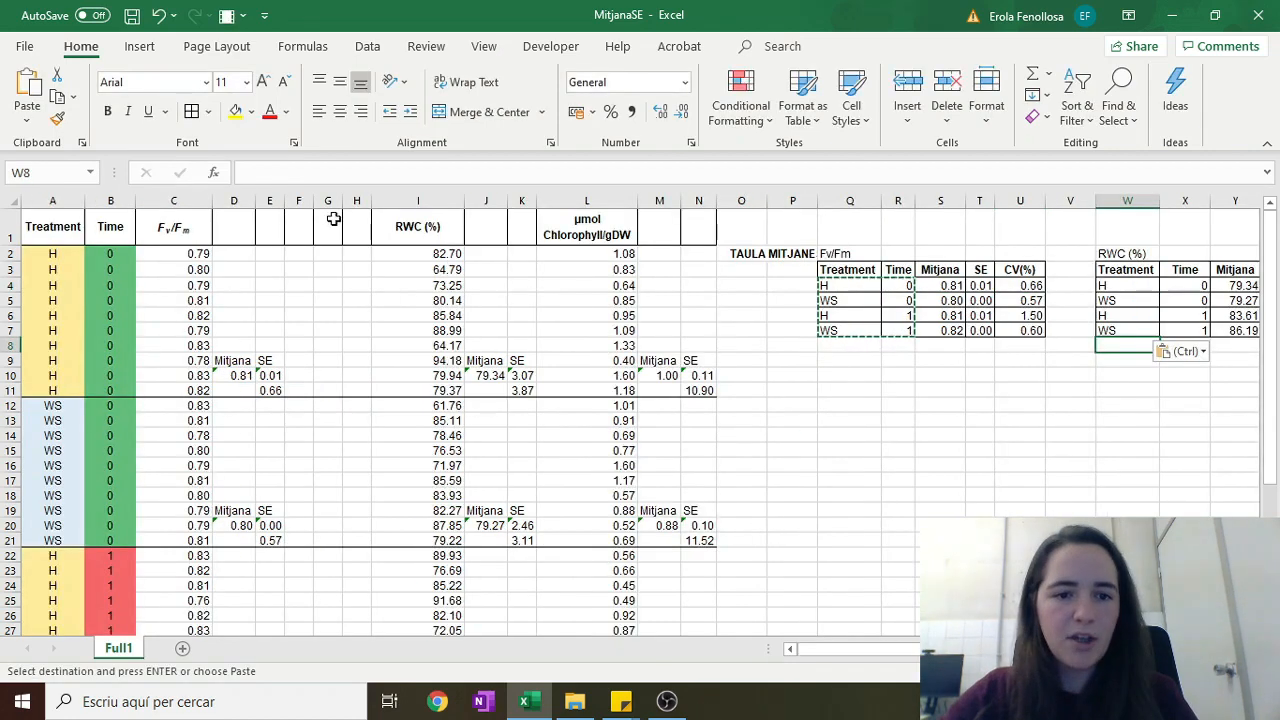
- Delete the three empty columns F:H between the Fv/Fm and RWC (%) data
left_click_drag(356, 201, 300, 201)
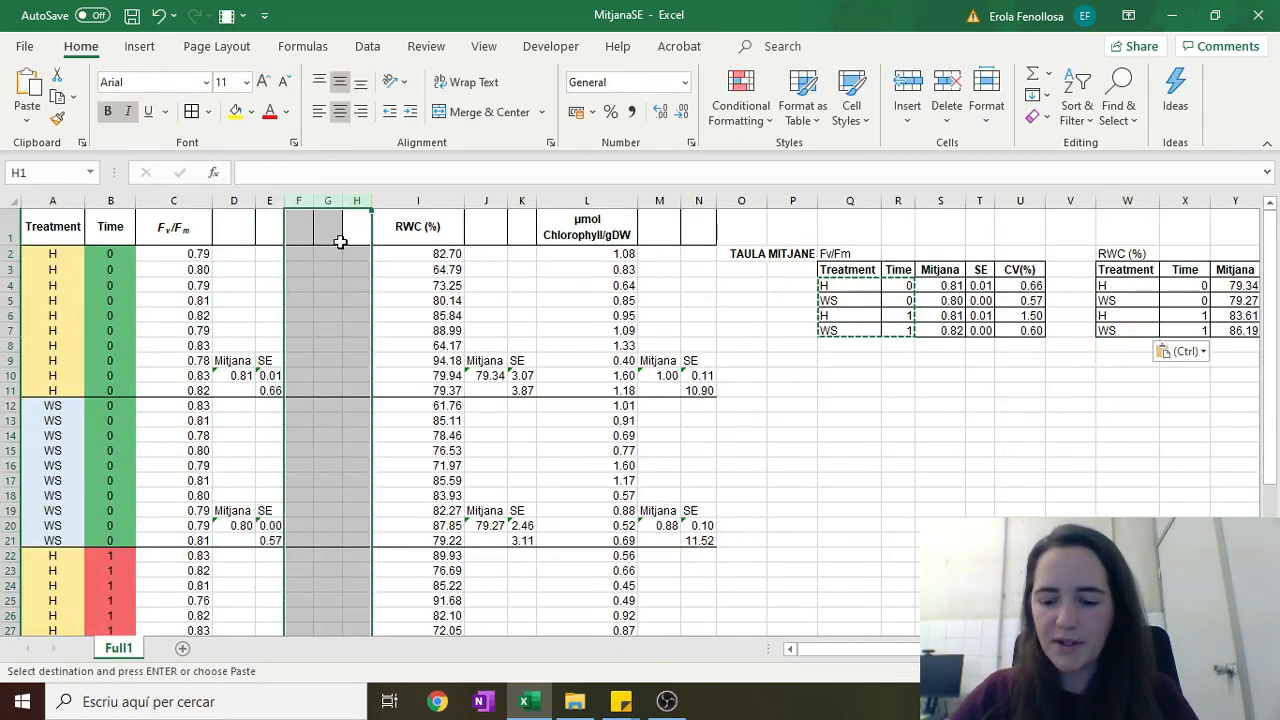
key("ctrl+minus")
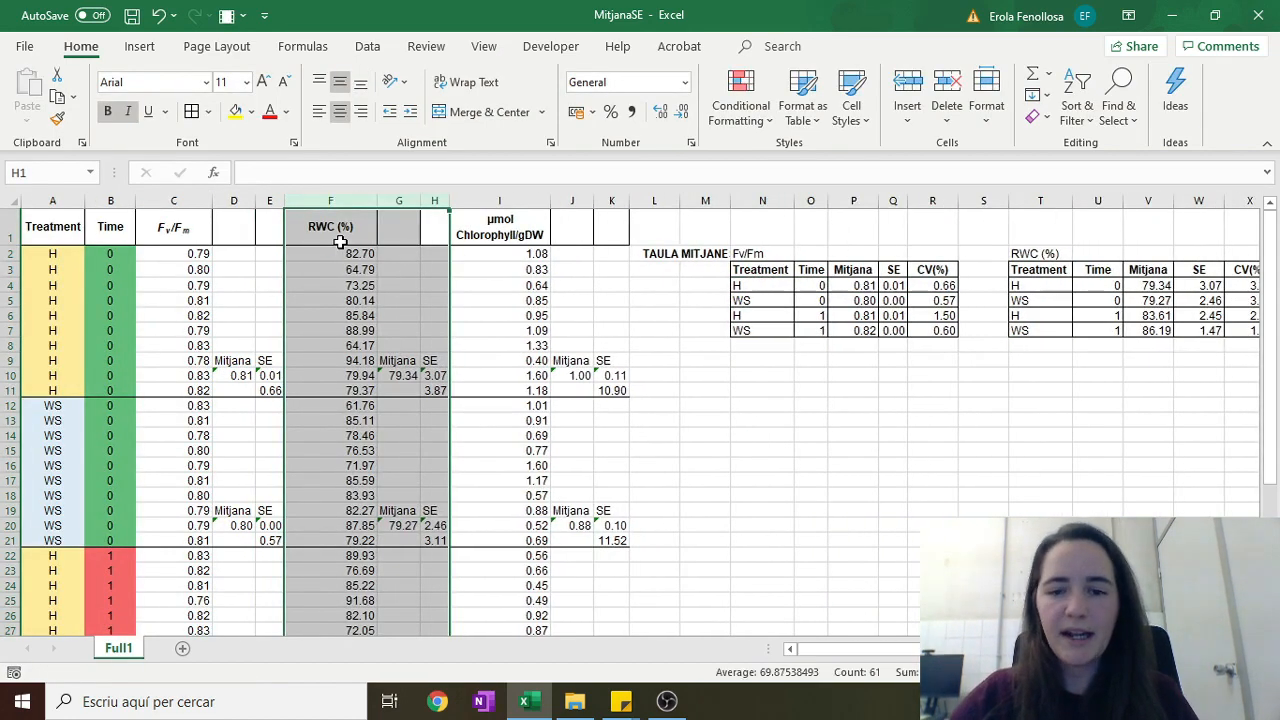
- Check the reference to G10 in the RWC mean cell V4 and select columns N:X containing both summary tables
left_click(1179, 428)
scroll(1006, 278, "down", 1)
left_click(960, 267)
type("=")
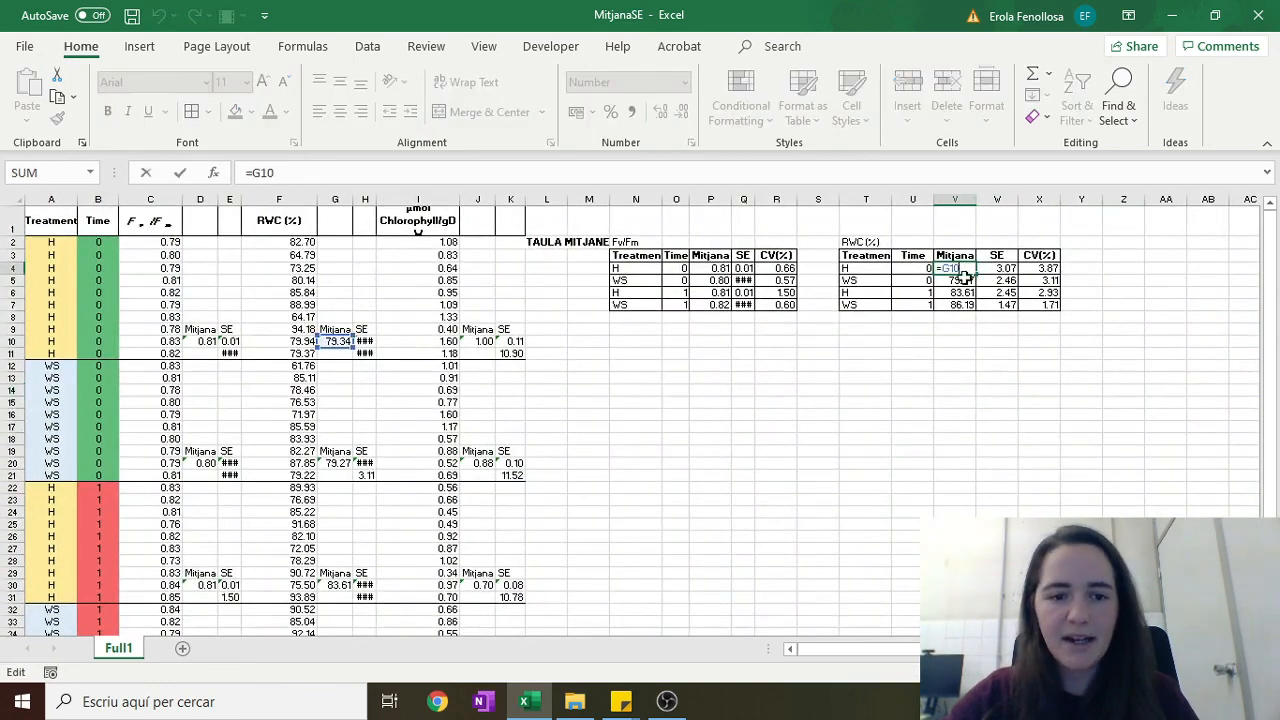
left_click(337, 341)
key("Return")
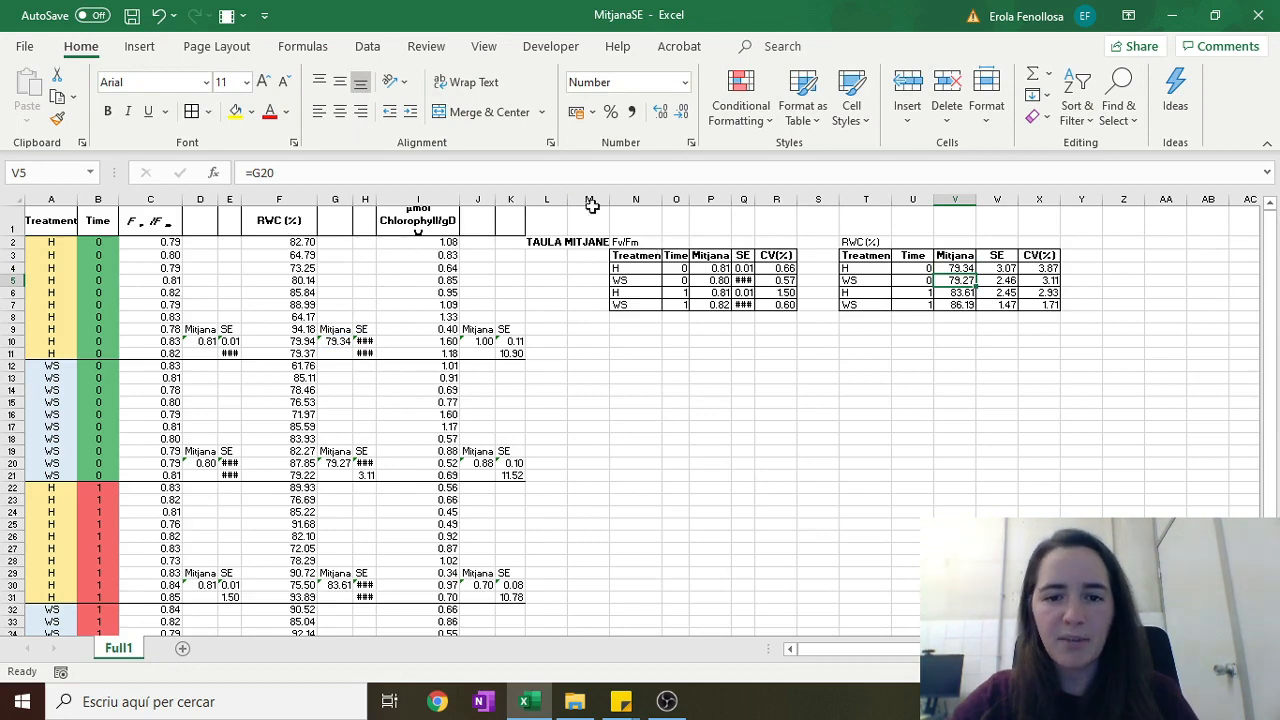
left_click_drag(625, 198, 1036, 255)
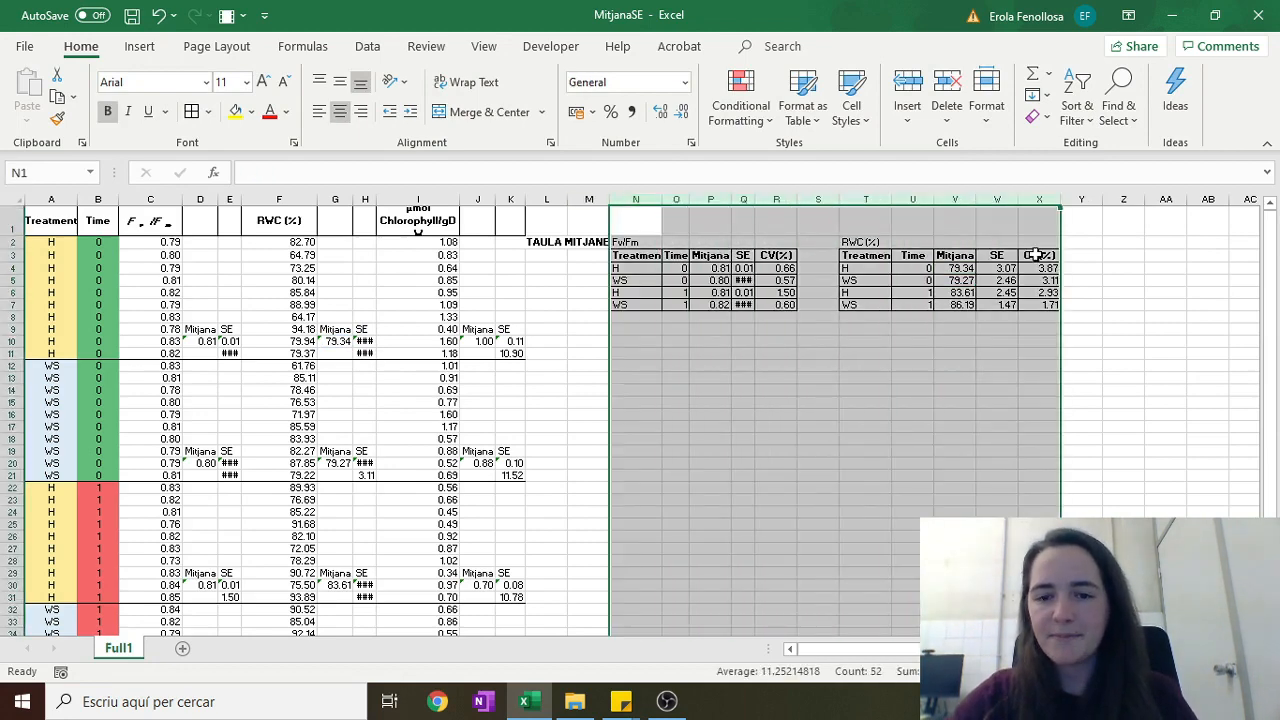